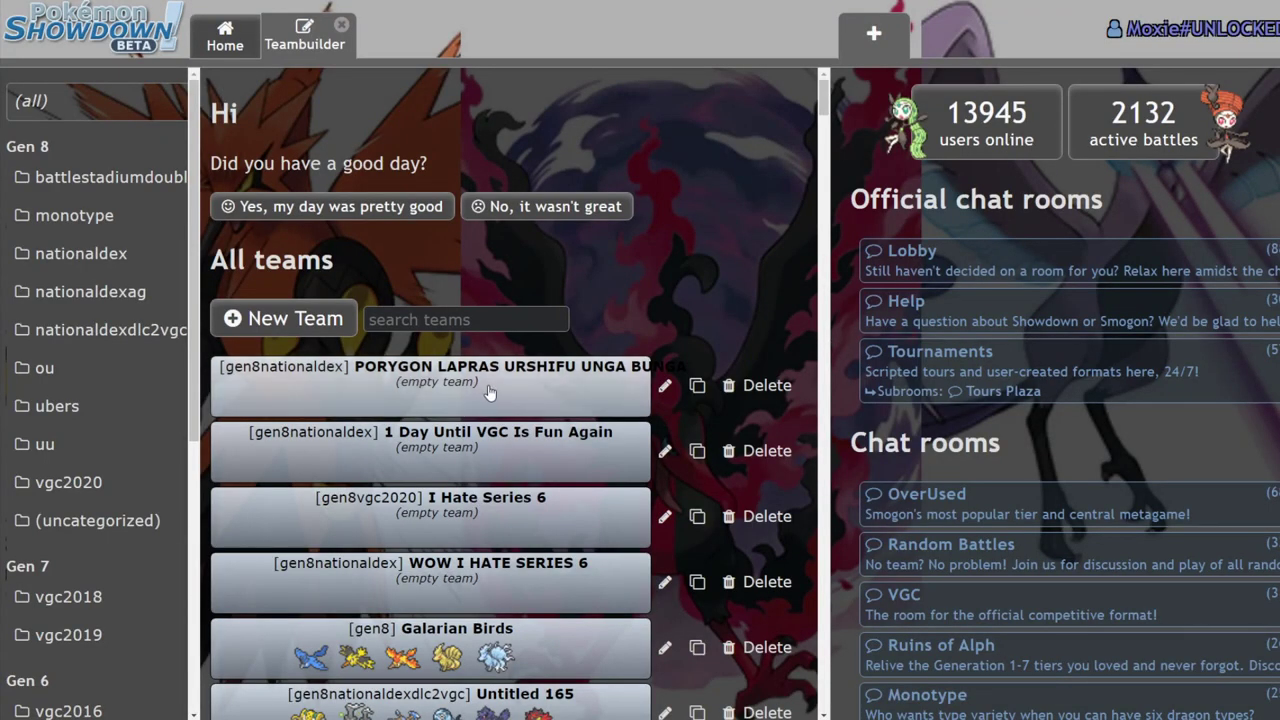
Step: Add Incineroar as the first member of the empty team and give it Intimidate
{"action": "left_click", "coordinate": [484, 388]}
{"action": "left_click", "coordinate": [118, 373]}
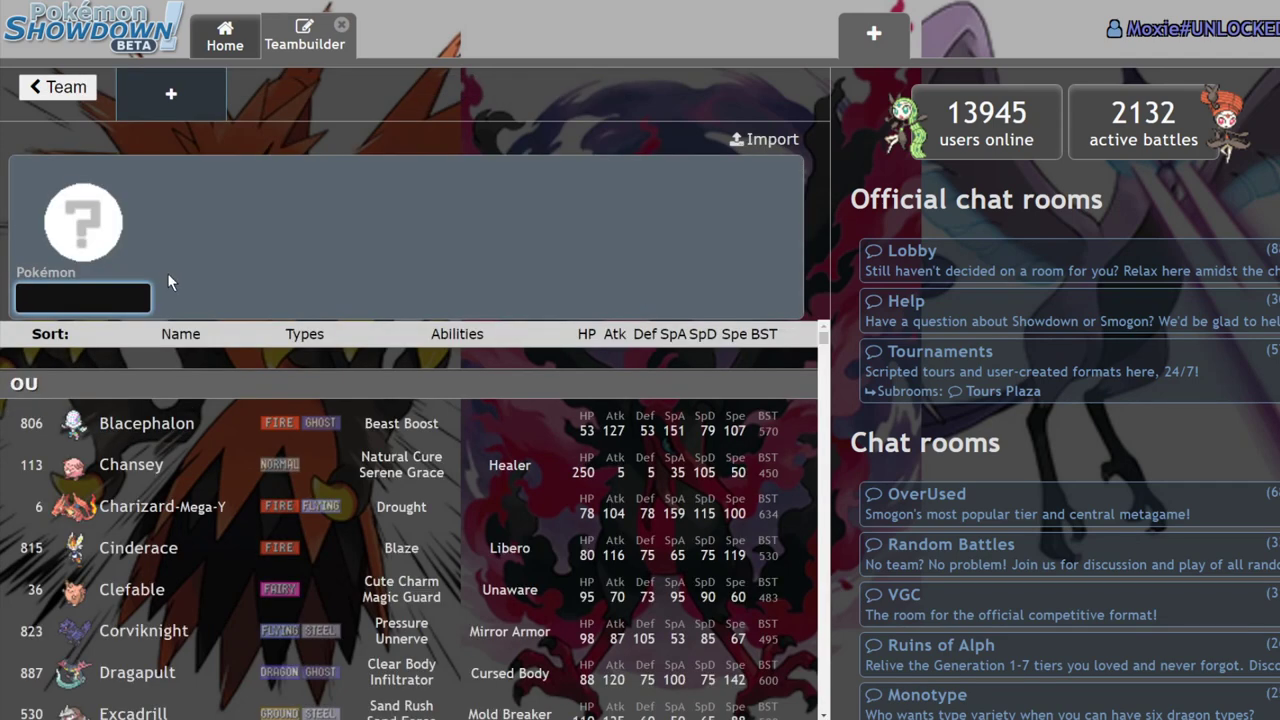
{"action": "type", "text": "inci"}
{"action": "key", "text": "Return"}
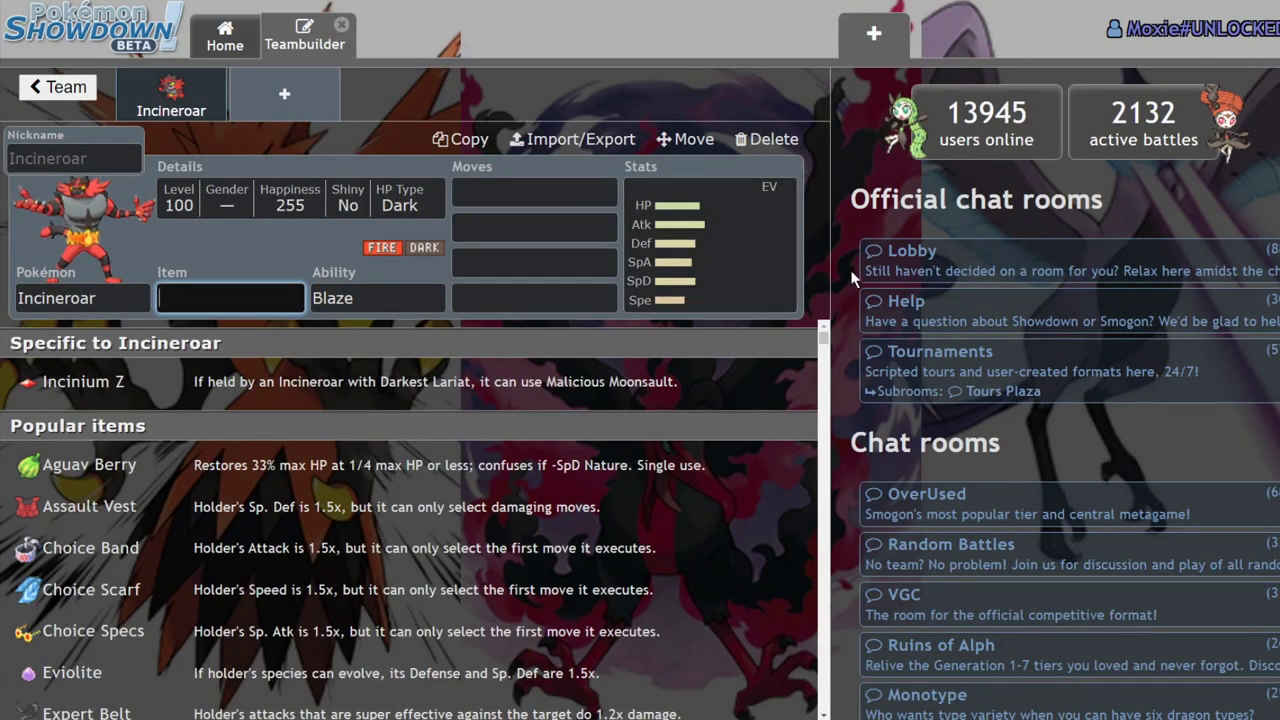
{"action": "left_click", "coordinate": [369, 298]}
{"action": "left_click", "coordinate": [257, 506]}
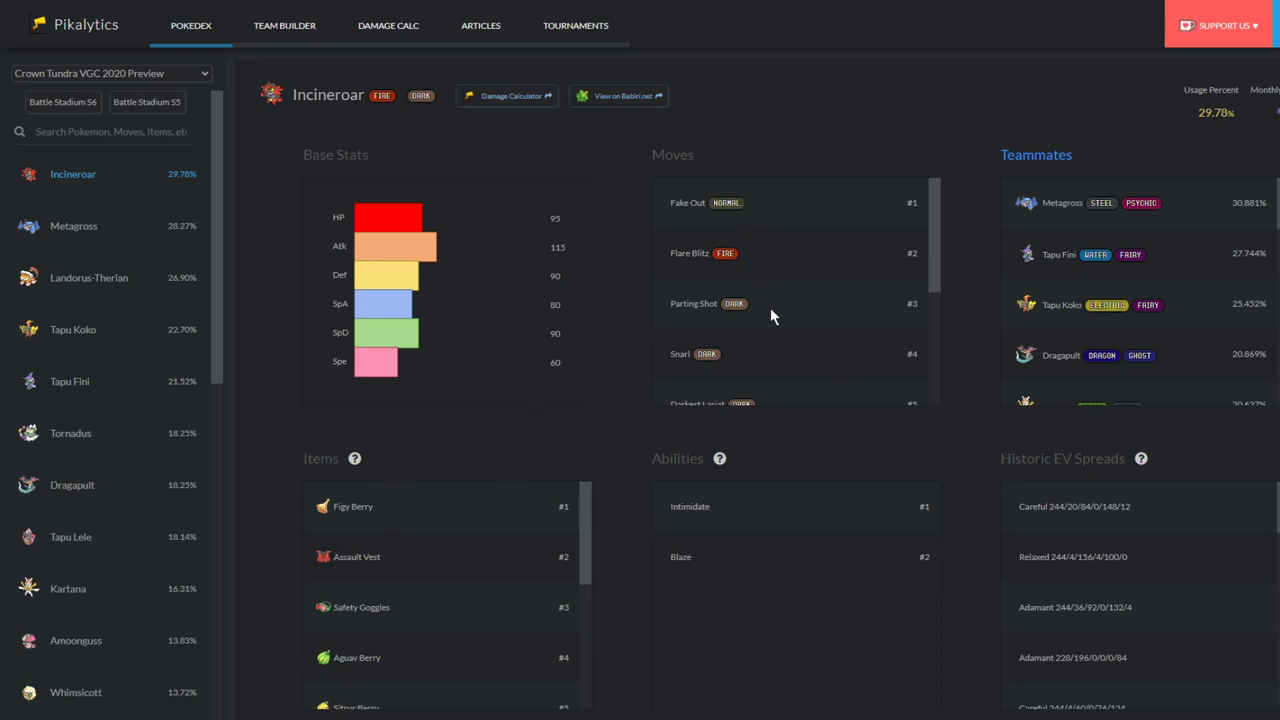
{"action": "scroll", "coordinate": [760, 340], "scroll_direction": "down", "scroll_amount": 1}
{"action": "scroll", "coordinate": [762, 342], "scroll_direction": "down", "scroll_amount": 2}
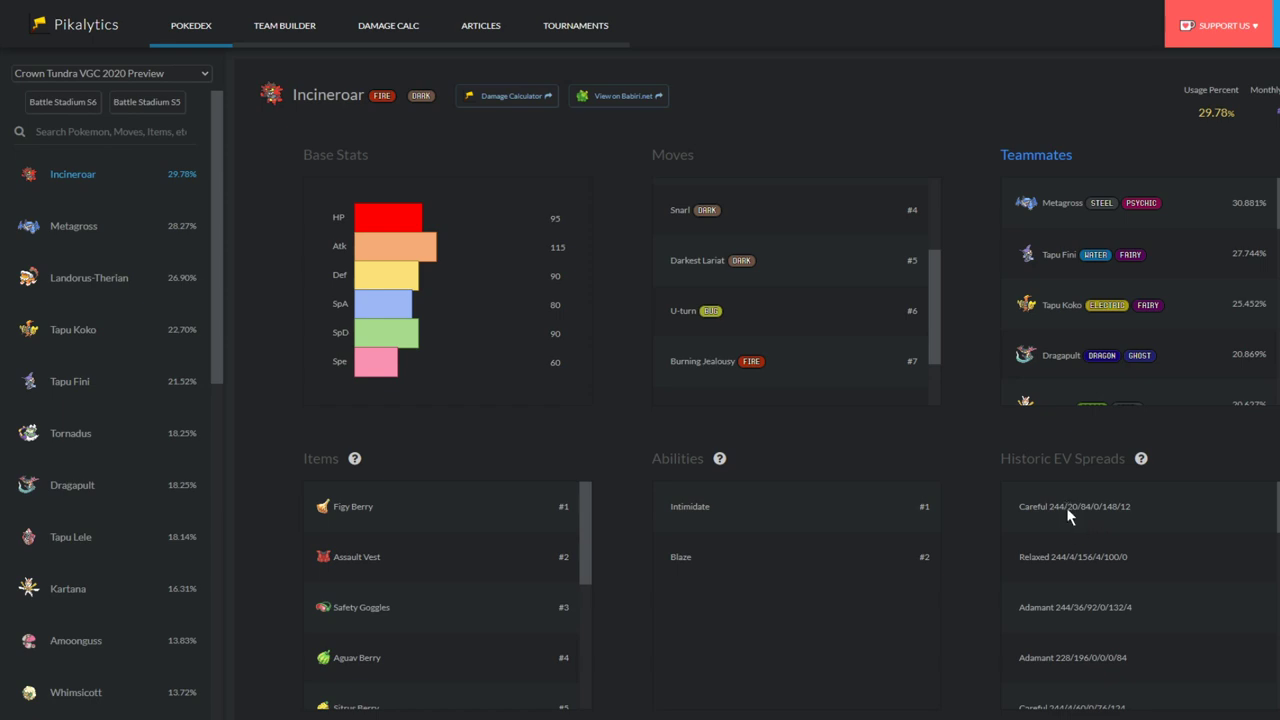
{"action": "left_click_drag", "start_coordinate": [1067, 507], "coordinate": [1077, 510]}
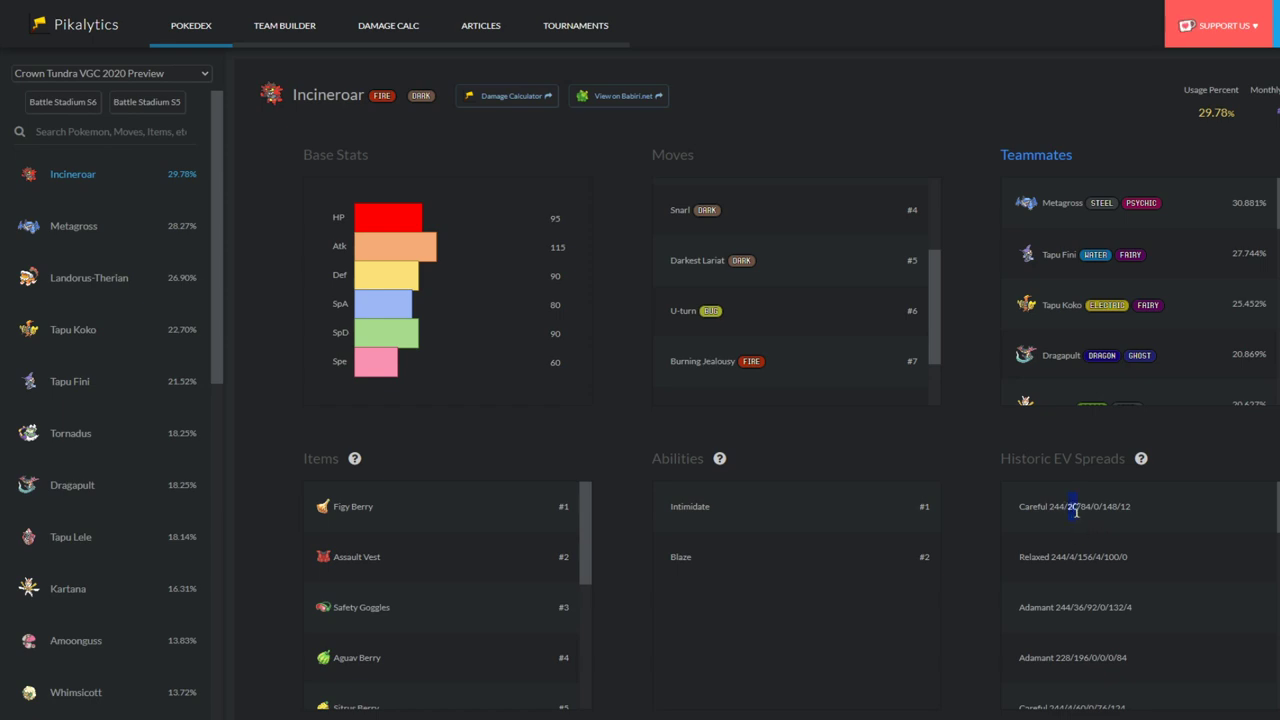
{"action": "double_click", "coordinate": [1071, 560]}
{"action": "double_click", "coordinate": [1082, 658]}
{"action": "left_click", "coordinate": [1156, 615]}
{"action": "scroll", "coordinate": [784, 337], "scroll_direction": "up", "scroll_amount": 3}
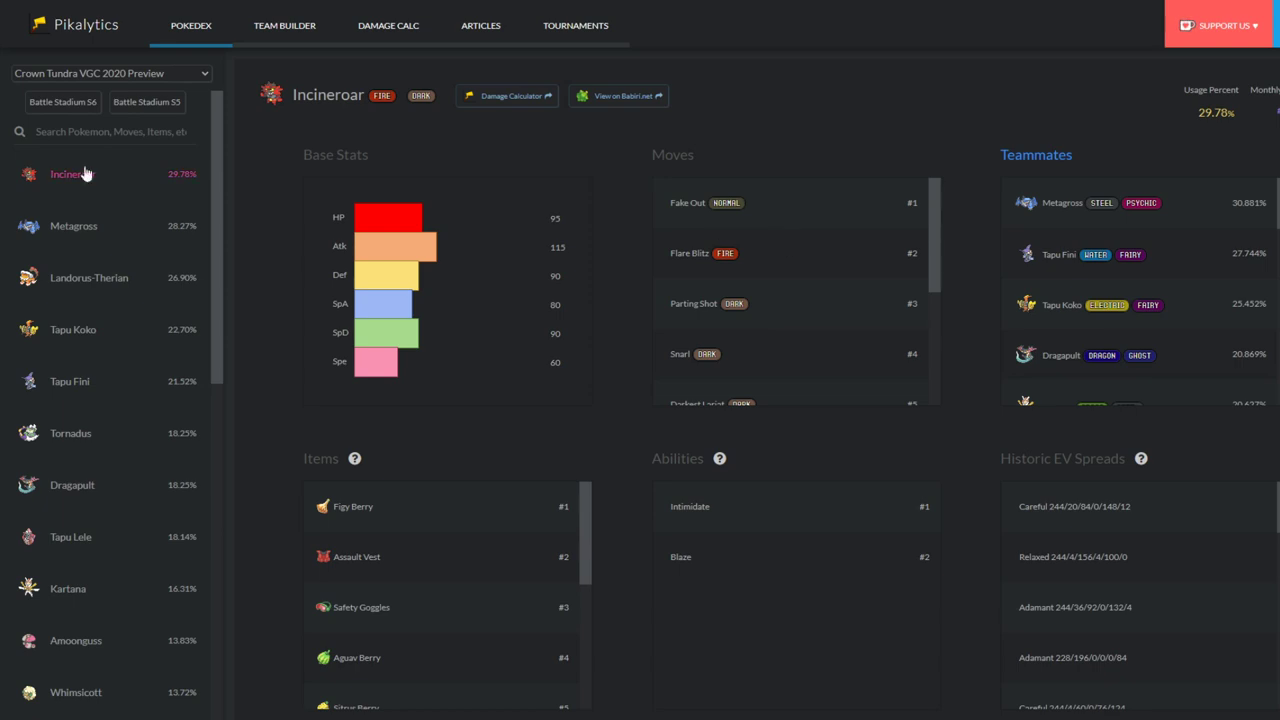
{"action": "left_click", "coordinate": [150, 278]}
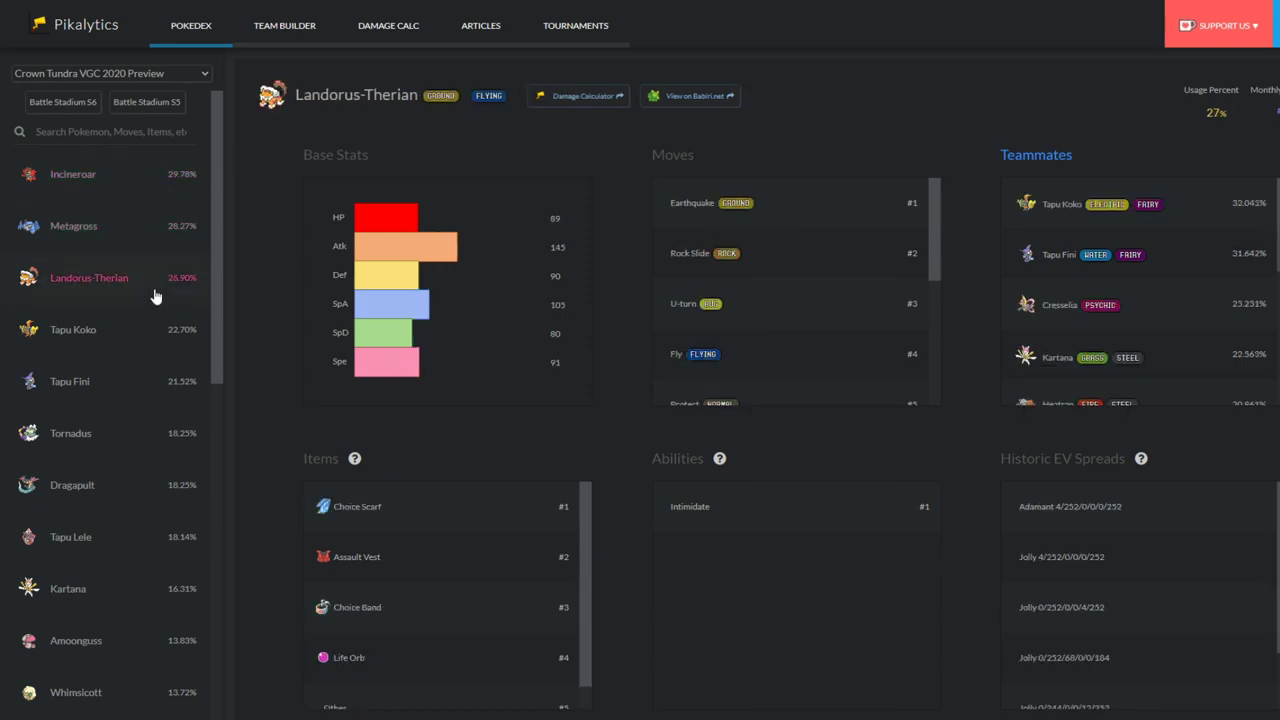
{"action": "left_click", "coordinate": [110, 174]}
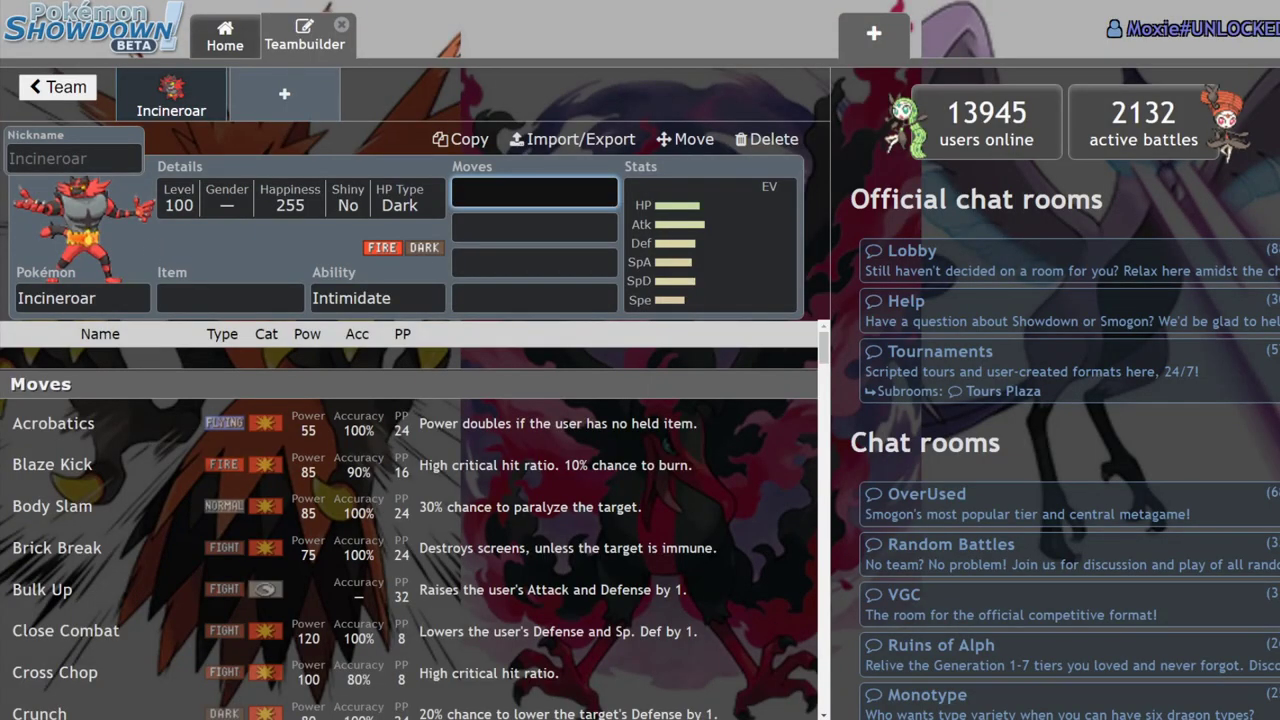
Step: Add Corviknight in a new team slot, checking between the Incineroar and Corviknight sets
{"action": "left_click", "coordinate": [313, 105]}
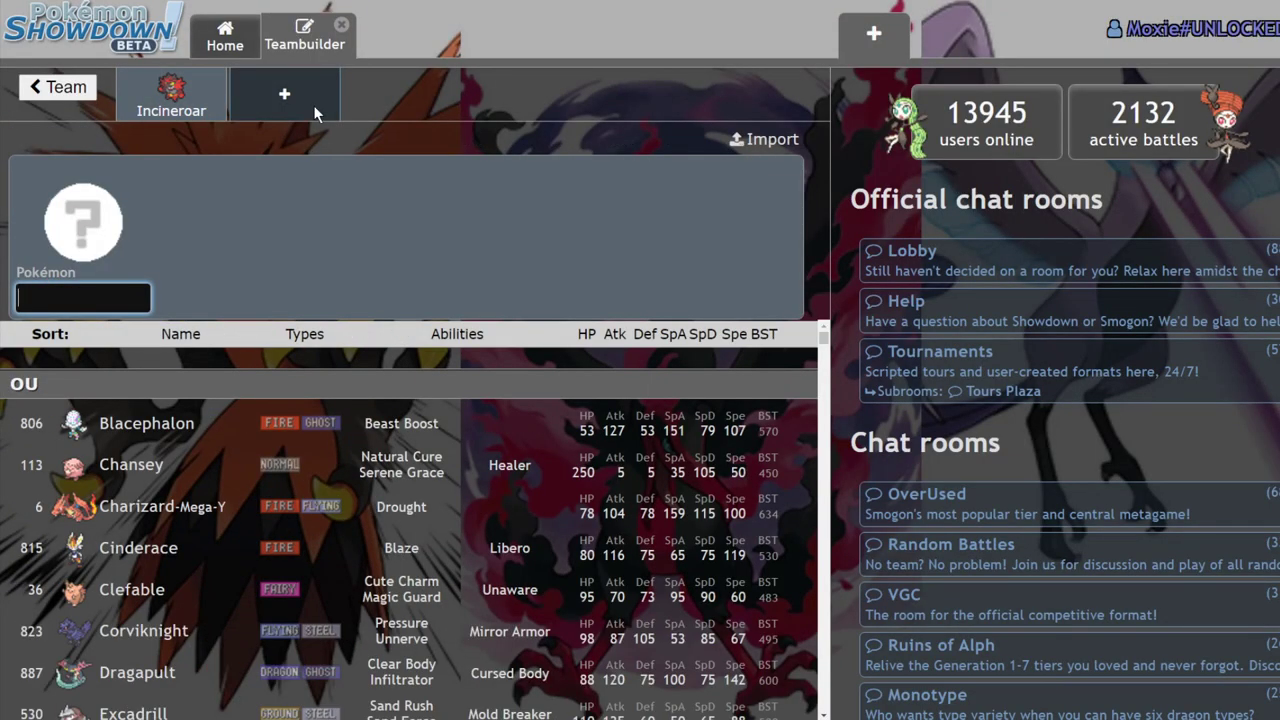
{"action": "type", "text": "corv"}
{"action": "key", "text": "Return"}
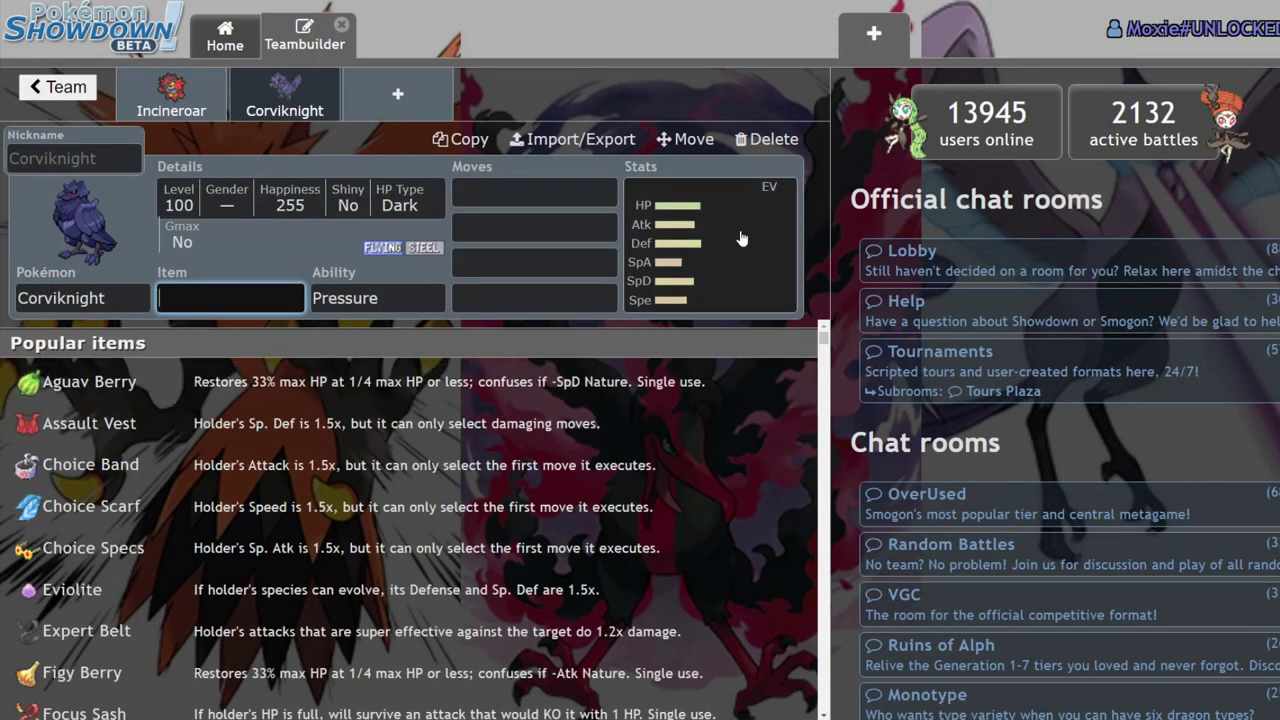
{"action": "left_click", "coordinate": [175, 90]}
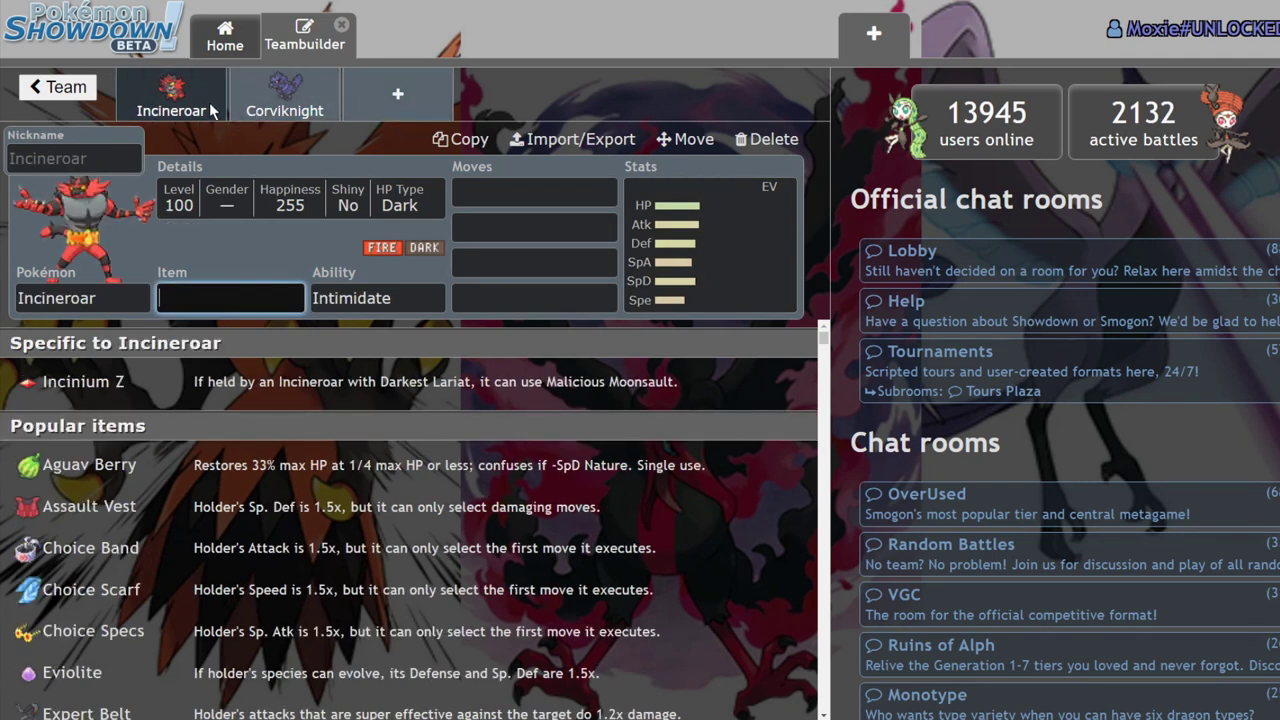
{"action": "left_click", "coordinate": [313, 108]}
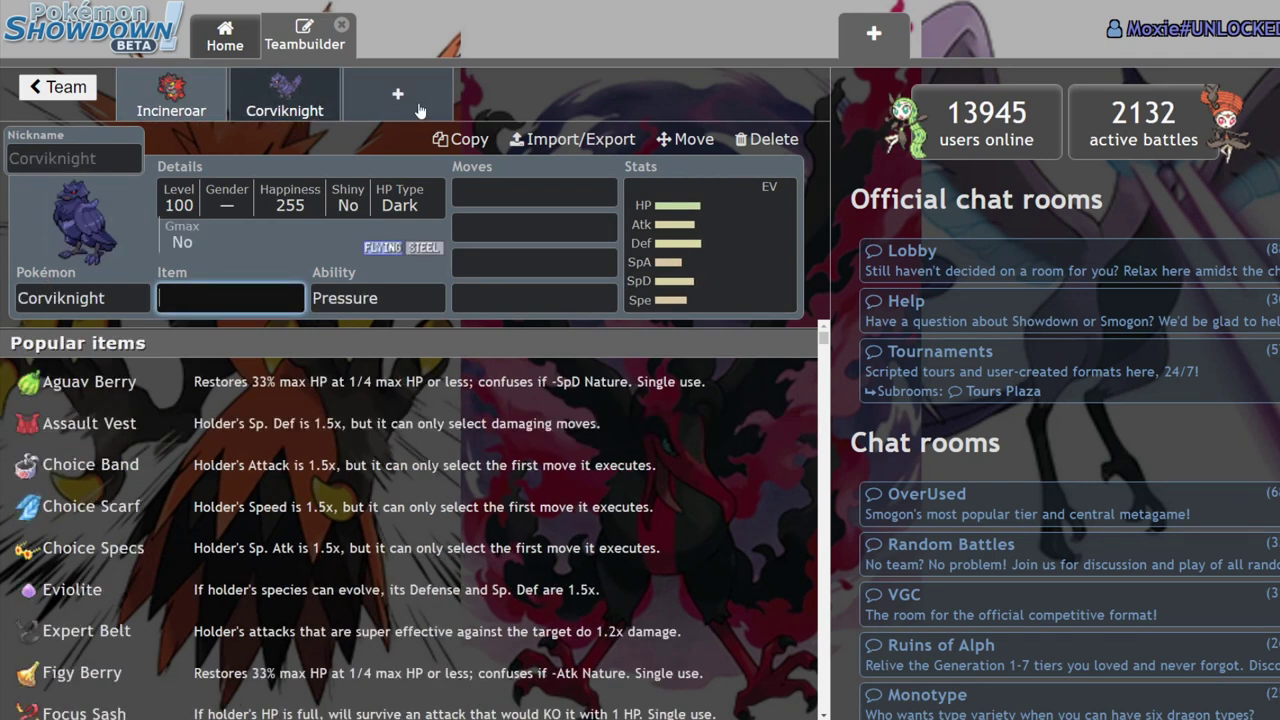
{"action": "left_click", "coordinate": [181, 88]}
Step: Add Landorus-Therian in another new slot and return to Incineroar's set
{"action": "left_click", "coordinate": [368, 101]}
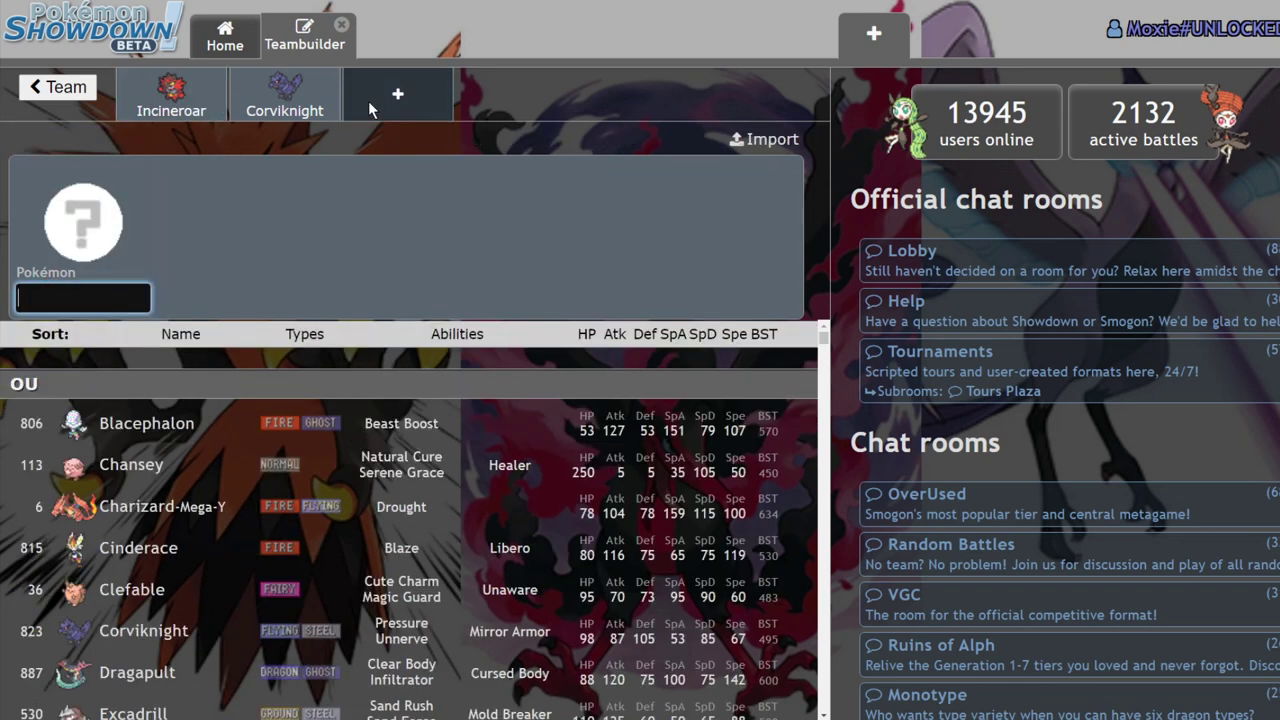
{"action": "type", "text": "land"}
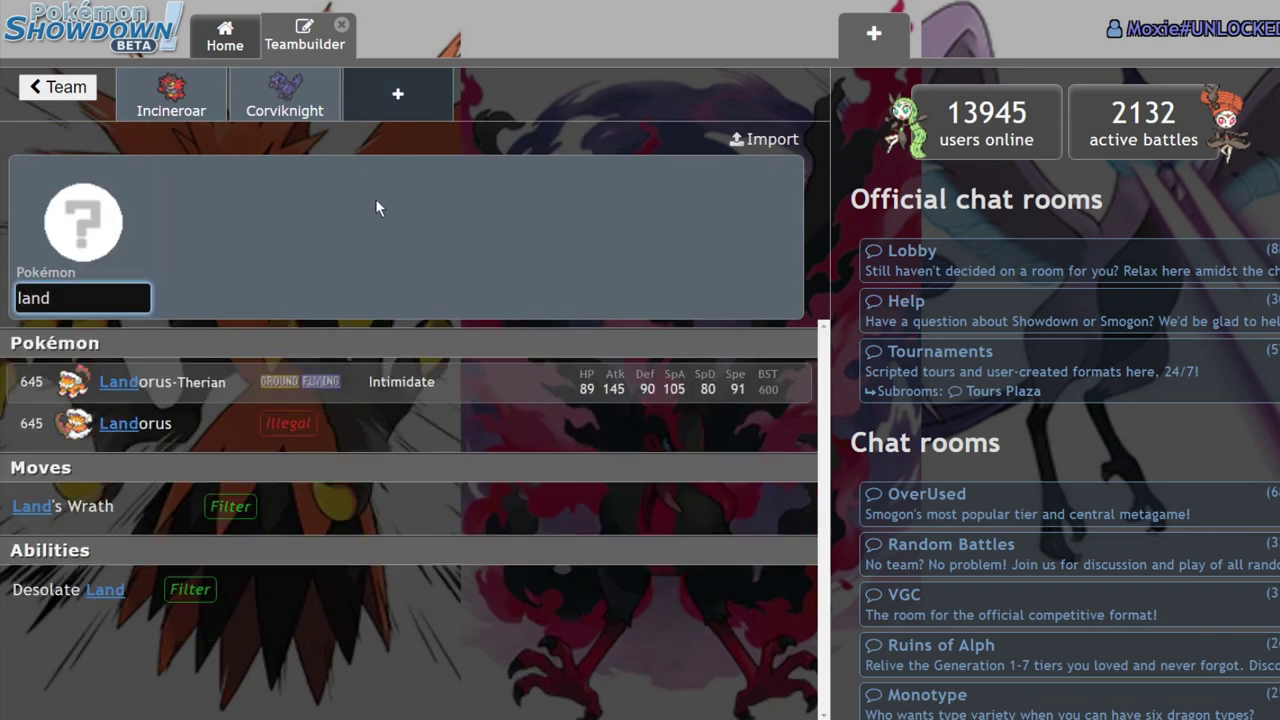
{"action": "left_click", "coordinate": [388, 374]}
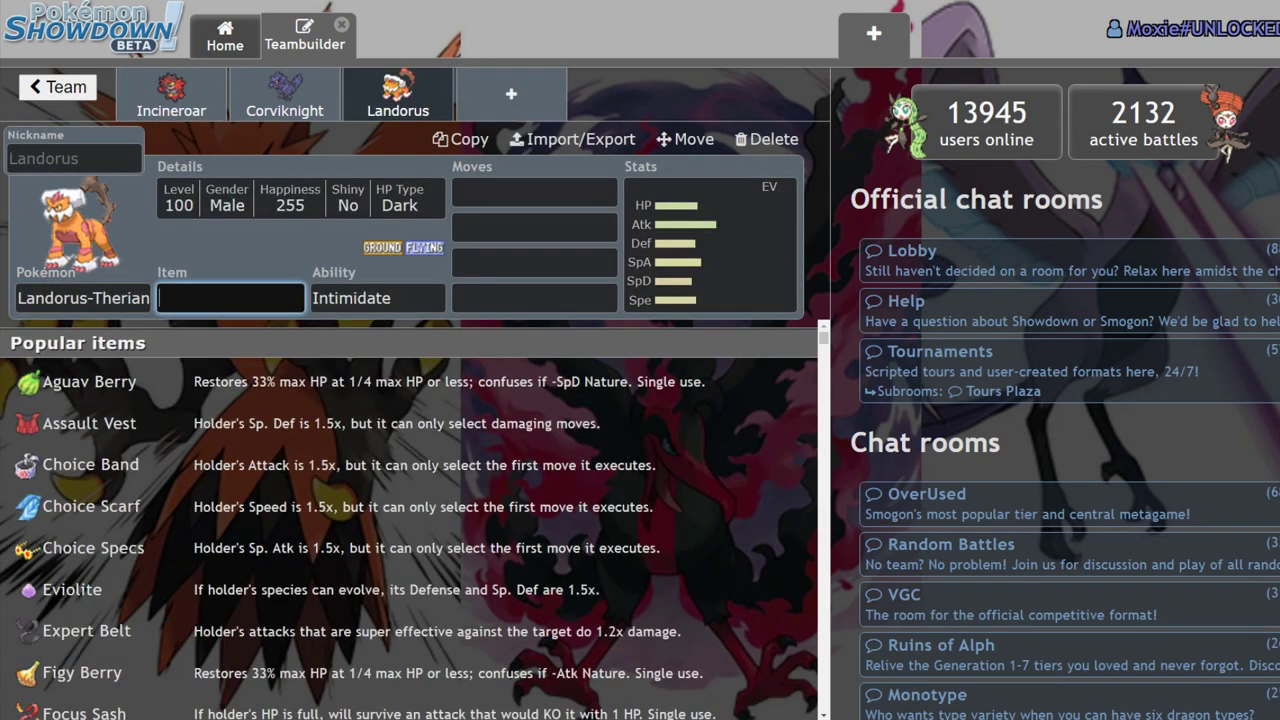
{"action": "left_click", "coordinate": [171, 95]}
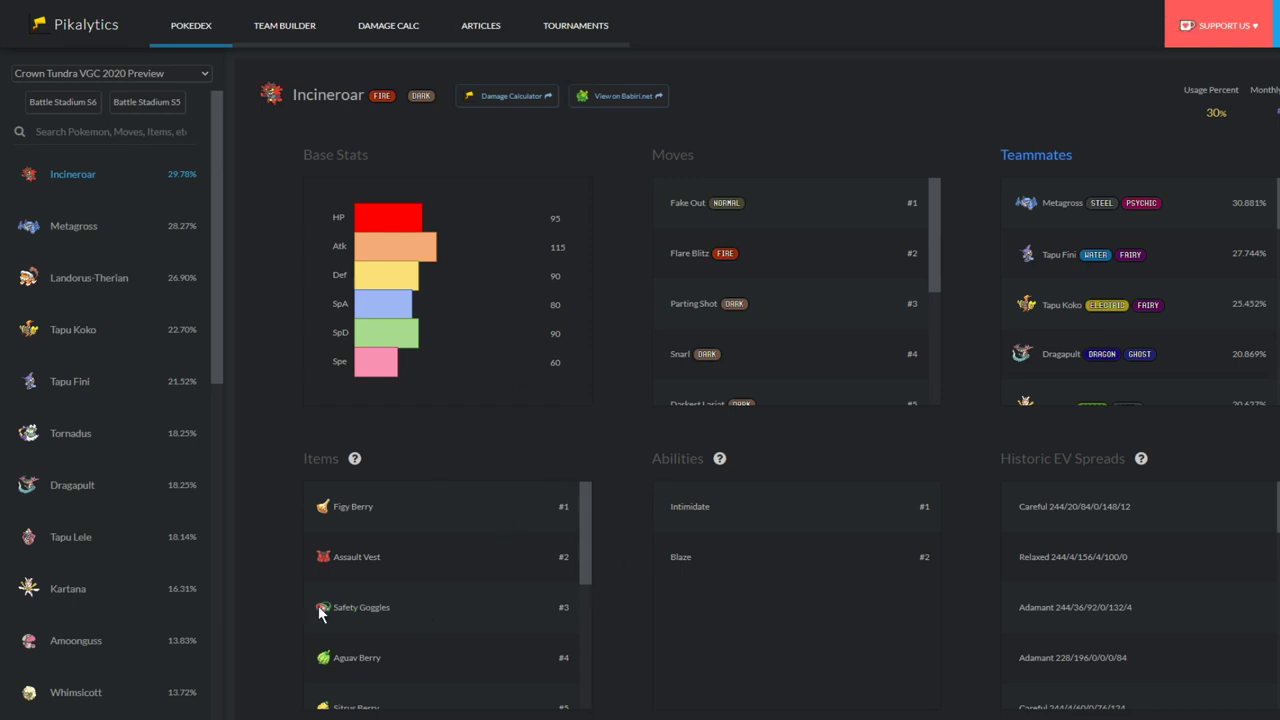
Step: Review Incineroar's Pikalytics Items list, highlighting Safety Goggles and Figy Berry
{"action": "left_click_drag", "start_coordinate": [322, 608], "coordinate": [392, 608]}
{"action": "left_click", "coordinate": [392, 608]}
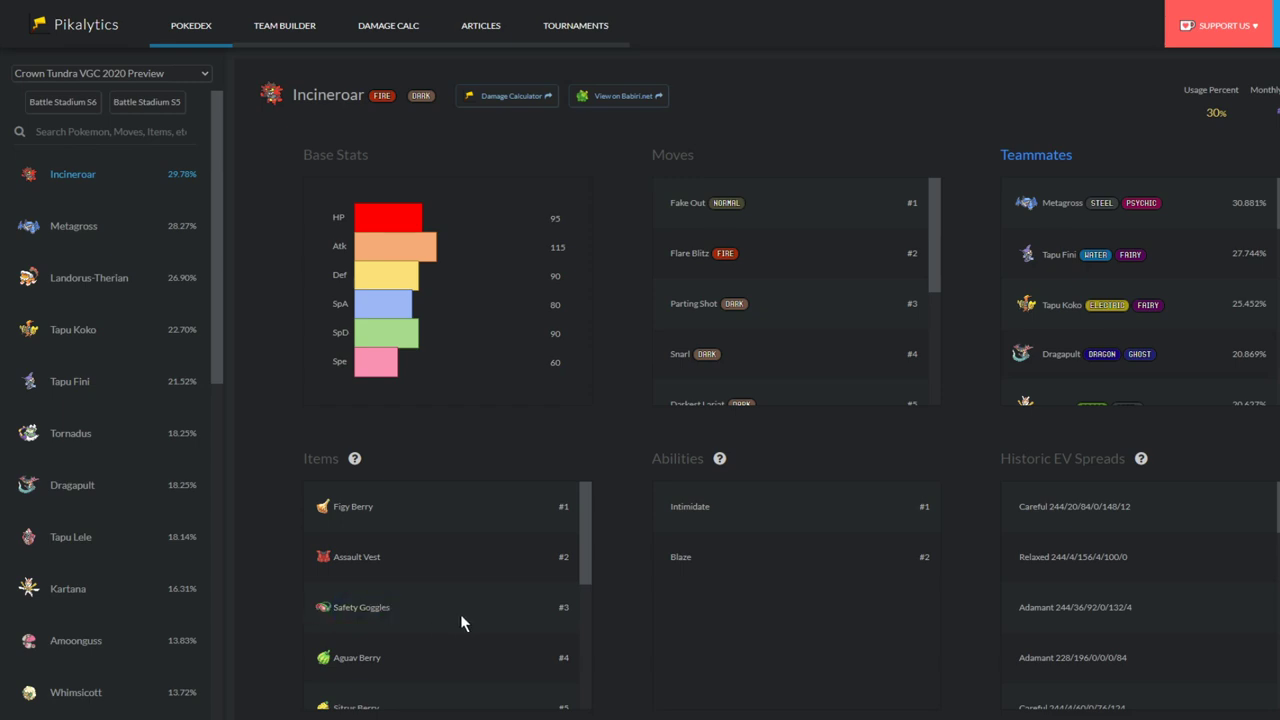
{"action": "triple_click", "coordinate": [335, 506]}
{"action": "left_click", "coordinate": [619, 536]}
{"action": "left_click_drag", "start_coordinate": [318, 607], "coordinate": [378, 614]}
{"action": "left_click", "coordinate": [412, 609]}
{"action": "scroll", "coordinate": [475, 561], "scroll_direction": "down", "scroll_amount": 1}
{"action": "scroll", "coordinate": [475, 561], "scroll_direction": "up", "scroll_amount": 1}
Step: Compare Incineroar's and Metagross's Pikalytics pages, noting Weakness Policy in Metagross's items
{"action": "left_click", "coordinate": [88, 228]}
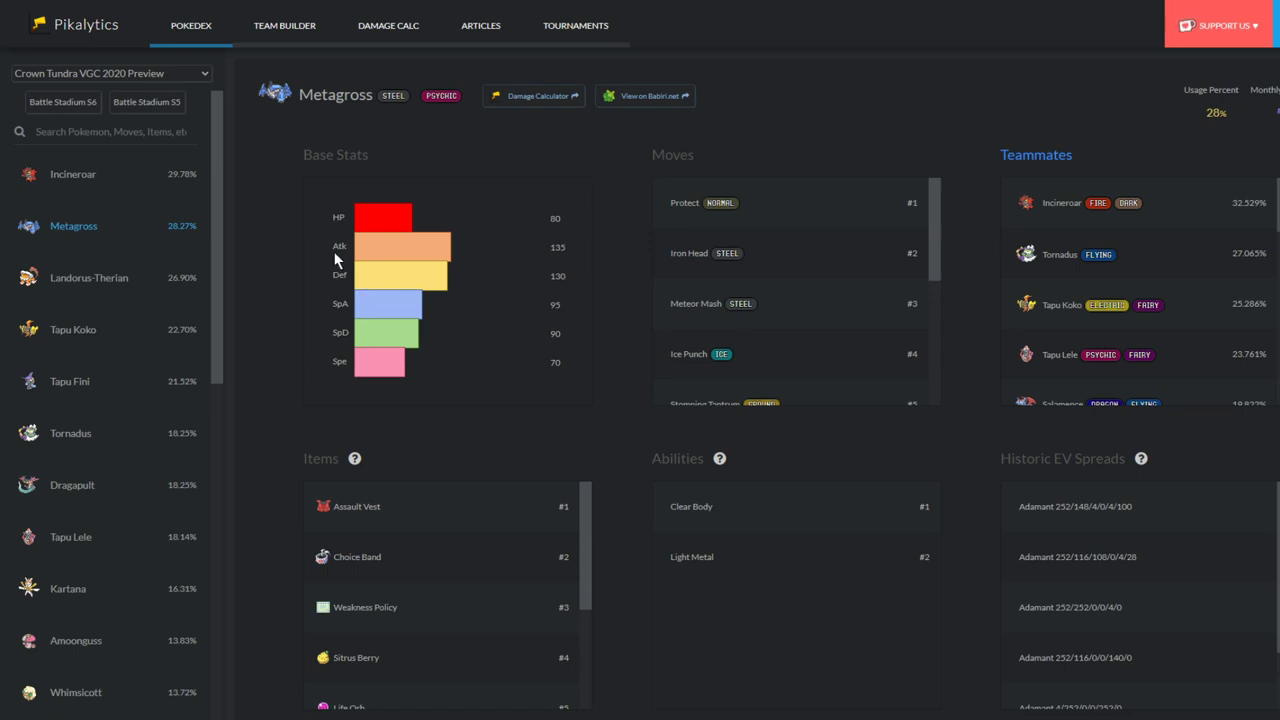
{"action": "left_click", "coordinate": [94, 186]}
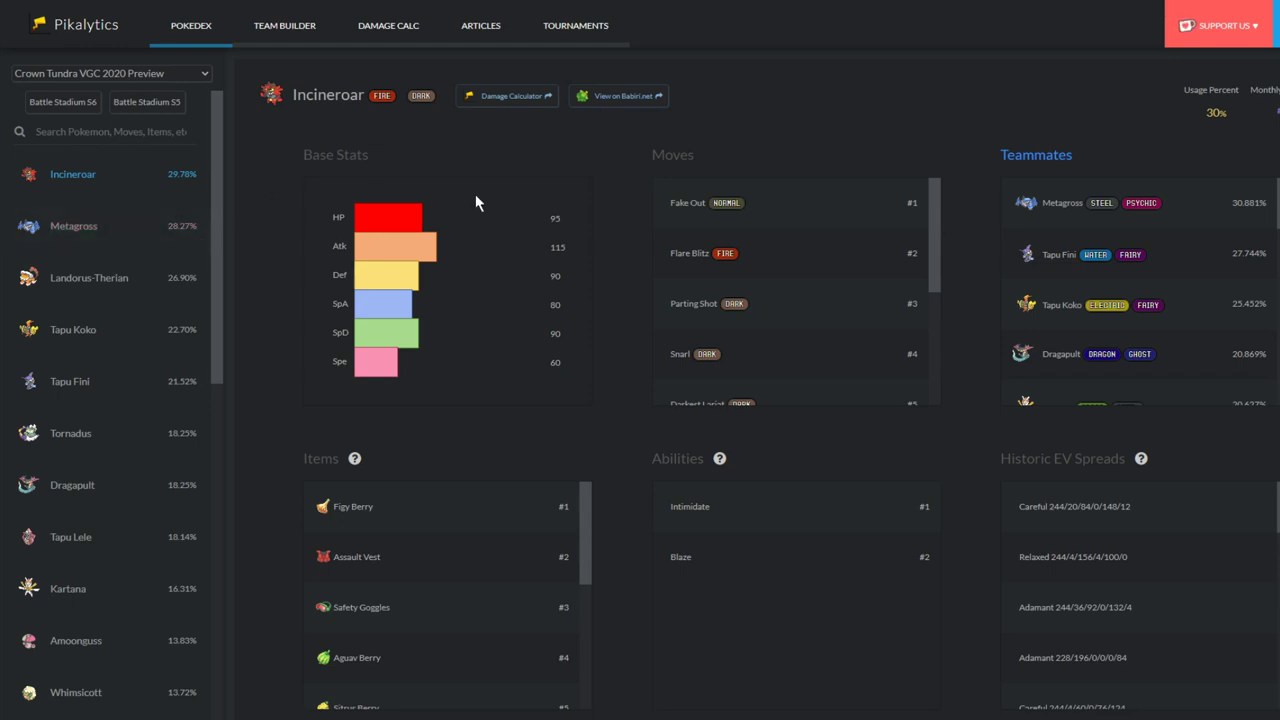
{"action": "left_click", "coordinate": [100, 216]}
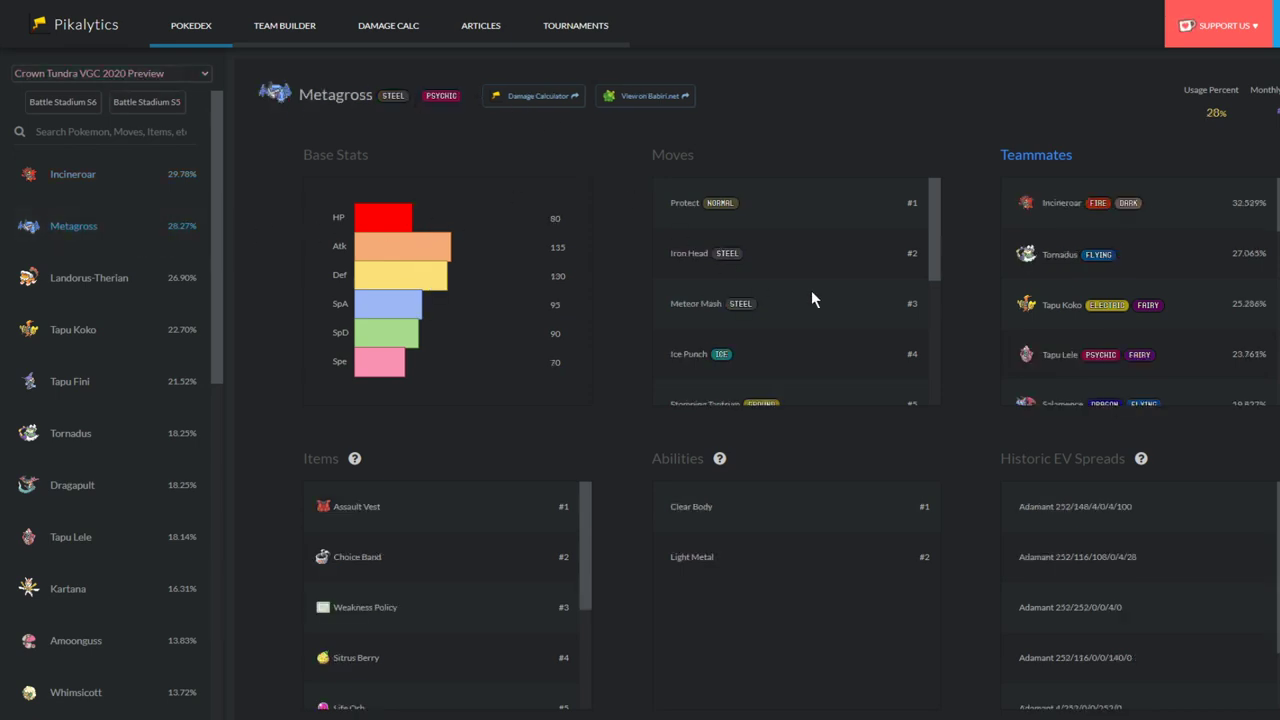
{"action": "scroll", "coordinate": [442, 500], "scroll_direction": "down", "scroll_amount": 2}
{"action": "scroll", "coordinate": [385, 612], "scroll_direction": "up", "scroll_amount": 2}
{"action": "left_click_drag", "start_coordinate": [330, 615], "coordinate": [421, 606]}
{"action": "left_click", "coordinate": [427, 602]}
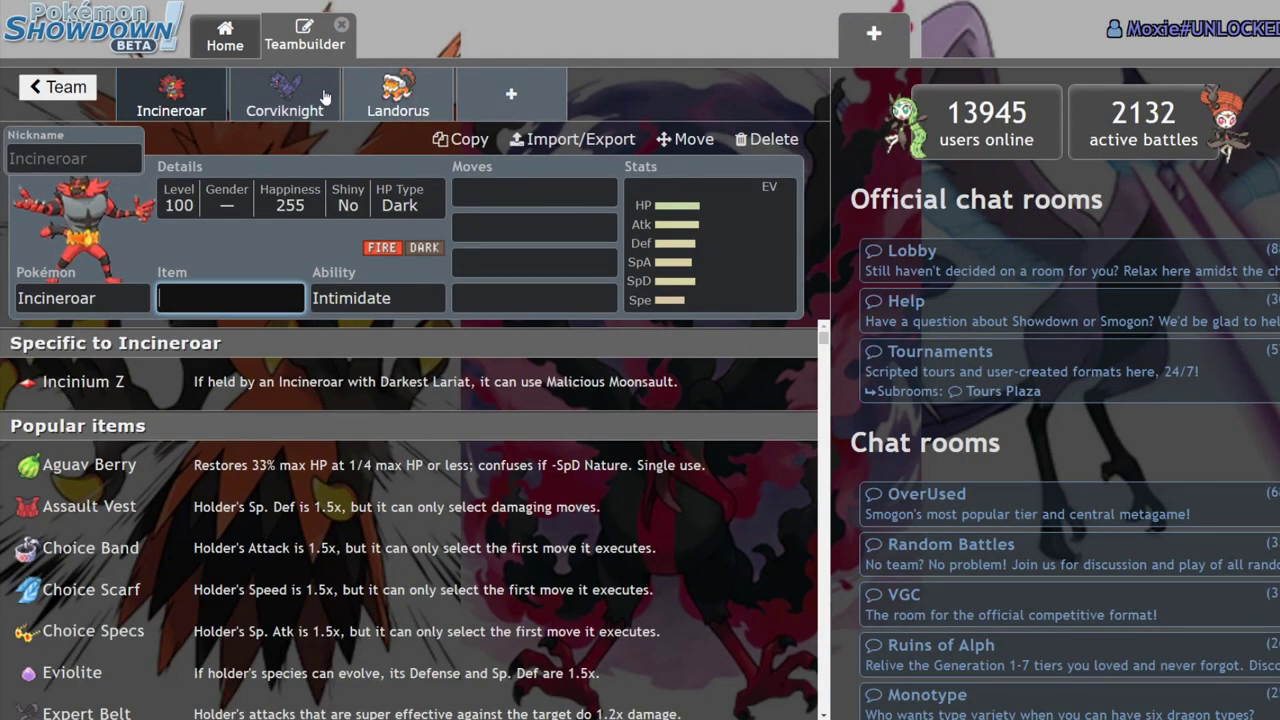
Step: Add Metagross in a new team slot and view its EV settings
{"action": "left_click", "coordinate": [561, 107]}
{"action": "type", "text": "meta"}
{"action": "key", "text": "Return"}
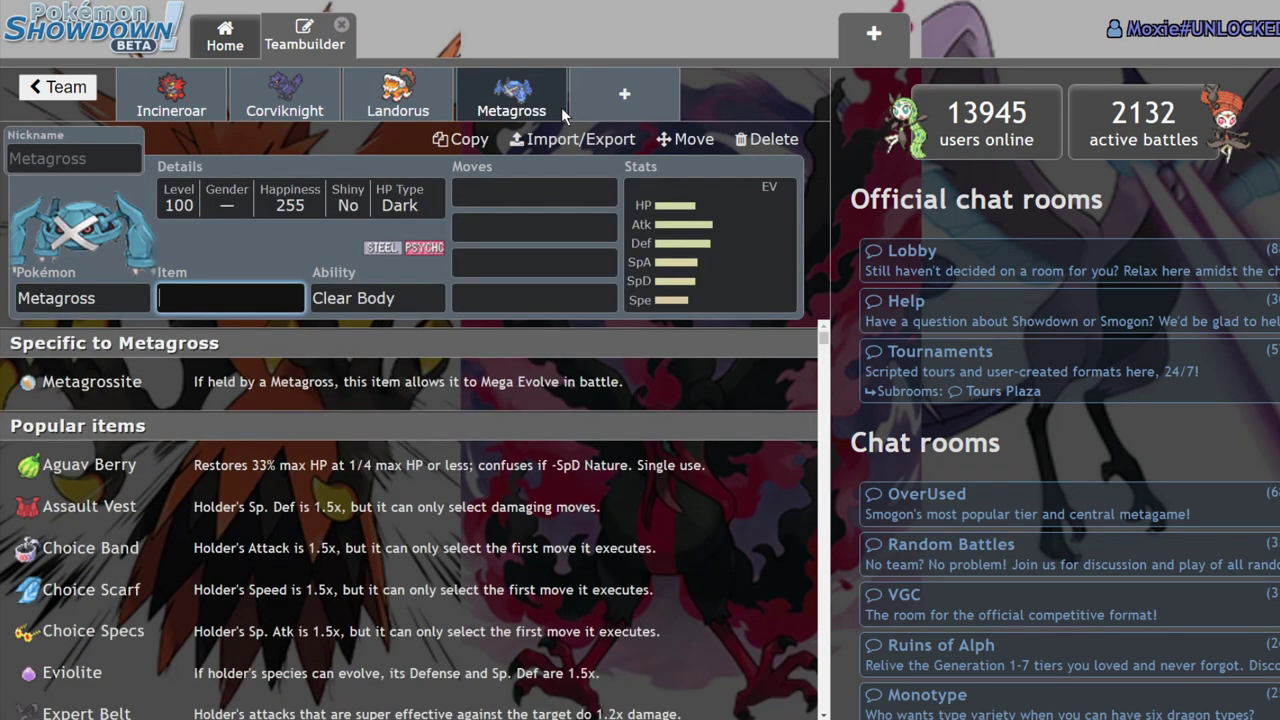
{"action": "left_click", "coordinate": [702, 272]}
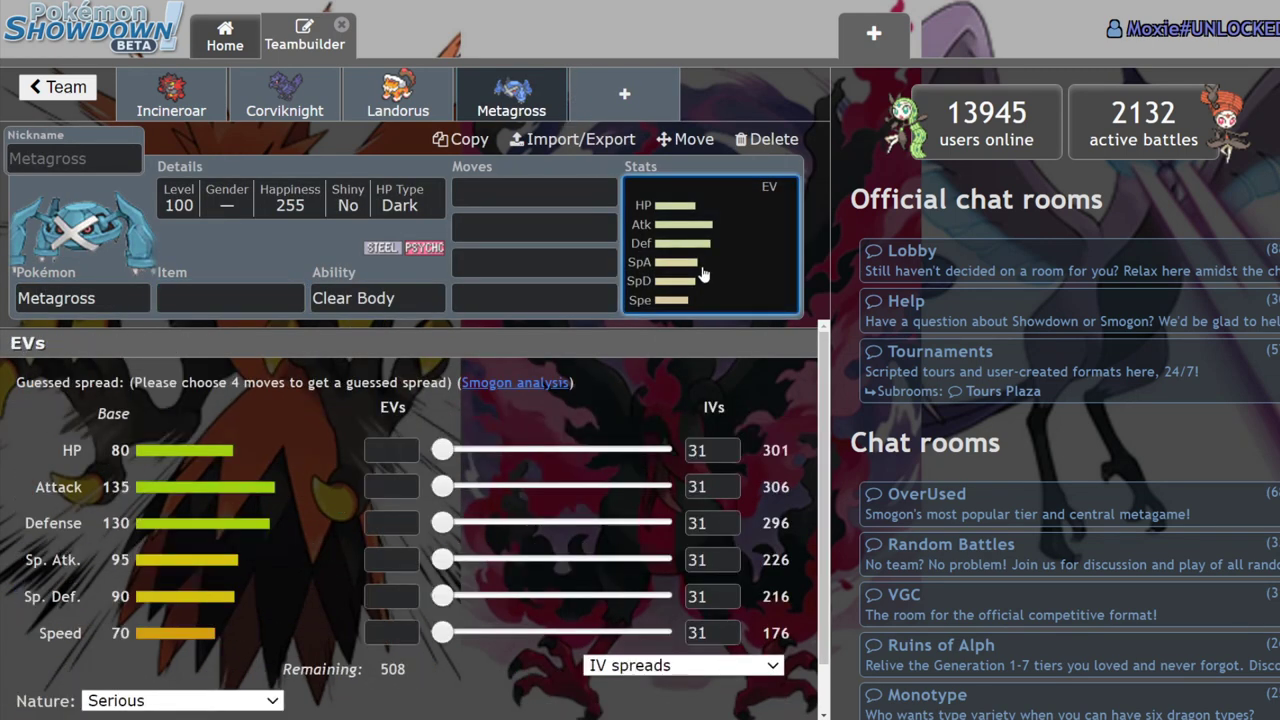
Step: Add Tyranitar as the fifth member, then return to Metagross's EV spread
{"action": "left_click", "coordinate": [641, 116]}
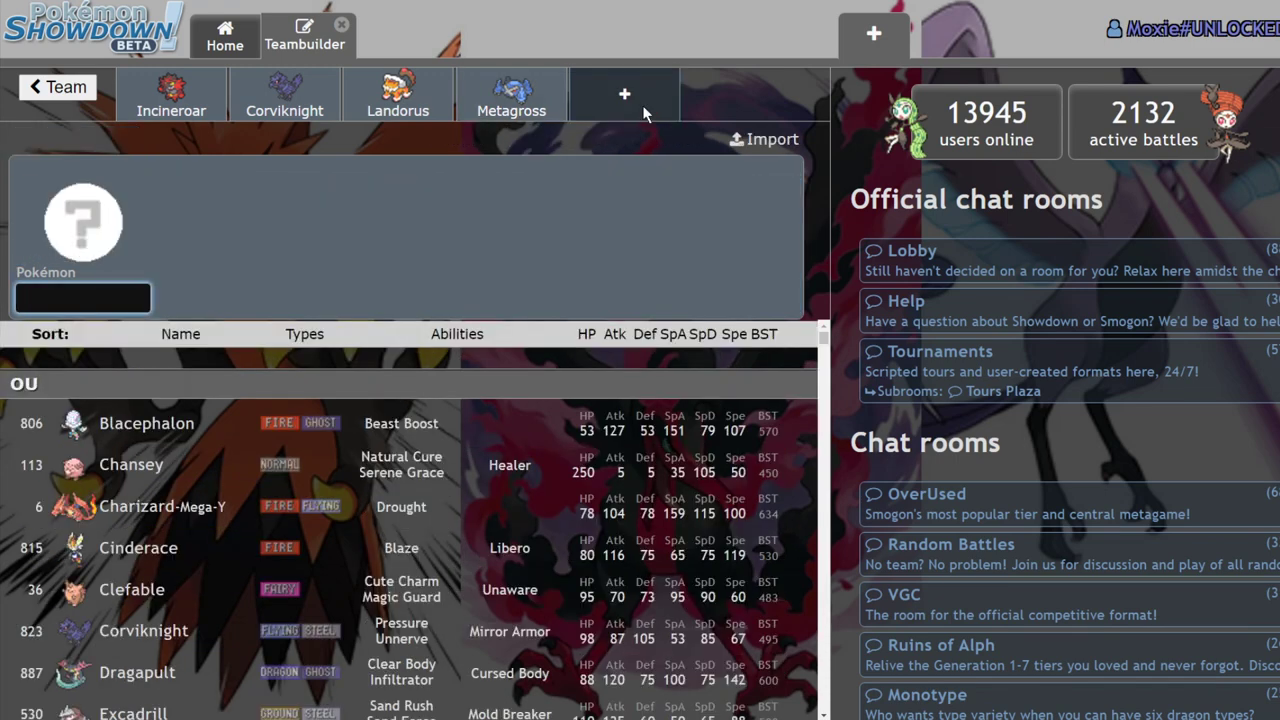
{"action": "type", "text": "ty"}
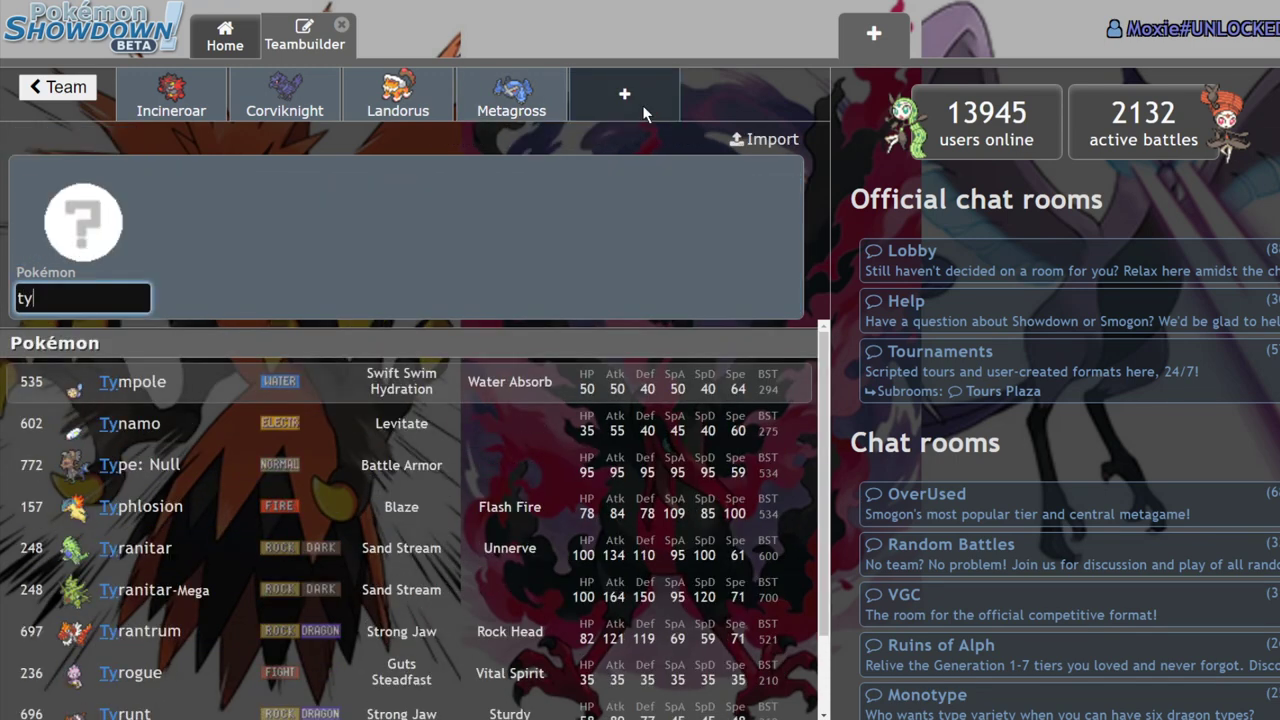
{"action": "left_click", "coordinate": [520, 548]}
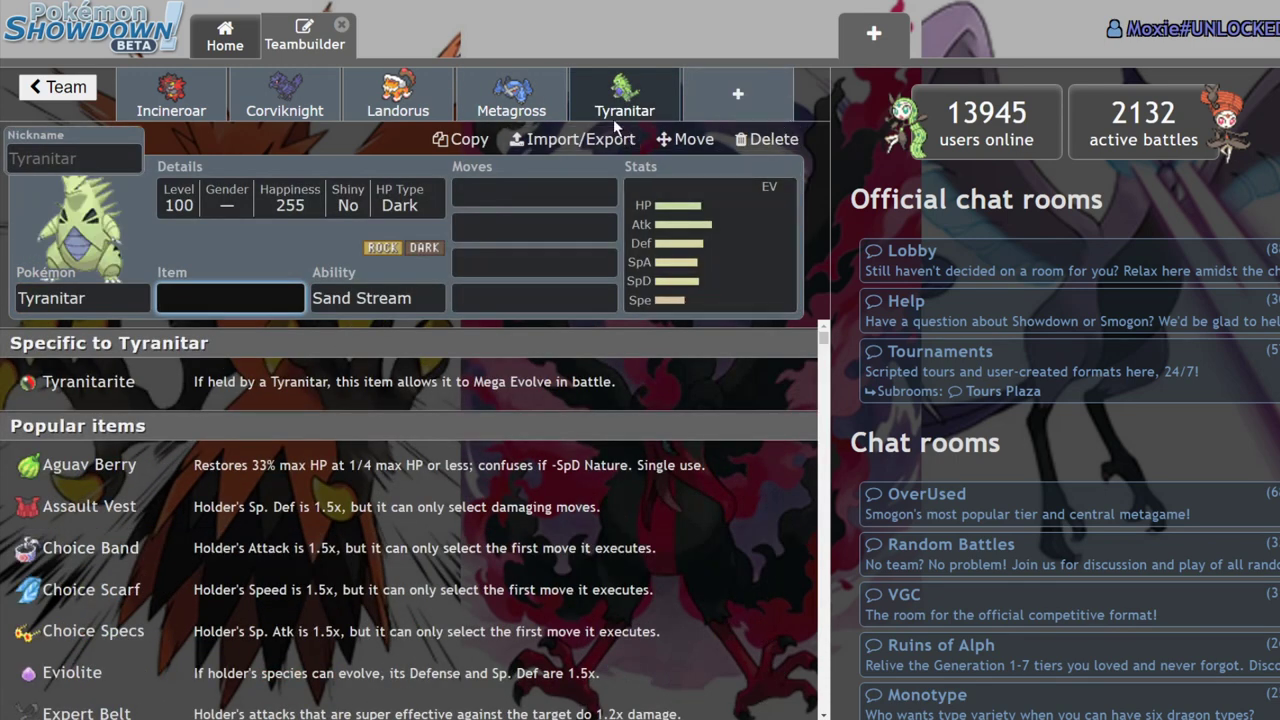
{"action": "left_click", "coordinate": [510, 100]}
{"action": "left_click", "coordinate": [760, 300]}
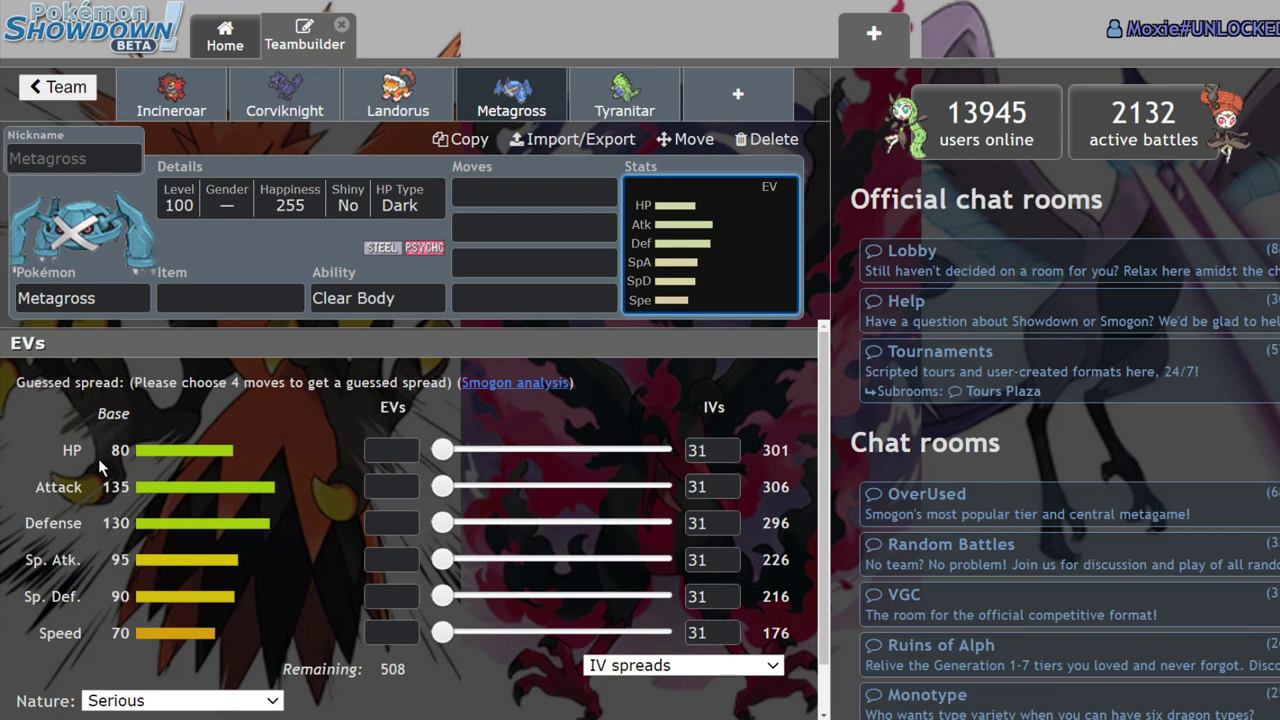
Step: Compare Metagross's and Tyranitar's stat spreads by switching between their sets
{"action": "left_click", "coordinate": [620, 88]}
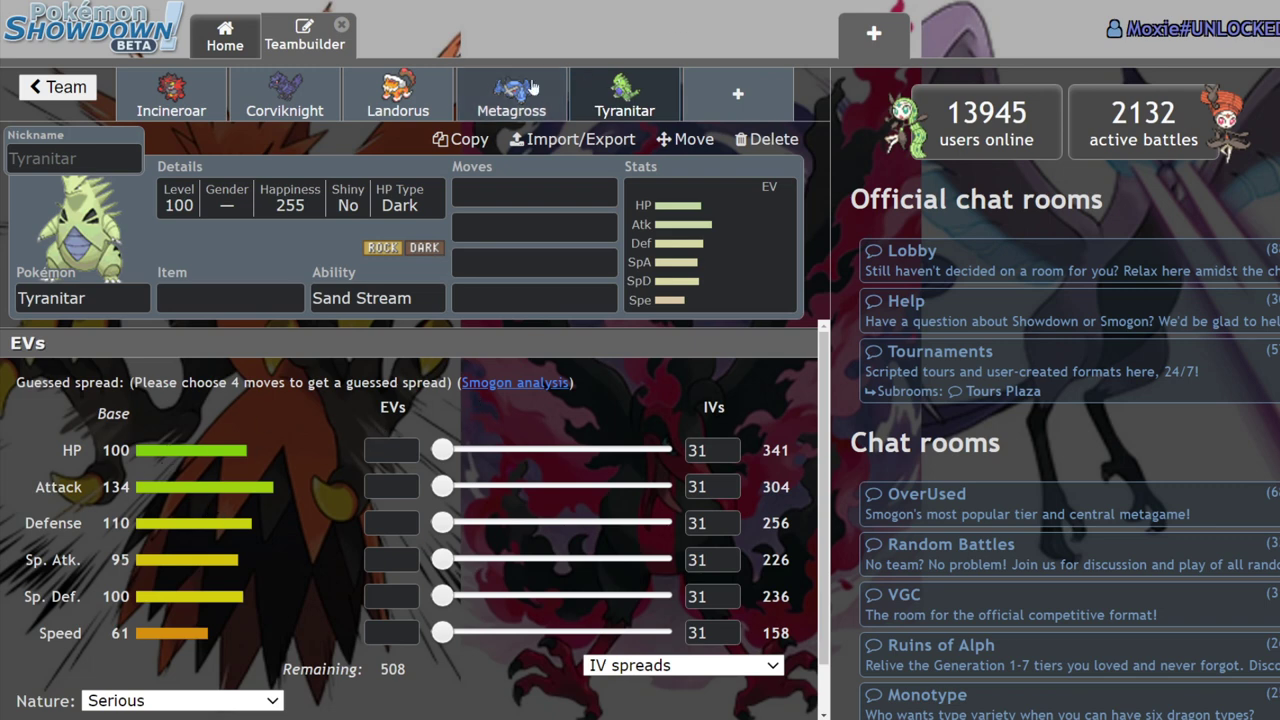
{"action": "left_click", "coordinate": [520, 94]}
{"action": "left_click", "coordinate": [590, 95]}
{"action": "left_click", "coordinate": [537, 99]}
{"action": "left_click", "coordinate": [585, 98]}
{"action": "left_click", "coordinate": [585, 98]}
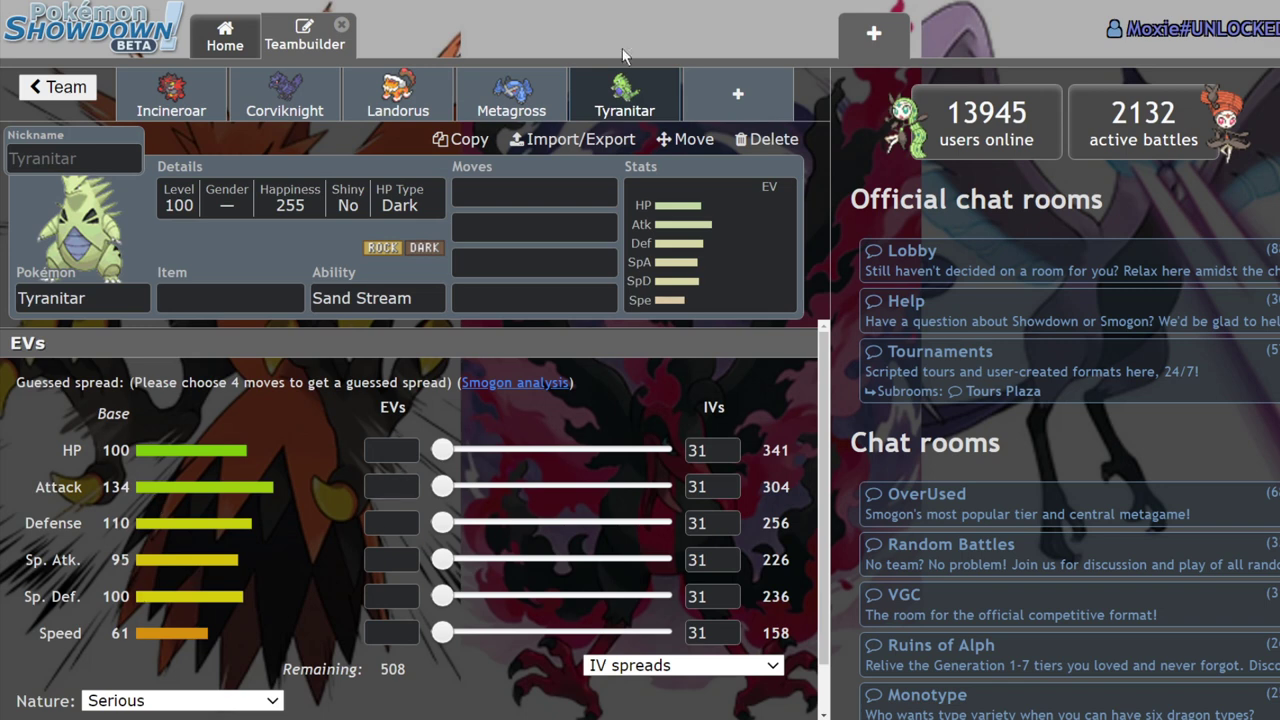
{"action": "left_click", "coordinate": [489, 91]}
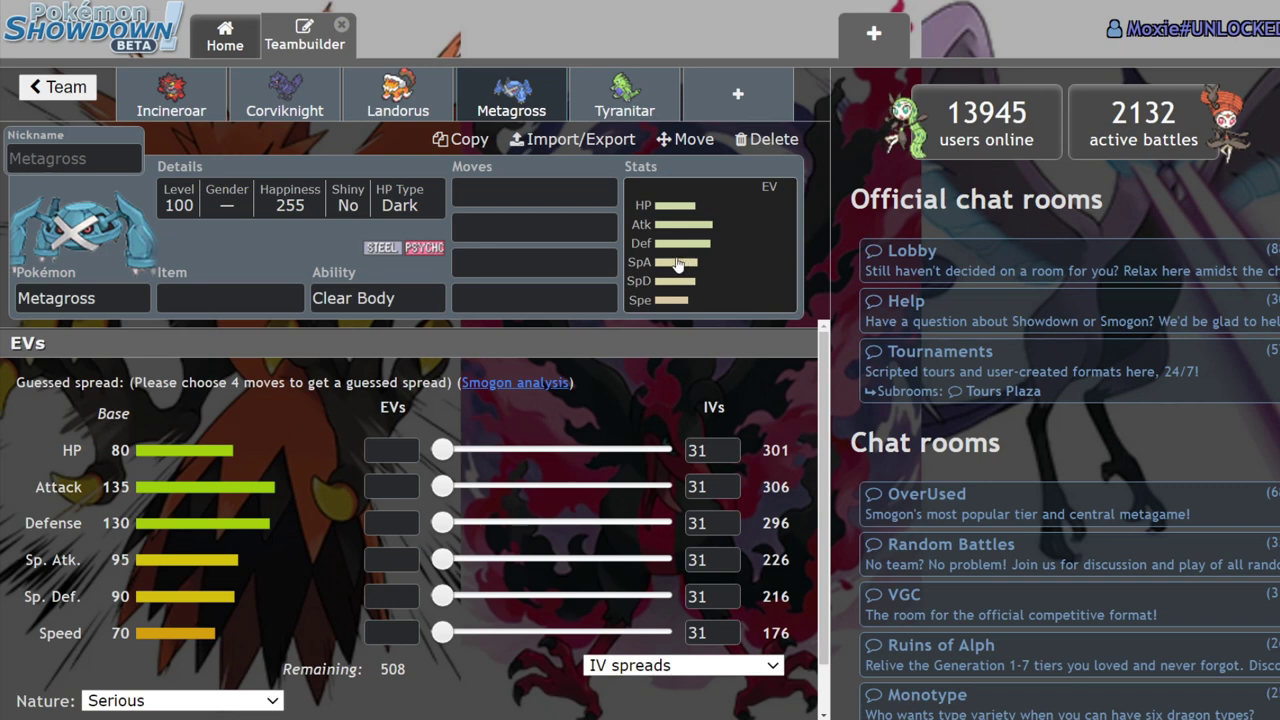
Step: Give Metagross Weakness Policy as its held item
{"action": "left_click", "coordinate": [388, 300]}
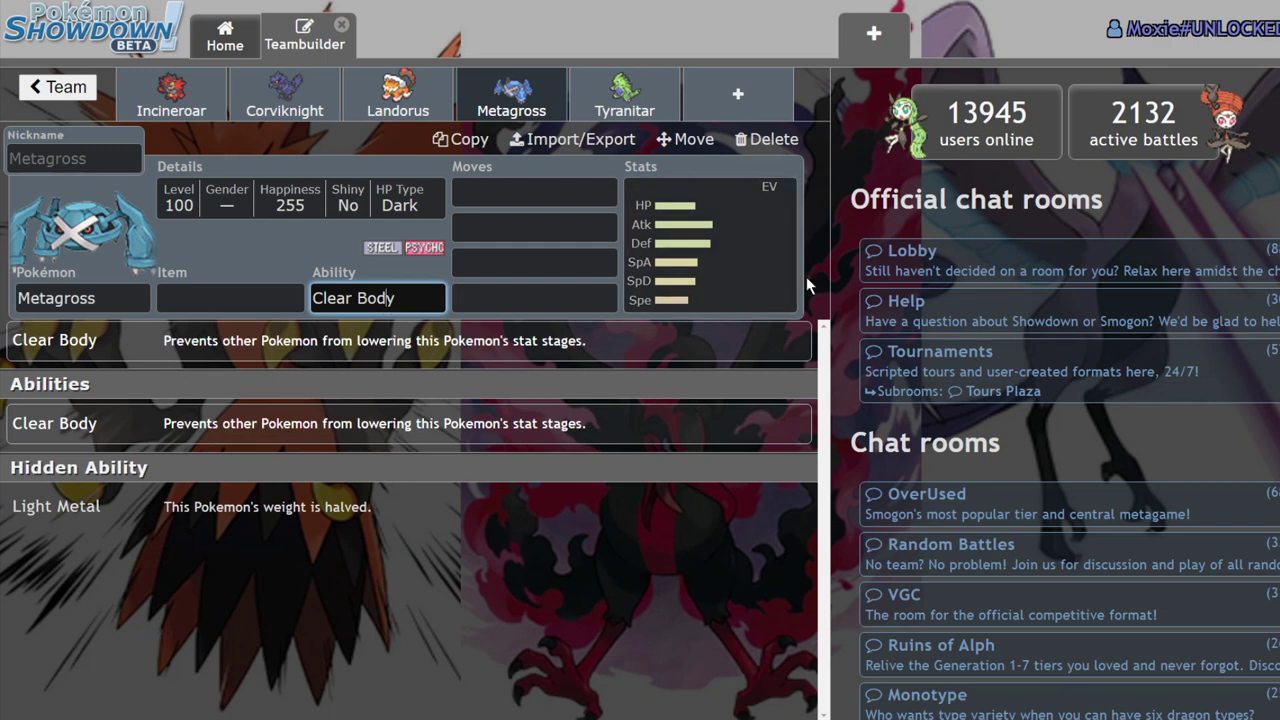
{"action": "left_click", "coordinate": [233, 290]}
{"action": "type", "text": "weak"}
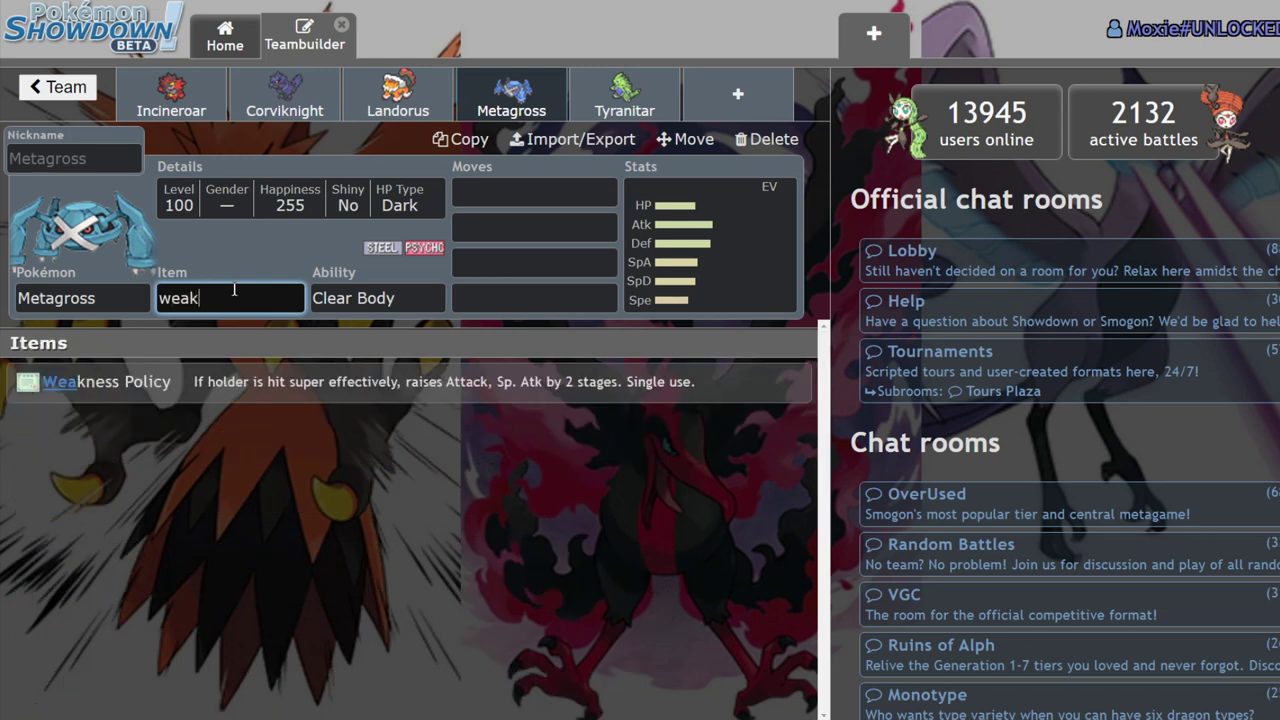
{"action": "key", "text": "Return"}
{"action": "left_click", "coordinate": [711, 257]}
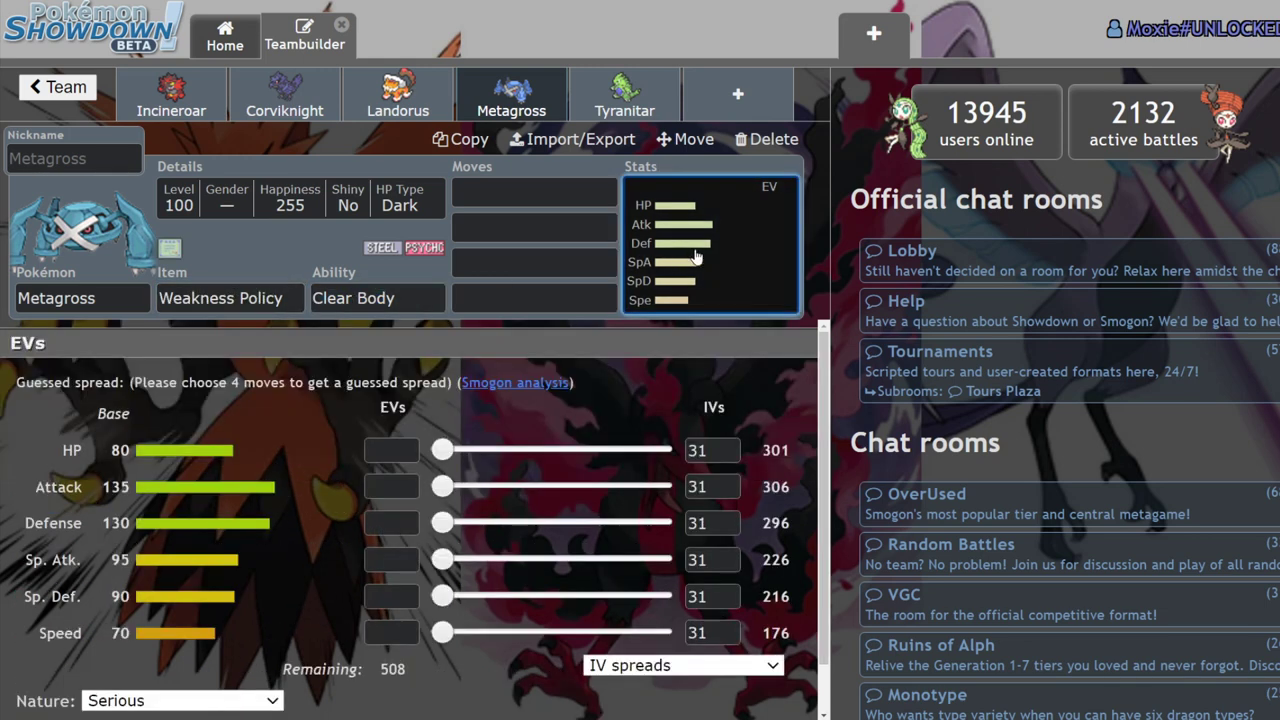
{"action": "left_click", "coordinate": [536, 198]}
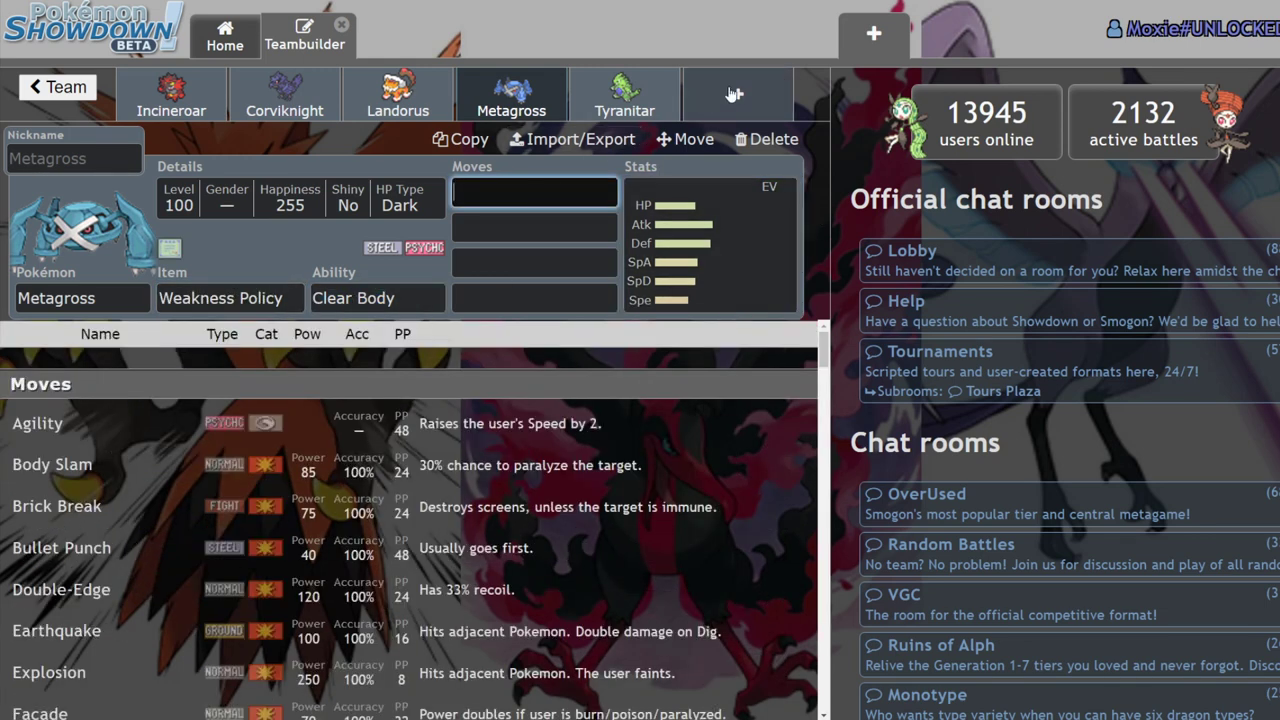
Step: Look over Metagross's ability options and EV spread, keeping Clear Body
{"action": "left_click", "coordinate": [738, 94]}
{"action": "left_click", "coordinate": [511, 94]}
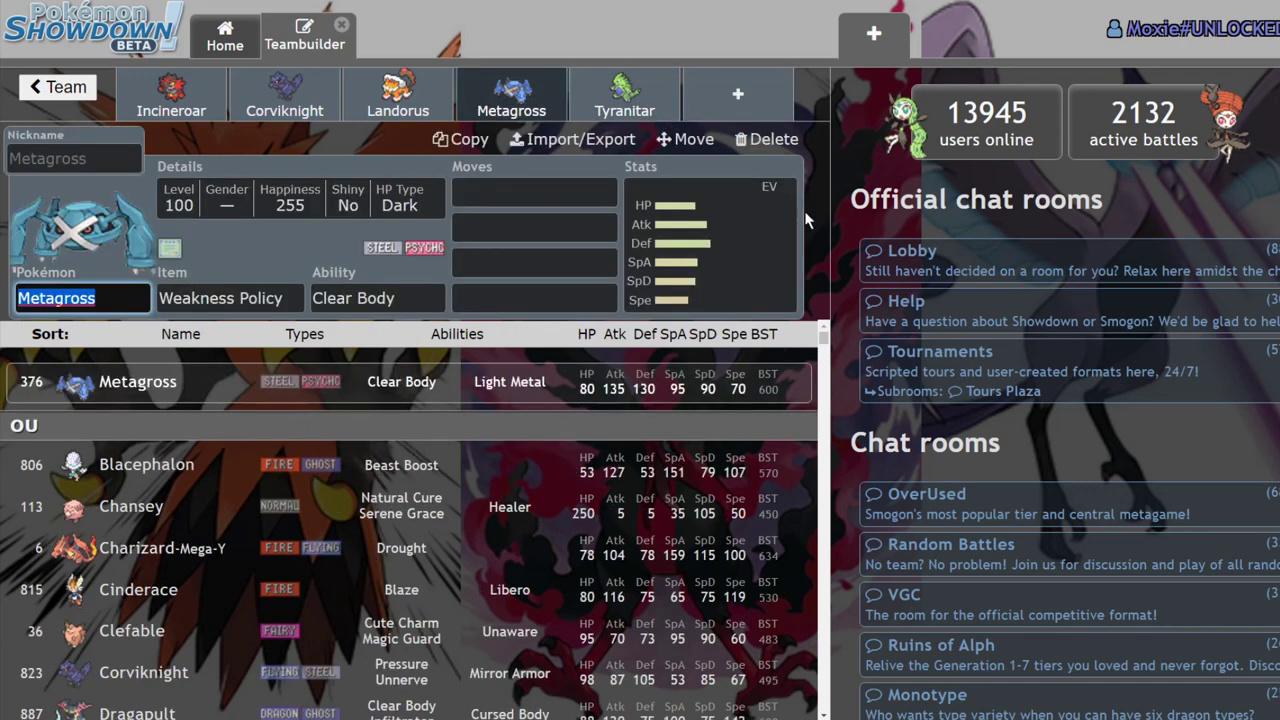
{"action": "left_click", "coordinate": [383, 300]}
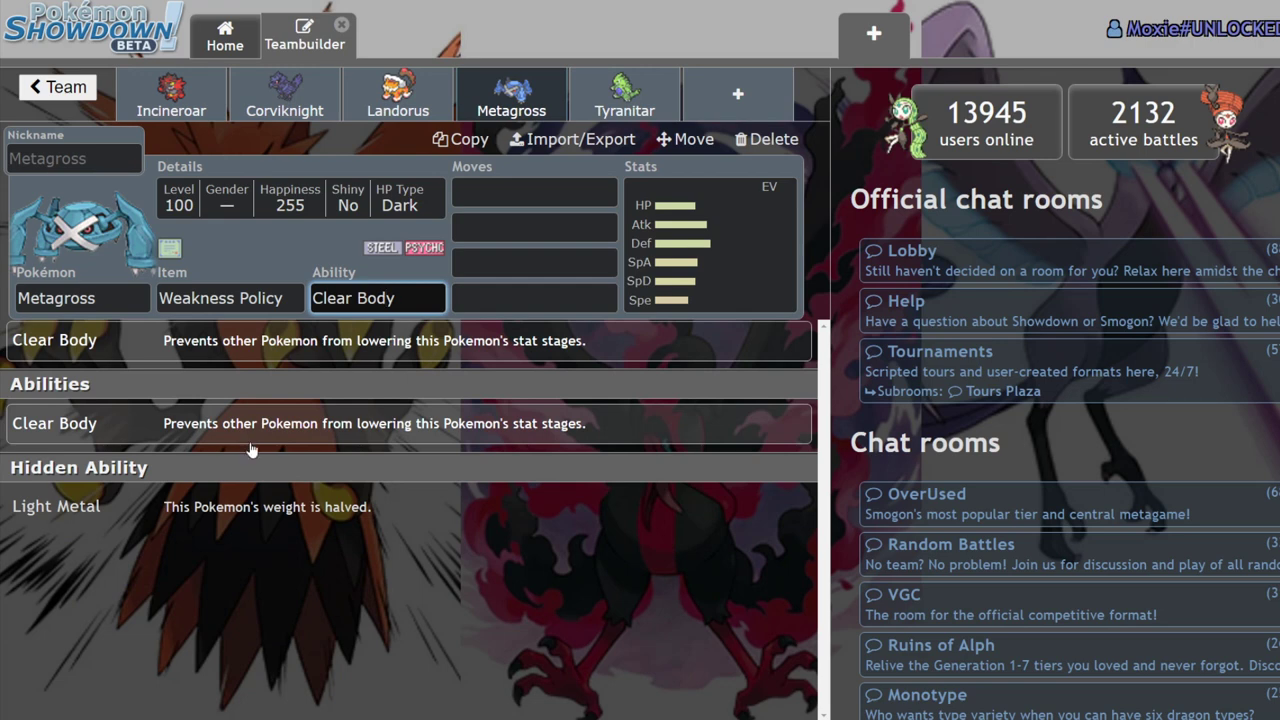
{"action": "left_click", "coordinate": [134, 298]}
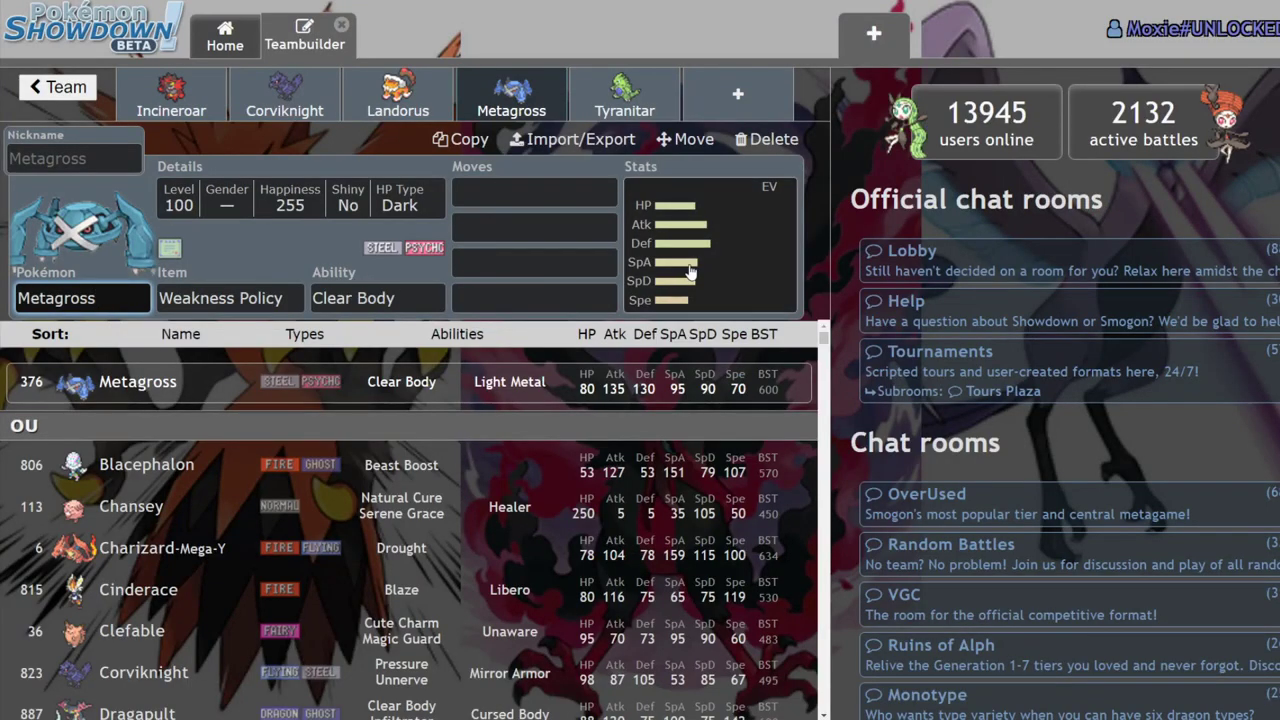
{"action": "left_click", "coordinate": [710, 245]}
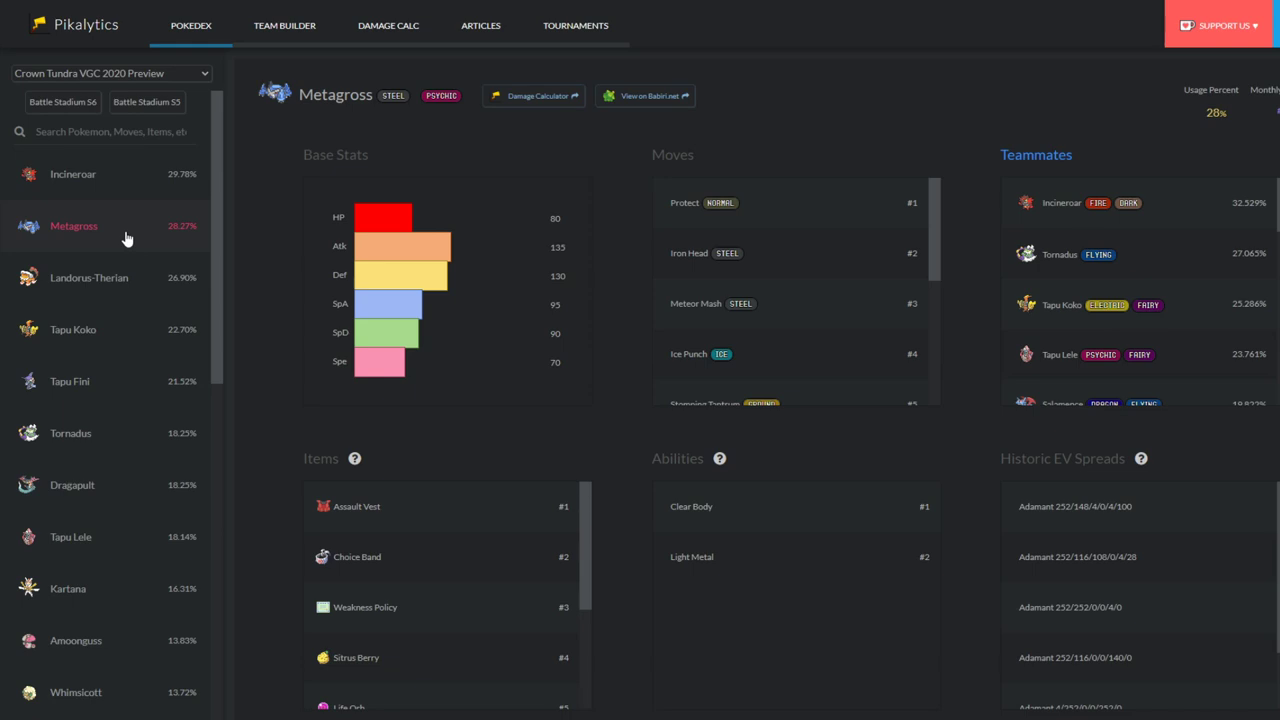
Step: Bring up Landorus-Therian's usage page from the Pikalytics sidebar list
{"action": "left_click", "coordinate": [136, 290]}
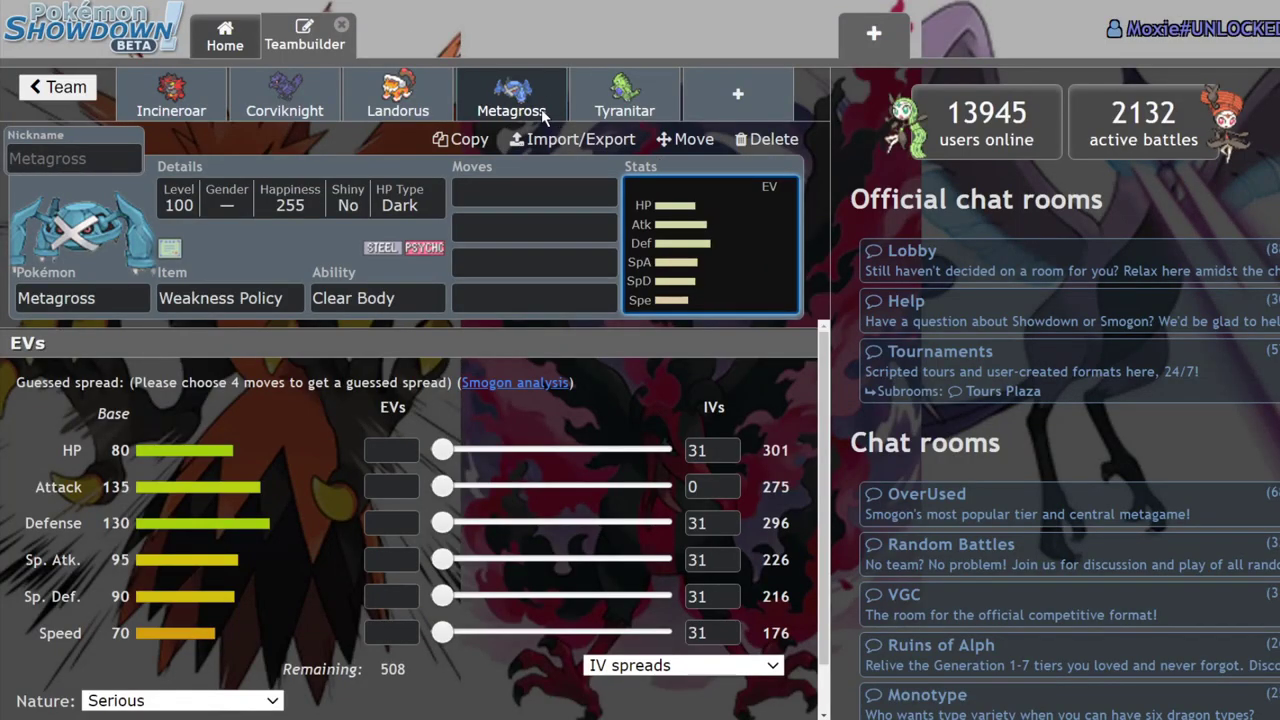
Step: Max Landorus-Therian's Attack and Speed EVs at 252 each
{"action": "left_click", "coordinate": [398, 95]}
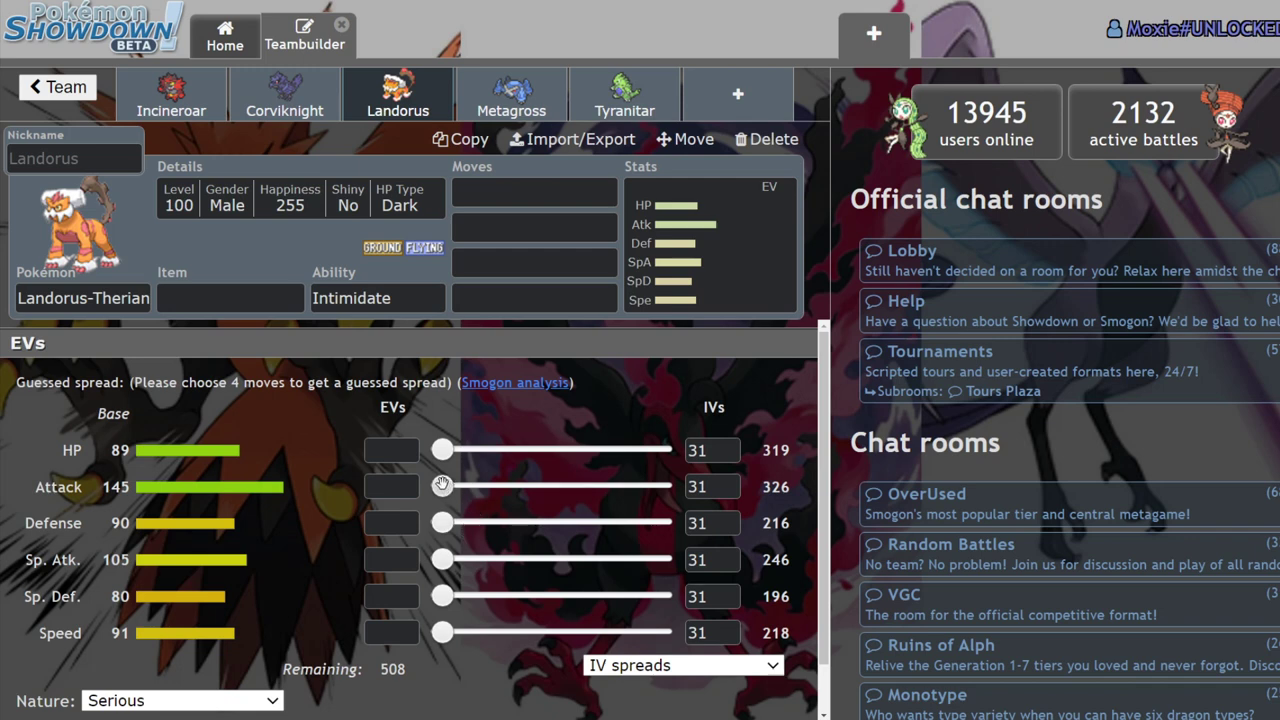
{"action": "left_click_drag", "start_coordinate": [442, 486], "coordinate": [658, 486]}
{"action": "left_click_drag", "start_coordinate": [442, 631], "coordinate": [658, 632]}
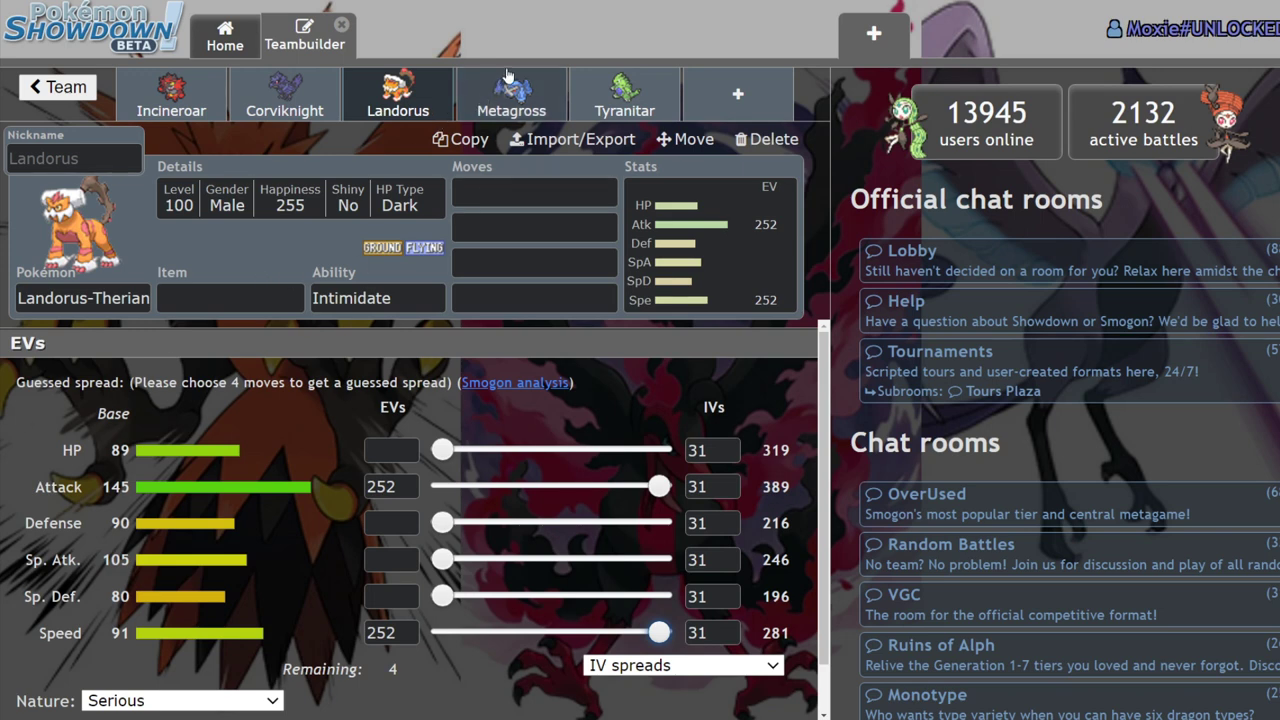
Step: Give Landorus-Therian U-turn, Earthquake and Fly as its first three moves
{"action": "left_click", "coordinate": [523, 199]}
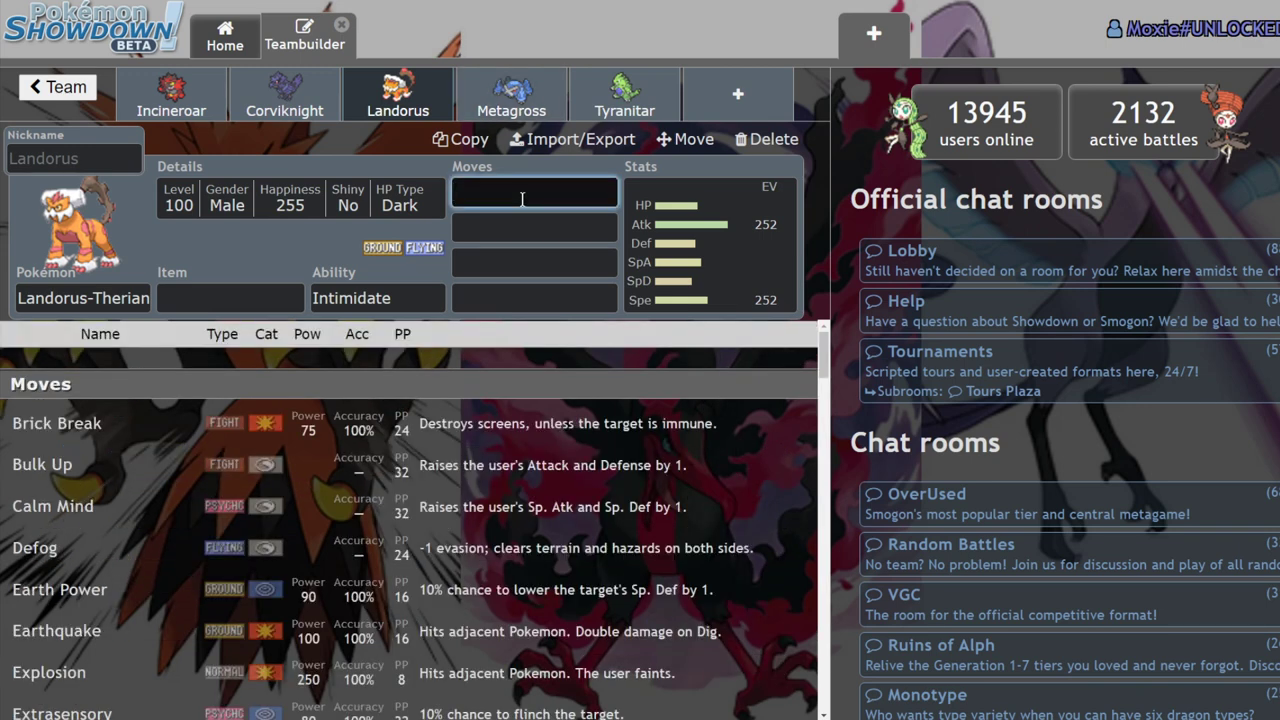
{"action": "type", "text": "u"}
{"action": "left_click", "coordinate": [183, 380]}
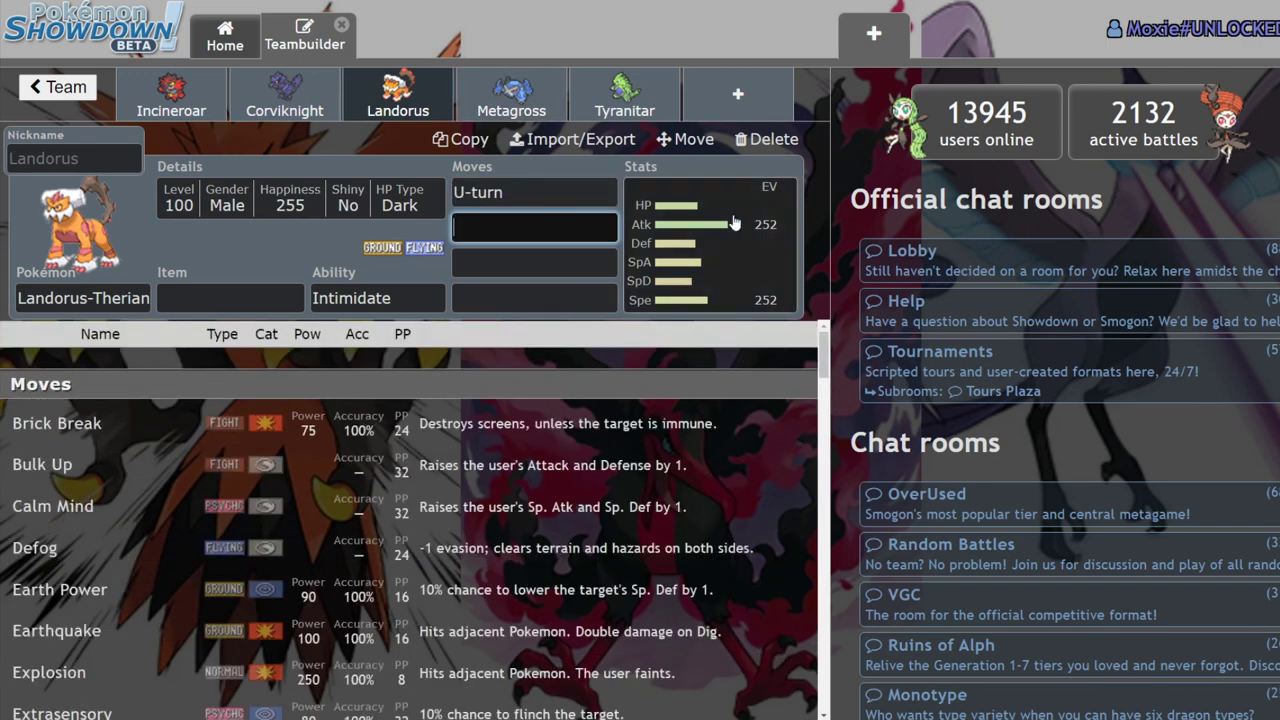
{"action": "type", "text": "ear"}
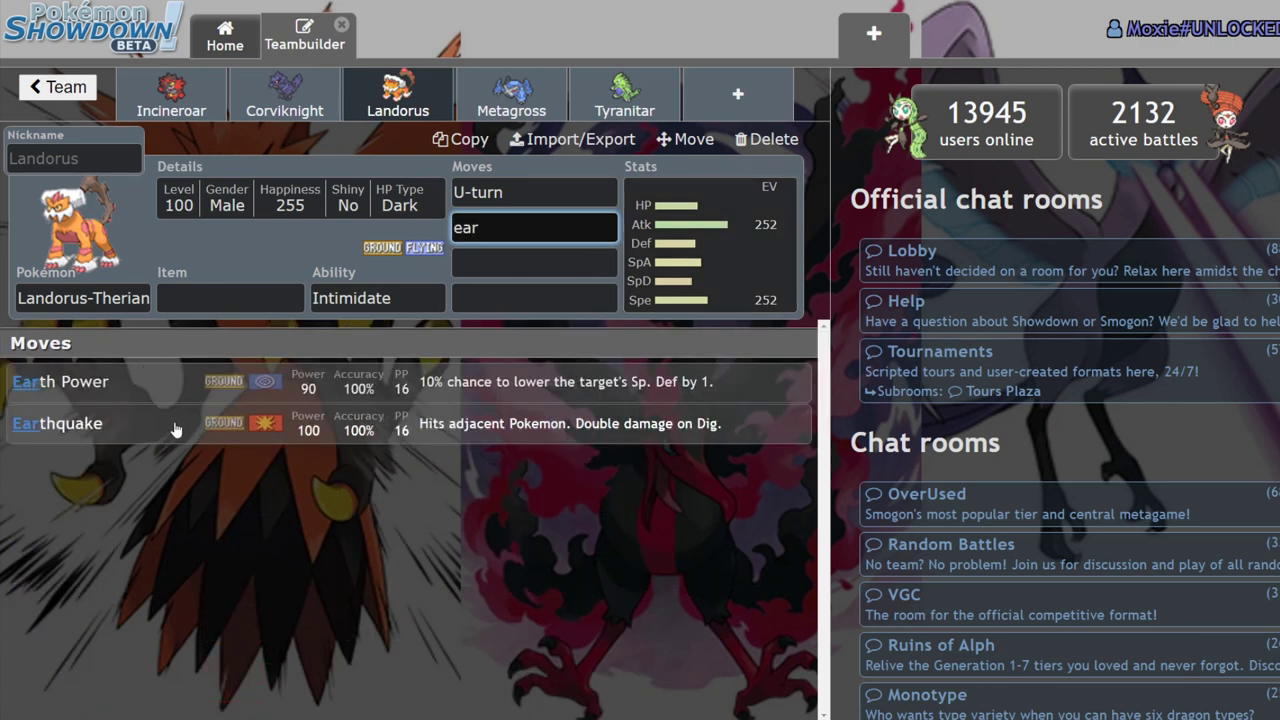
{"action": "left_click", "coordinate": [175, 430]}
{"action": "type", "text": "fly"}
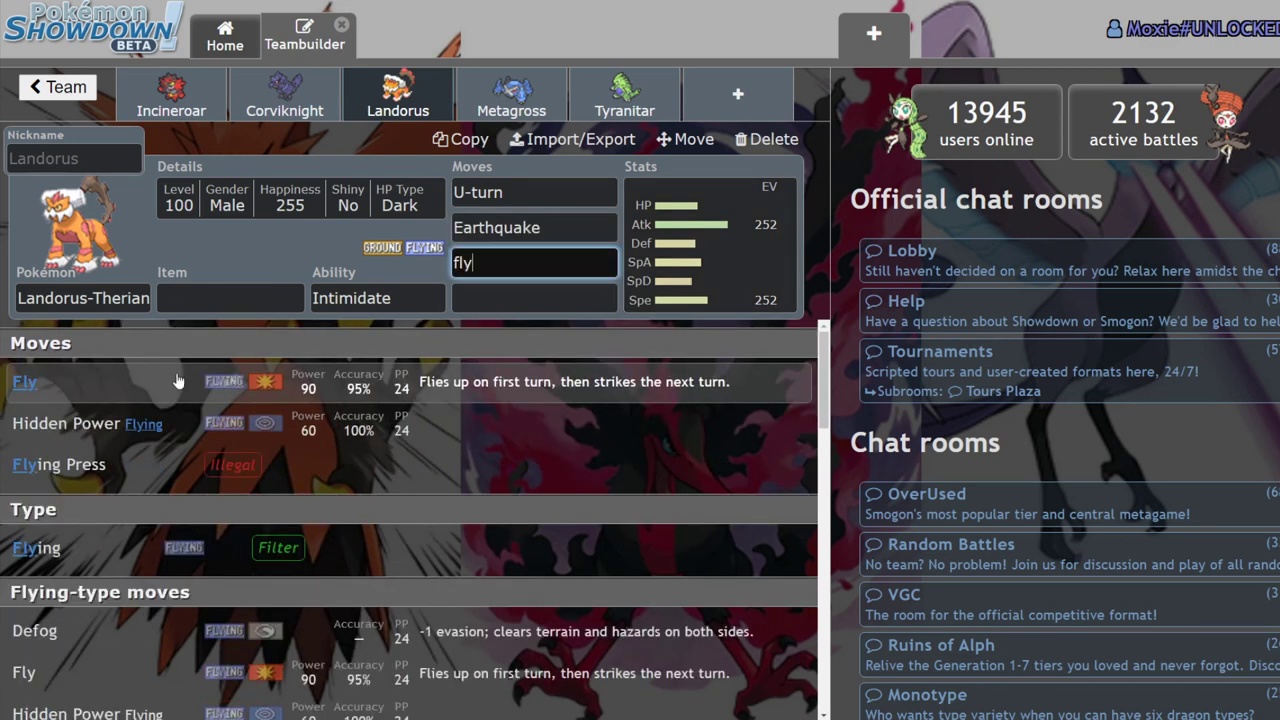
{"action": "left_click", "coordinate": [130, 385]}
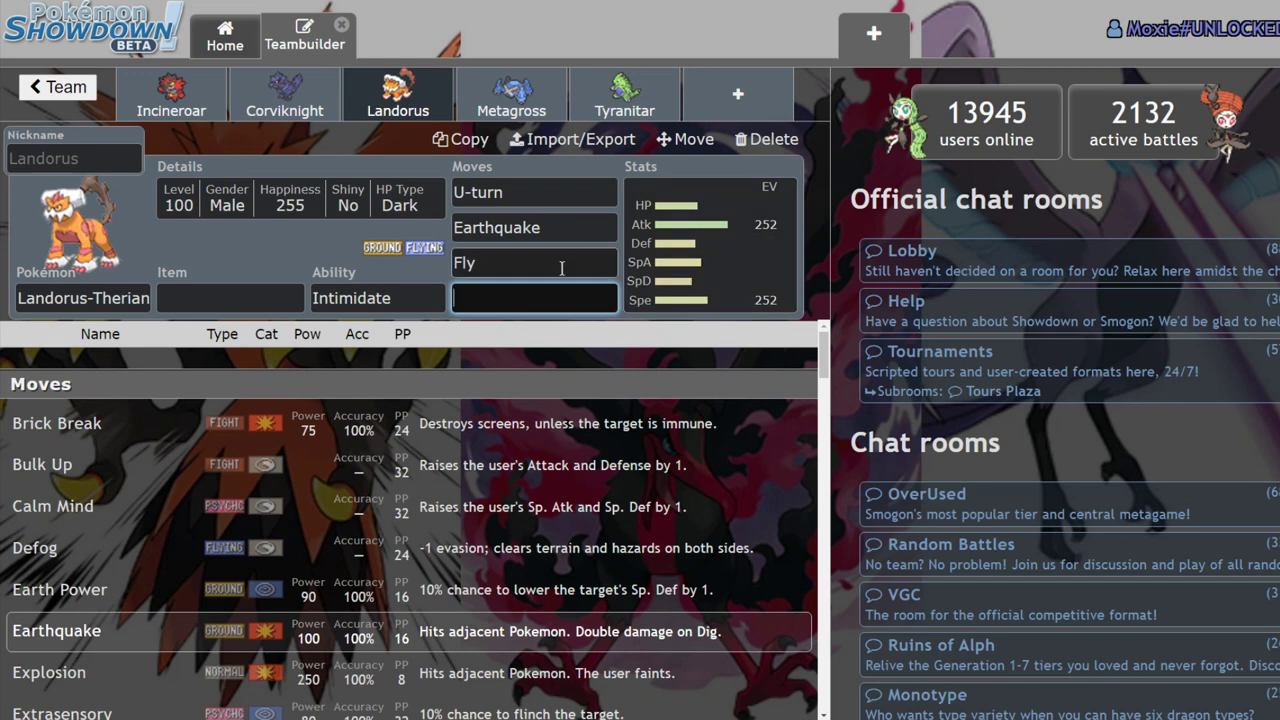
Step: Check Landorus-Therian's EV spread, then browse options for its fourth move
{"action": "left_click", "coordinate": [702, 286]}
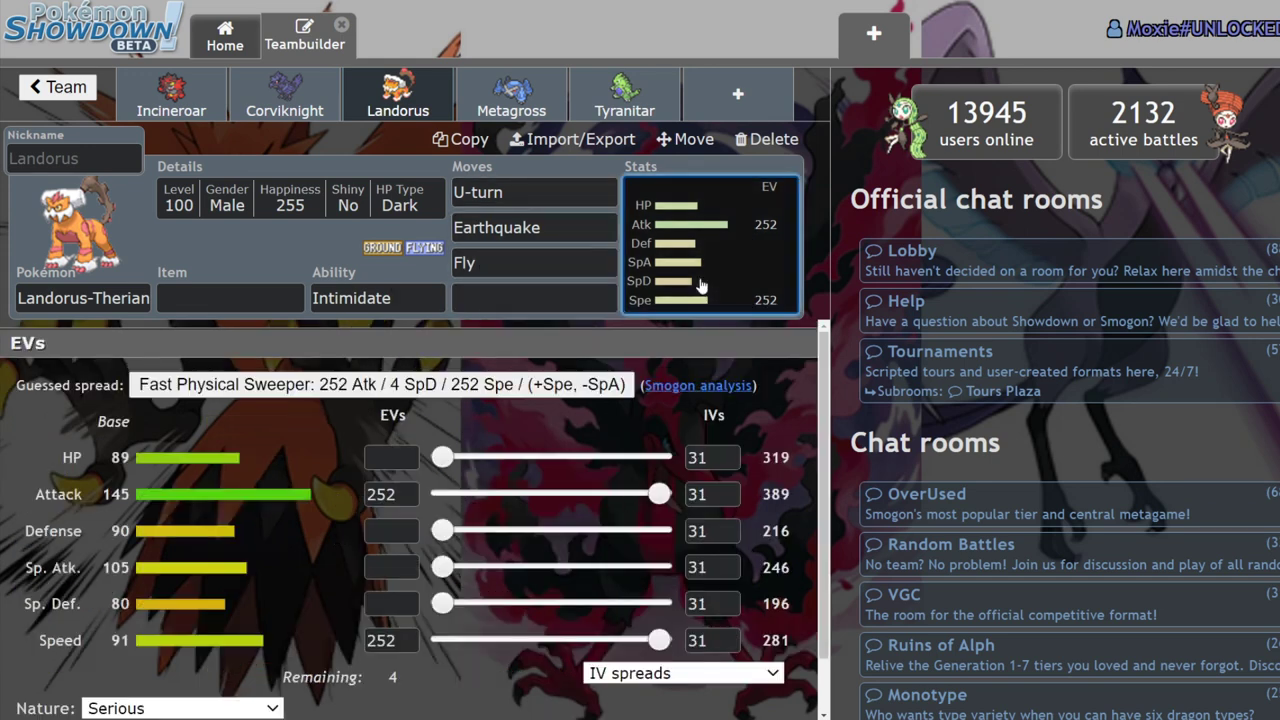
{"action": "left_click", "coordinate": [530, 298]}
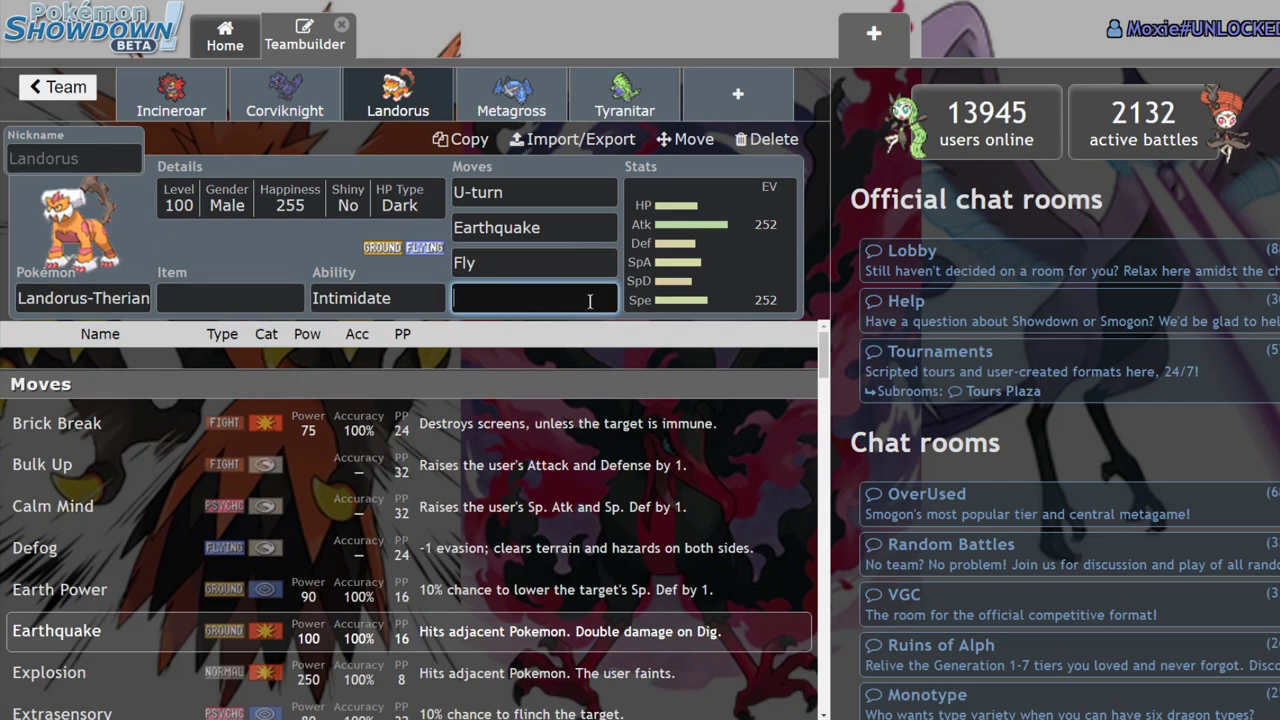
{"action": "scroll", "coordinate": [522, 460], "scroll_direction": "down", "scroll_amount": 2}
{"action": "scroll", "coordinate": [522, 462], "scroll_direction": "down", "scroll_amount": 2}
{"action": "scroll", "coordinate": [522, 455], "scroll_direction": "up", "scroll_amount": 4}
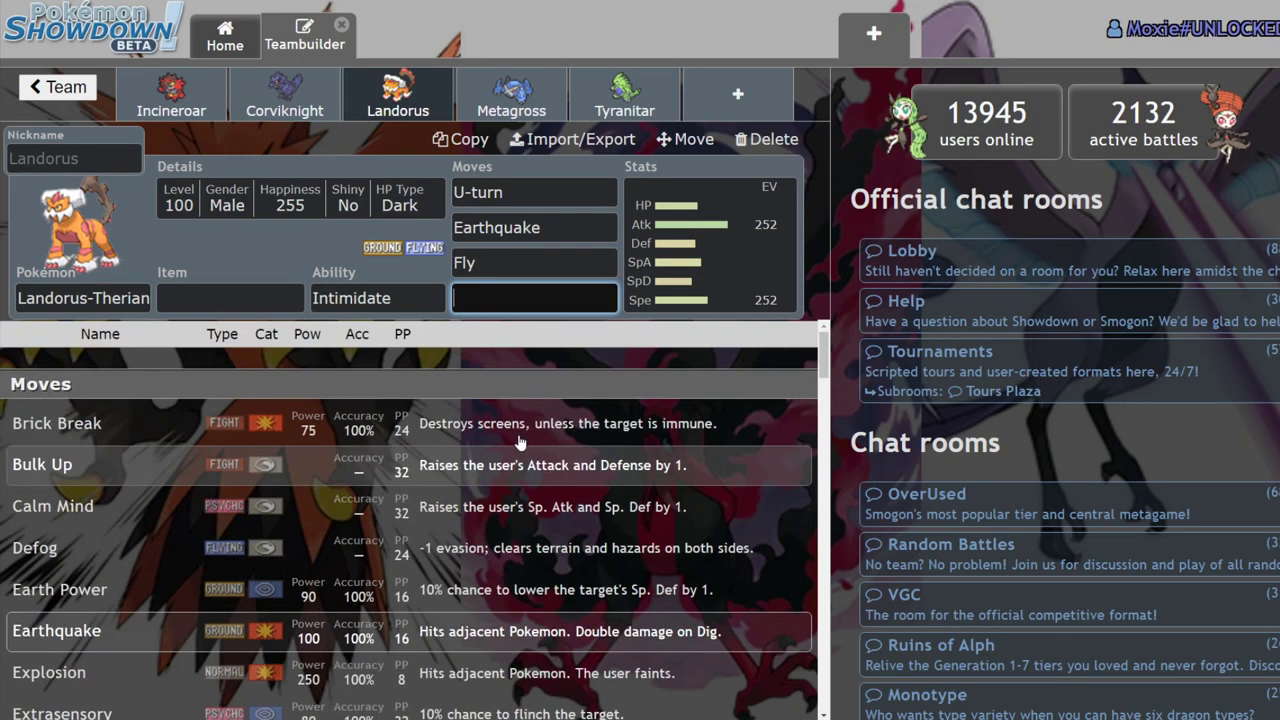
Step: Set Protect as Landorus-Therian's fourth move and add a plain Landorus as sixth member
{"action": "type", "text": "pr"}
{"action": "left_click", "coordinate": [165, 385]}
{"action": "left_click", "coordinate": [742, 92]}
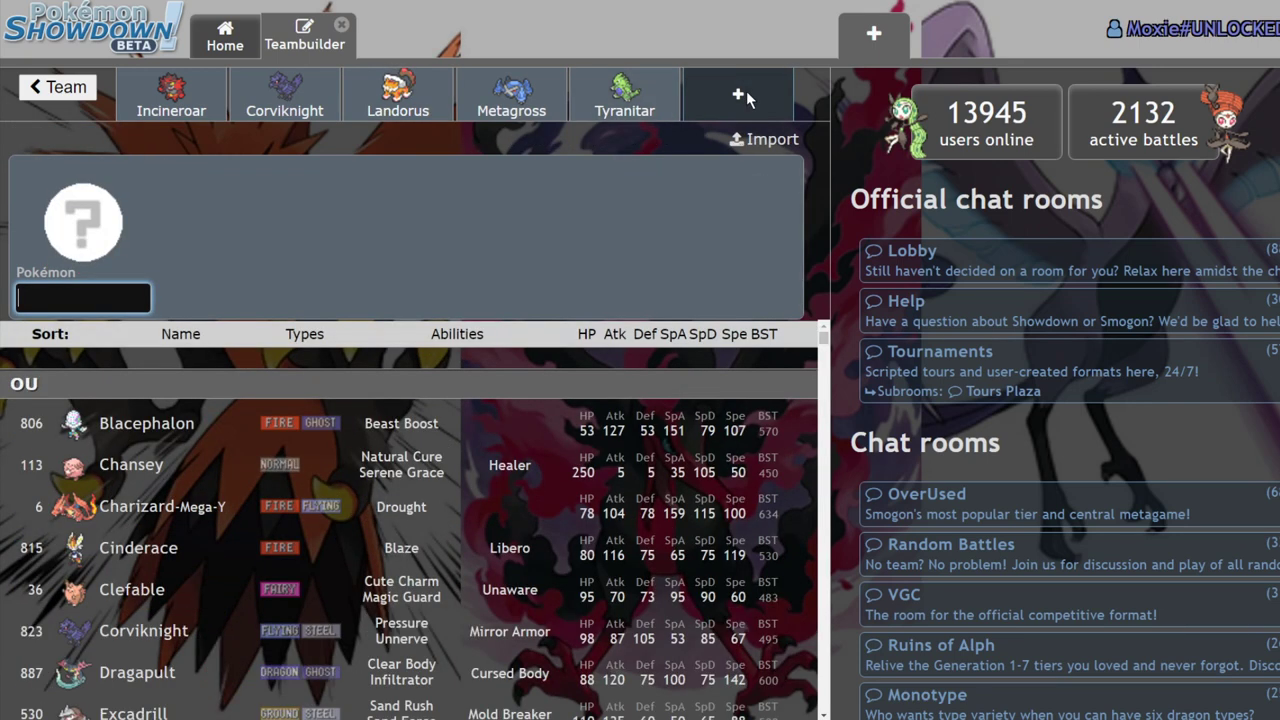
{"action": "type", "text": "la"}
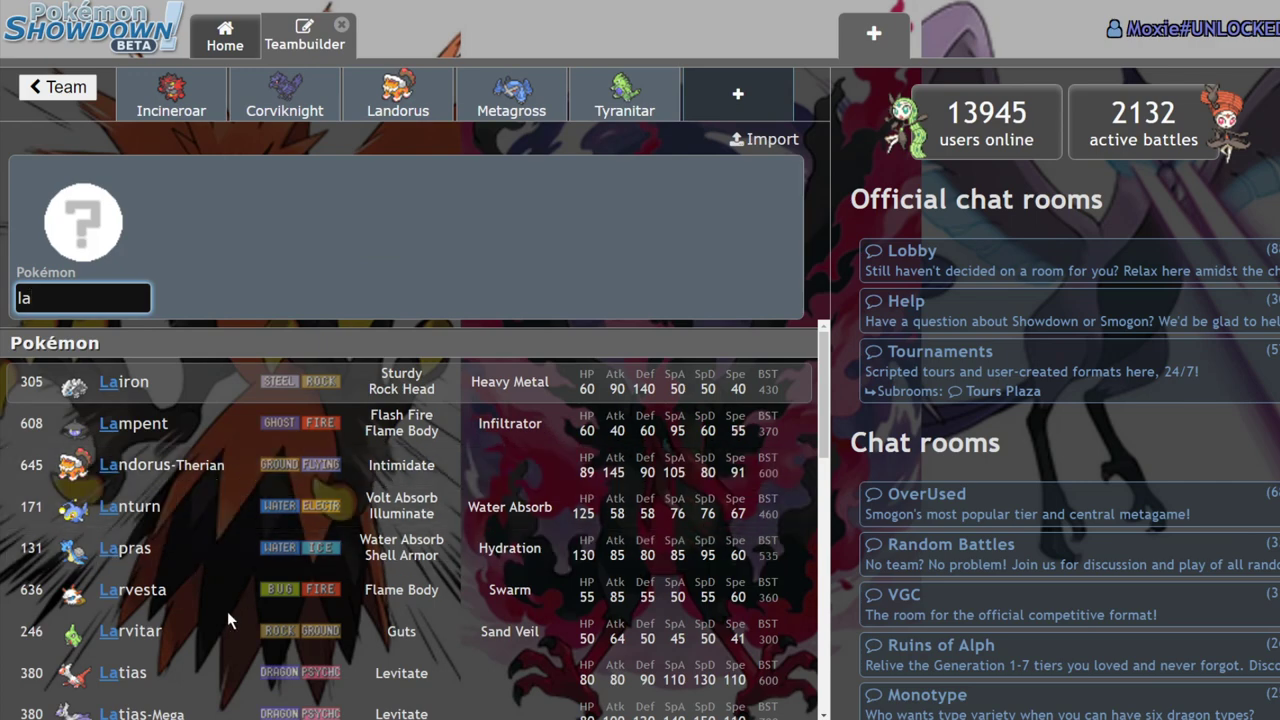
{"action": "scroll", "coordinate": [228, 620], "scroll_direction": "down", "scroll_amount": 2}
{"action": "scroll", "coordinate": [225, 600], "scroll_direction": "down", "scroll_amount": 2}
{"action": "type", "text": "nd"}
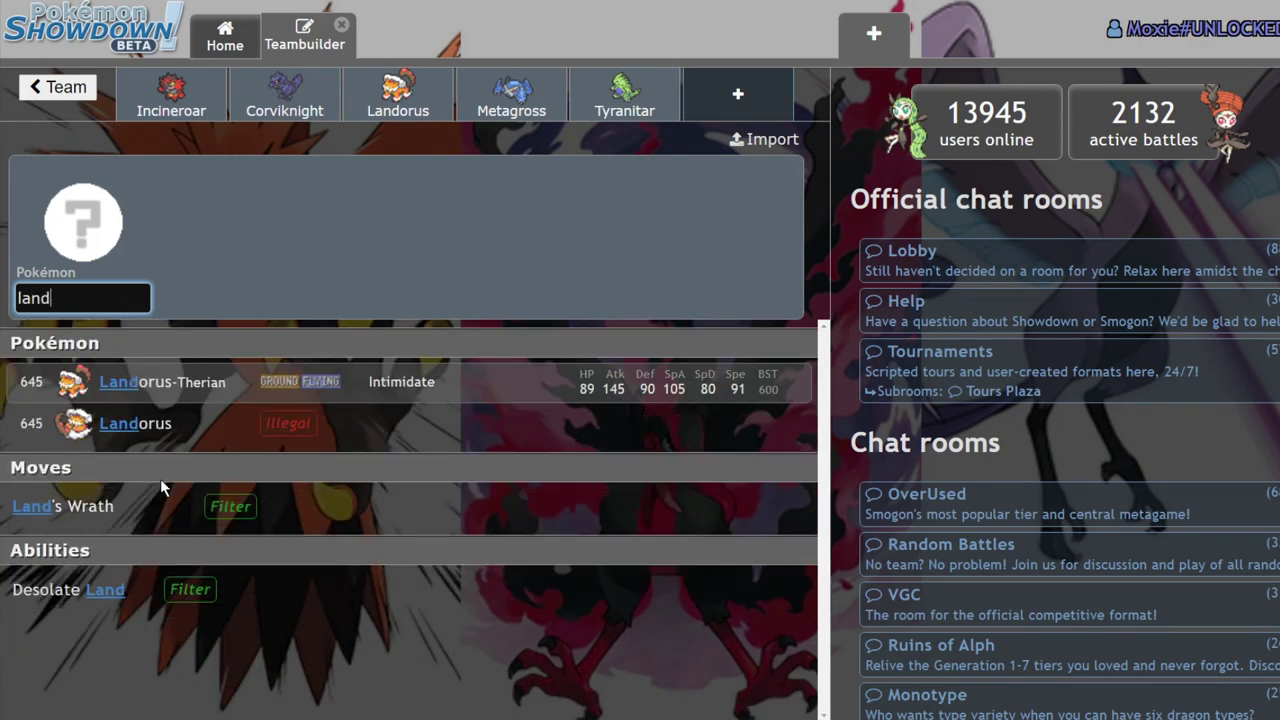
{"action": "left_click", "coordinate": [185, 424]}
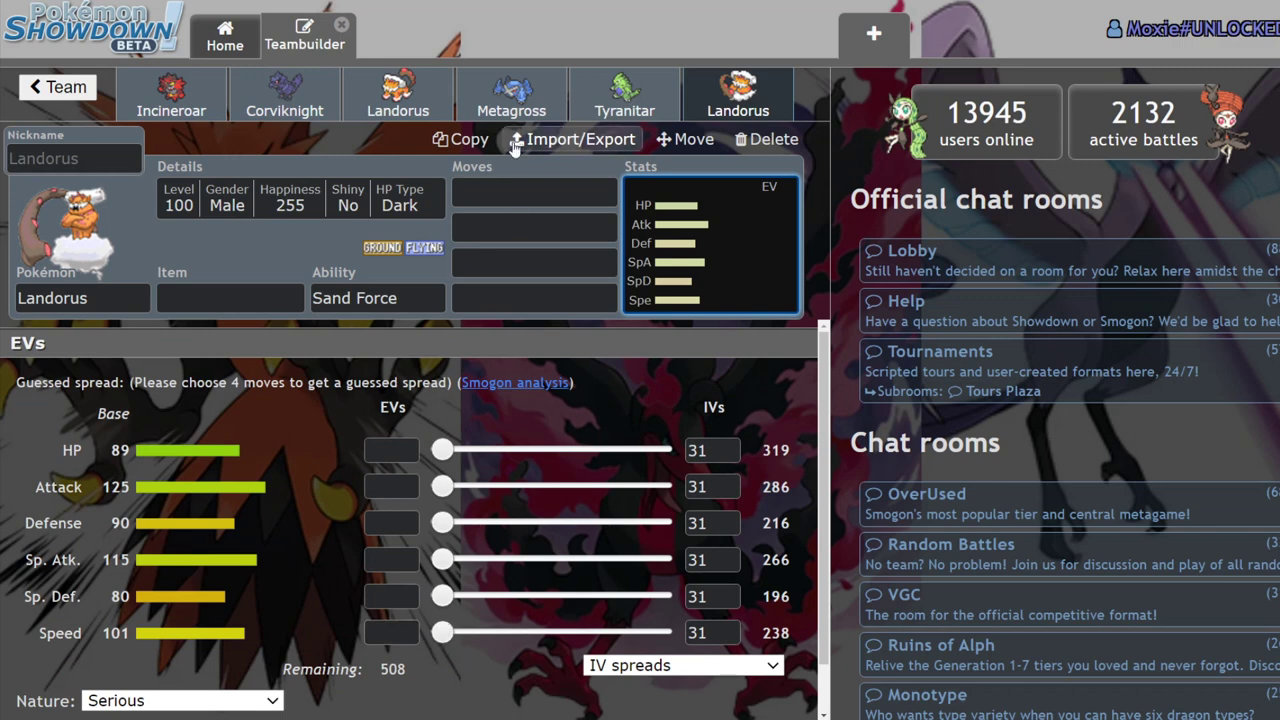
Step: Compare the new Landorus's moves and EVs with Landorus-Therian, then open Corviknight's set
{"action": "left_click", "coordinate": [517, 197]}
{"action": "left_click", "coordinate": [762, 257]}
{"action": "type", "text": "0"}
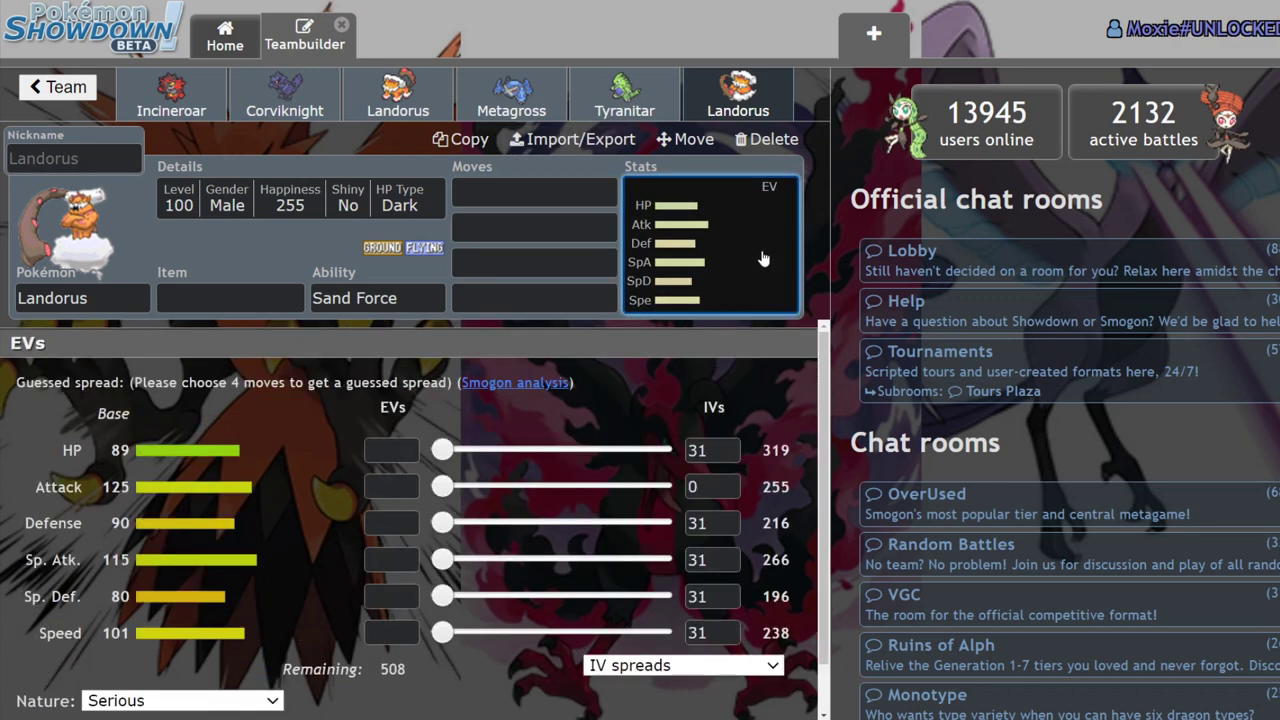
{"action": "left_click", "coordinate": [398, 95]}
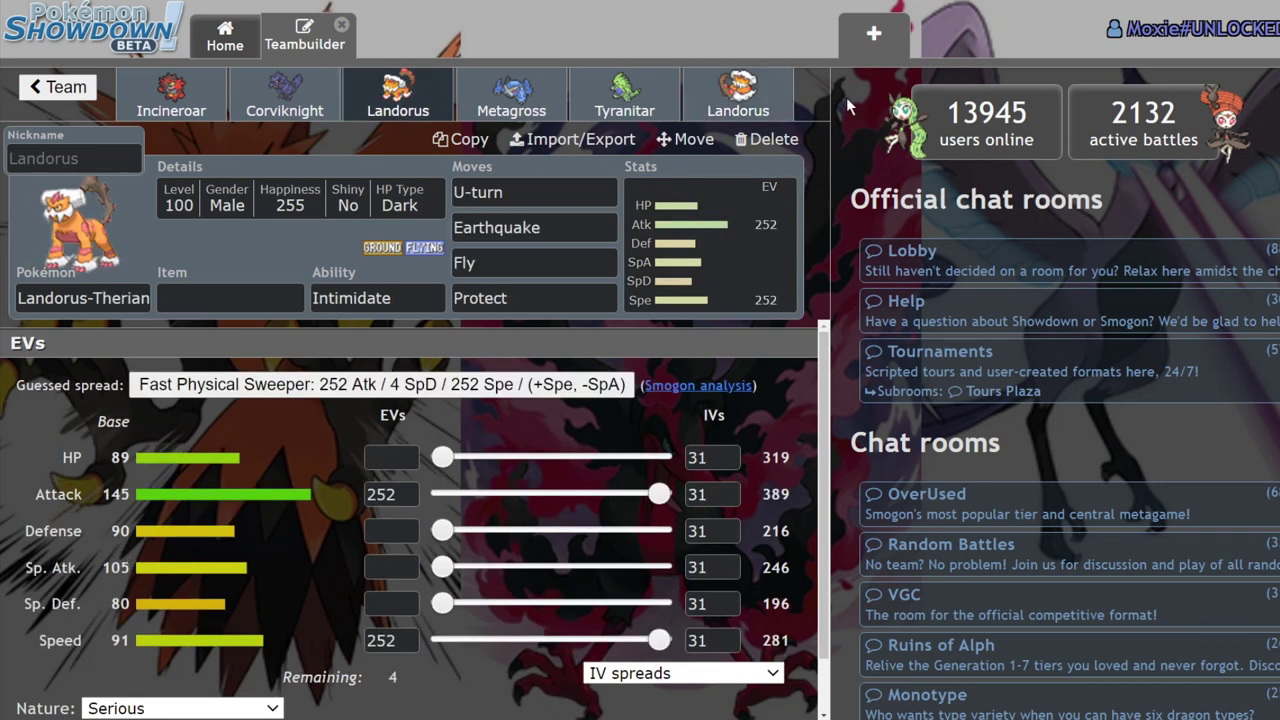
{"action": "left_click", "coordinate": [738, 95]}
{"action": "left_click", "coordinate": [398, 95]}
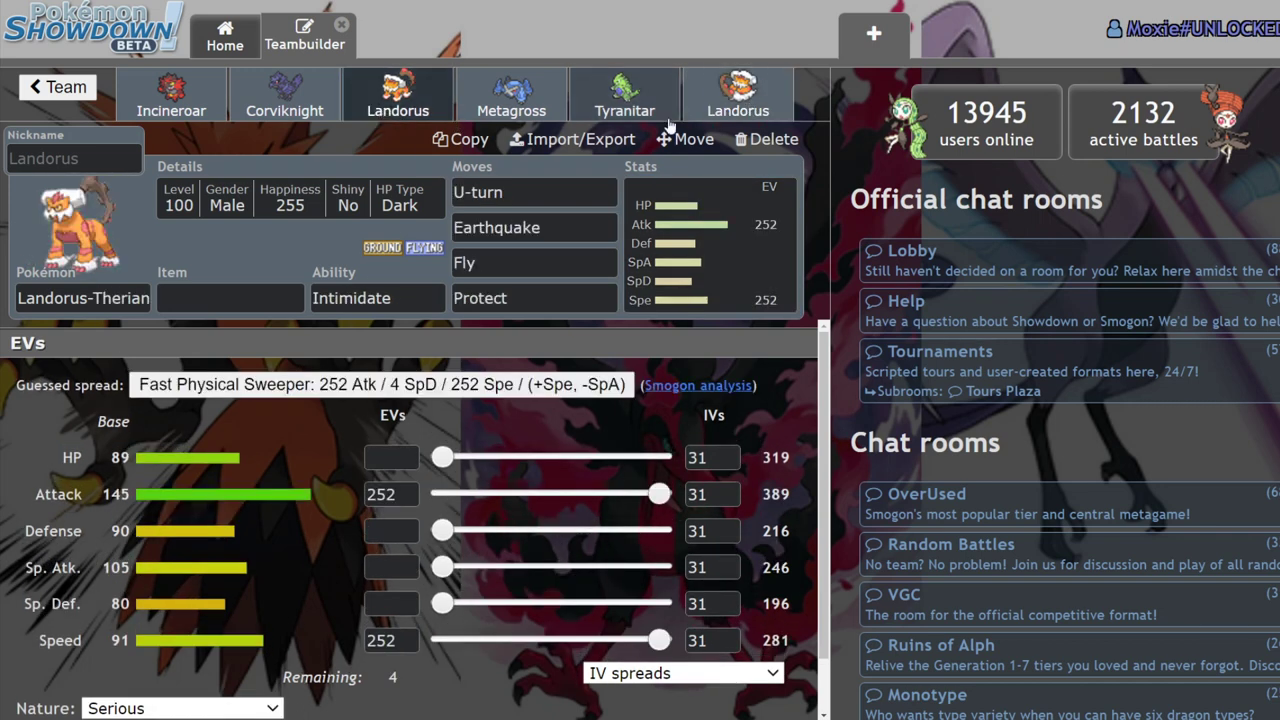
{"action": "left_click", "coordinate": [285, 95]}
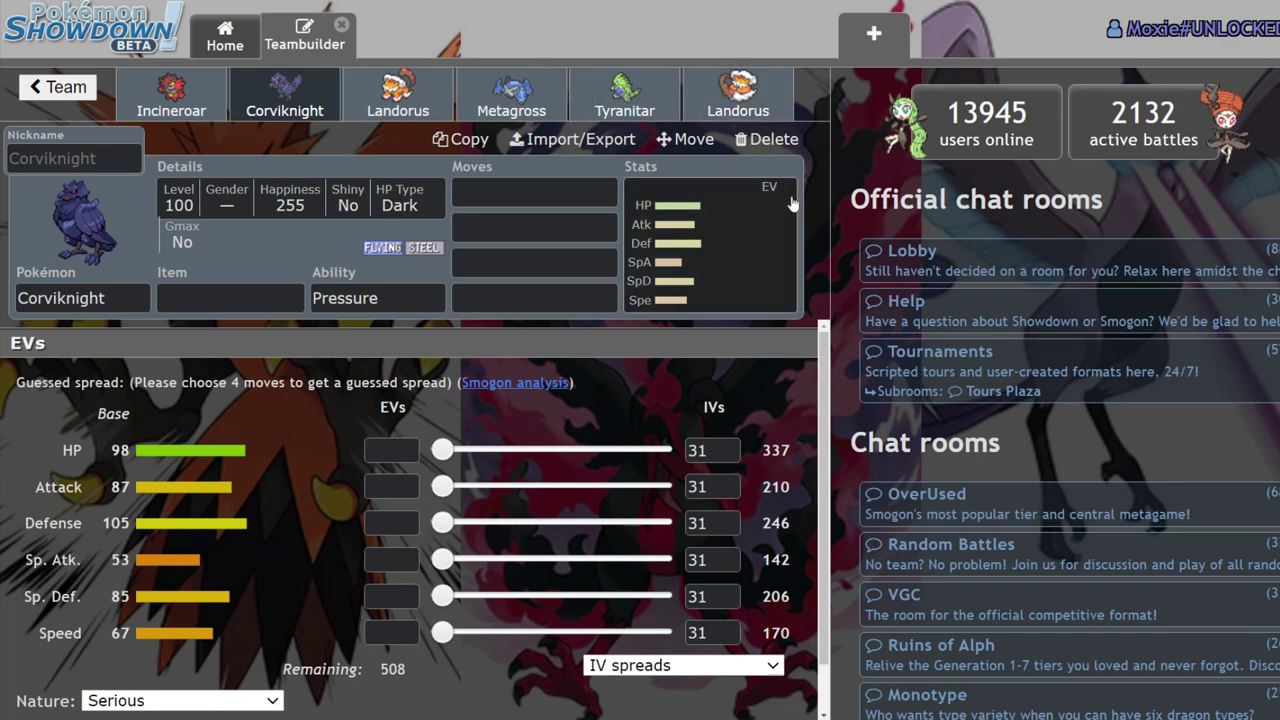
{"action": "left_click", "coordinate": [738, 95]}
{"action": "left_click", "coordinate": [750, 139]}
{"action": "left_click", "coordinate": [625, 100]}
{"action": "left_click", "coordinate": [768, 139]}
{"action": "left_click", "coordinate": [499, 121]}
{"action": "left_click", "coordinate": [785, 143]}
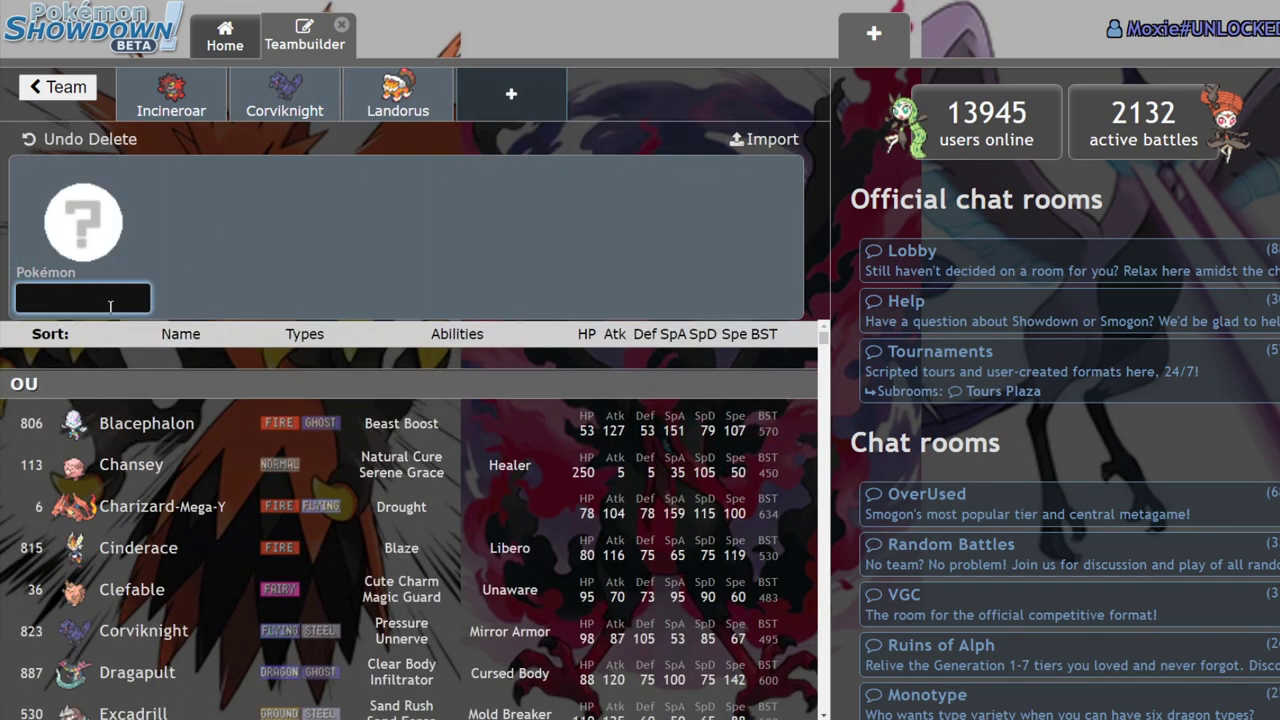
{"action": "type", "text": "mil"}
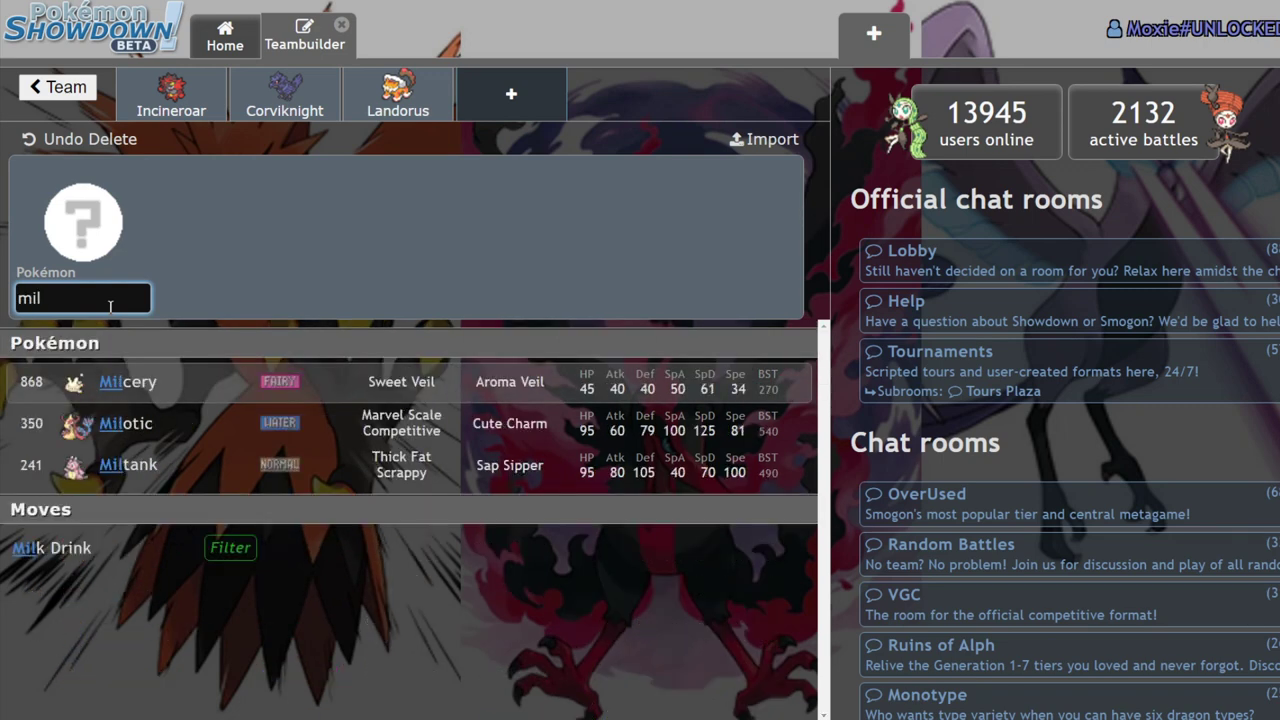
{"action": "left_click", "coordinate": [309, 424]}
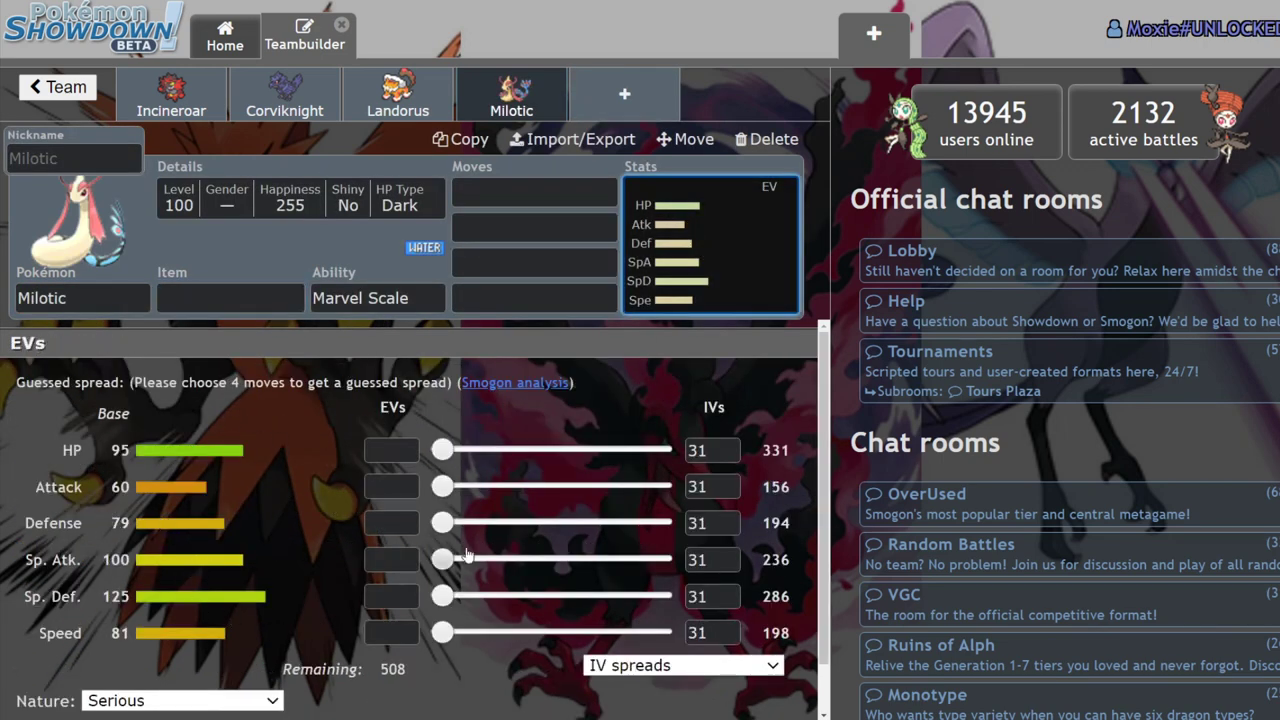
{"action": "left_click", "coordinate": [398, 297]}
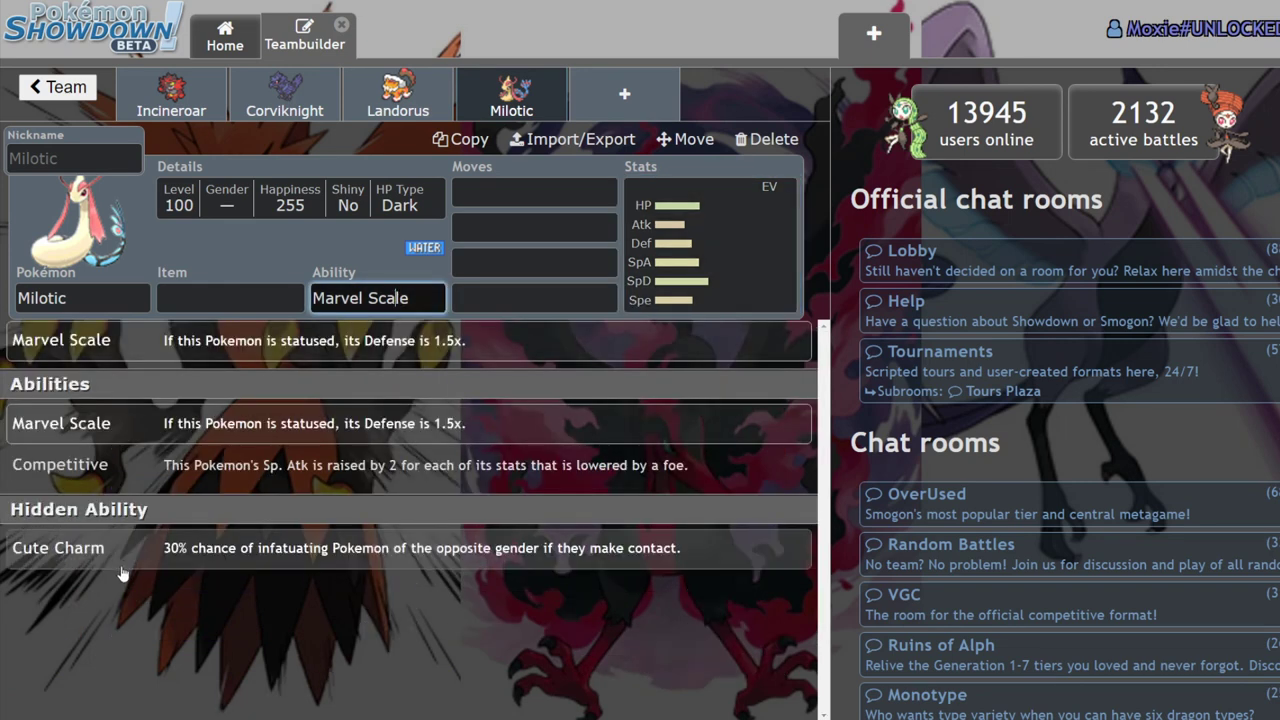
{"action": "left_click", "coordinate": [143, 460]}
{"action": "left_click", "coordinate": [420, 107]}
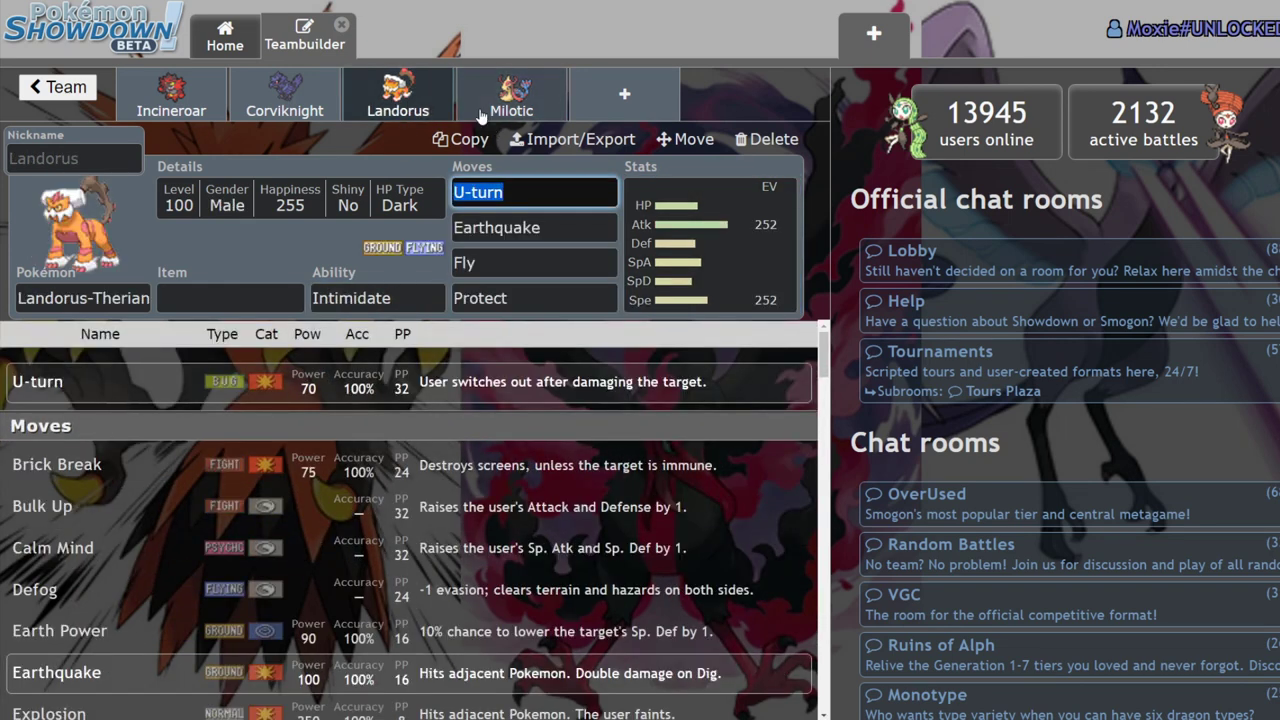
{"action": "left_click", "coordinate": [511, 95]}
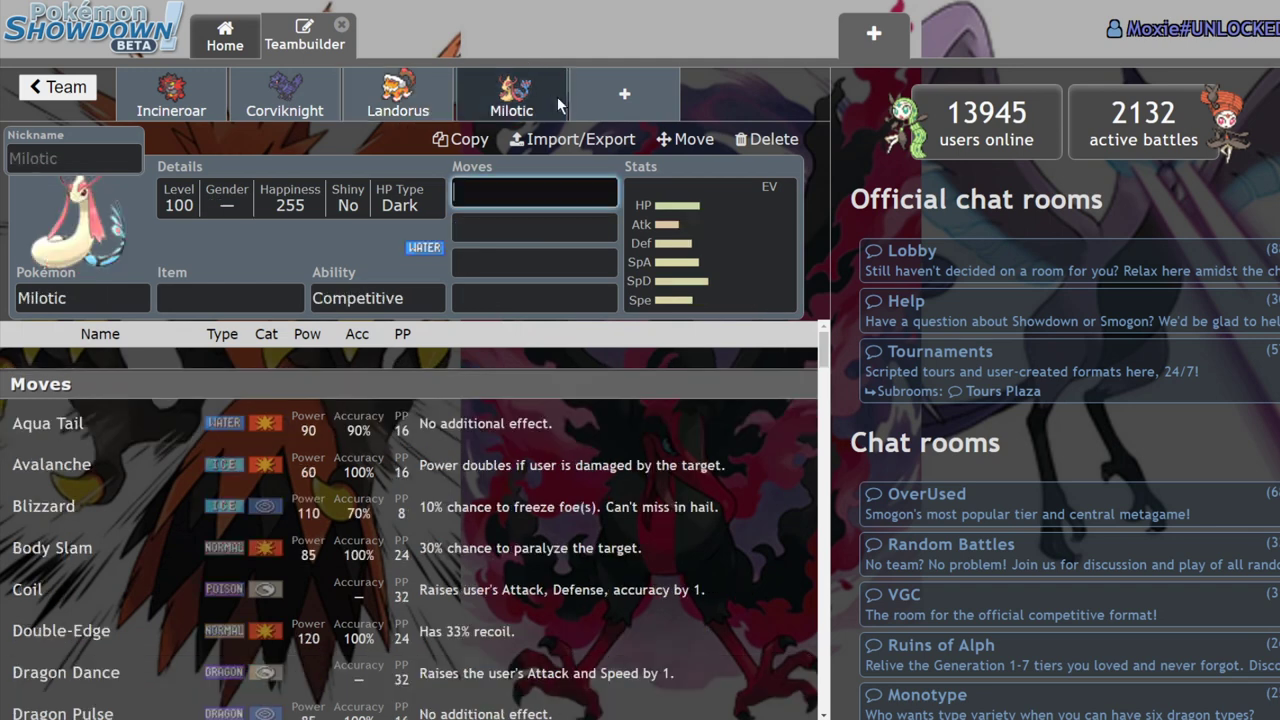
{"action": "left_click", "coordinate": [708, 262]}
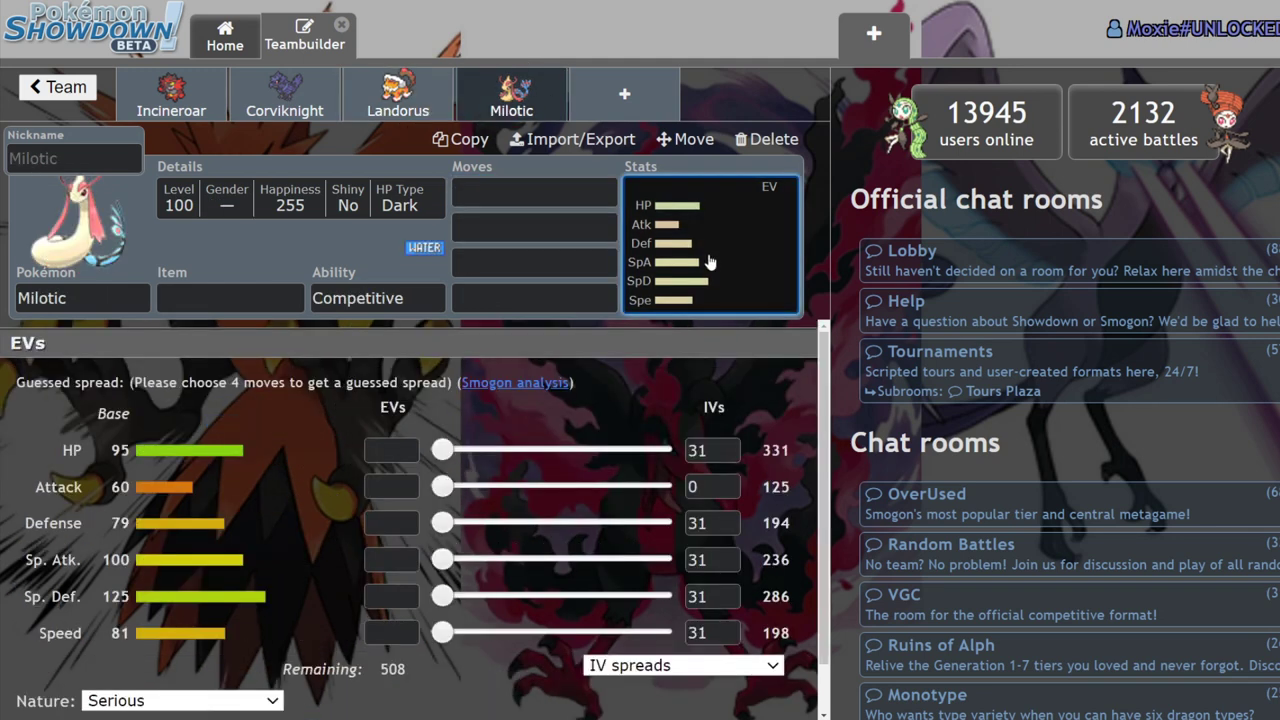
{"action": "left_click", "coordinate": [367, 95]}
{"action": "left_click", "coordinate": [508, 104]}
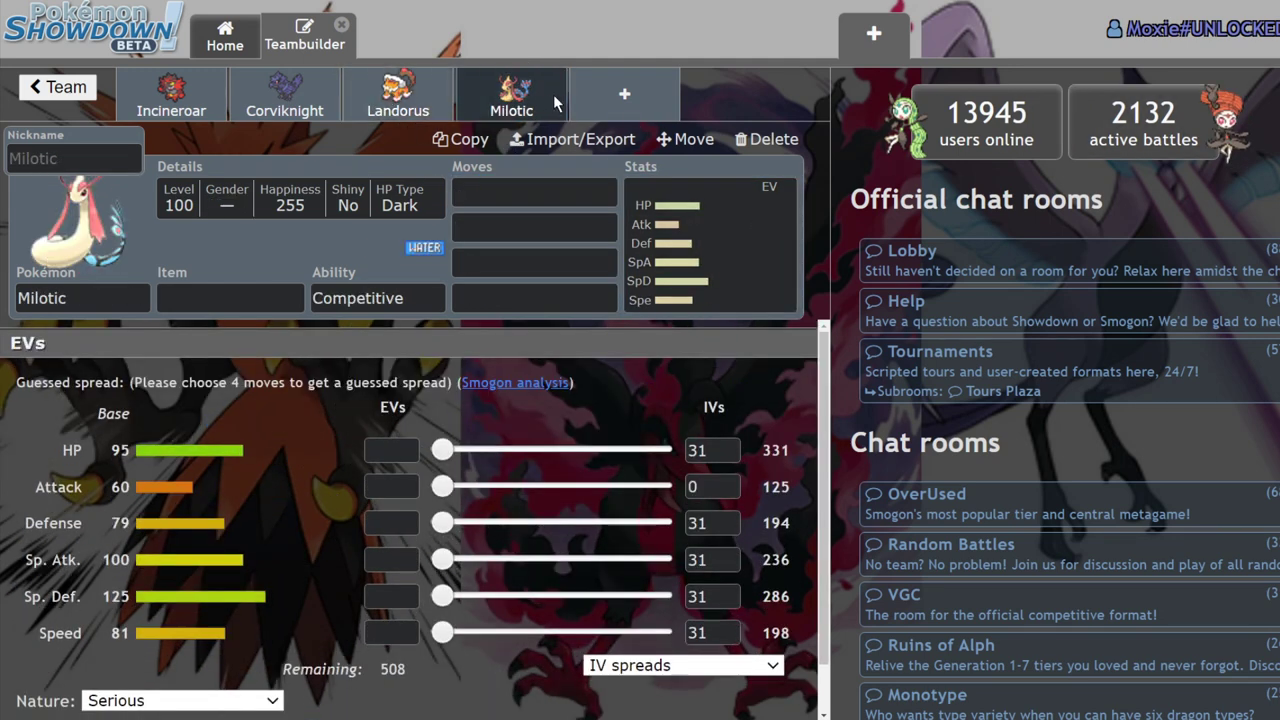
{"action": "left_click", "coordinate": [396, 112]}
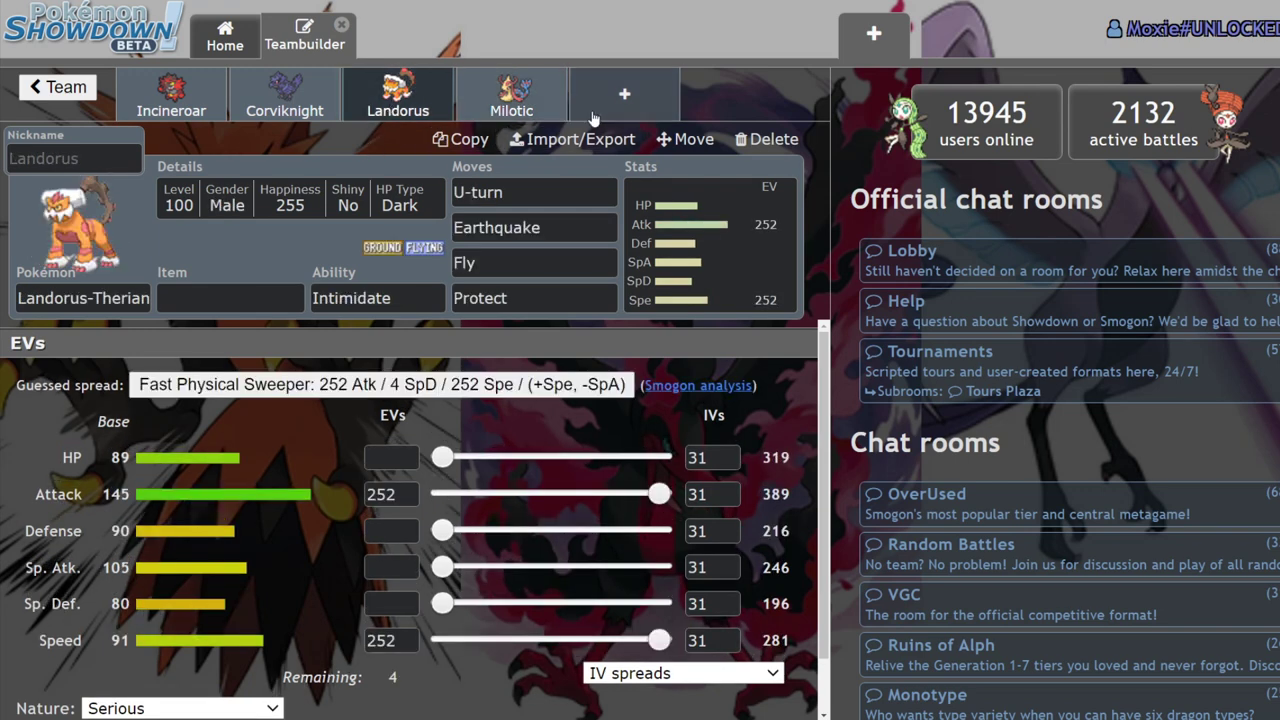
Step: Add Lapras-Gmax to a new team slot via the 'lapr' search, then return to Landorus
{"action": "left_click", "coordinate": [625, 100]}
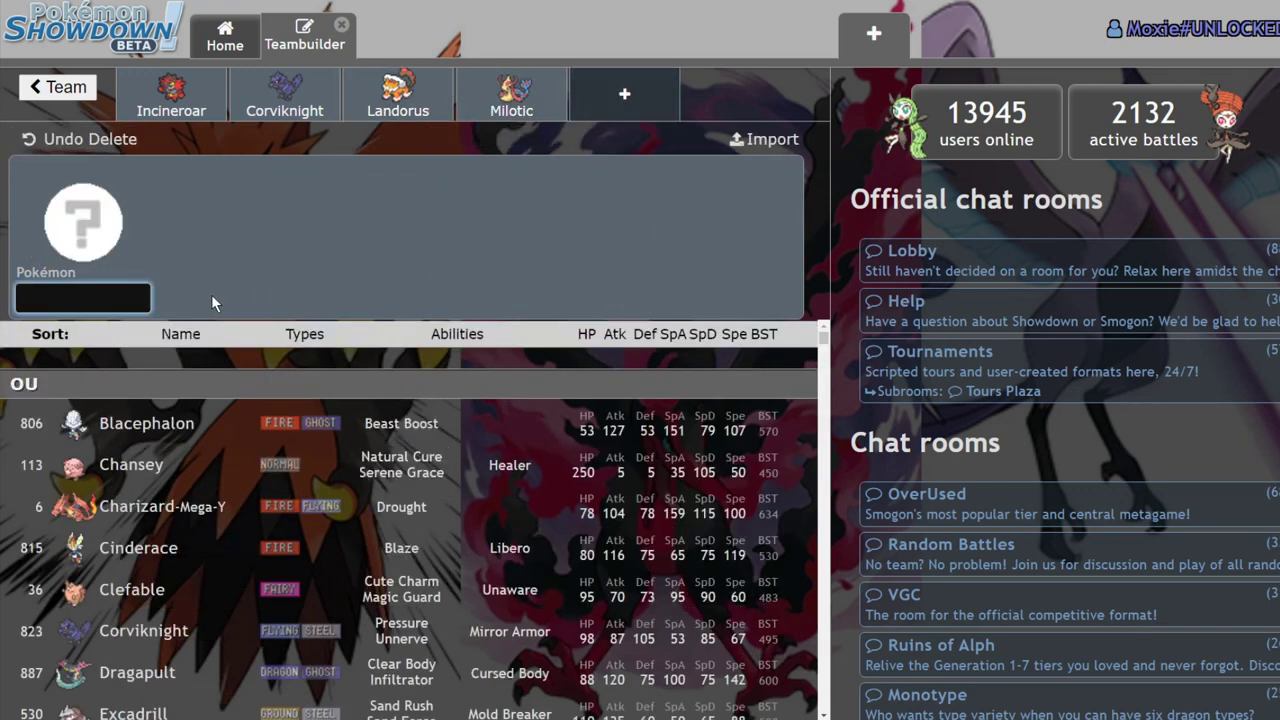
{"action": "type", "text": "lapr"}
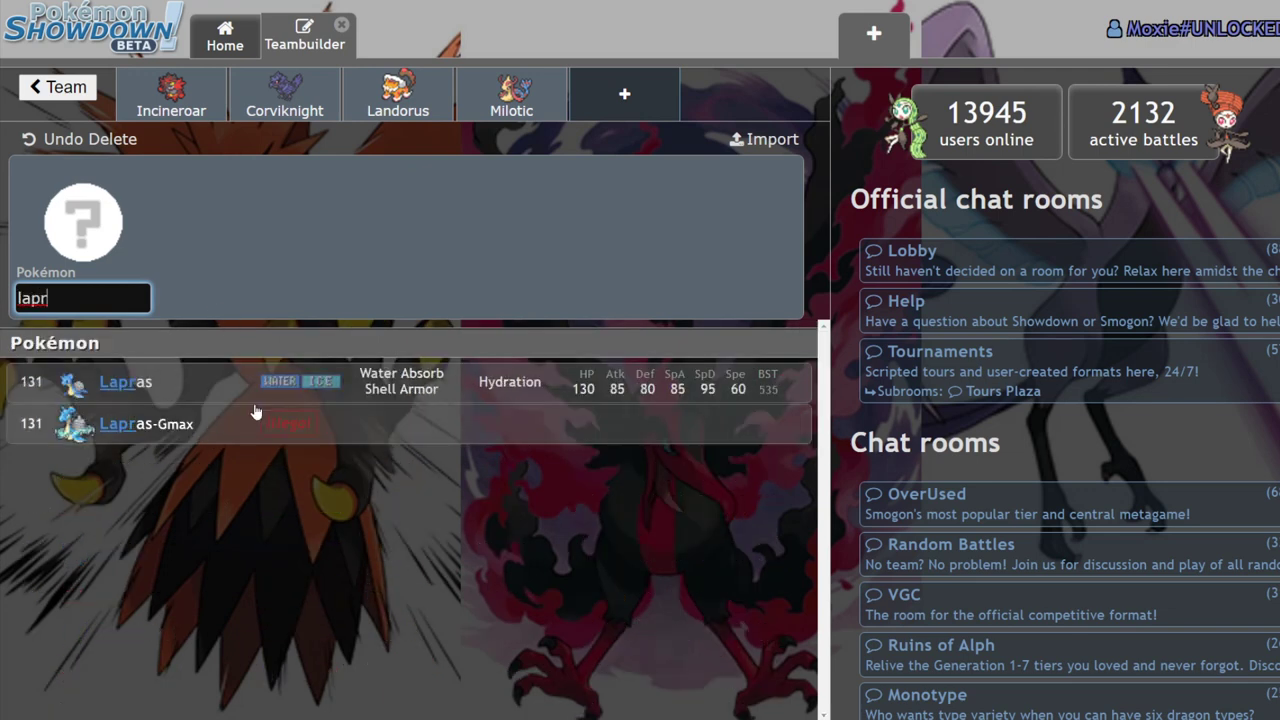
{"action": "left_click", "coordinate": [251, 412]}
{"action": "left_click", "coordinate": [688, 265]}
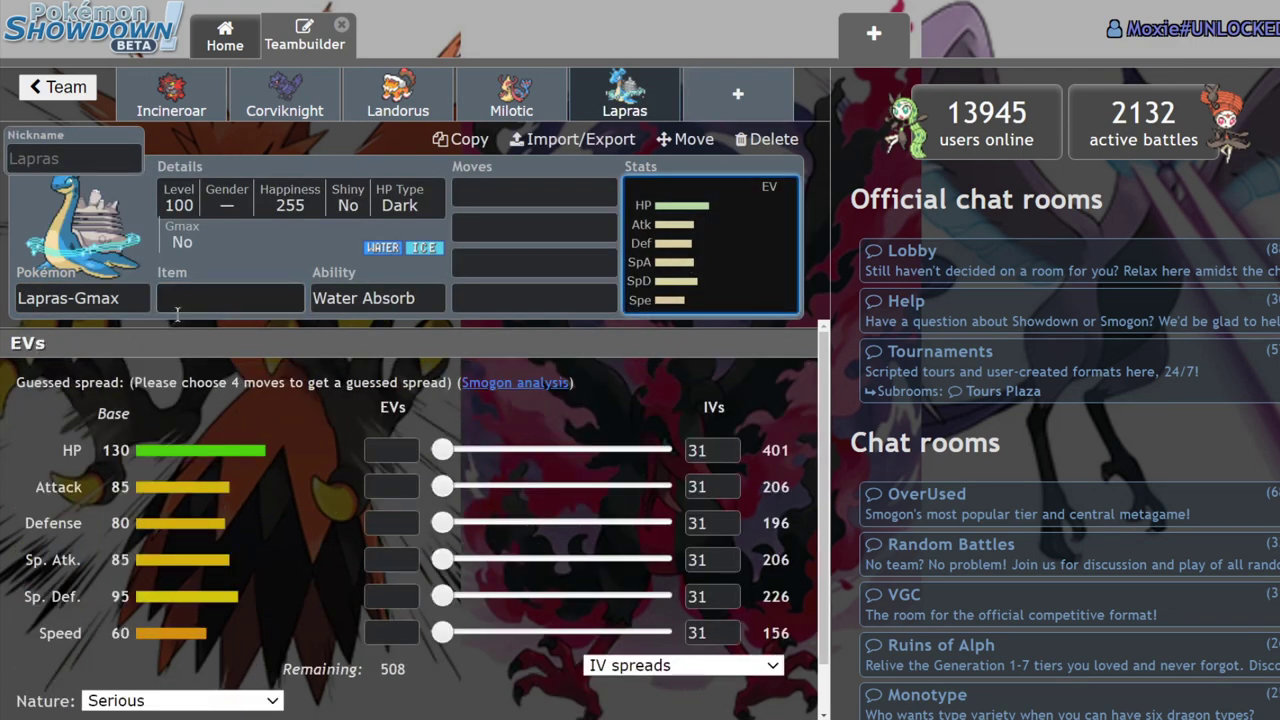
{"action": "left_click", "coordinate": [395, 95]}
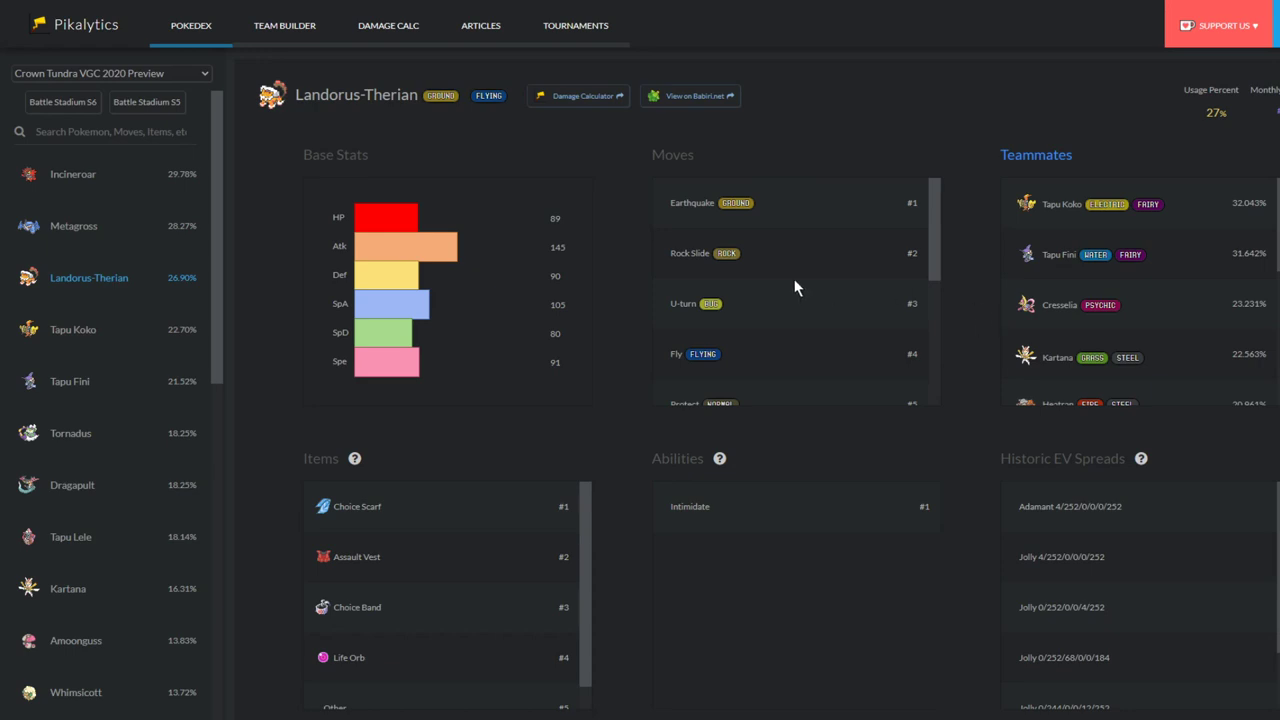
Step: Review Landorus-Therian's Pikalytics move usage, then bring up Tapu Koko's usage page
{"action": "scroll", "coordinate": [788, 290], "scroll_direction": "down", "scroll_amount": 2}
{"action": "scroll", "coordinate": [788, 290], "scroll_direction": "up", "scroll_amount": 1}
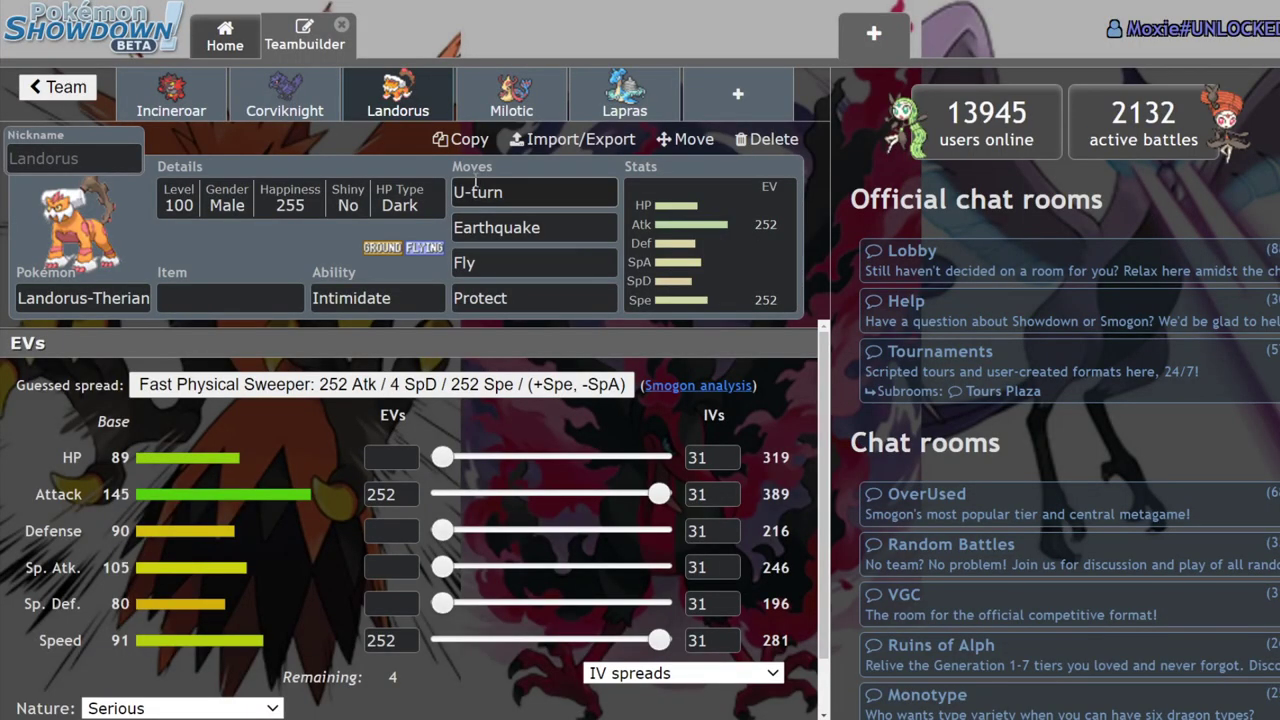
{"action": "left_click", "coordinate": [545, 193]}
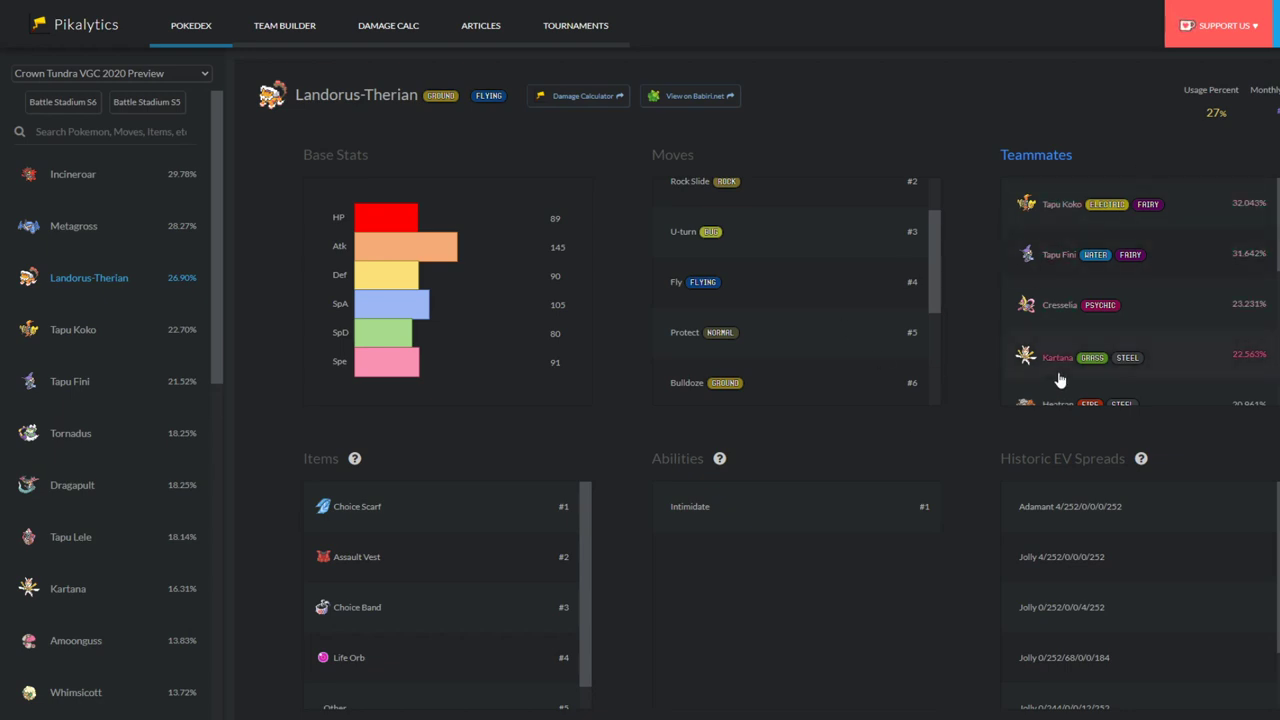
{"action": "left_click", "coordinate": [133, 319]}
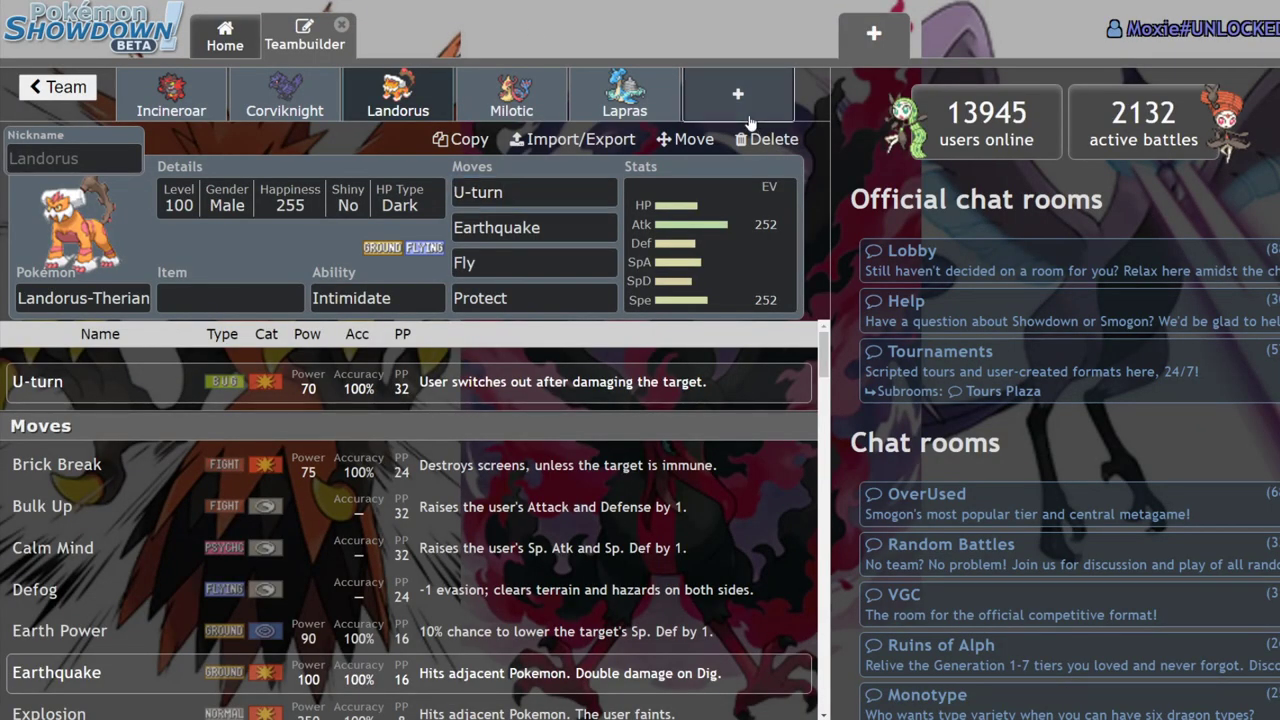
Step: Add Tapu Koko to a new team slot via the 'tap' search
{"action": "left_click", "coordinate": [740, 112]}
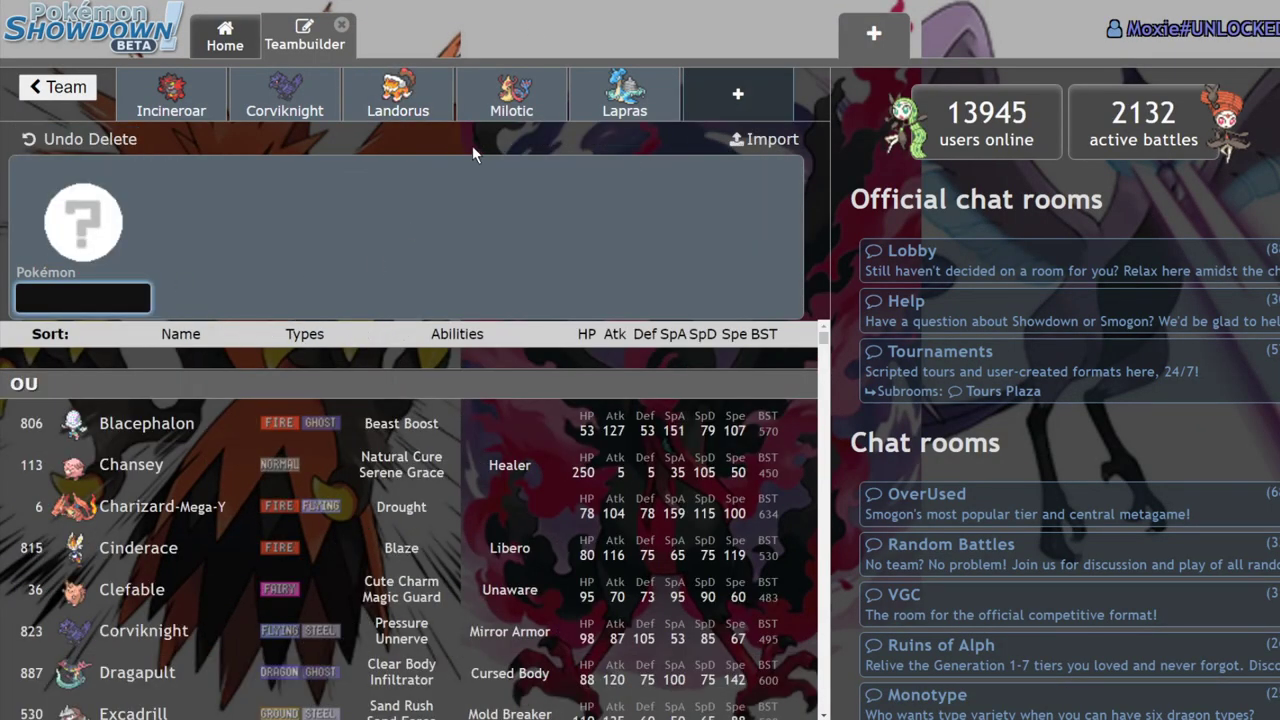
{"action": "type", "text": "tap"}
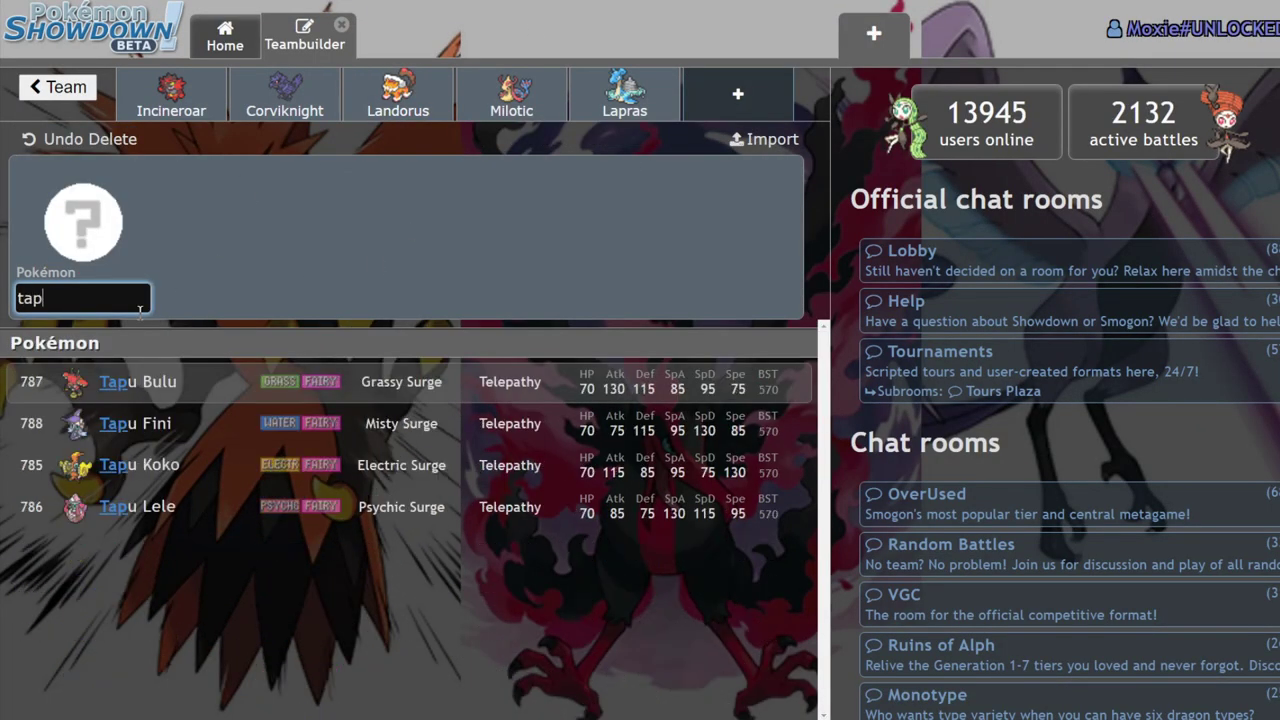
{"action": "left_click", "coordinate": [345, 465]}
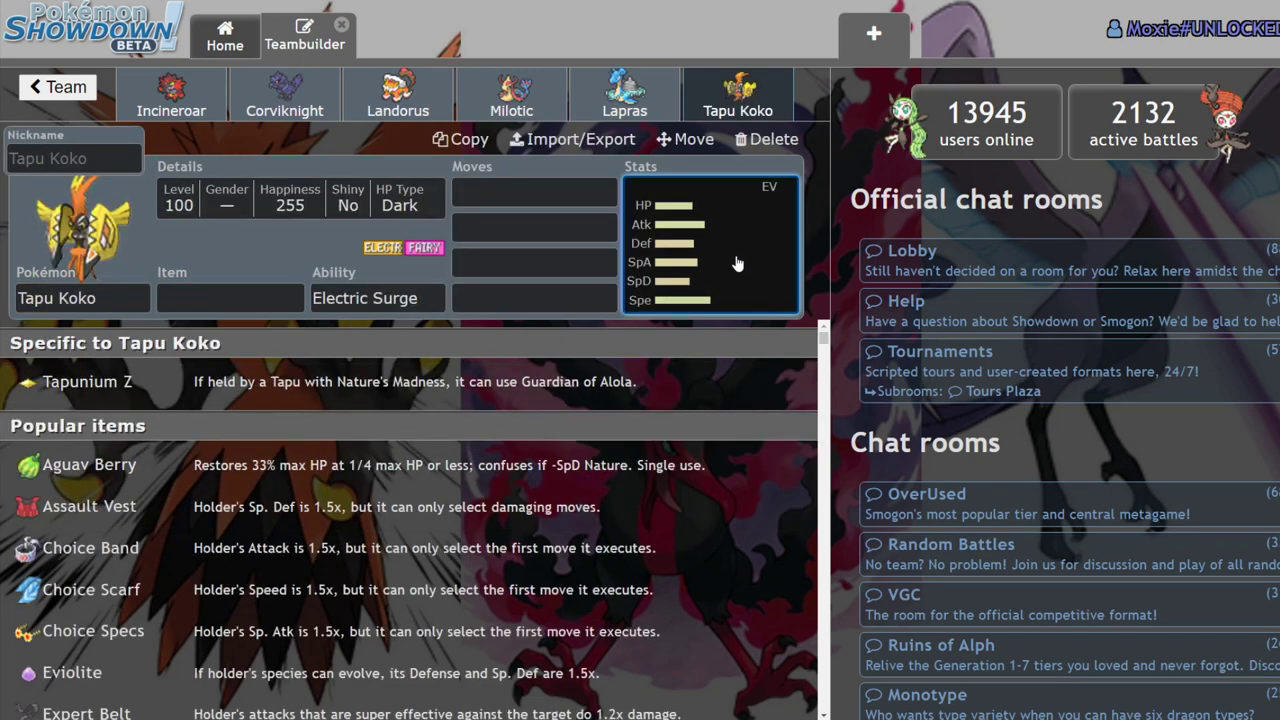
{"action": "left_click", "coordinate": [790, 310]}
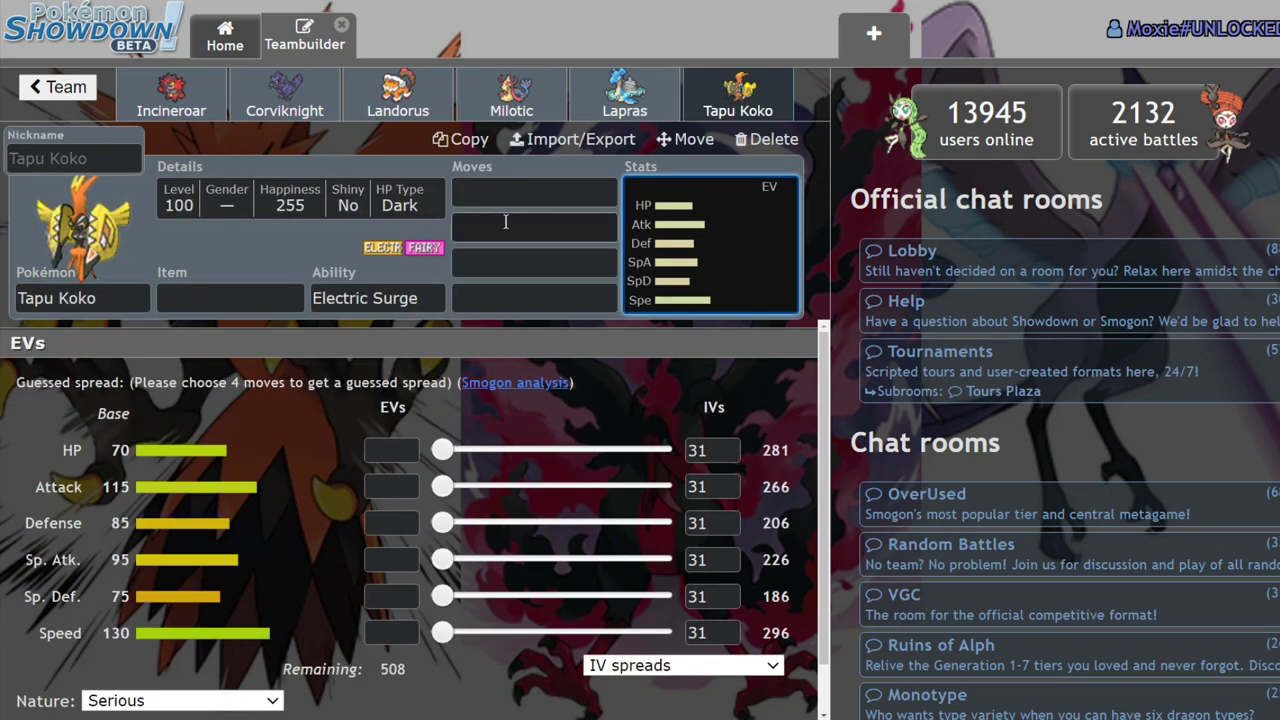
Step: Set Rising Voltage as Tapu Koko's first move
{"action": "left_click", "coordinate": [530, 192]}
{"action": "type", "text": "ris"}
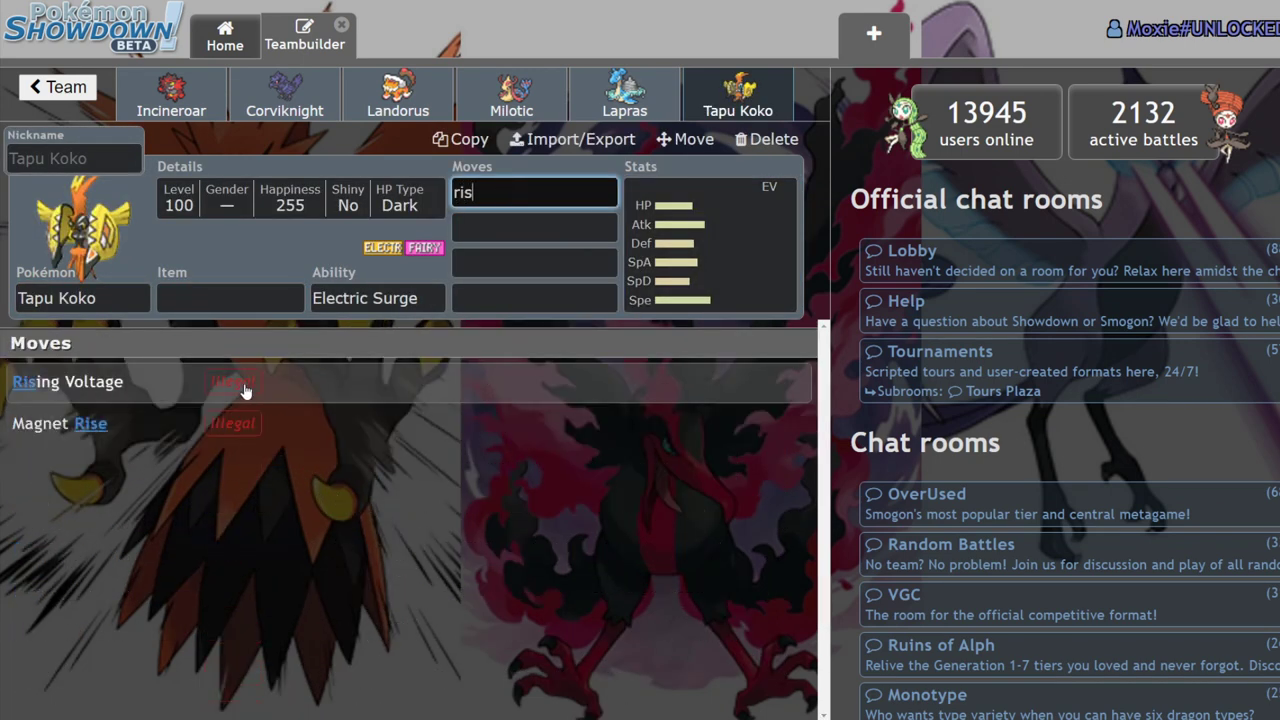
{"action": "left_click", "coordinate": [246, 388]}
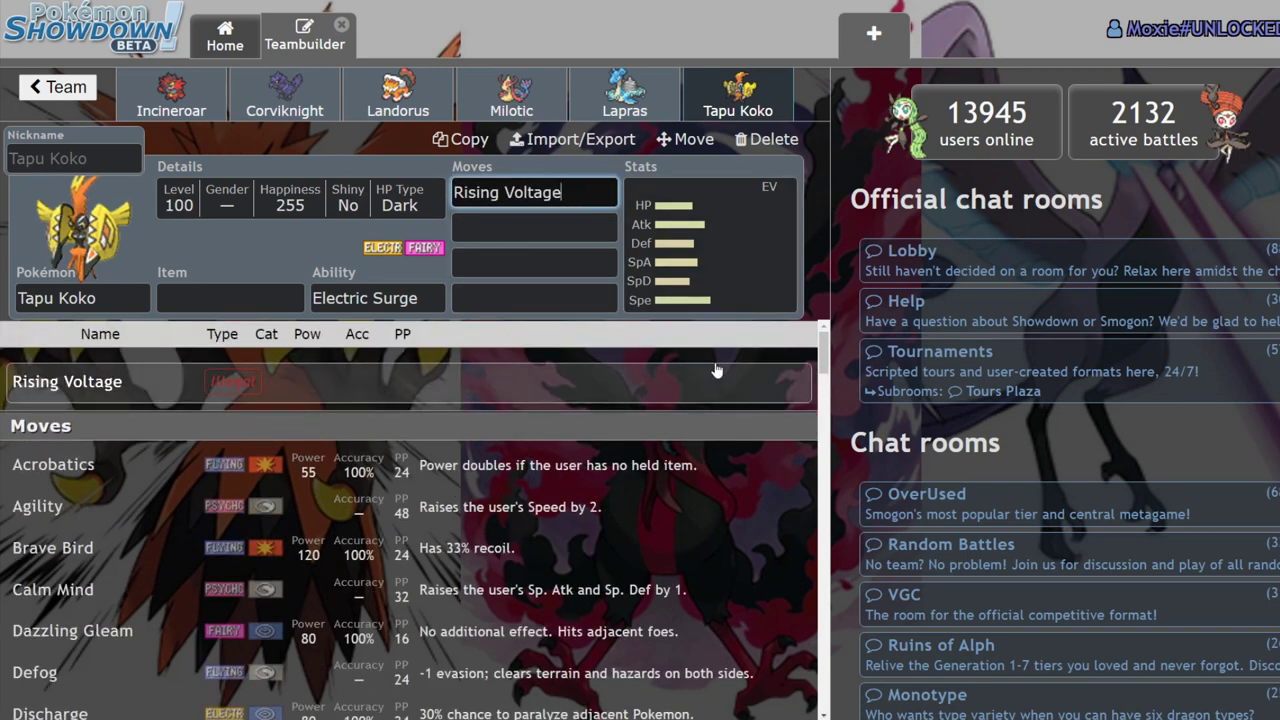
{"action": "left_click", "coordinate": [735, 280]}
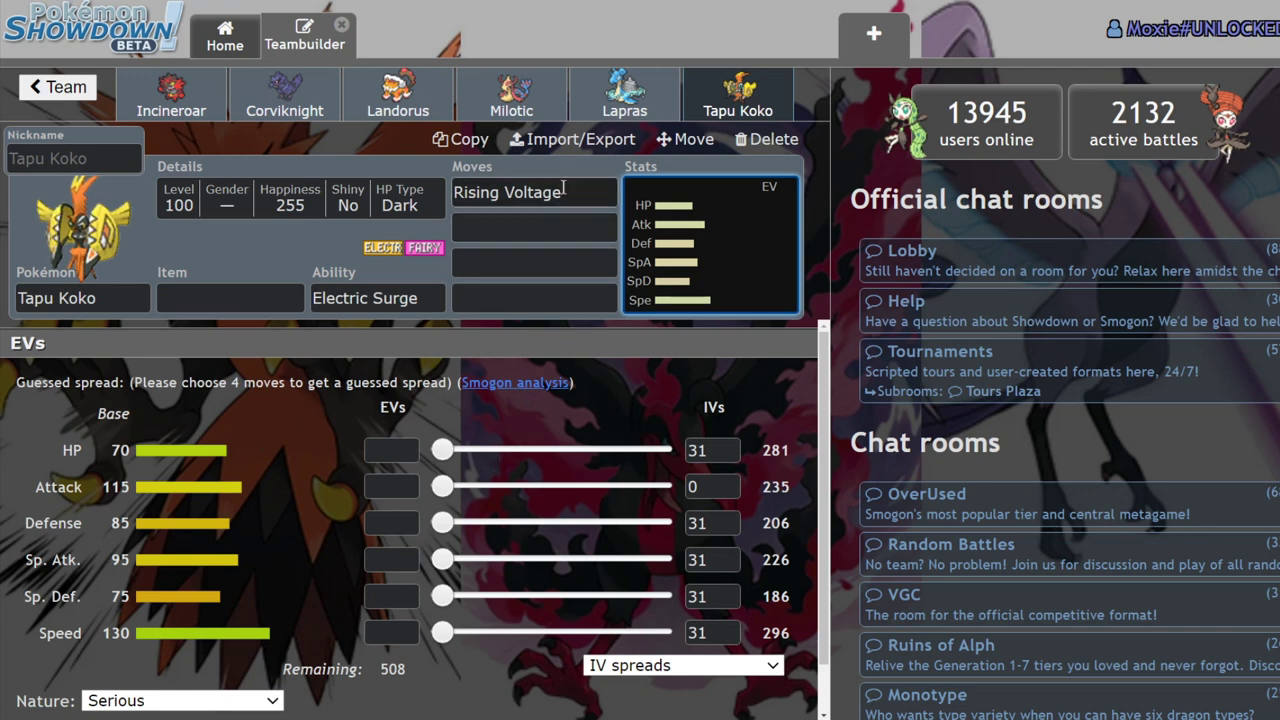
Step: Review Tapu Koko's ability options and its Rising Voltage move entry
{"action": "left_click", "coordinate": [357, 300]}
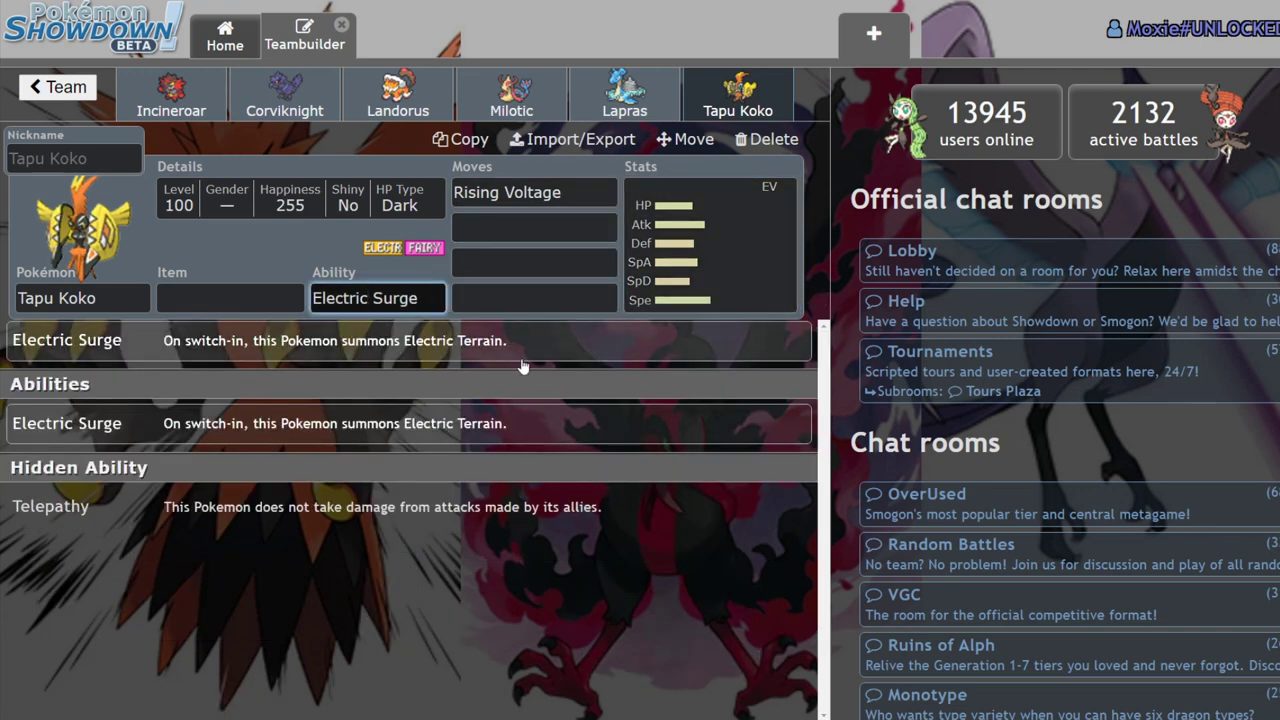
{"action": "left_click", "coordinate": [703, 272]}
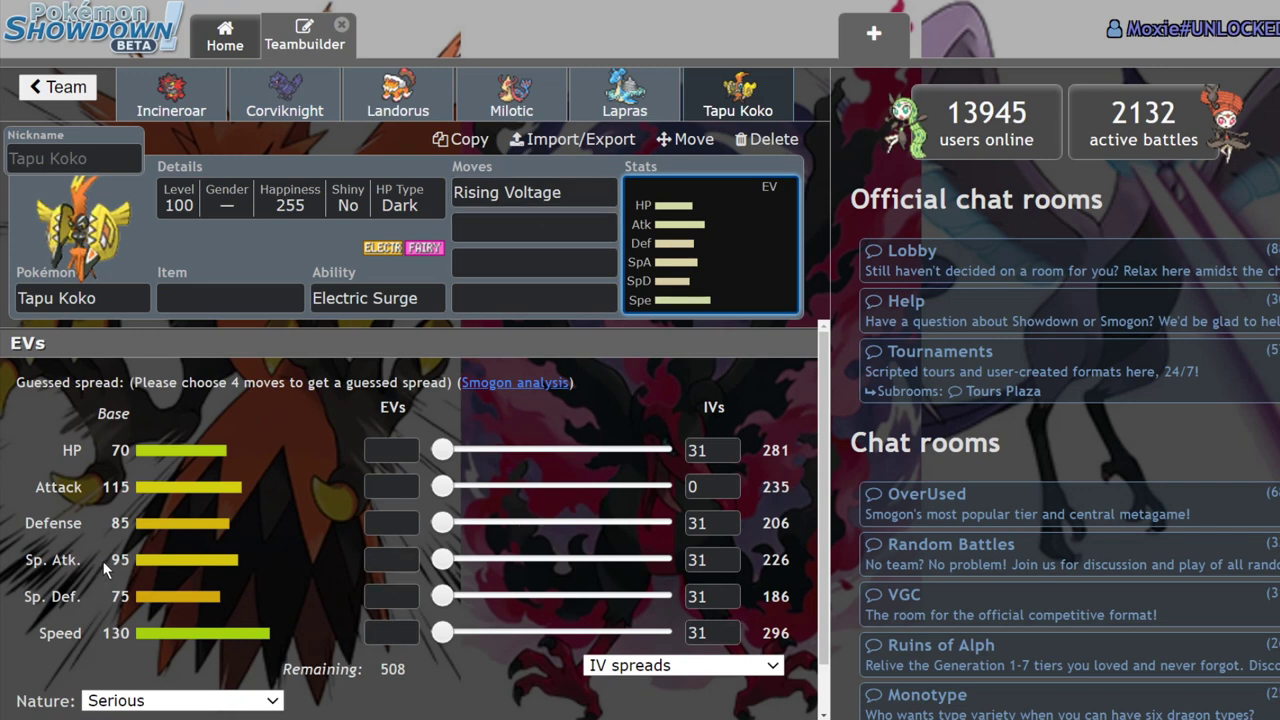
{"action": "left_click", "coordinate": [556, 190]}
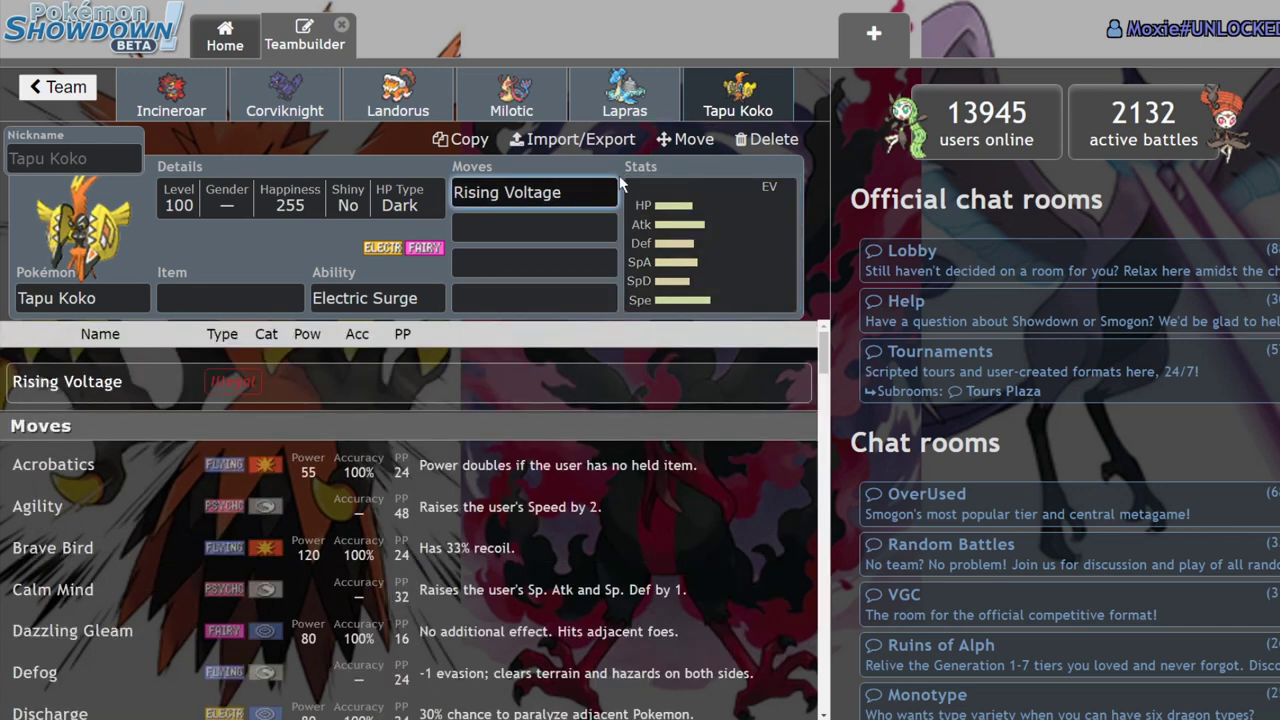
{"action": "left_click", "coordinate": [783, 276]}
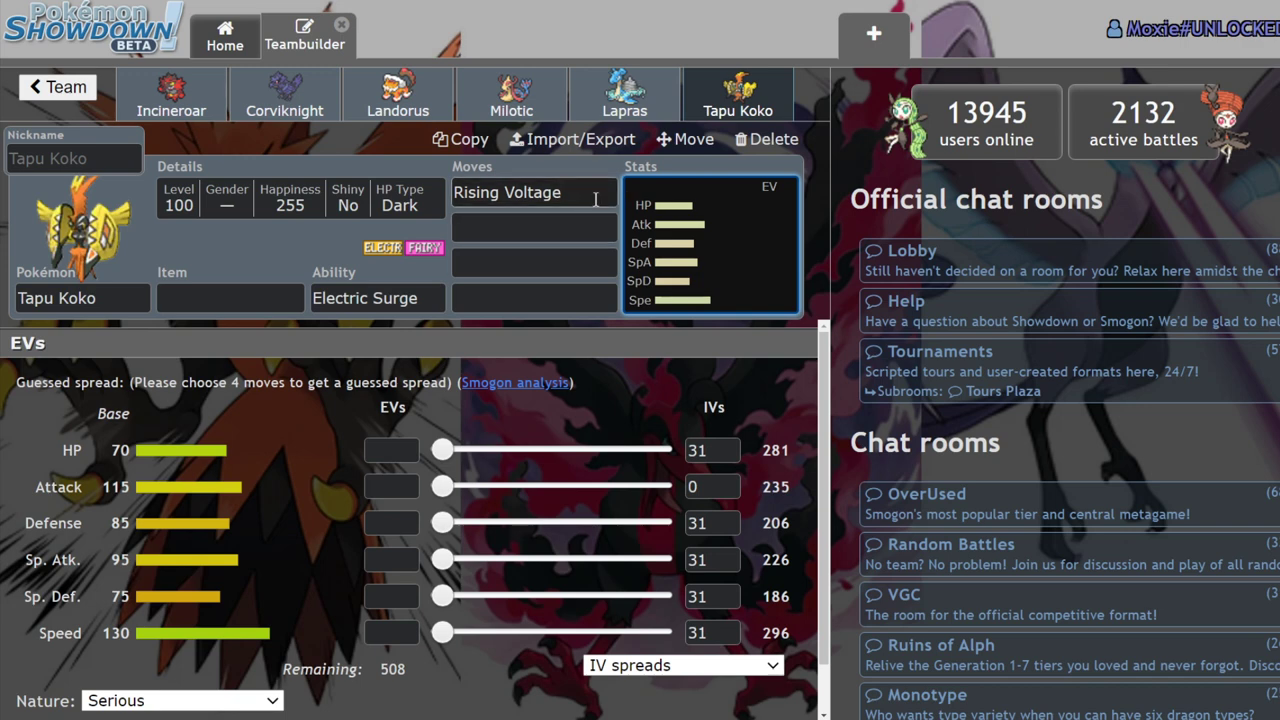
{"action": "left_click", "coordinate": [595, 198]}
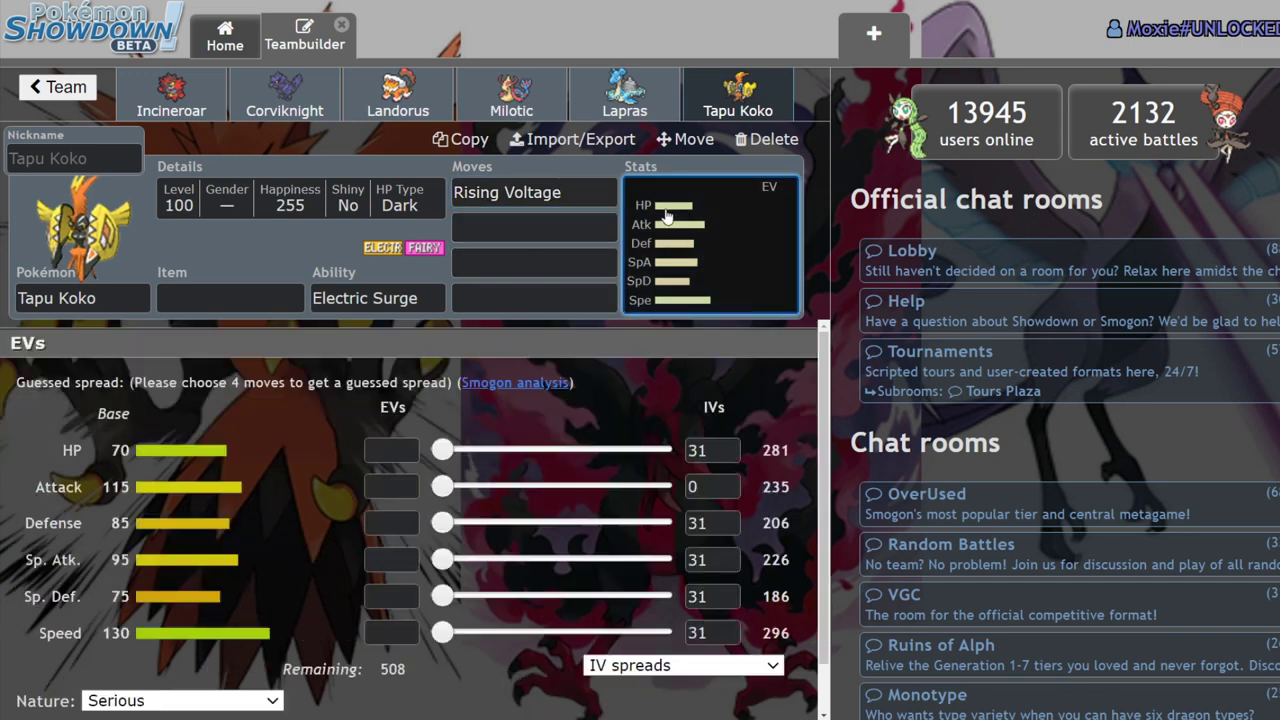
{"action": "left_click", "coordinate": [500, 218]}
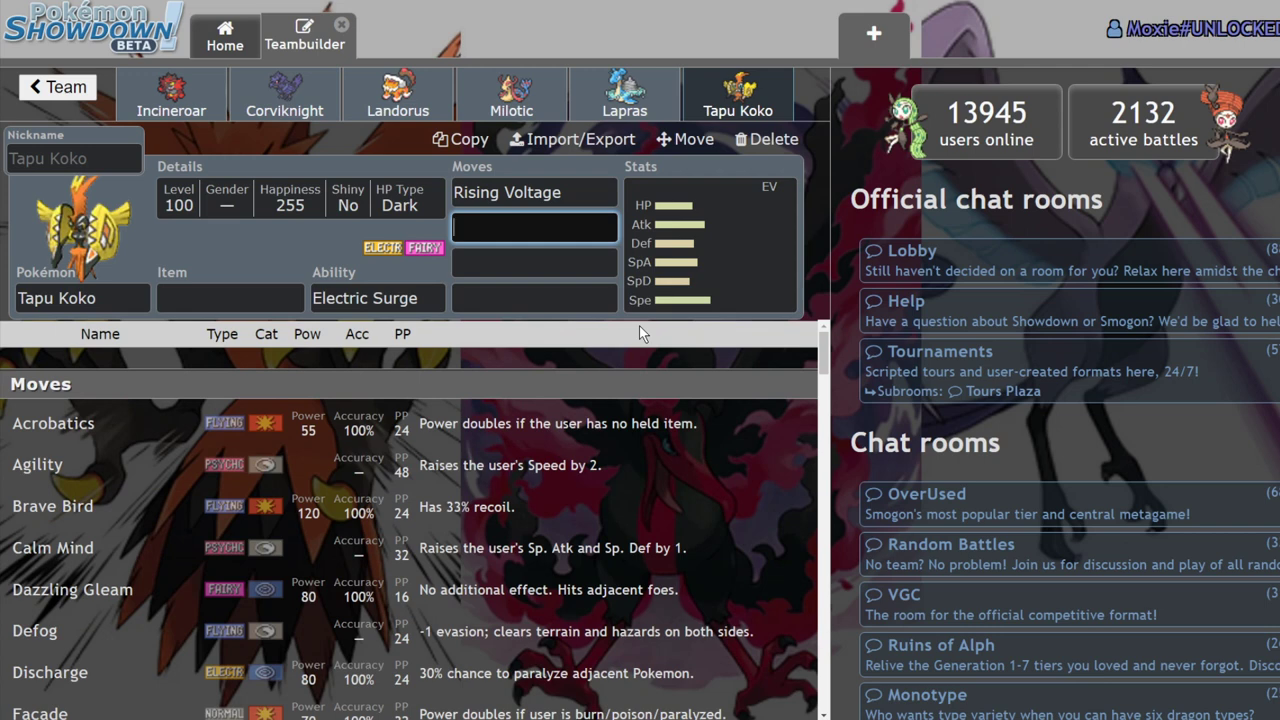
Step: Set Fly as Tapu Koko's second move and review its entry
{"action": "type", "text": "fl"}
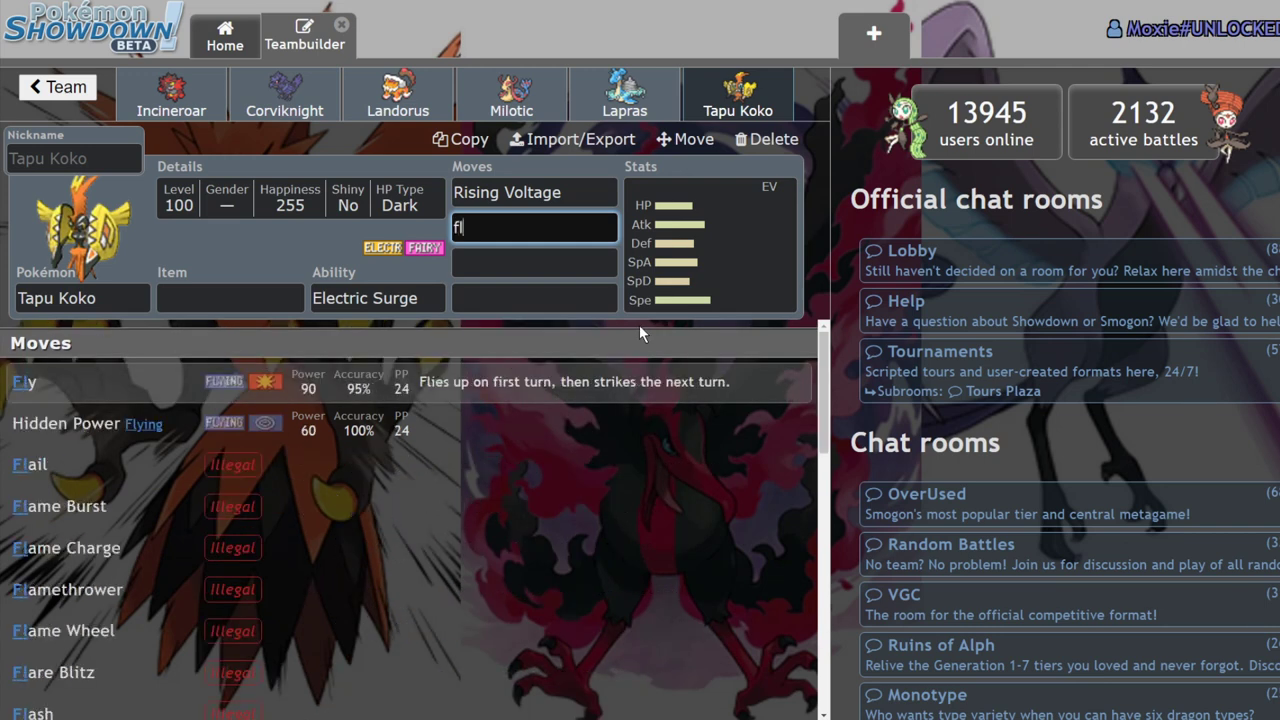
{"action": "key", "text": "Return"}
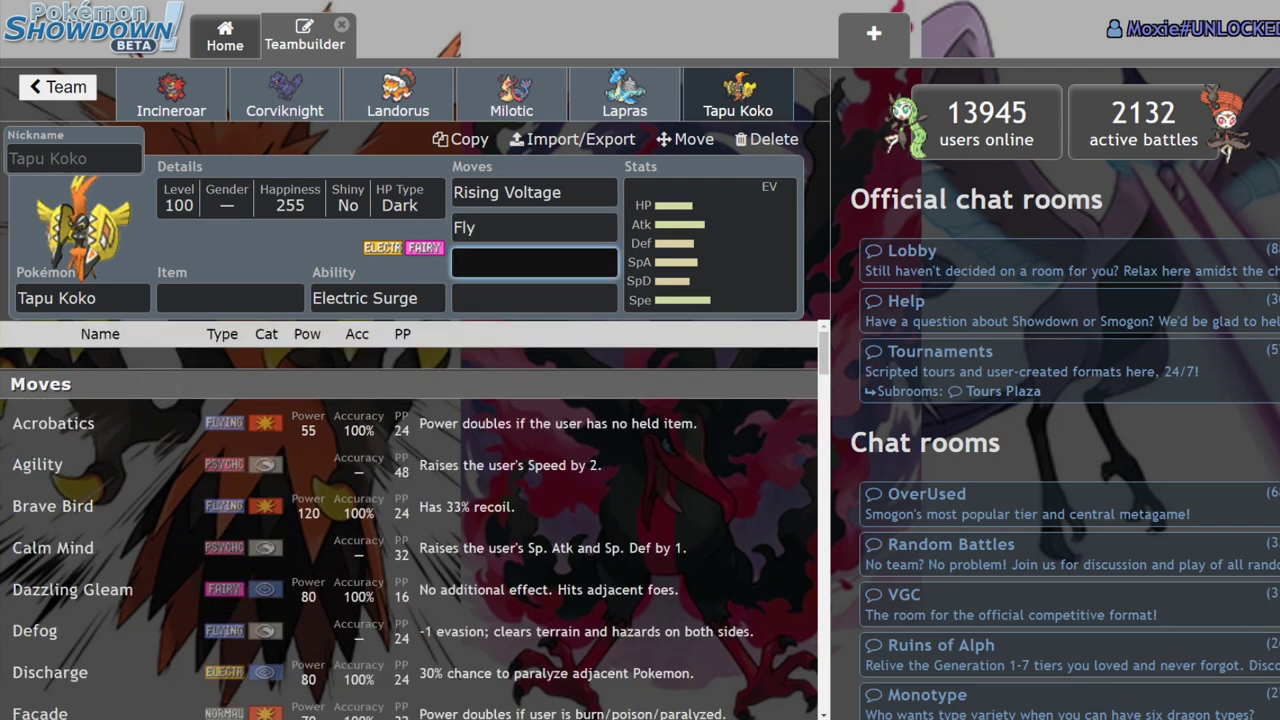
{"action": "scroll", "coordinate": [832, 362], "scroll_direction": "down", "scroll_amount": 3}
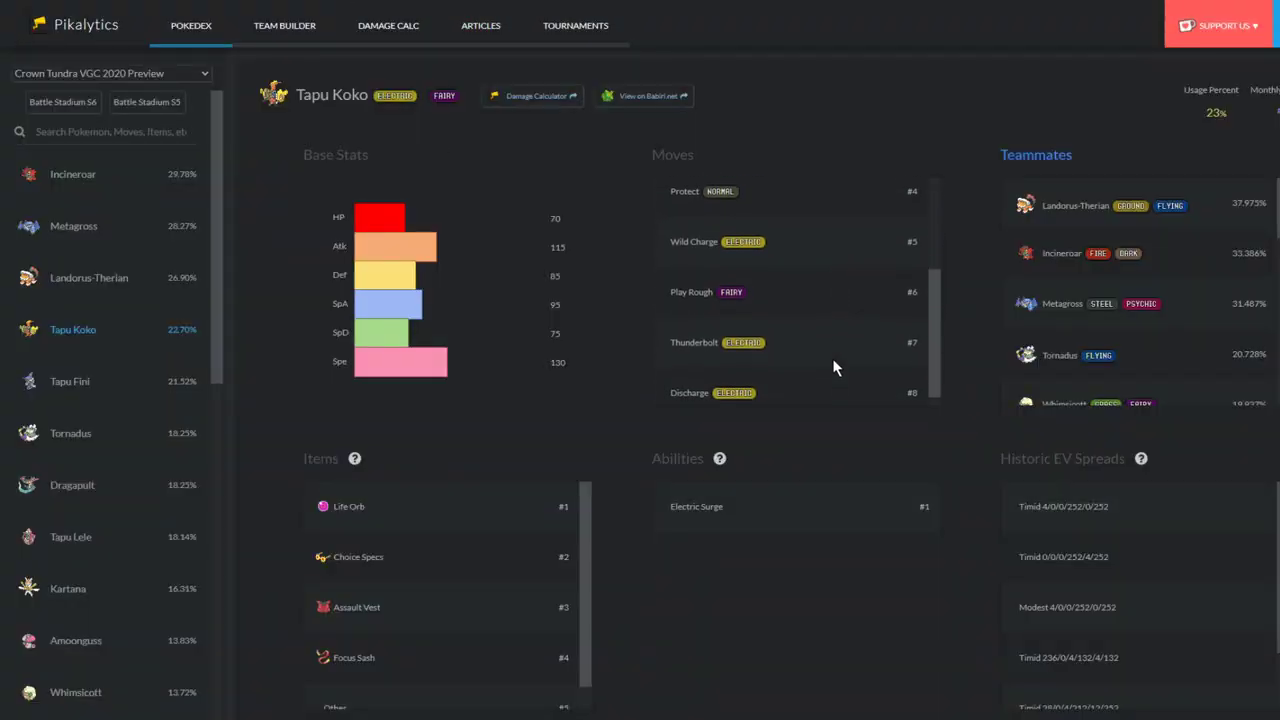
{"action": "scroll", "coordinate": [832, 358], "scroll_direction": "up", "scroll_amount": 3}
{"action": "scroll", "coordinate": [736, 325], "scroll_direction": "down", "scroll_amount": 1}
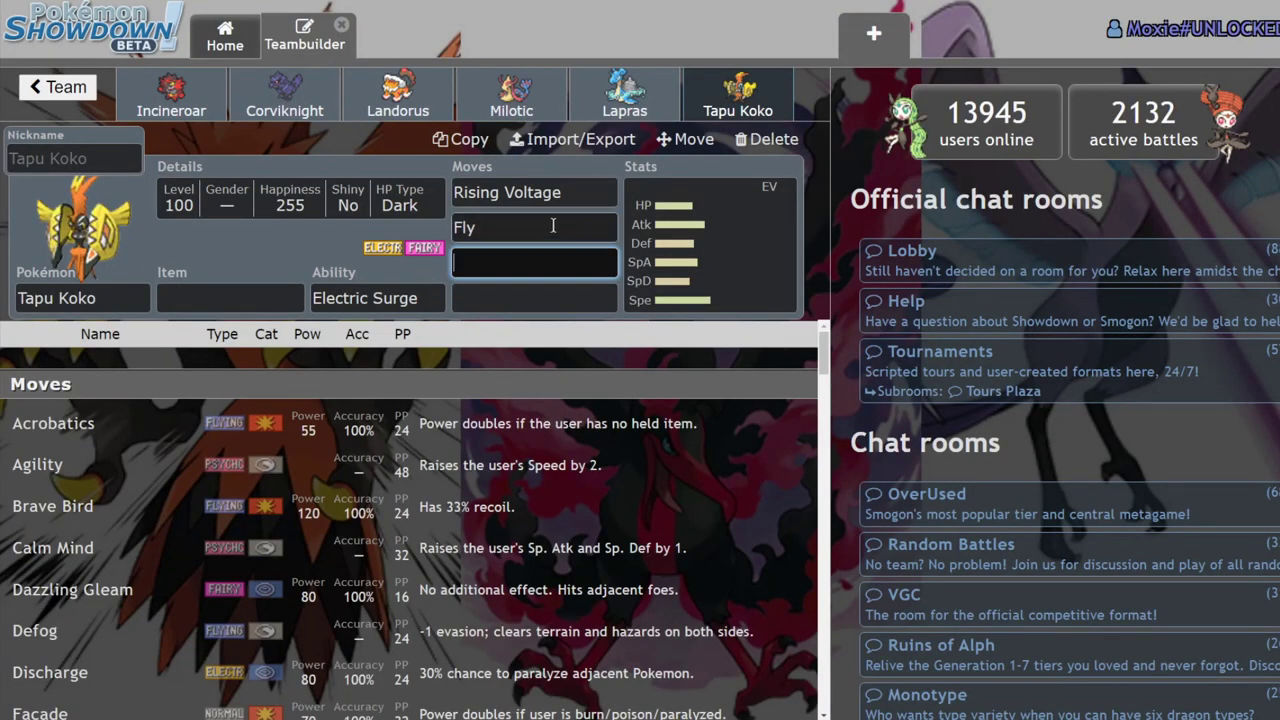
{"action": "left_click", "coordinate": [551, 227]}
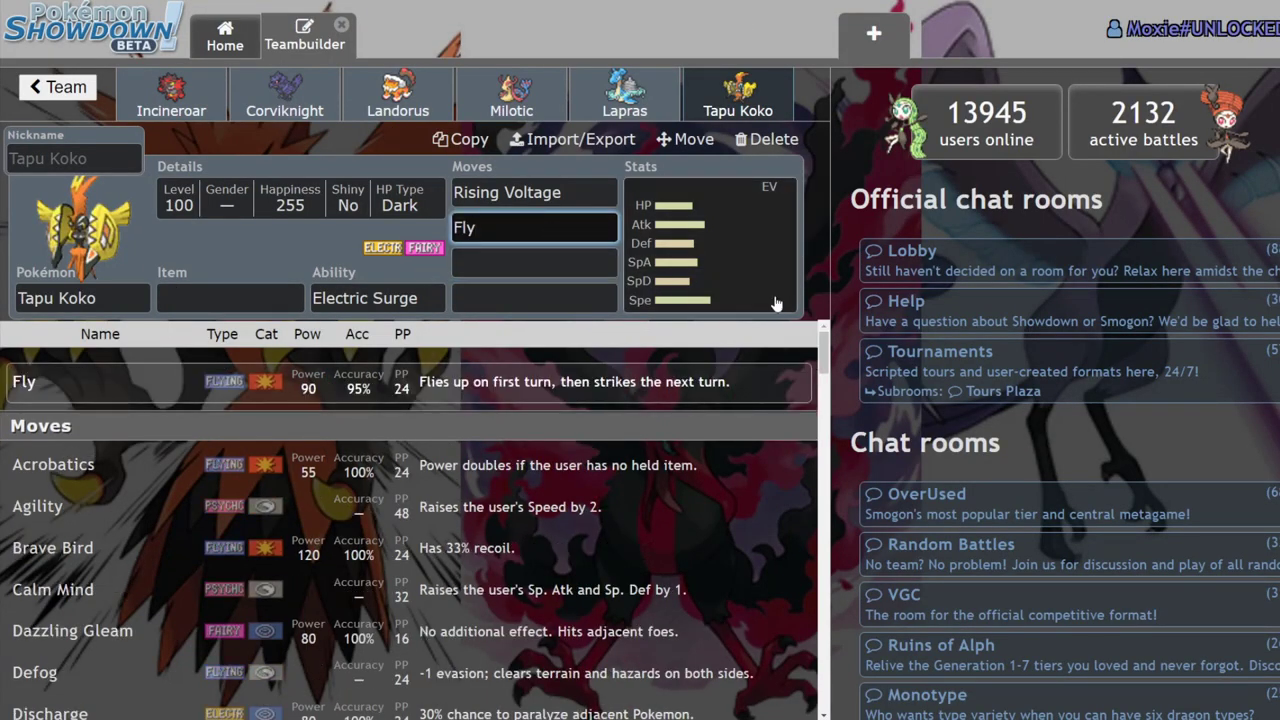
{"action": "left_click", "coordinate": [663, 310]}
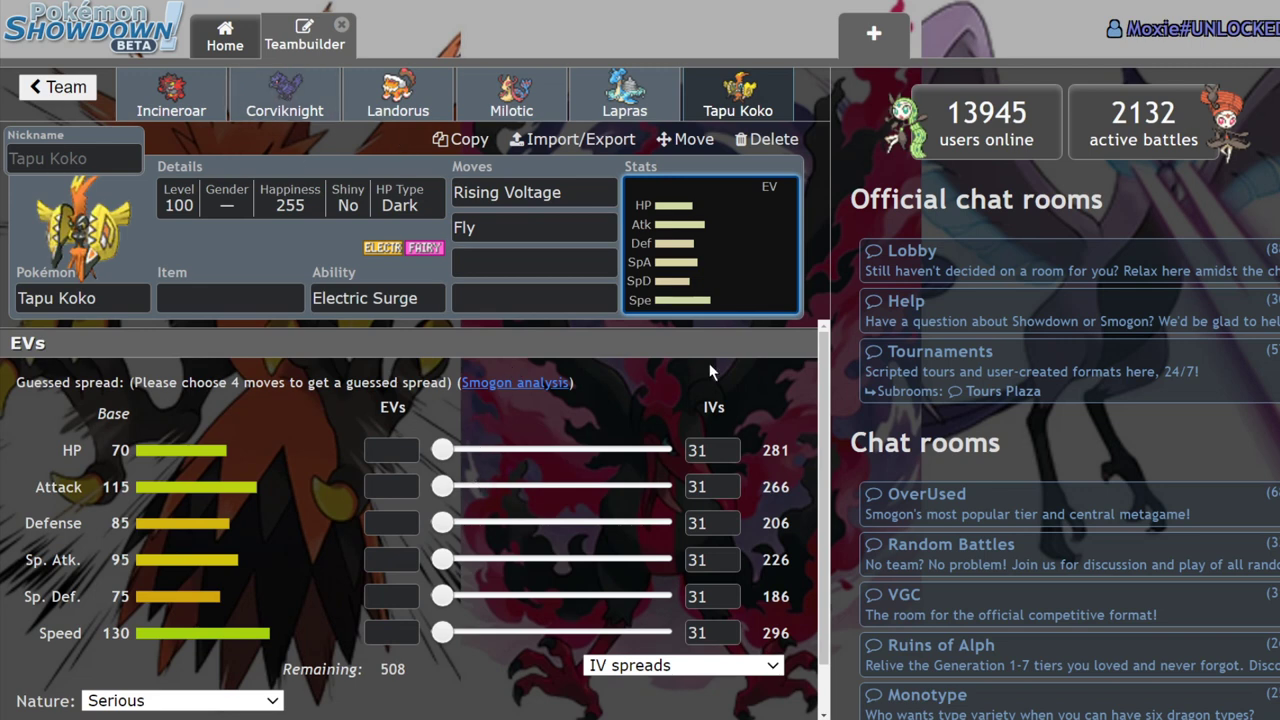
Step: Replace Rising Voltage with Wild Charge as Tapu Koko's first move
{"action": "left_click", "coordinate": [601, 190]}
{"action": "key", "text": "BackSpace"}
{"action": "type", "text": "wil"}
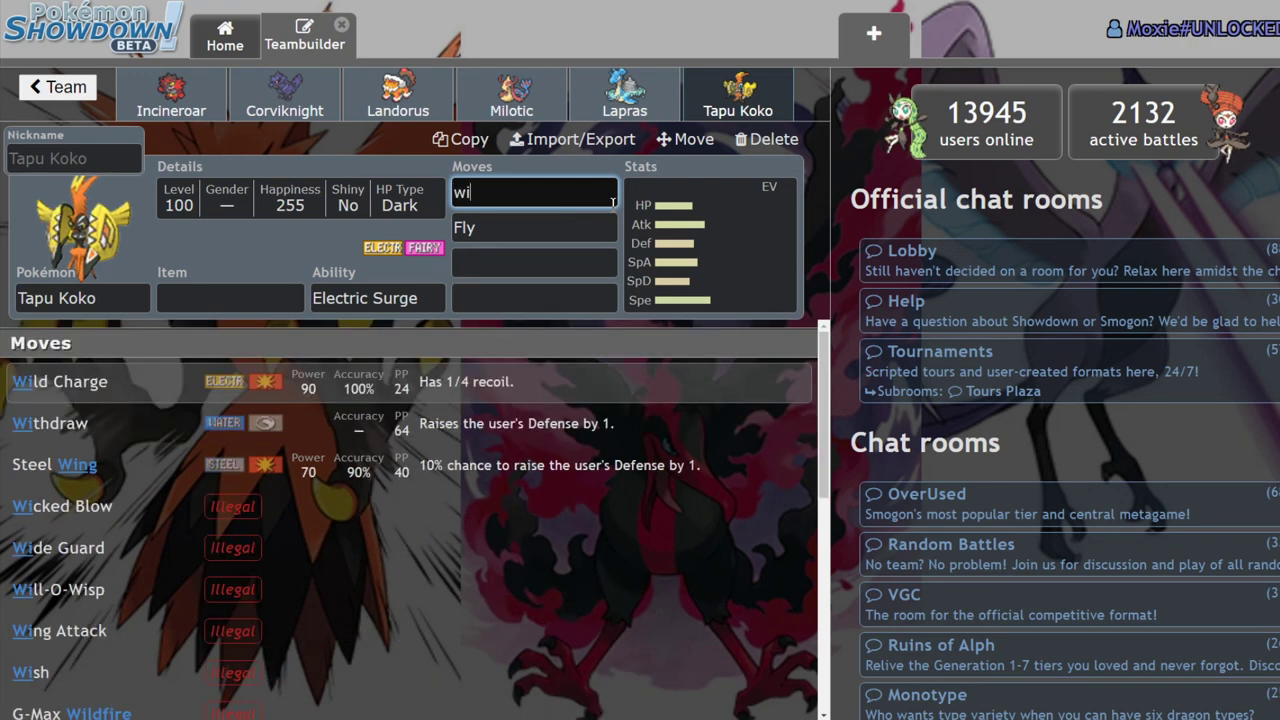
{"action": "type", "text": "d"}
{"action": "left_click", "coordinate": [457, 385]}
{"action": "left_click", "coordinate": [502, 268]}
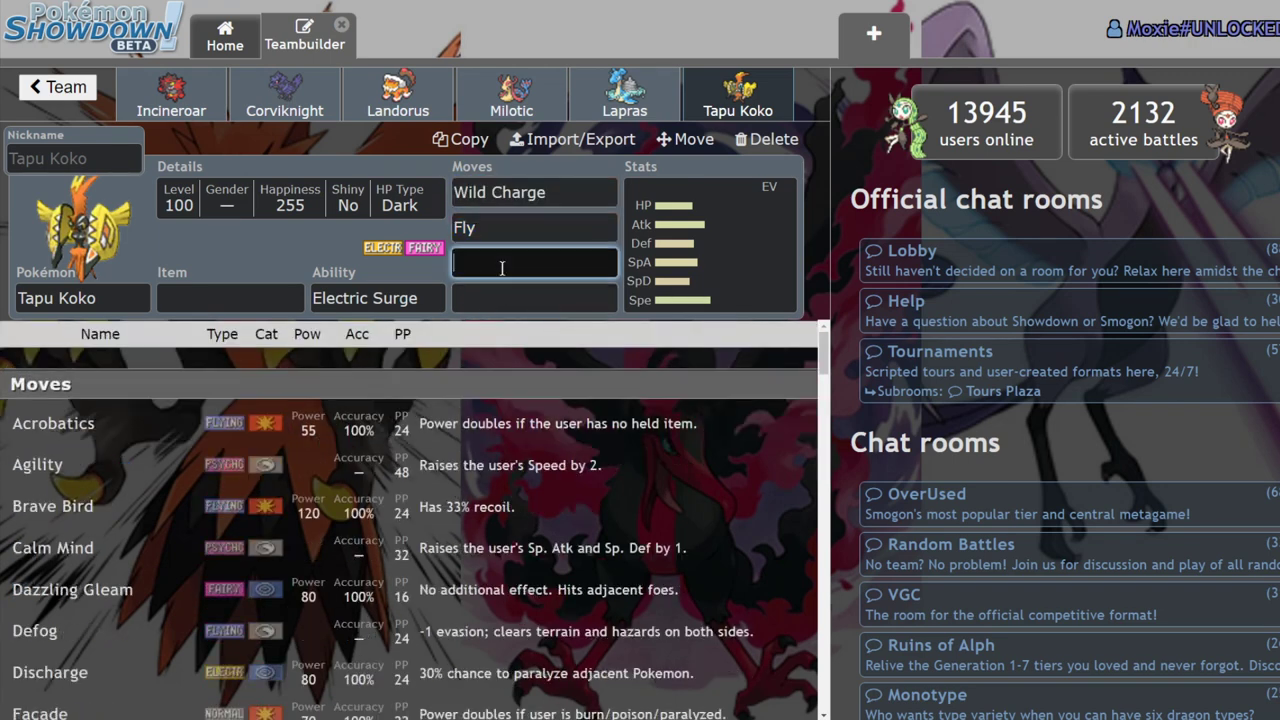
Step: Add Play Rough and Close Combat as Tapu Koko's third and fourth moves
{"action": "type", "text": "pla"}
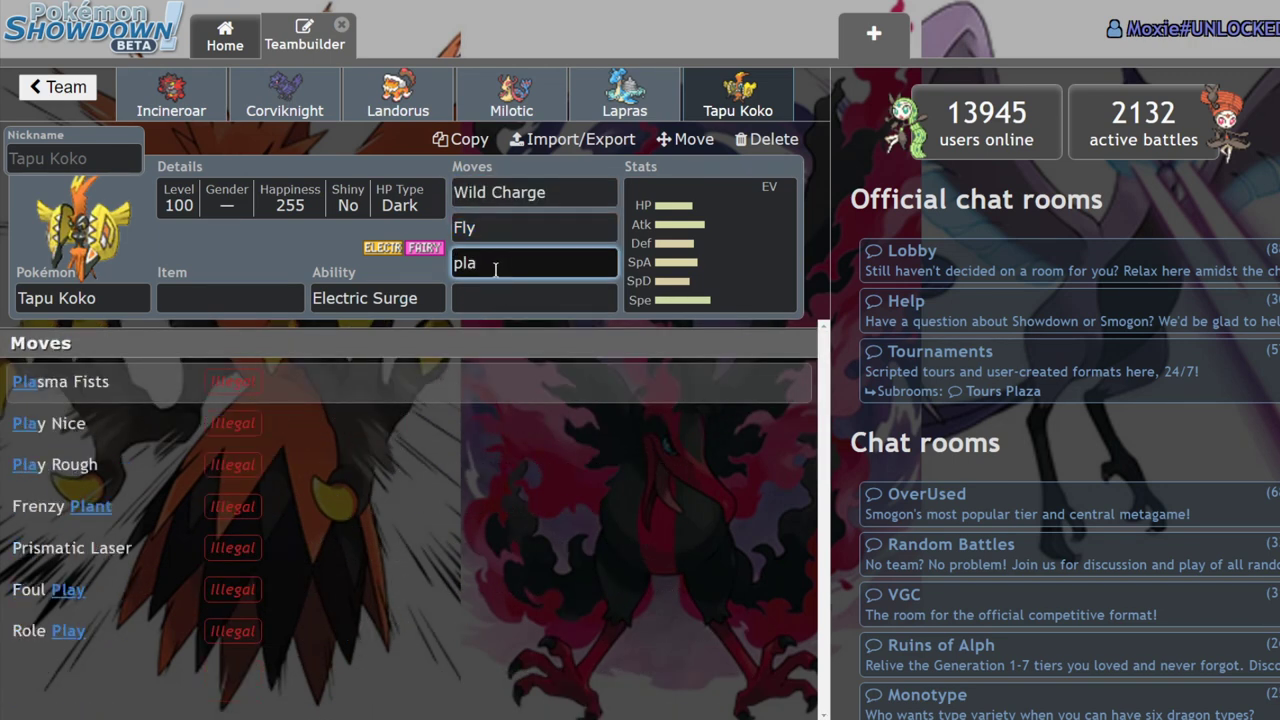
{"action": "type", "text": "y"}
{"action": "key", "text": "Down"}
{"action": "key", "text": "Return"}
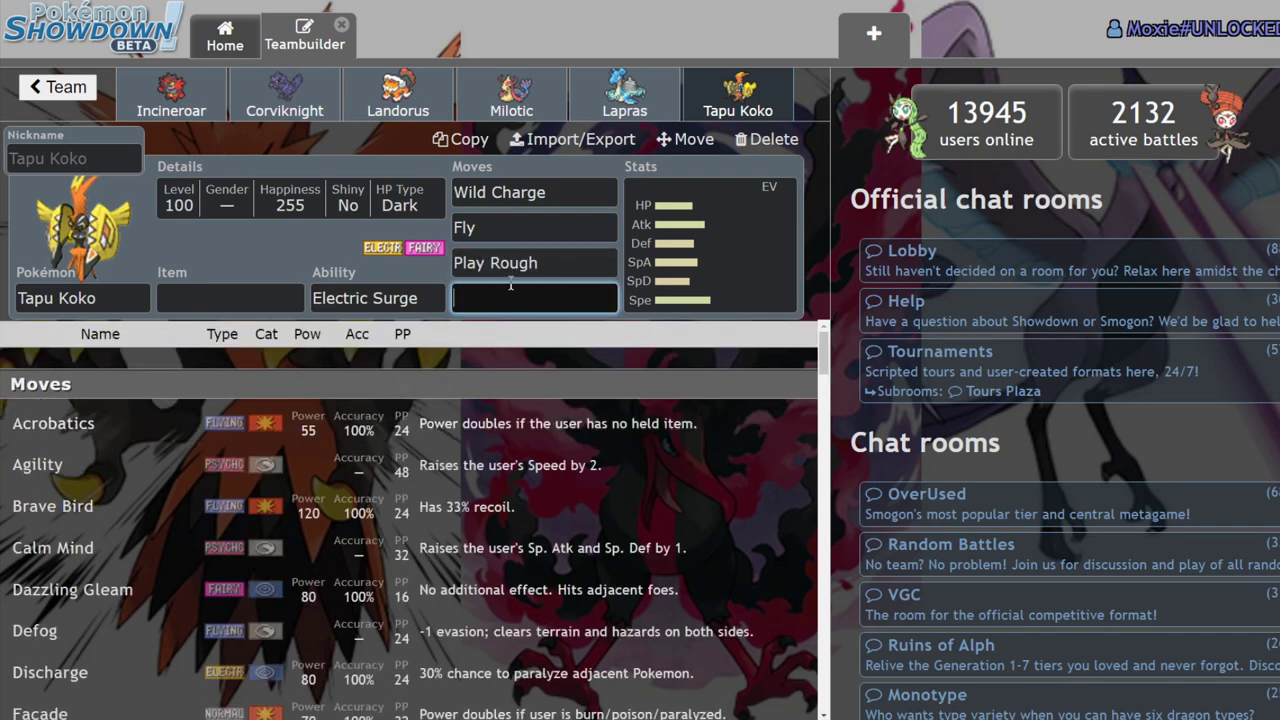
{"action": "type", "text": "clo"}
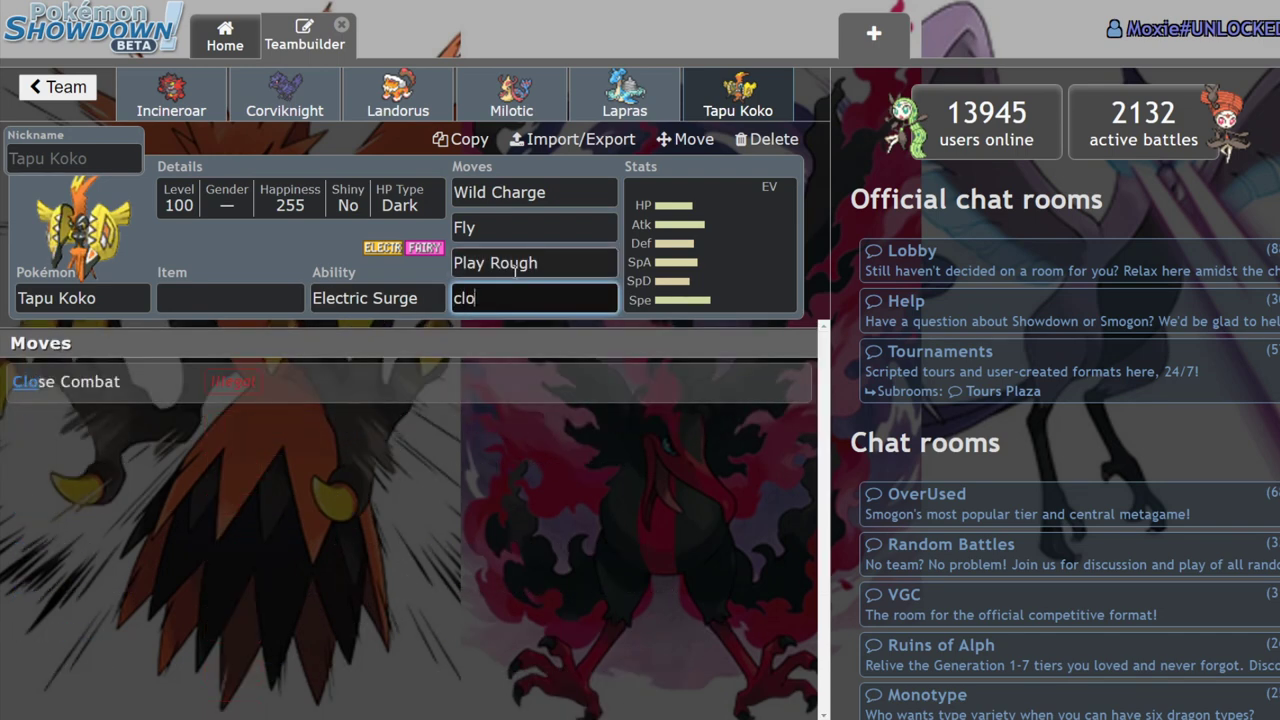
{"action": "key", "text": "Return"}
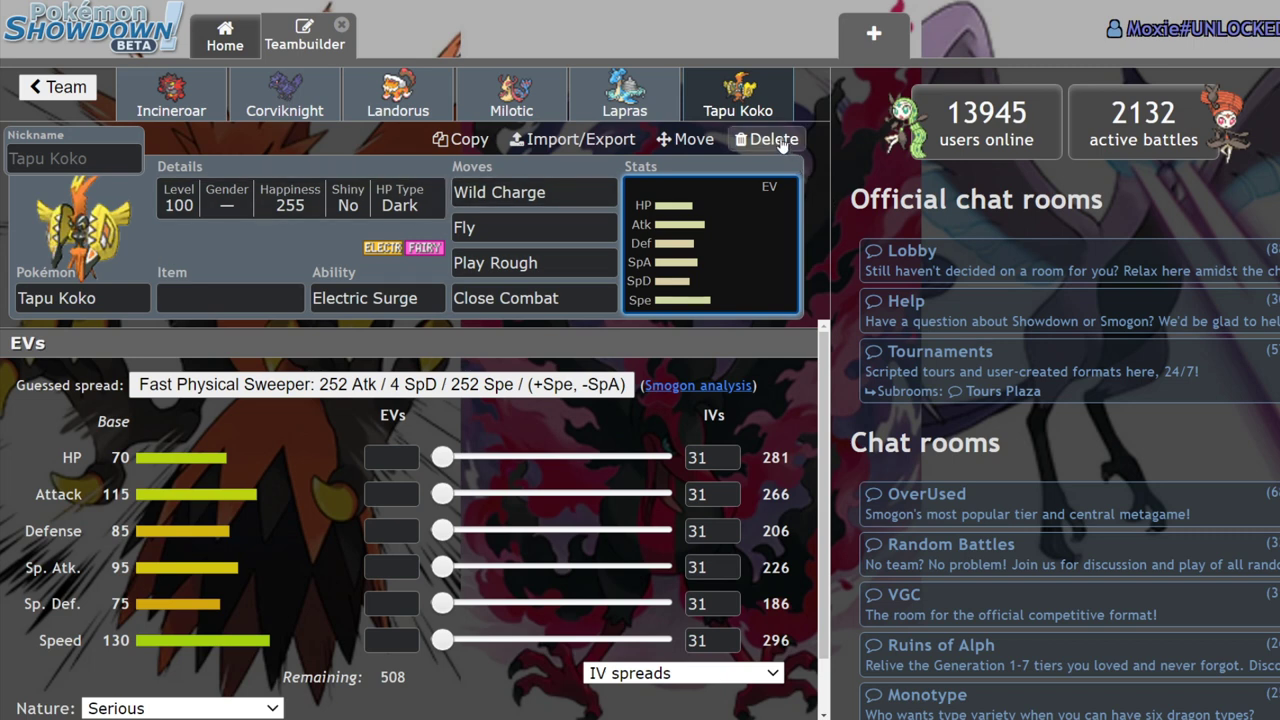
Step: Clear Tapu Koko's species field and search 'tap' to list the four Tapu Pokémon
{"action": "left_click", "coordinate": [398, 95]}
{"action": "left_click", "coordinate": [789, 110]}
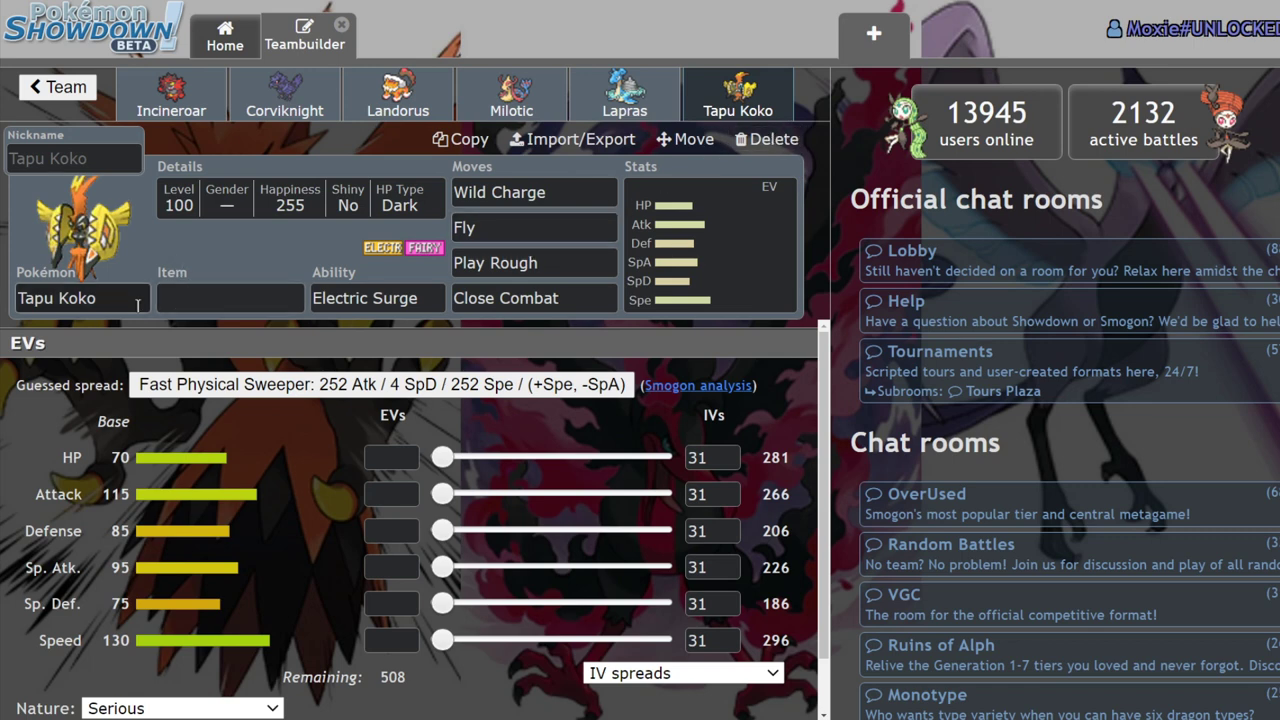
{"action": "left_click", "coordinate": [95, 298]}
{"action": "key", "text": "BackSpace"}
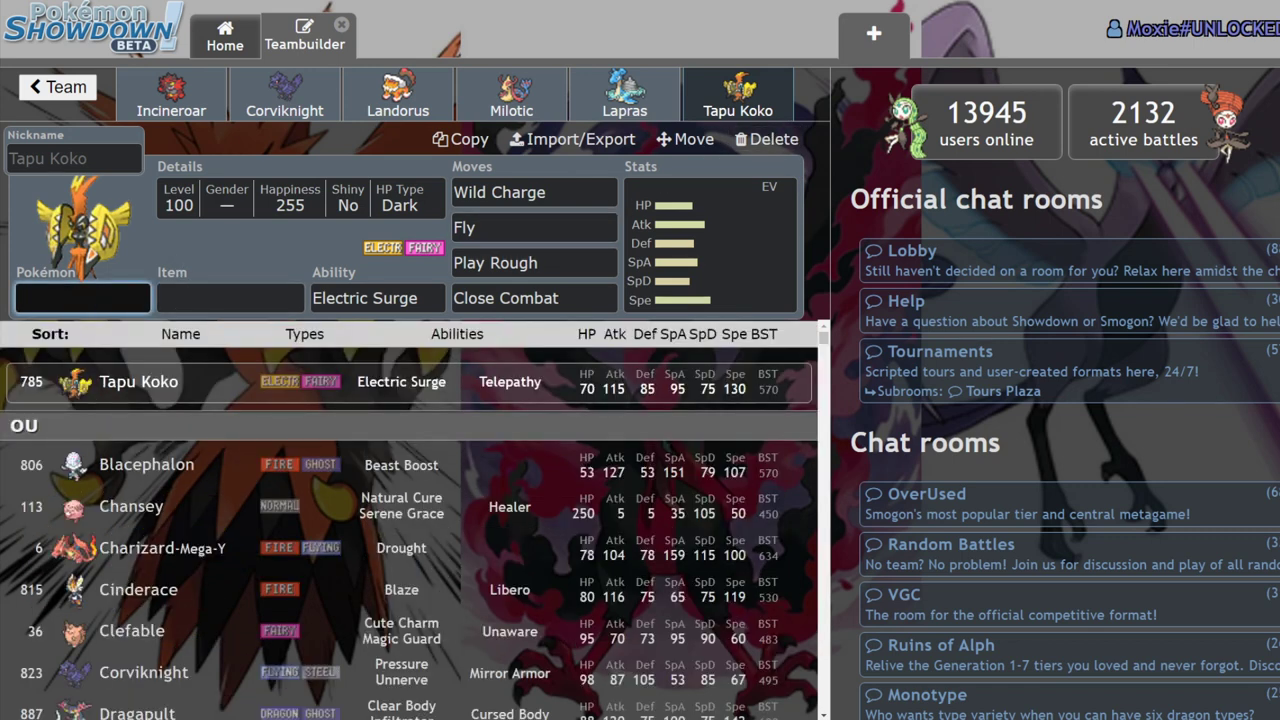
{"action": "type", "text": "indd"}
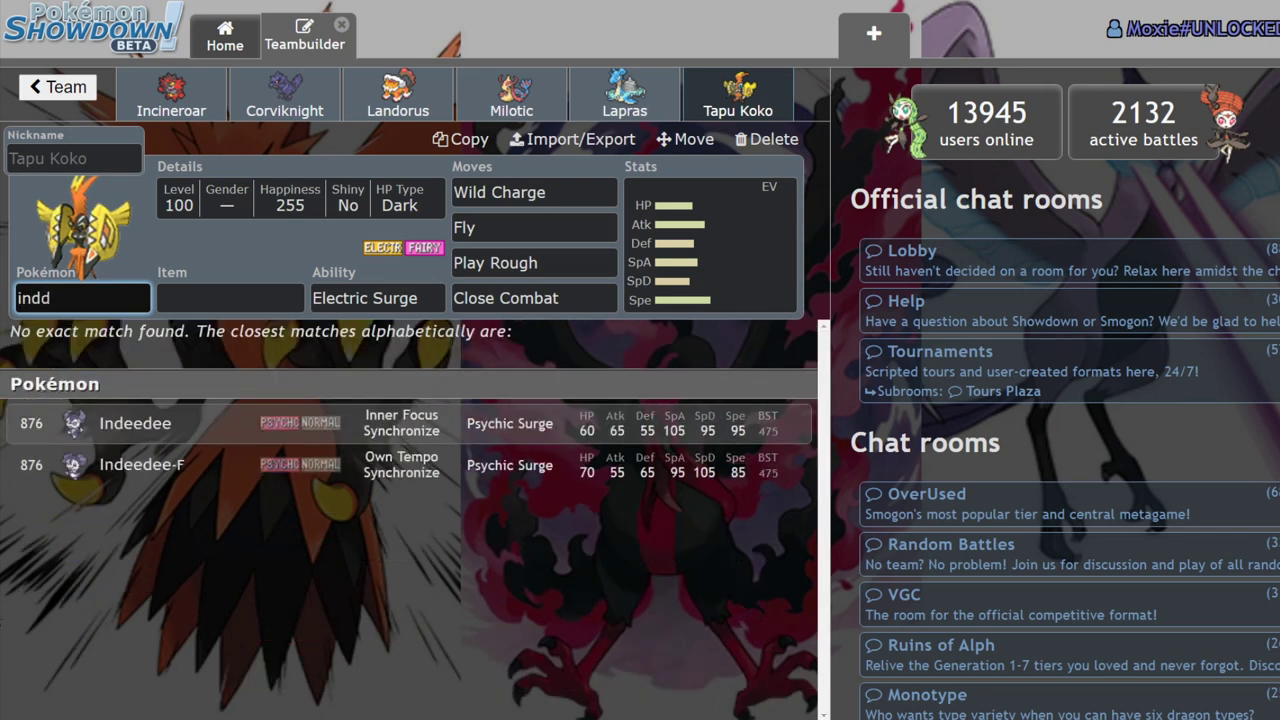
{"action": "key", "text": "ctrl+a"}
{"action": "type", "text": "ri"}
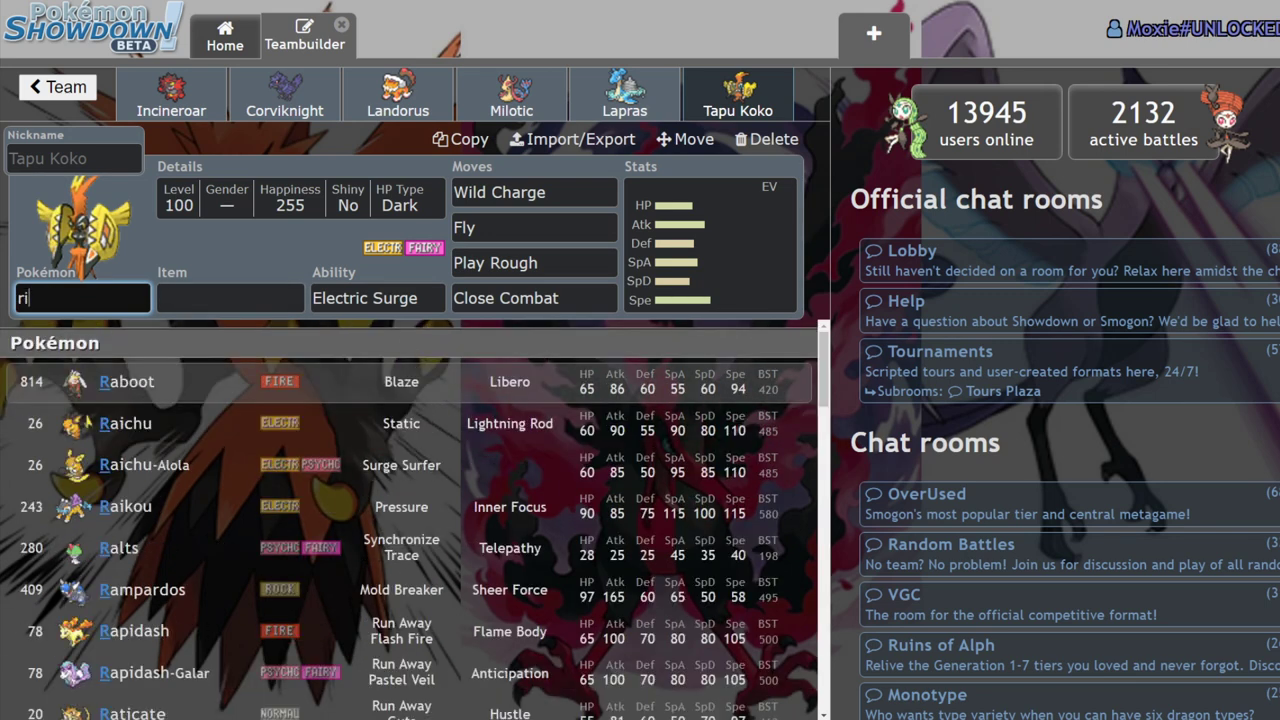
{"action": "type", "text": "ll"}
{"action": "double_click", "coordinate": [48, 296]}
{"action": "type", "text": "tap"}
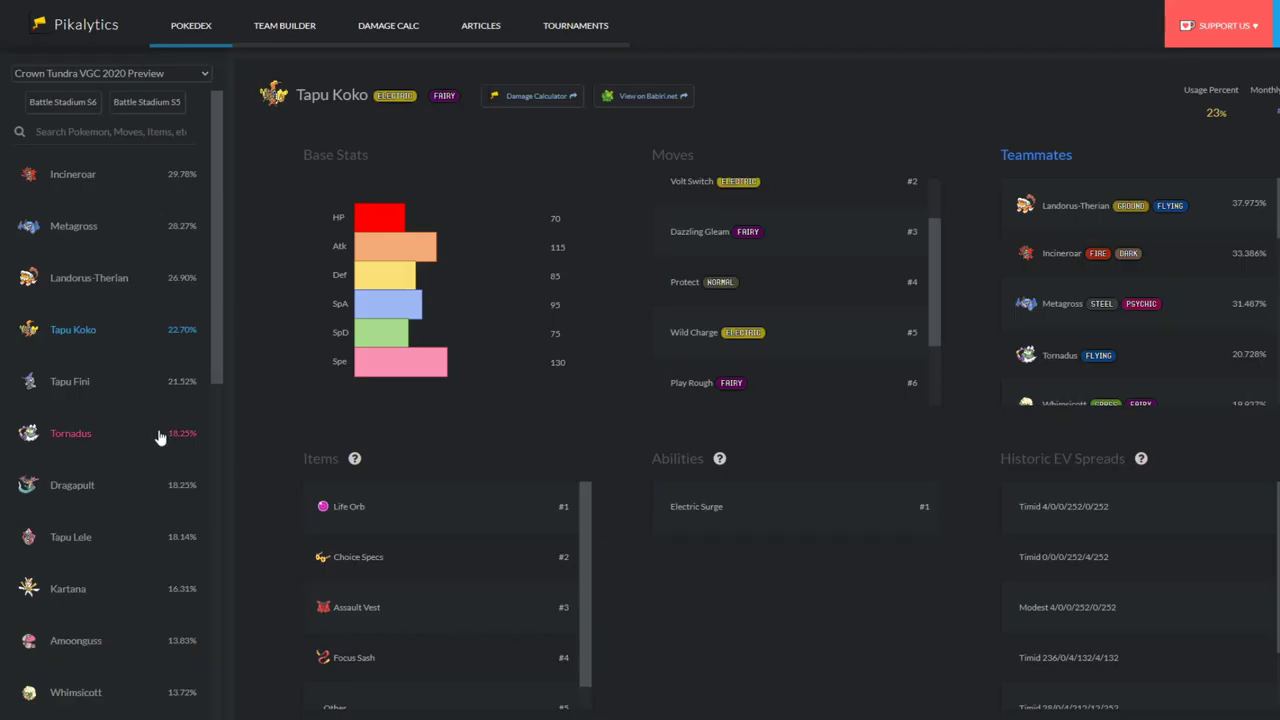
{"action": "left_click", "coordinate": [92, 382]}
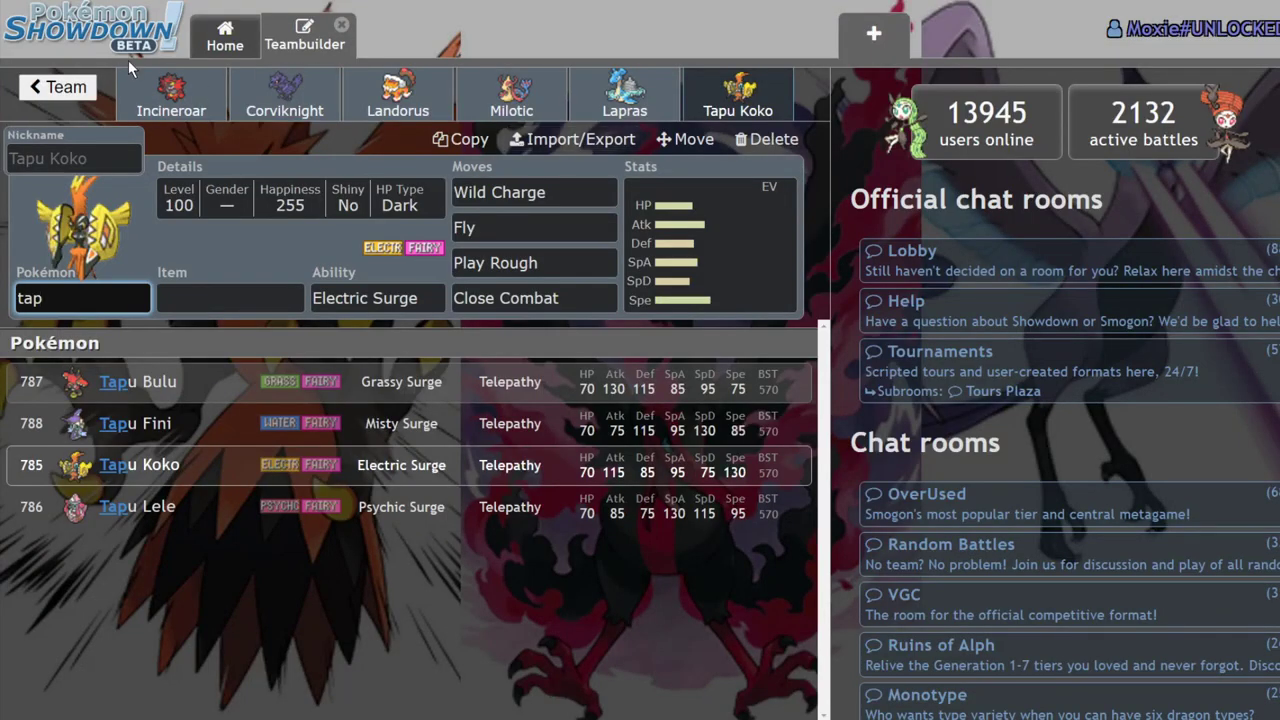
Step: Delete Incineroar, Corviknight, Landorus, Milotic, Lapras and Tapu Koko from the team
{"action": "left_click", "coordinate": [170, 92]}
{"action": "left_click", "coordinate": [767, 139]}
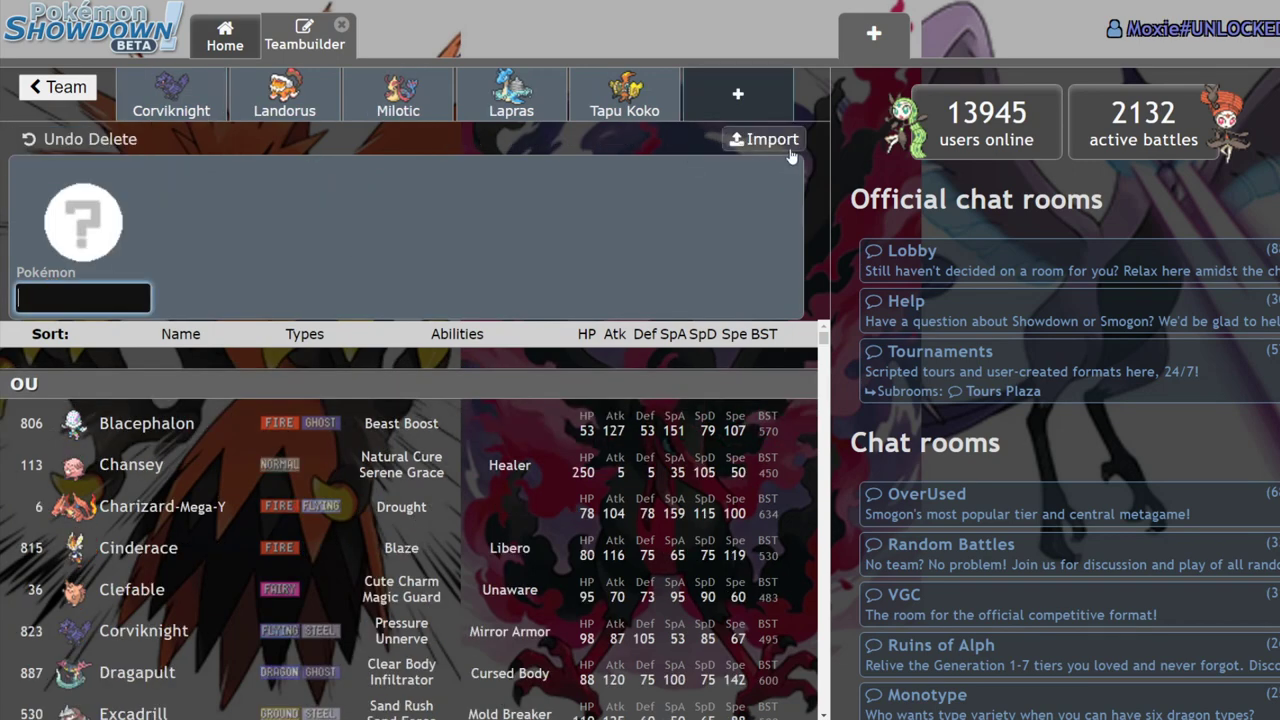
{"action": "left_click", "coordinate": [767, 139]}
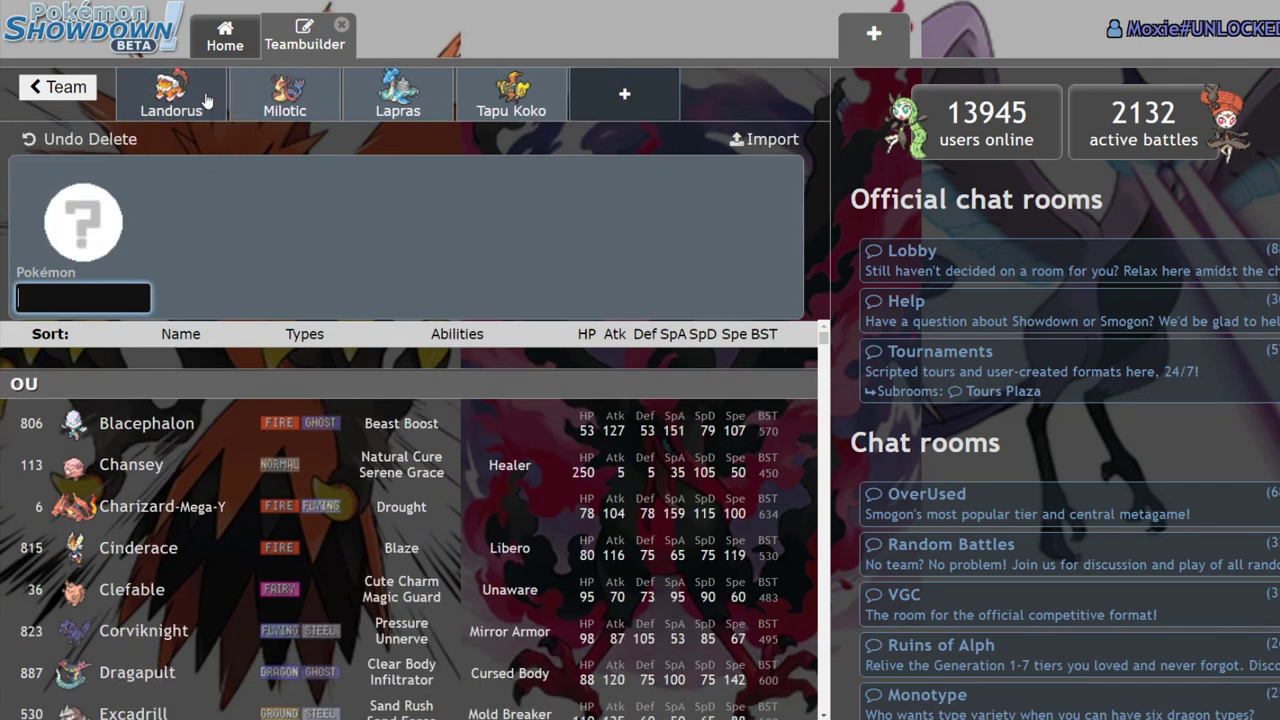
{"action": "left_click", "coordinate": [772, 141]}
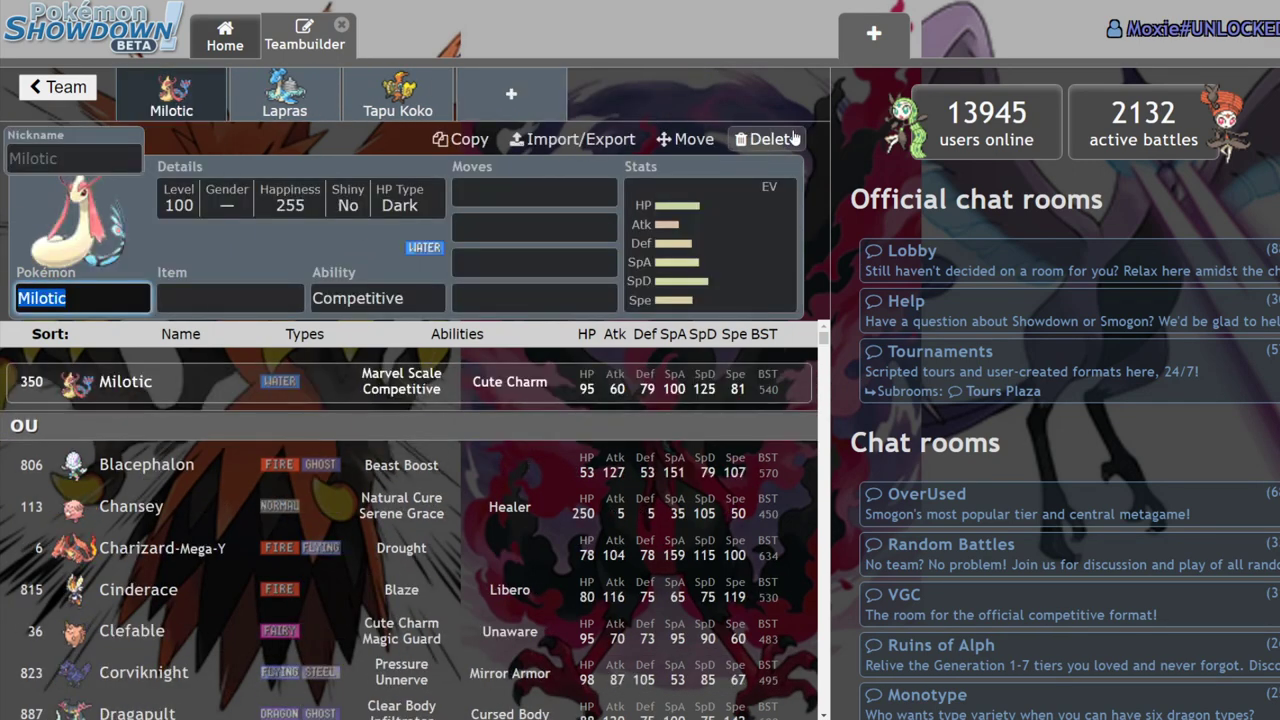
{"action": "left_click", "coordinate": [772, 141]}
{"action": "left_click", "coordinate": [770, 141]}
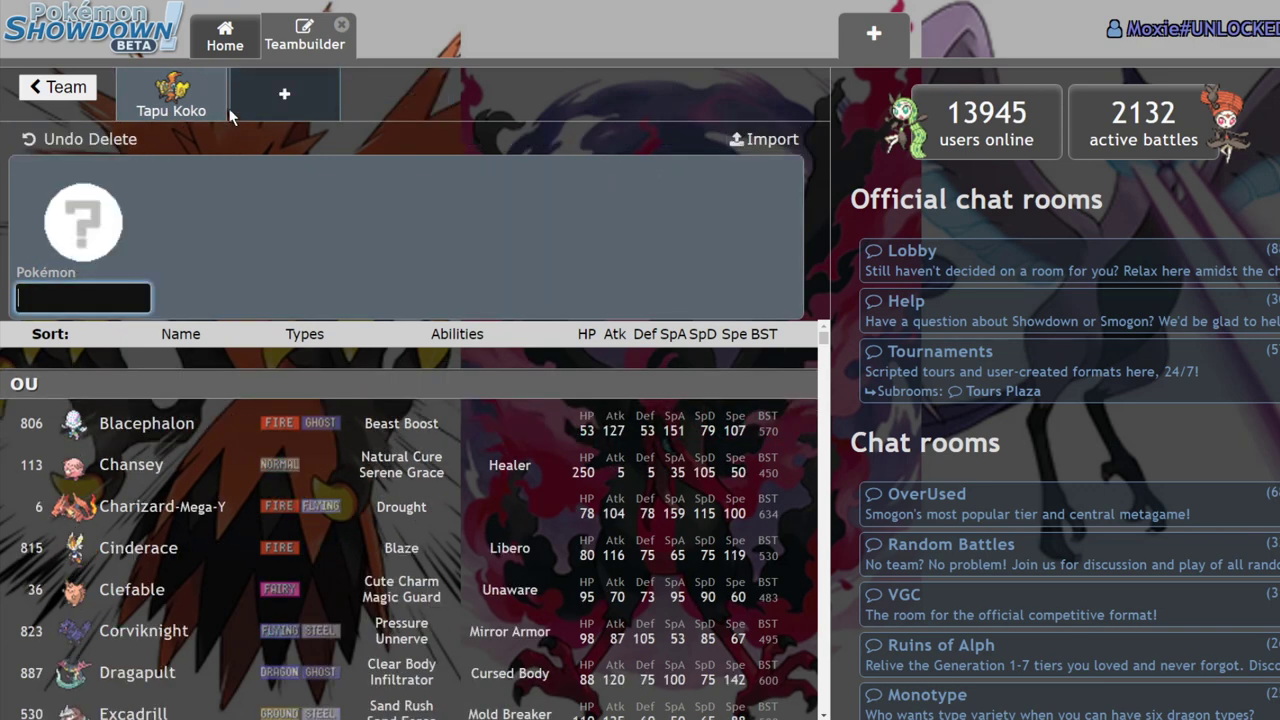
{"action": "left_click", "coordinate": [771, 144]}
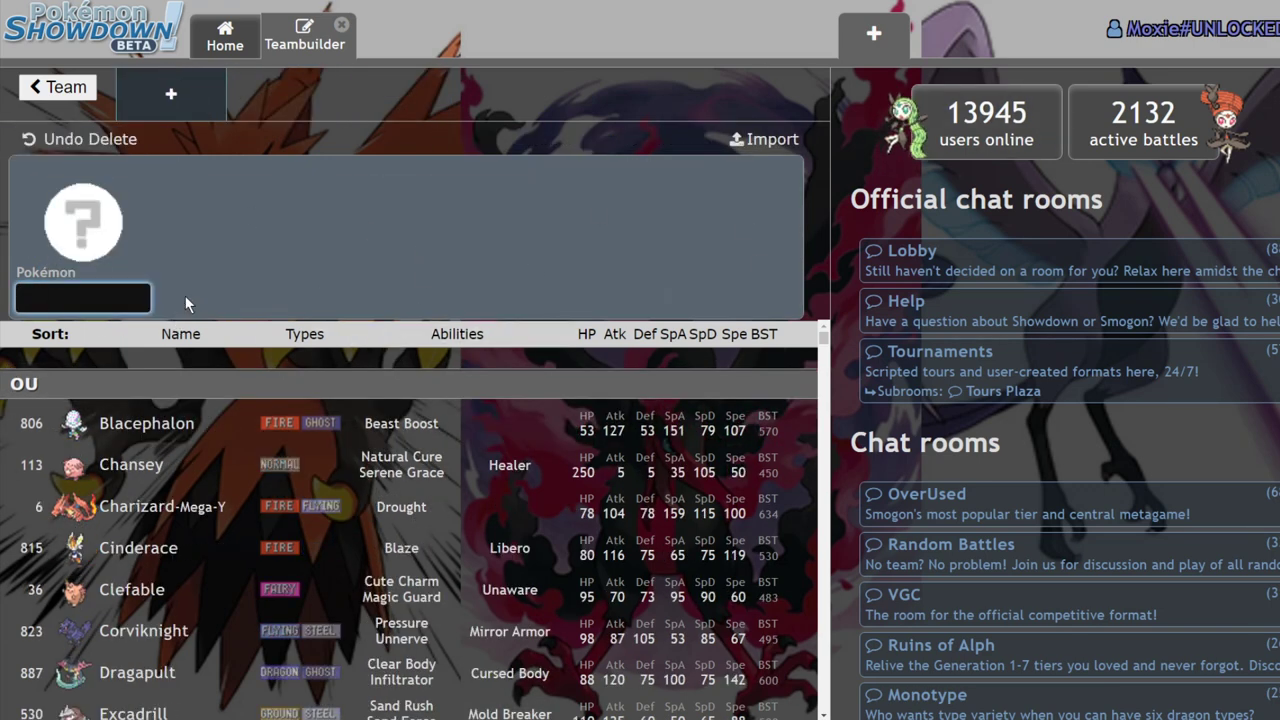
Step: Put Tapu Fini in the empty slot with Muddy Water and Icy Wind as its first two moves
{"action": "type", "text": "fini"}
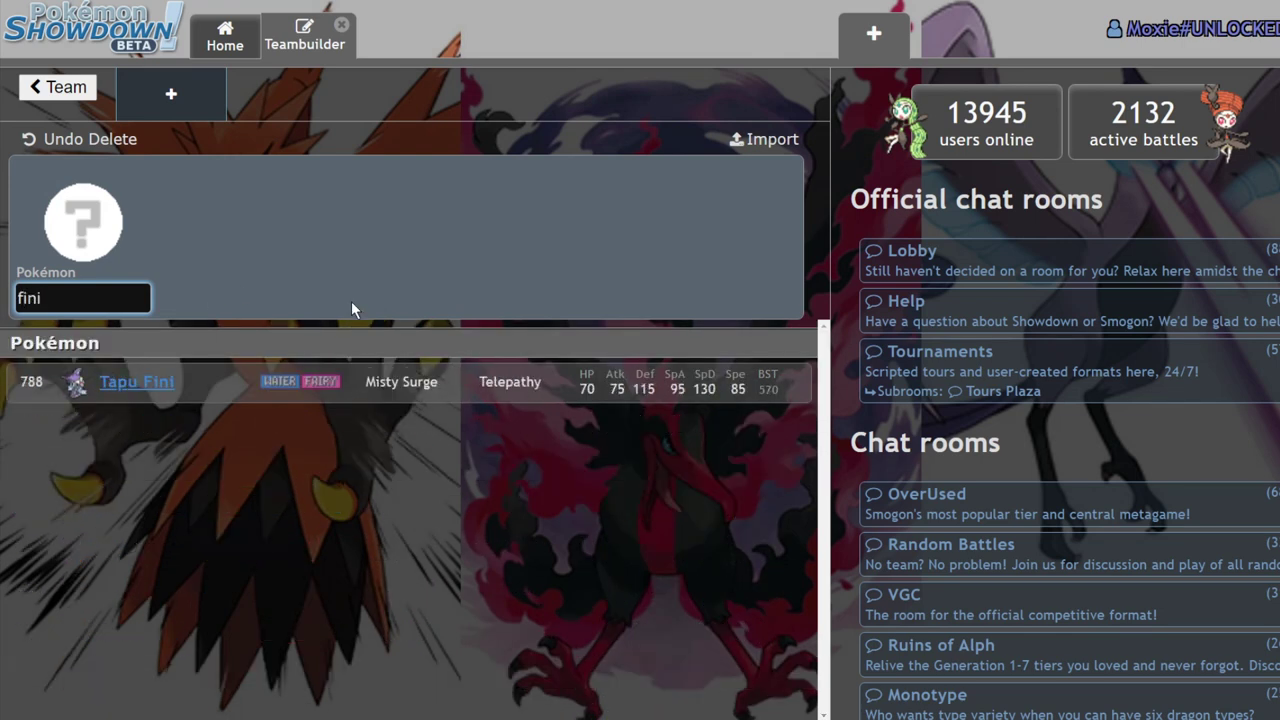
{"action": "left_click", "coordinate": [400, 382]}
{"action": "left_click", "coordinate": [500, 190]}
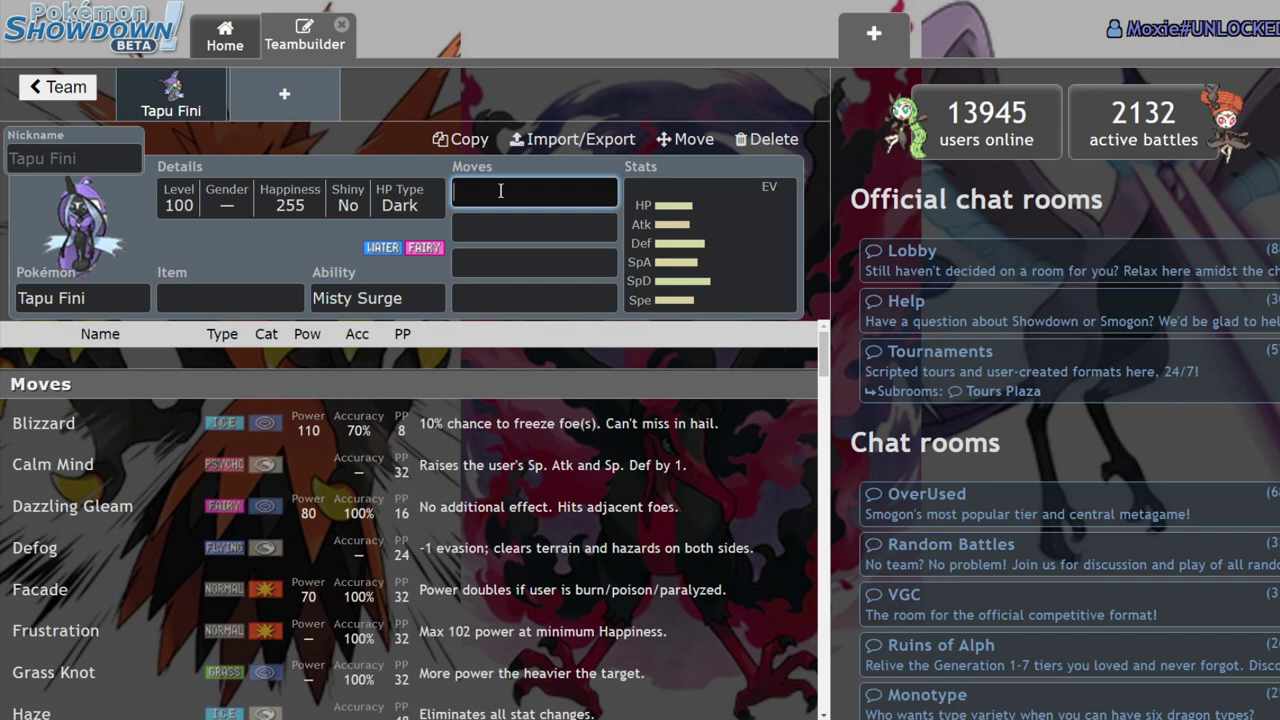
{"action": "type", "text": "mudd"}
{"action": "key", "text": "Return"}
{"action": "type", "text": "icy"}
{"action": "key", "text": "Return"}
Step: Add Protect and Moonblast as Tapu Fini's third and fourth moves
{"action": "type", "text": "r"}
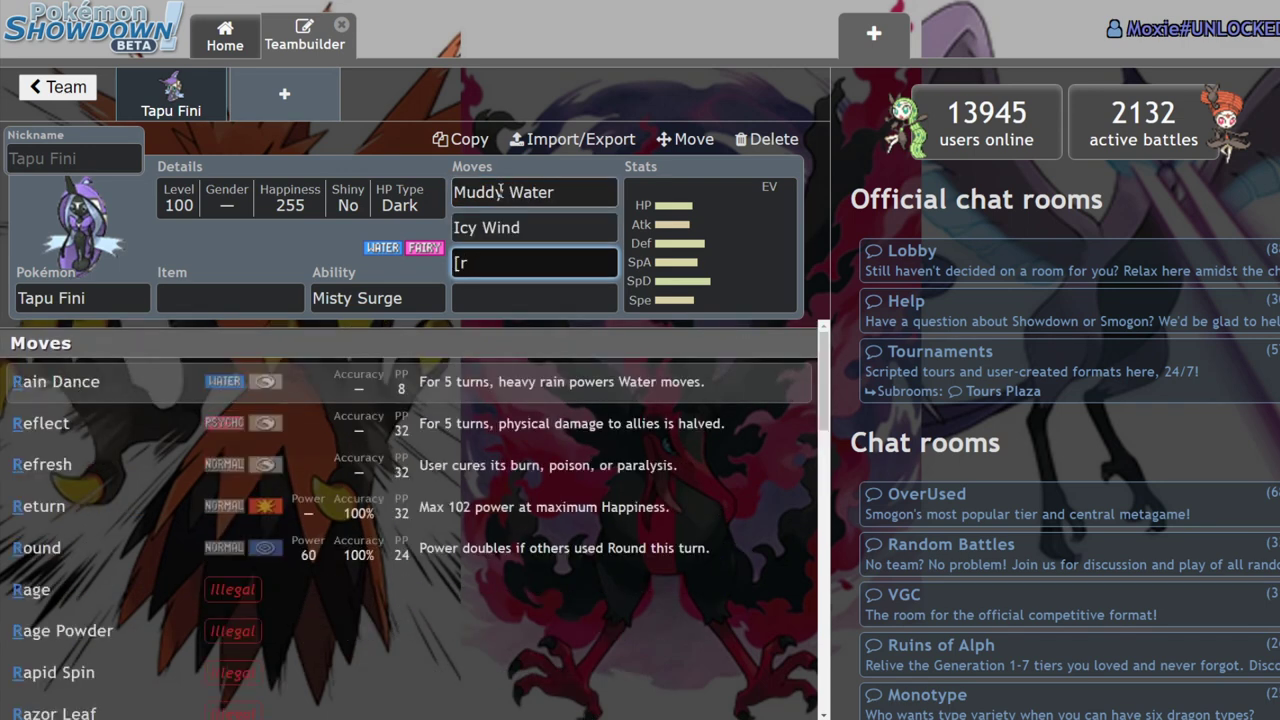
{"action": "key", "text": "BackSpace"}
{"action": "type", "text": "pro"}
{"action": "key", "text": "Return"}
{"action": "type", "text": "m"}
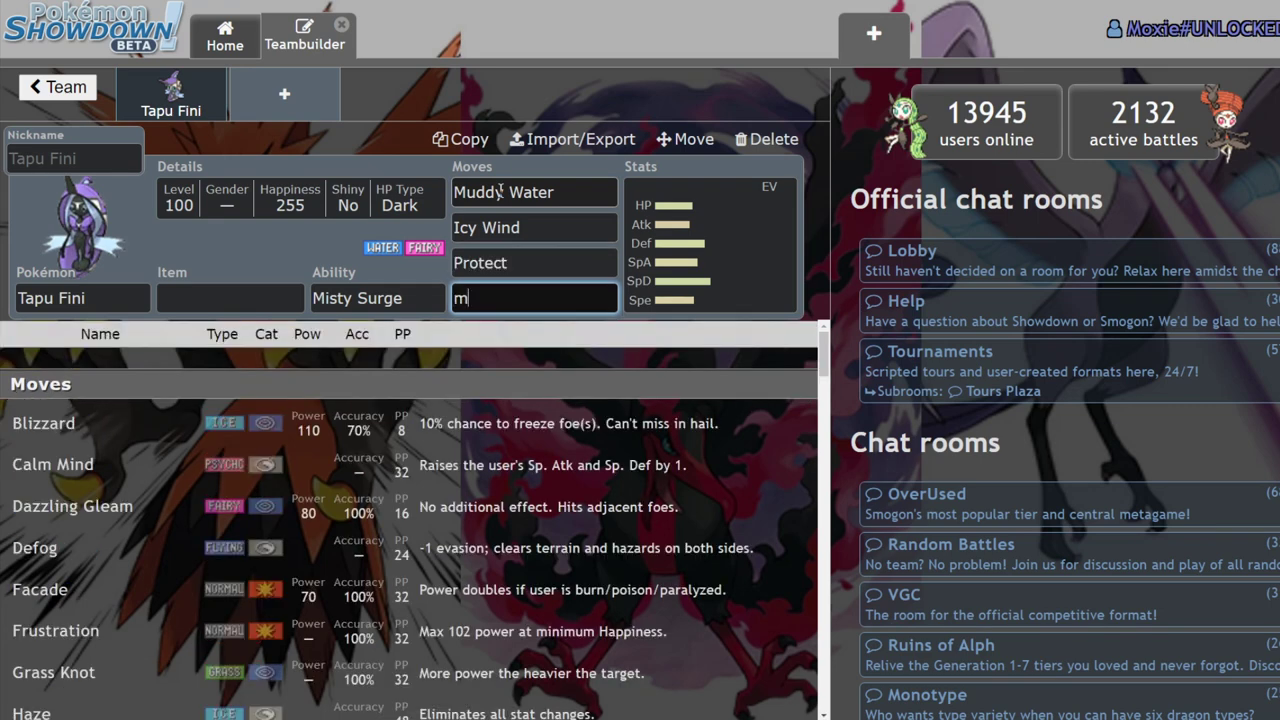
{"action": "type", "text": "oon"}
{"action": "key", "text": "Return"}
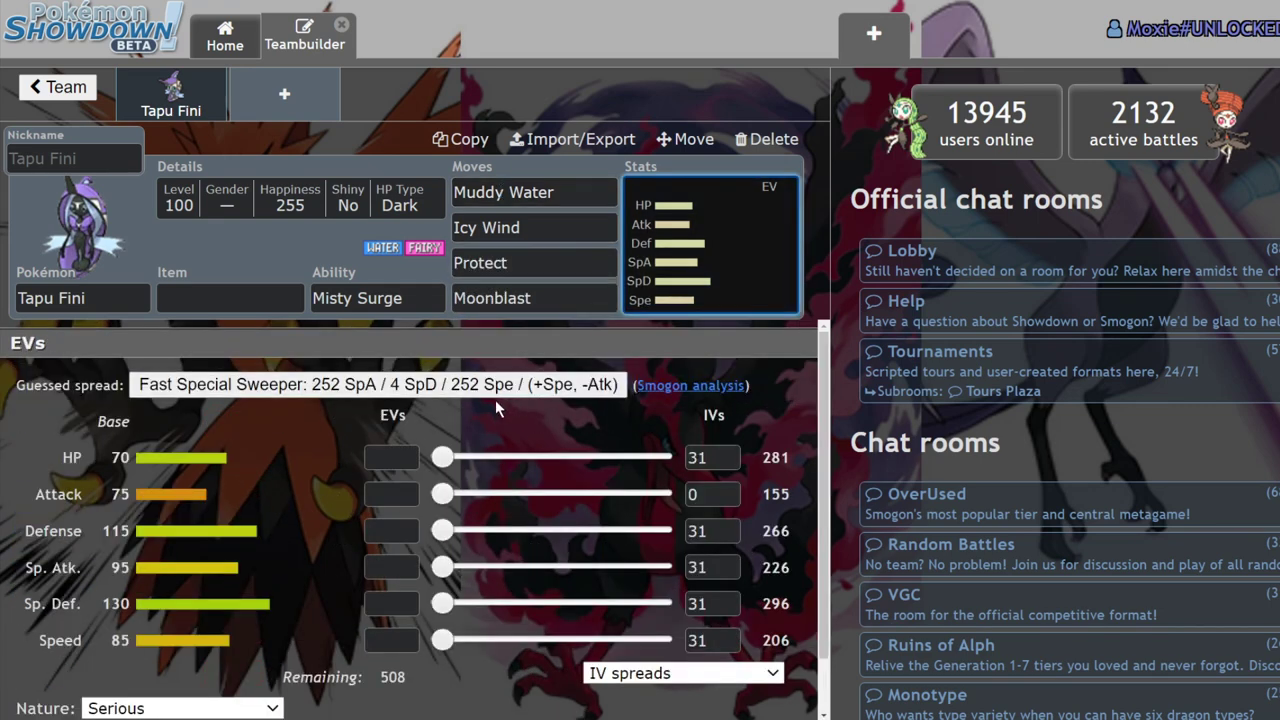
Step: Review Tapu Fini's item and ability options and its Icy Wind and Muddy Water entries
{"action": "left_click", "coordinate": [254, 306]}
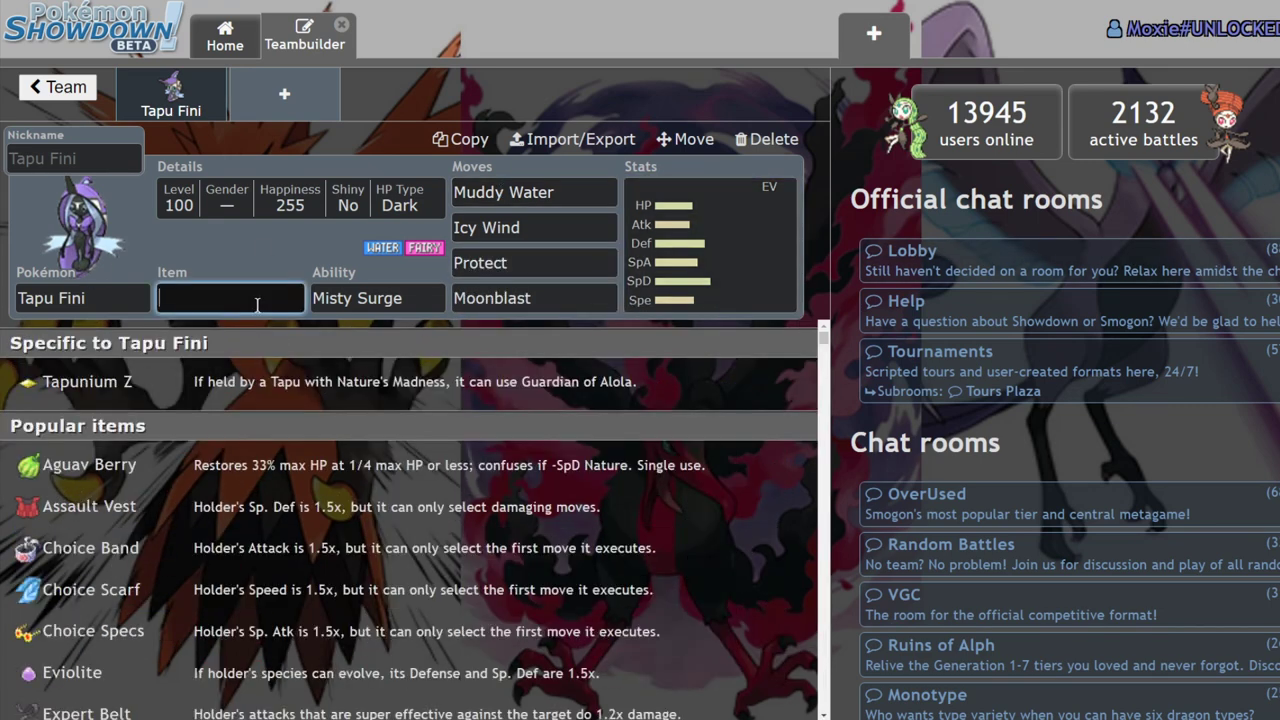
{"action": "left_click", "coordinate": [645, 283]}
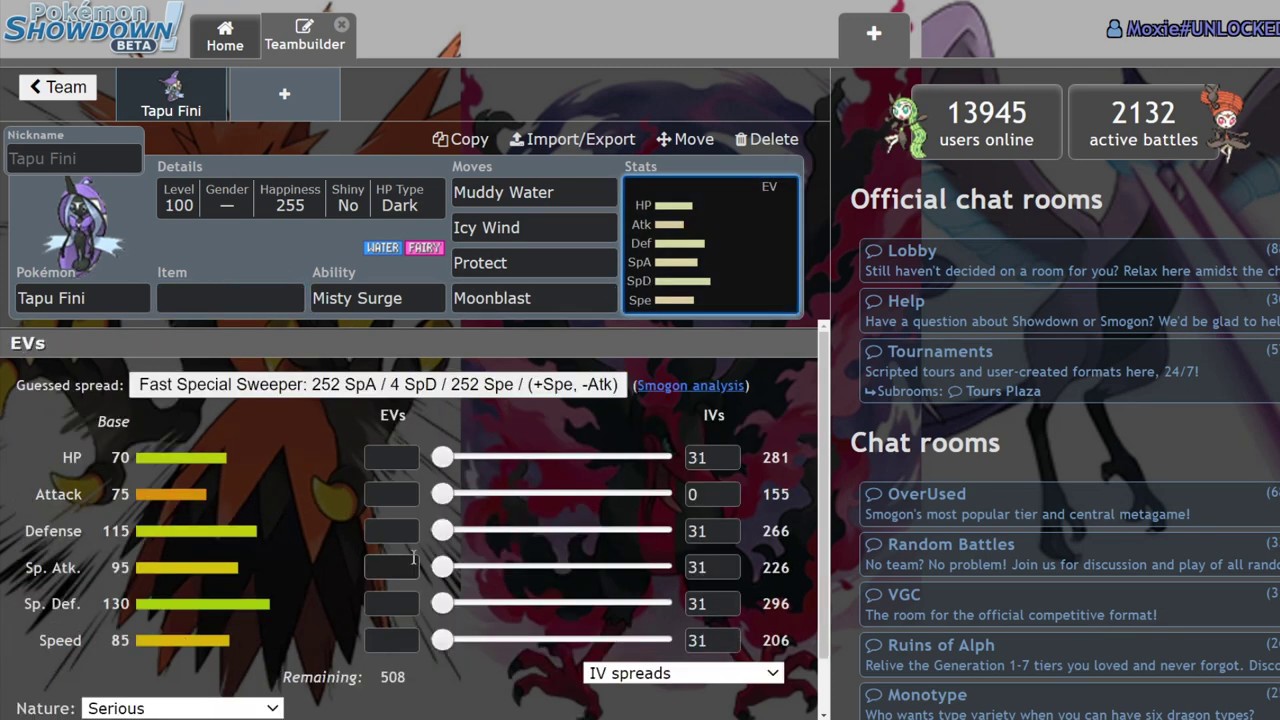
{"action": "left_click", "coordinate": [434, 290]}
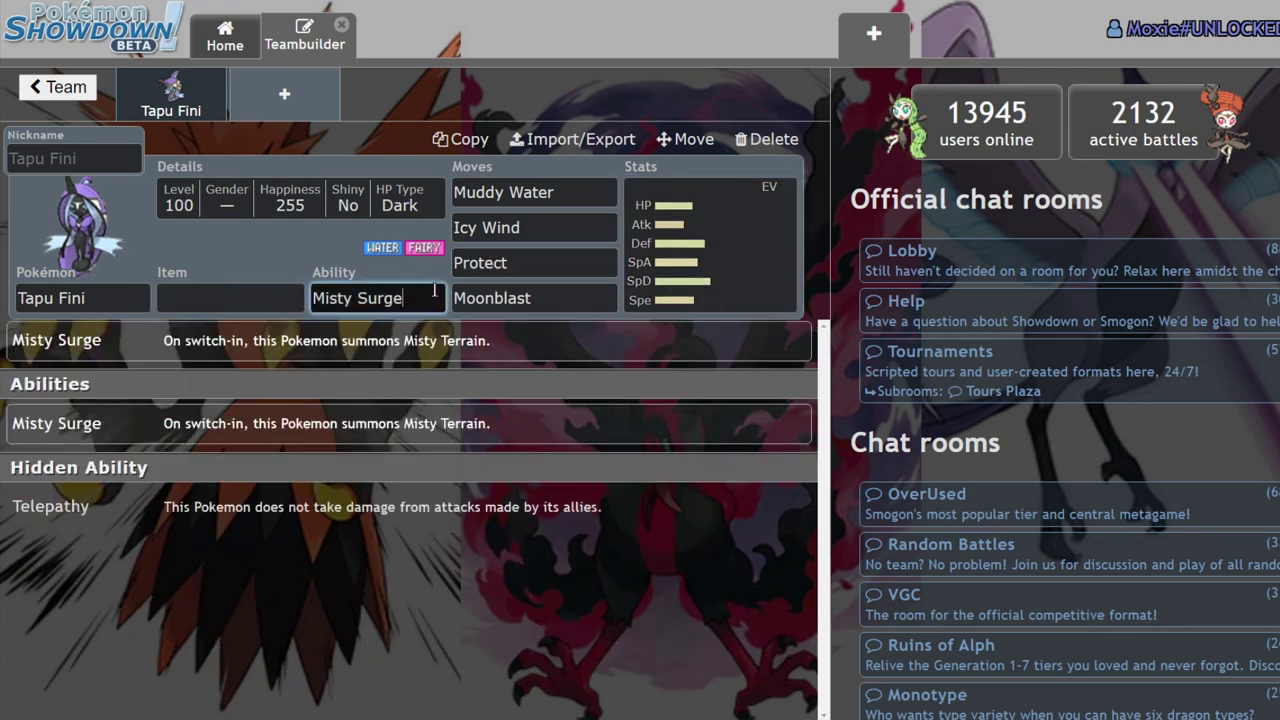
{"action": "left_click", "coordinate": [722, 245]}
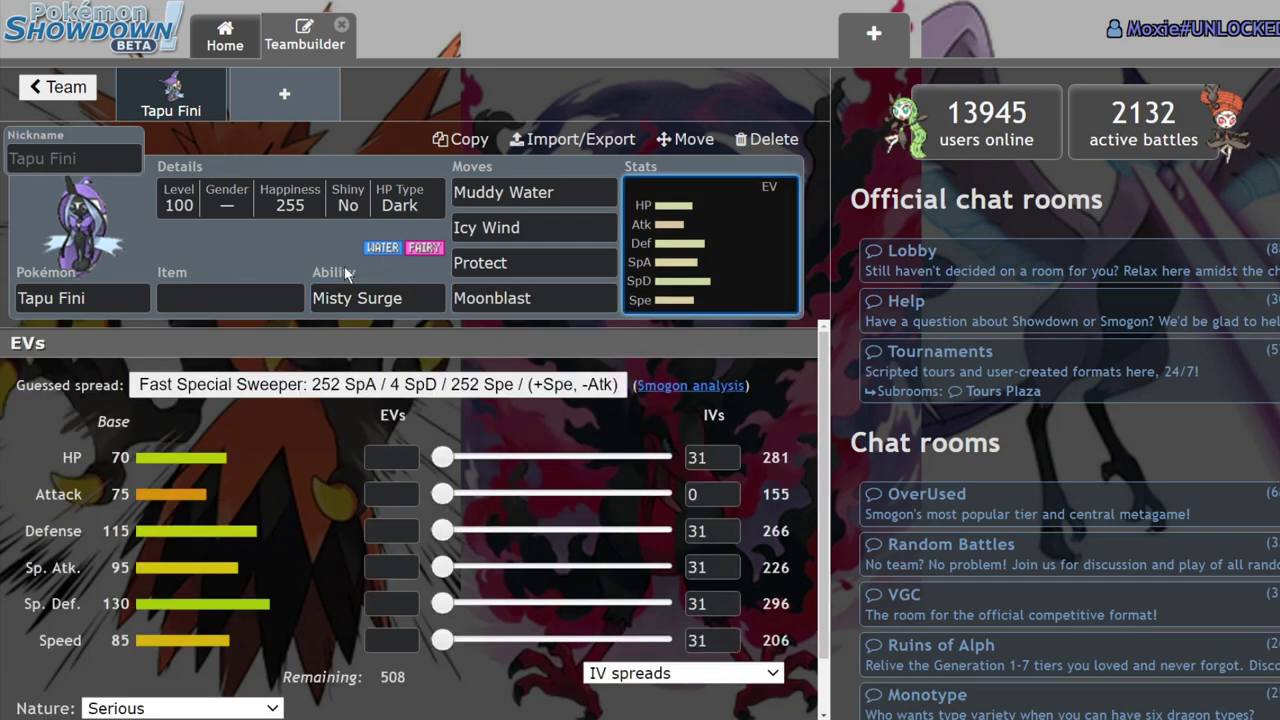
{"action": "left_click", "coordinate": [592, 227]}
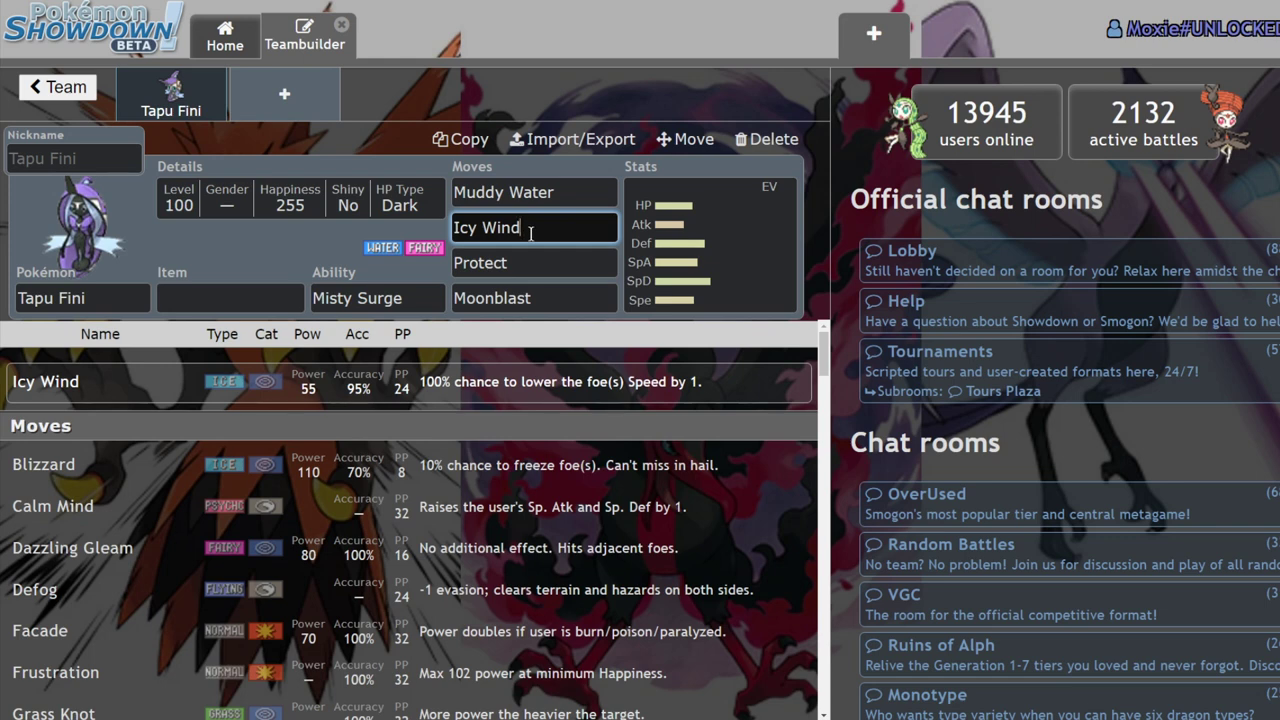
{"action": "left_click", "coordinate": [587, 190]}
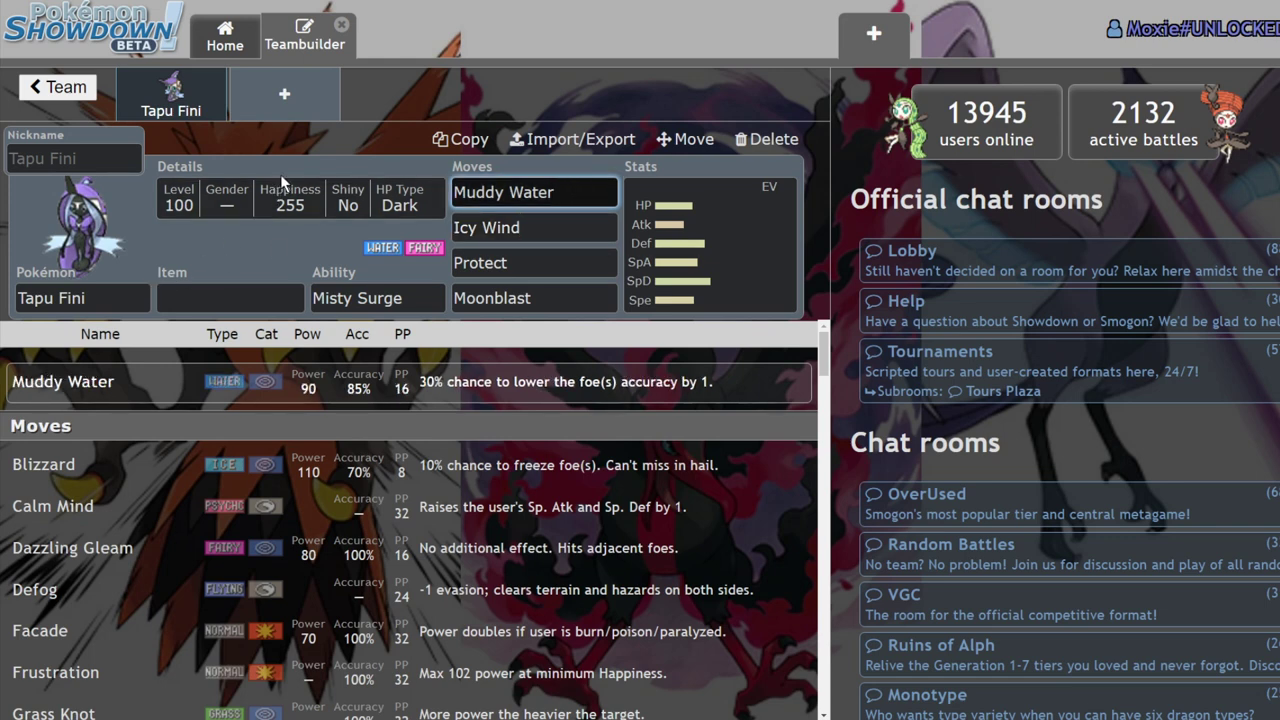
{"action": "left_click", "coordinate": [400, 299]}
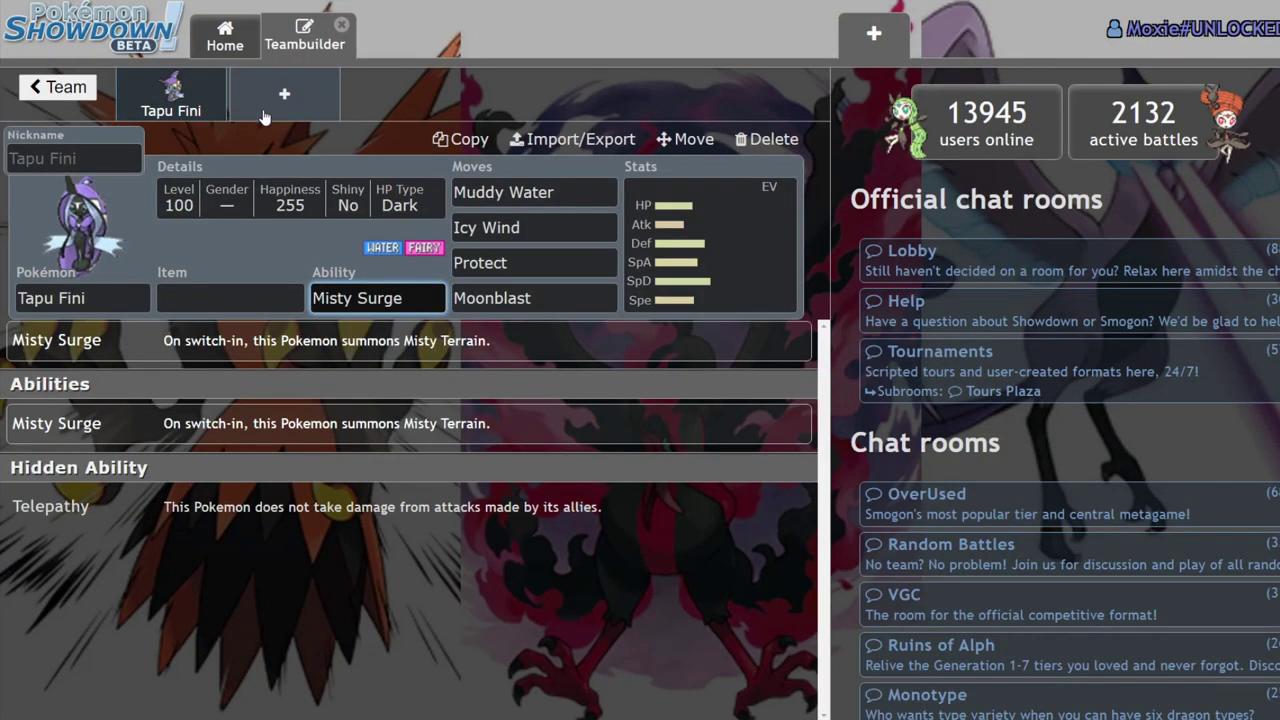
Step: Add Tornadus and Whimsicott to the team in two new slots
{"action": "left_click", "coordinate": [263, 112]}
{"action": "type", "text": "to"}
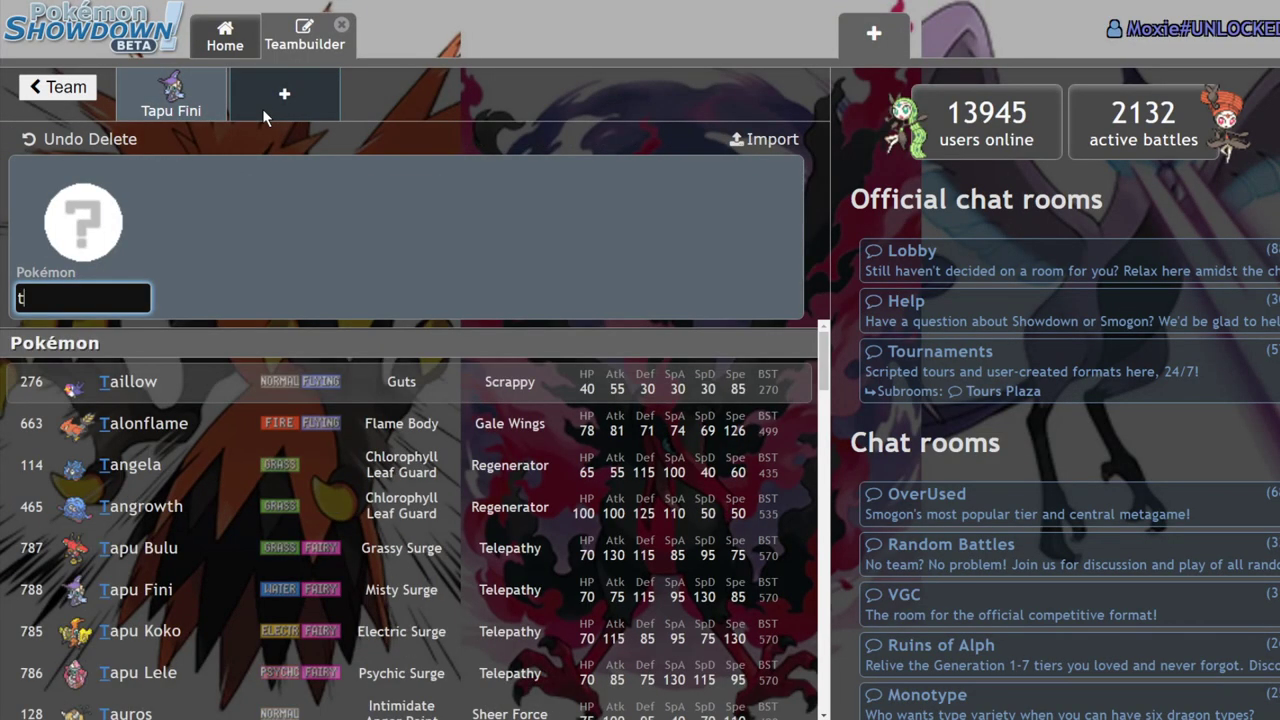
{"action": "type", "text": "rn"}
{"action": "left_click", "coordinate": [362, 378]}
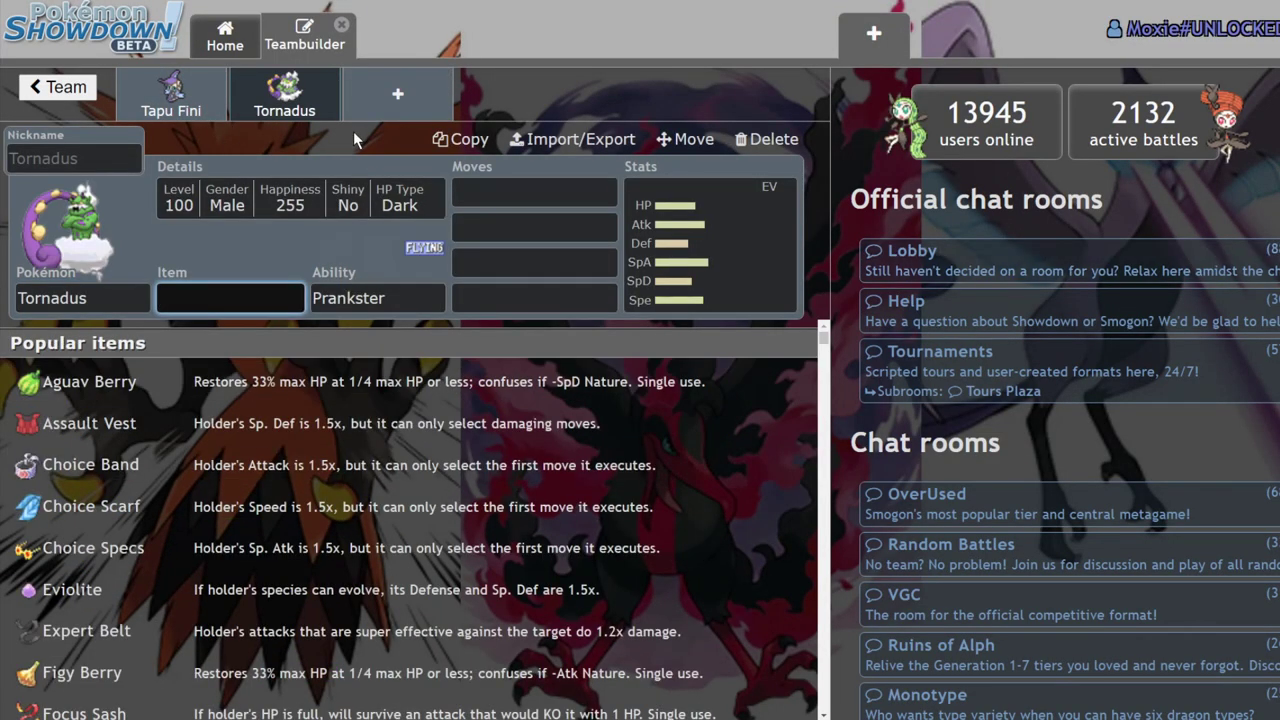
{"action": "left_click", "coordinate": [381, 108]}
{"action": "type", "text": "whim"}
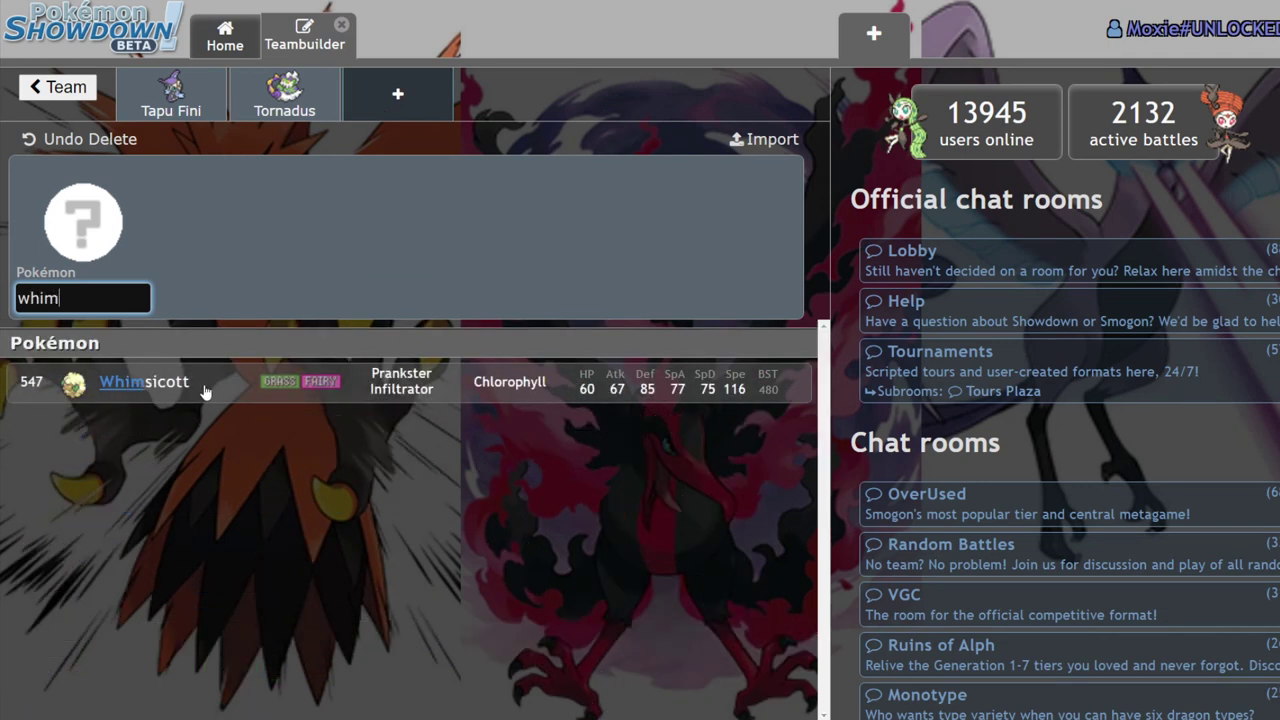
{"action": "left_click", "coordinate": [206, 385]}
Step: Give Whimsicott Tailwind as its first move and check its stats
{"action": "key", "text": "Tab"}
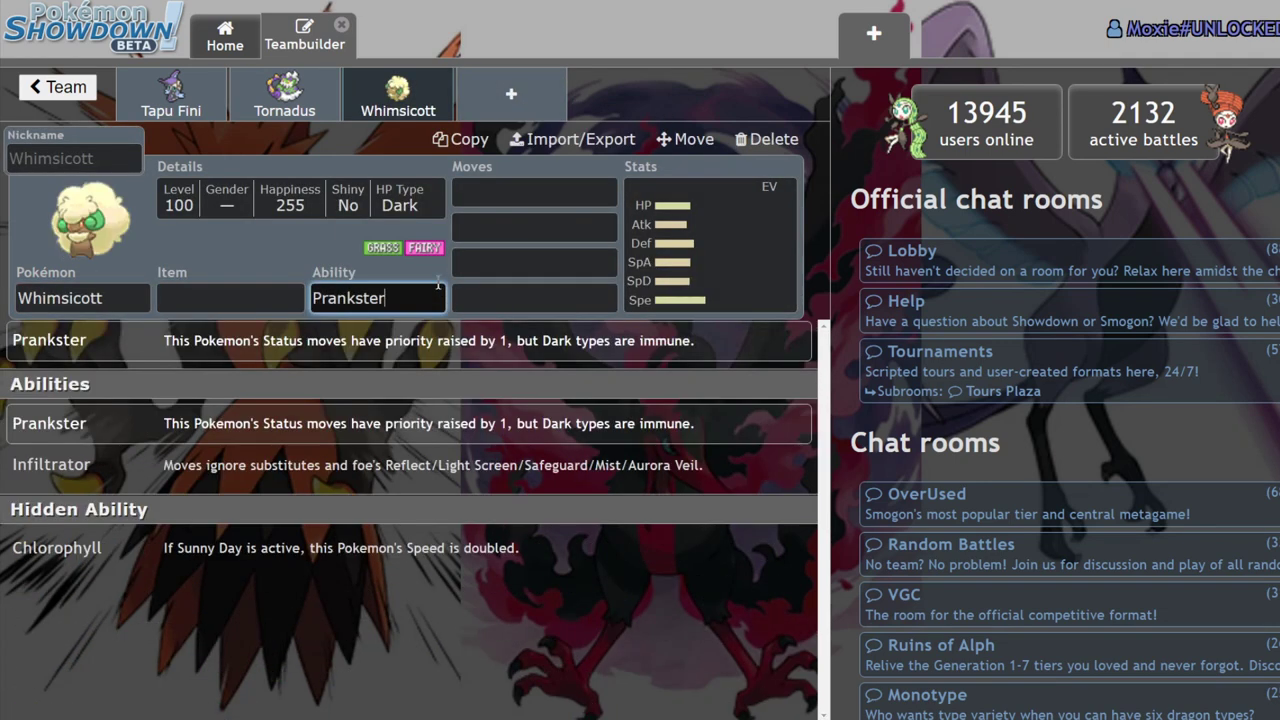
{"action": "left_click", "coordinate": [539, 195]}
{"action": "type", "text": "ai"}
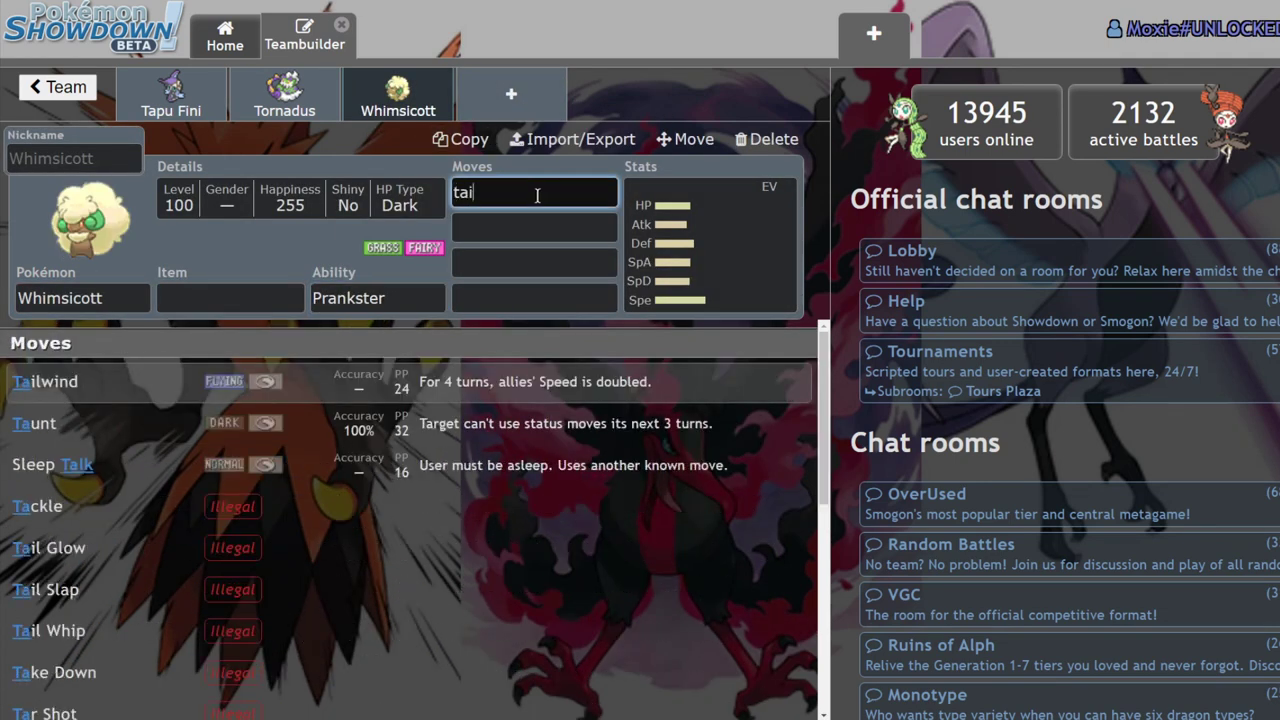
{"action": "type", "text": "l"}
{"action": "key", "text": "Return"}
{"action": "left_click", "coordinate": [690, 226]}
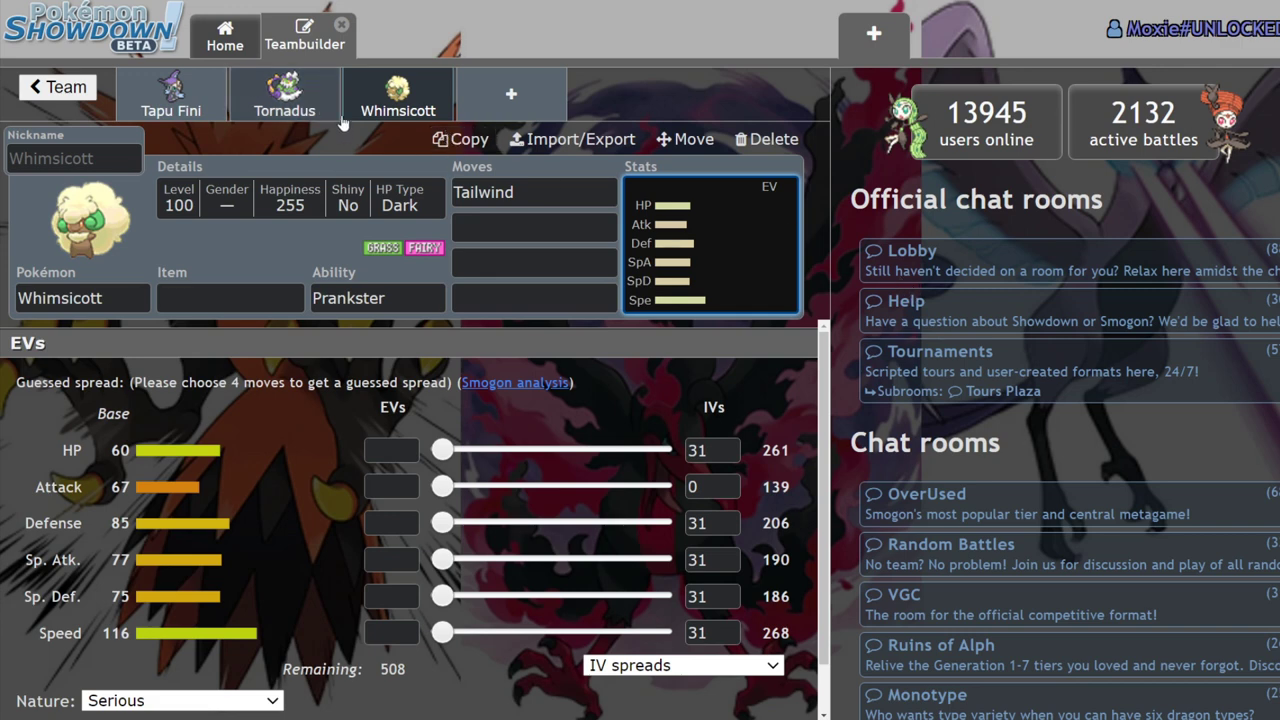
{"action": "left_click", "coordinate": [313, 114]}
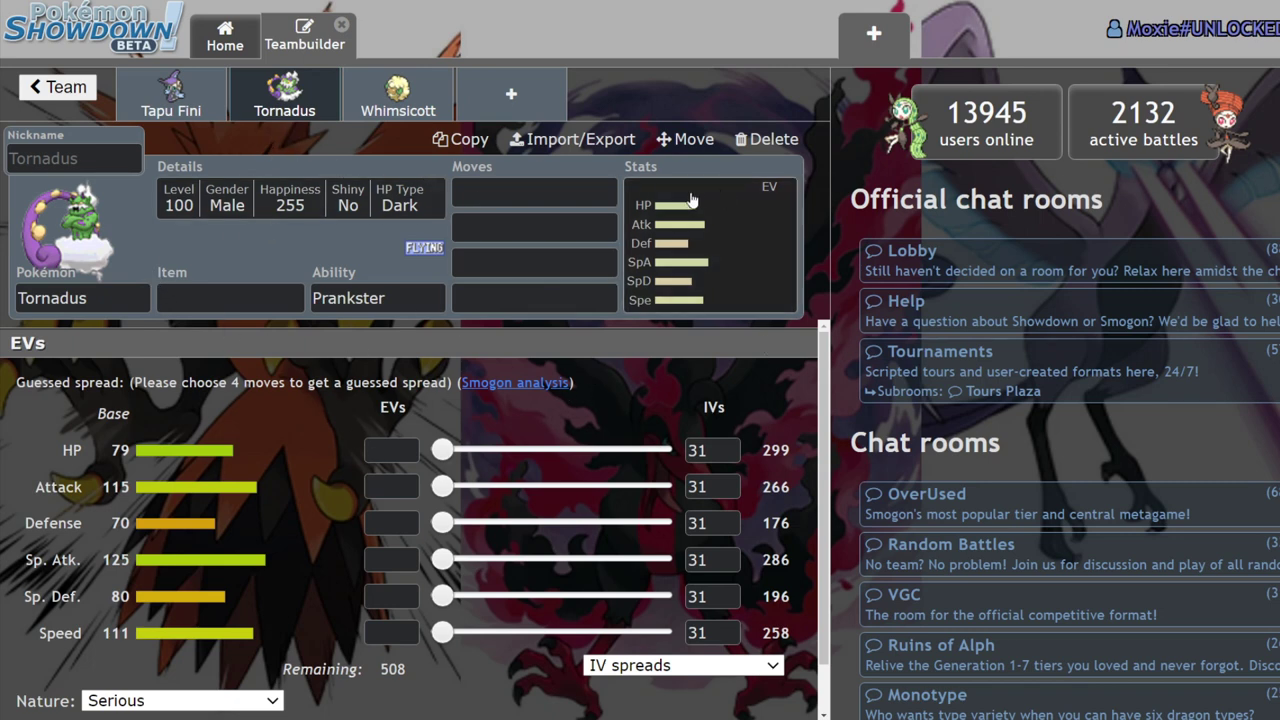
Step: Switch Tornadus's ability to Defiant and back to Prankster
{"action": "left_click", "coordinate": [507, 196]}
{"action": "left_click", "coordinate": [395, 297]}
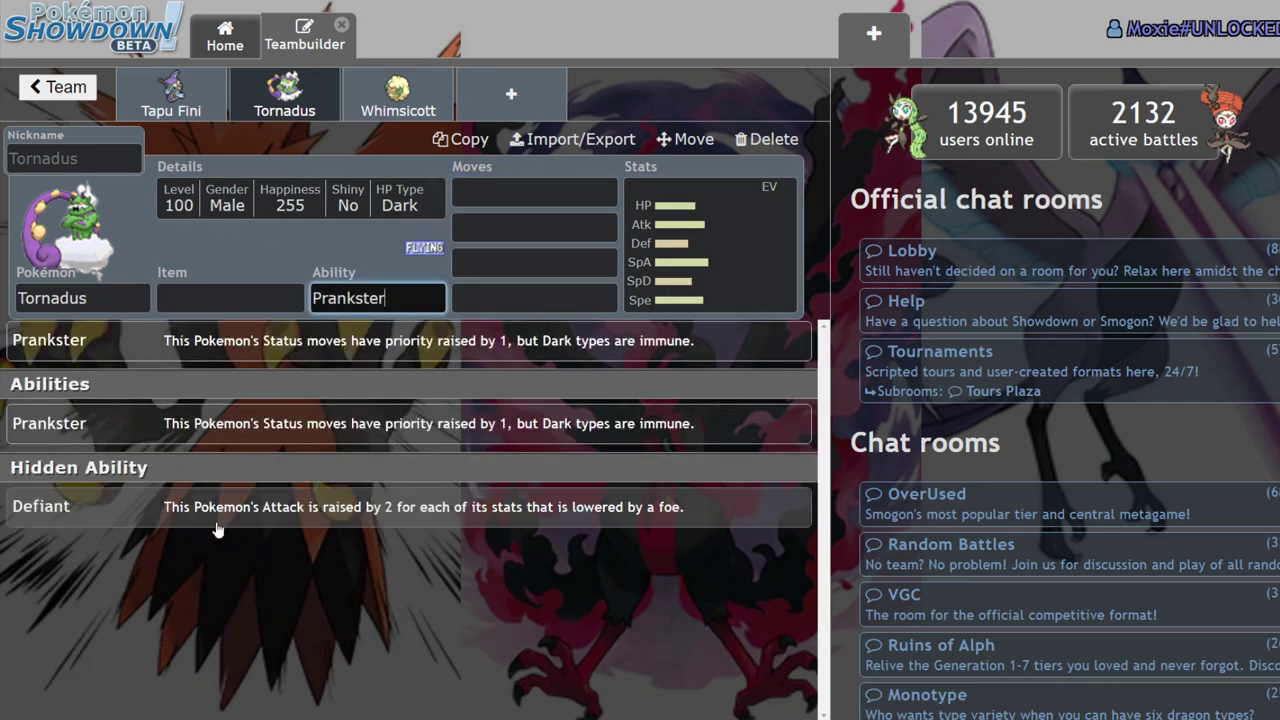
{"action": "left_click", "coordinate": [330, 346]}
{"action": "left_click", "coordinate": [395, 297]}
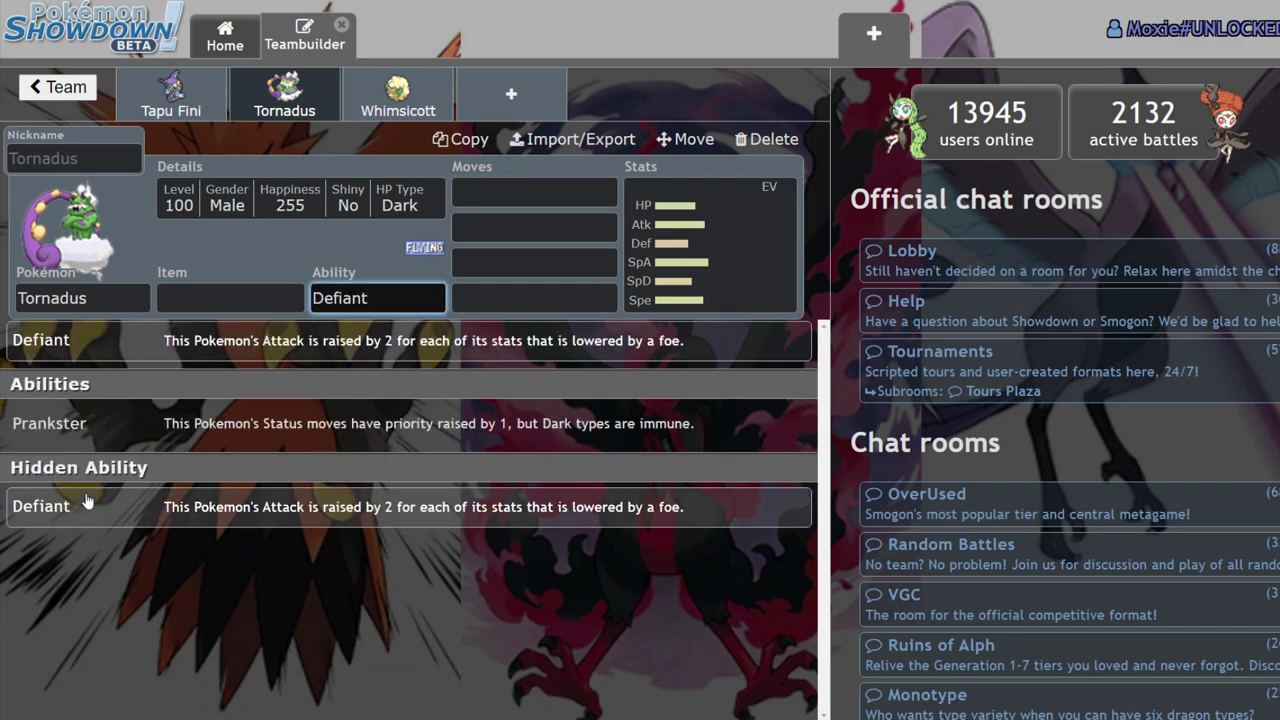
{"action": "left_click", "coordinate": [90, 425]}
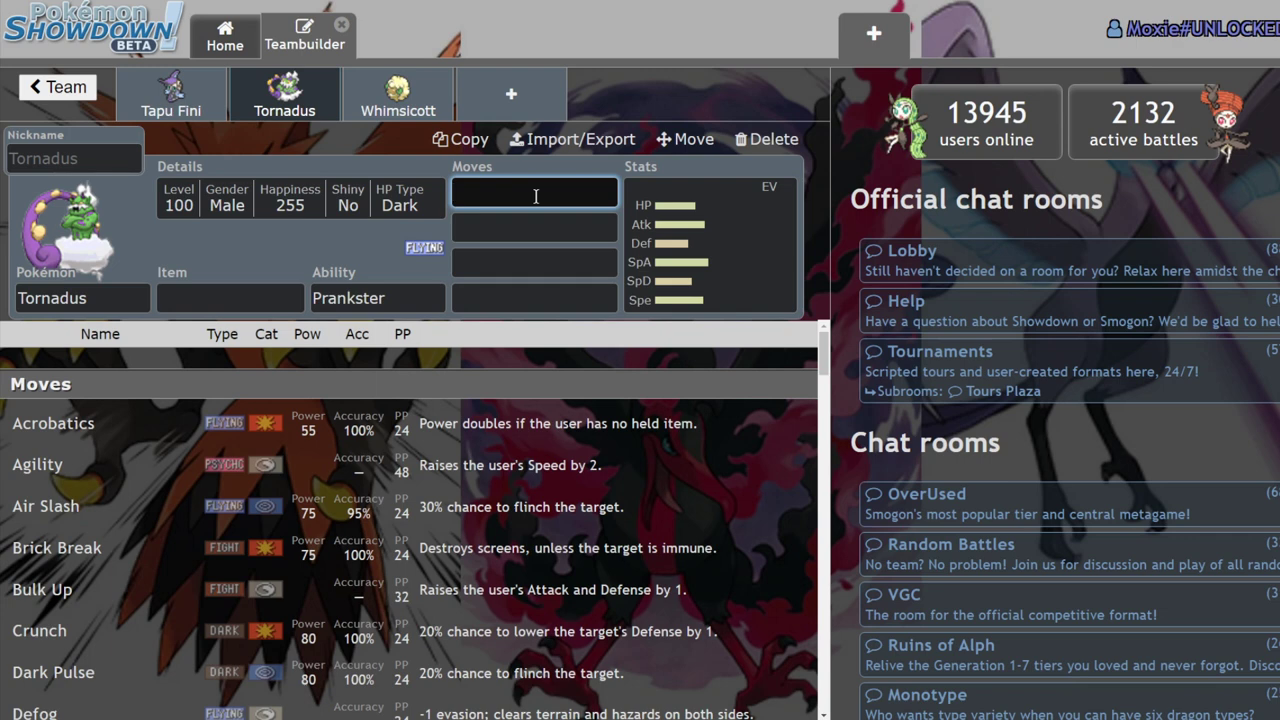
Step: Give Tornadus the moves Hurricane, Tailwind, Protect and Taunt
{"action": "type", "text": "hurri"}
{"action": "key", "text": "Return"}
{"action": "type", "text": "t"}
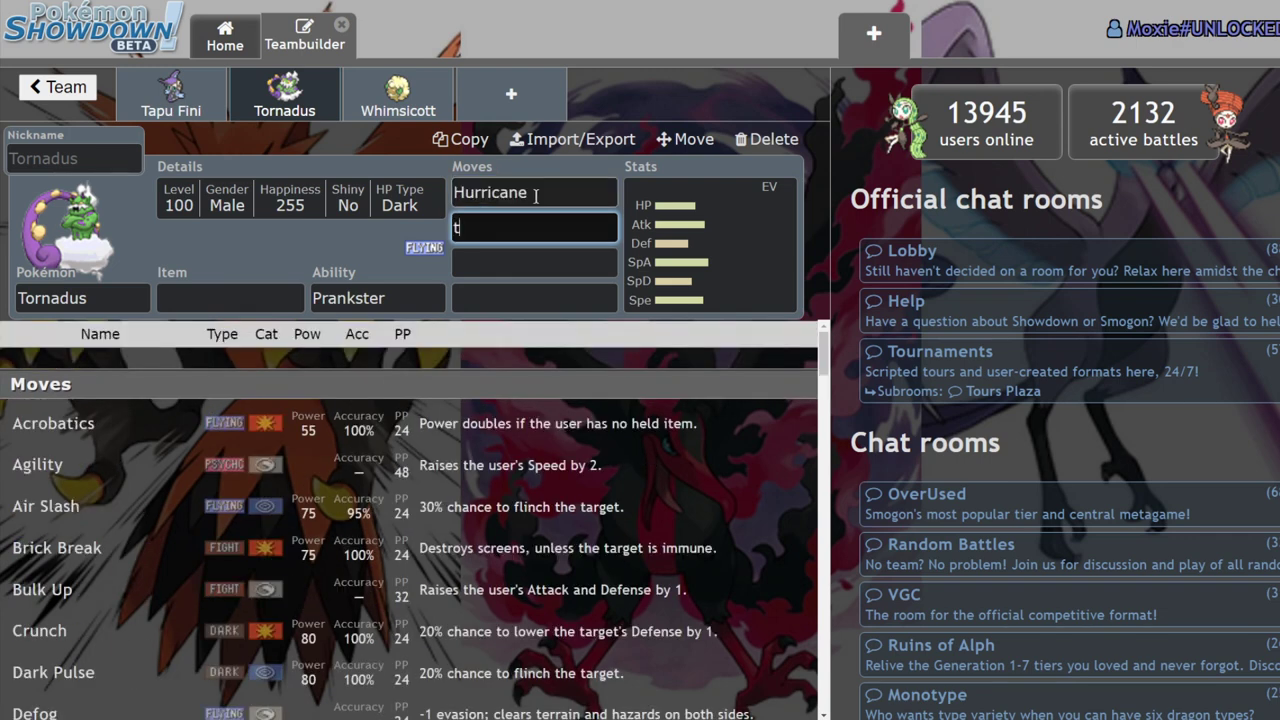
{"action": "type", "text": "ail"}
{"action": "key", "text": "Return"}
{"action": "type", "text": "pro"}
{"action": "key", "text": "Return"}
{"action": "type", "text": "t"}
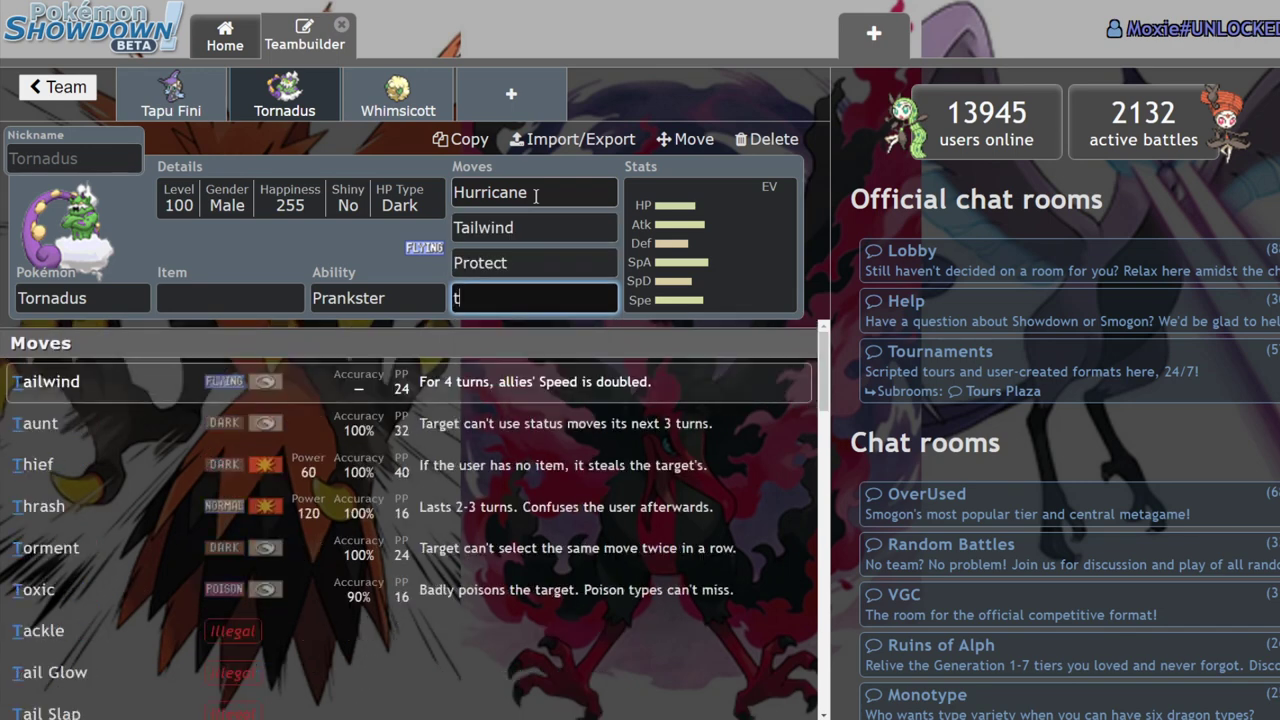
{"action": "type", "text": "aun"}
{"action": "key", "text": "Return"}
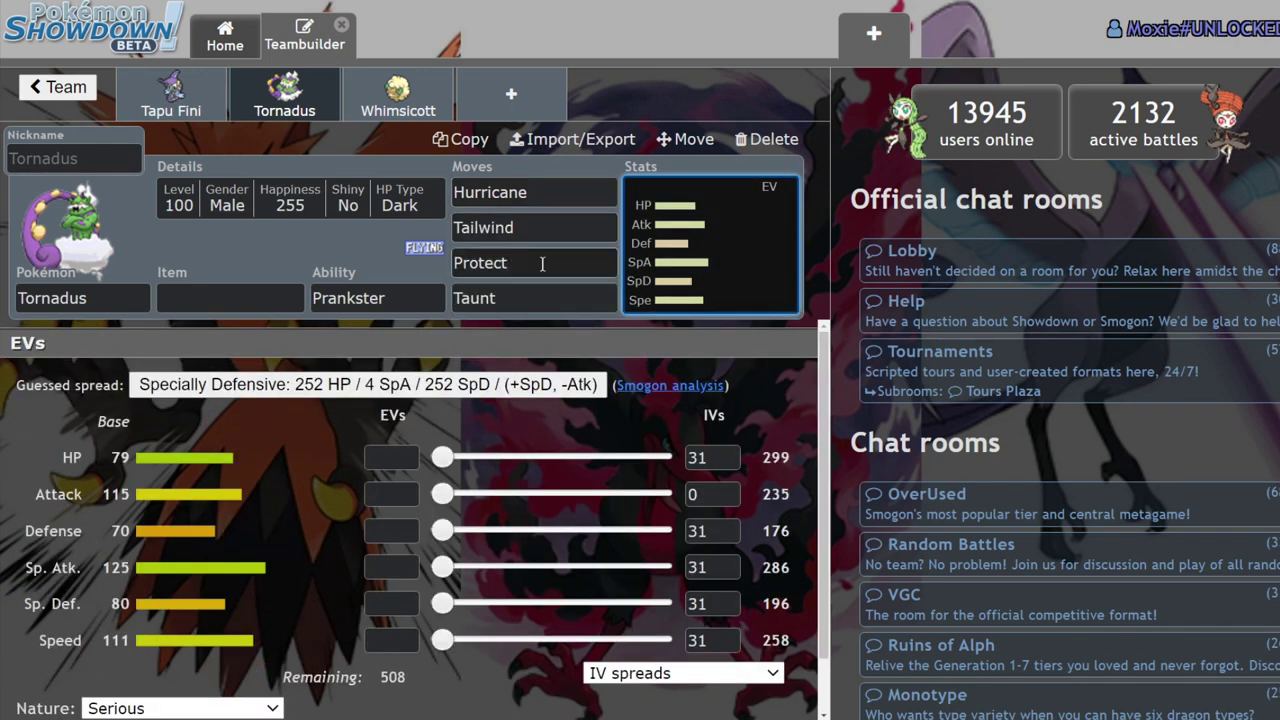
Step: Replace Hurricane with Air Slash in Tornadus's first move slot
{"action": "left_click", "coordinate": [542, 263]}
{"action": "left_click", "coordinate": [587, 195]}
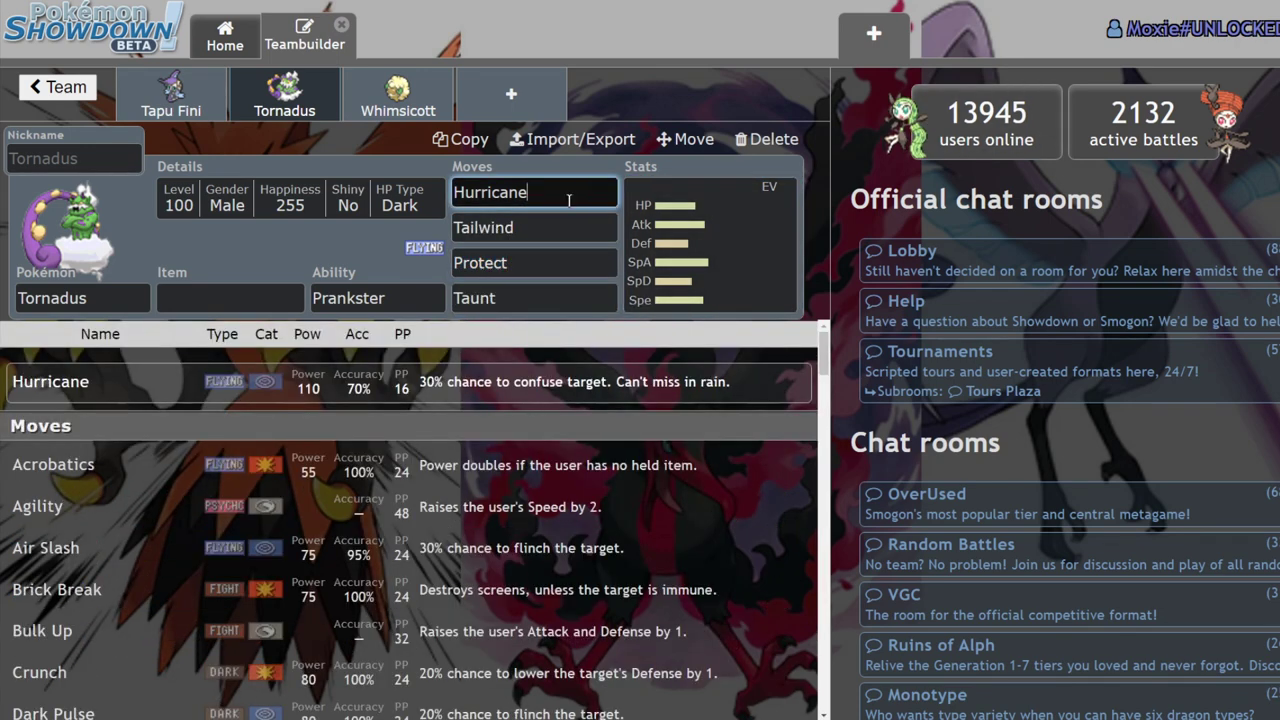
{"action": "double_click", "coordinate": [568, 200]}
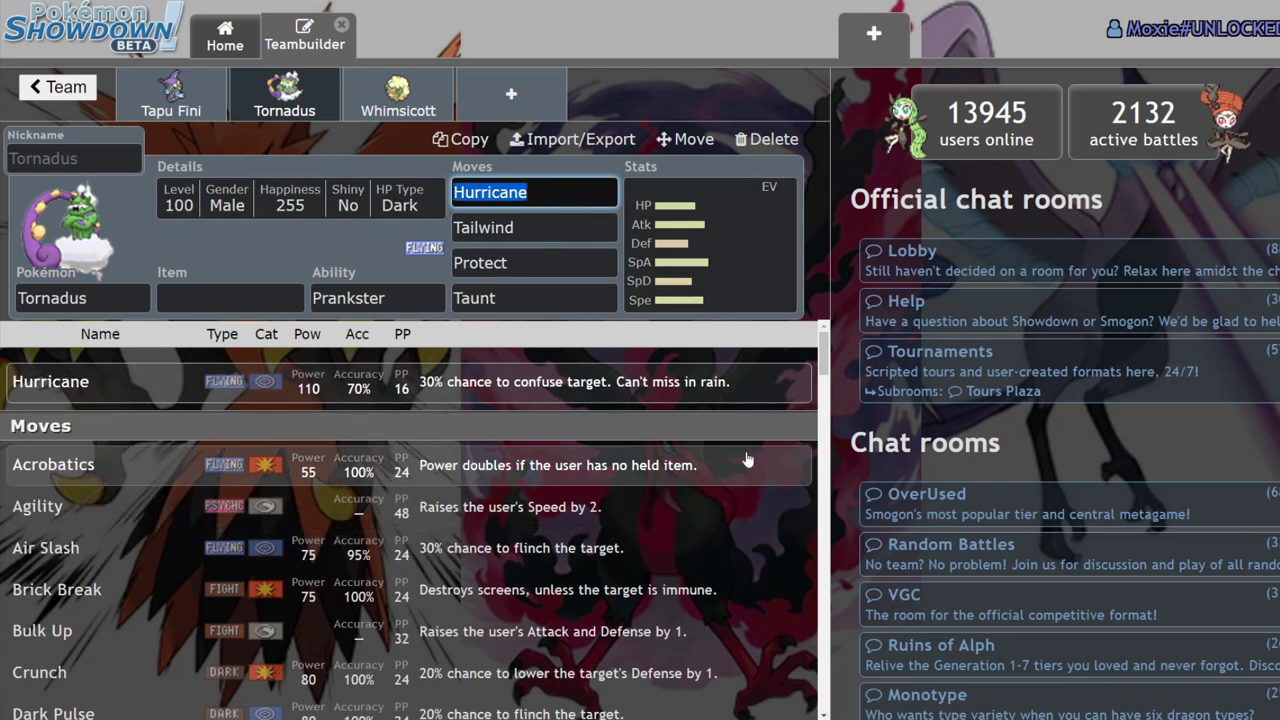
{"action": "type", "text": "air"}
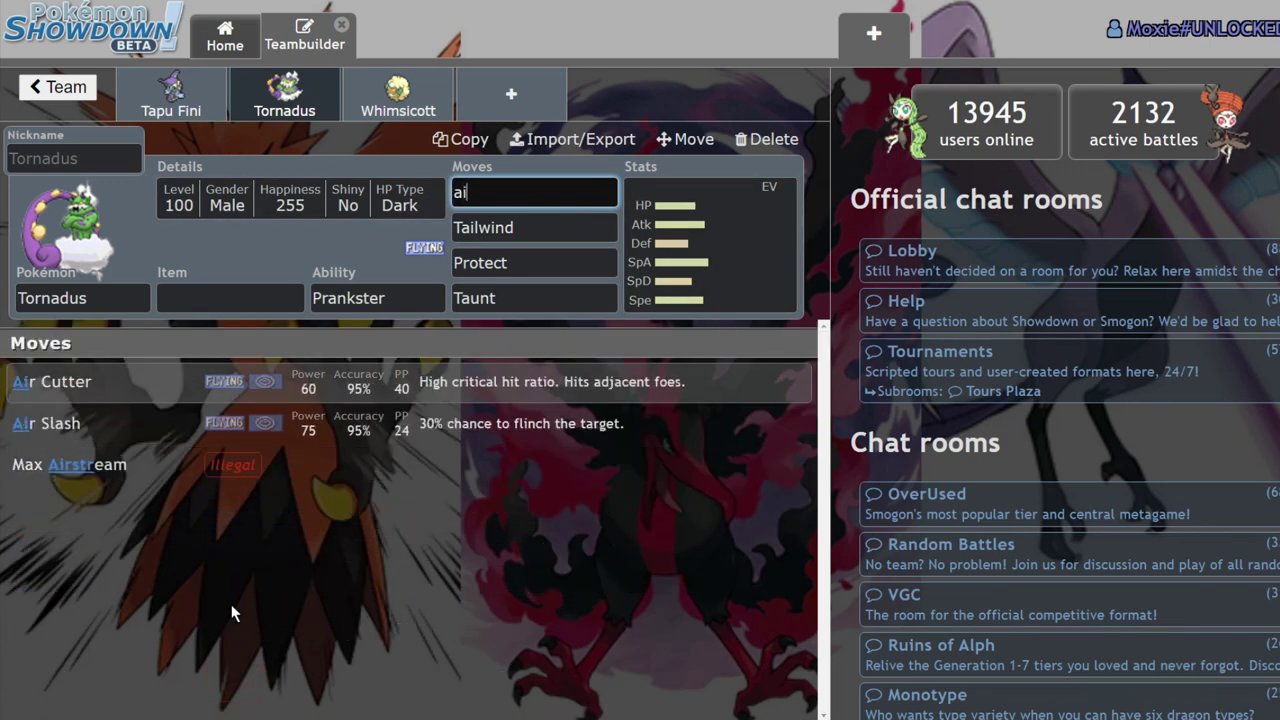
{"action": "left_click", "coordinate": [190, 423]}
Step: Set Tornadus's nature to Timid in the stats editor
{"action": "left_click", "coordinate": [646, 260]}
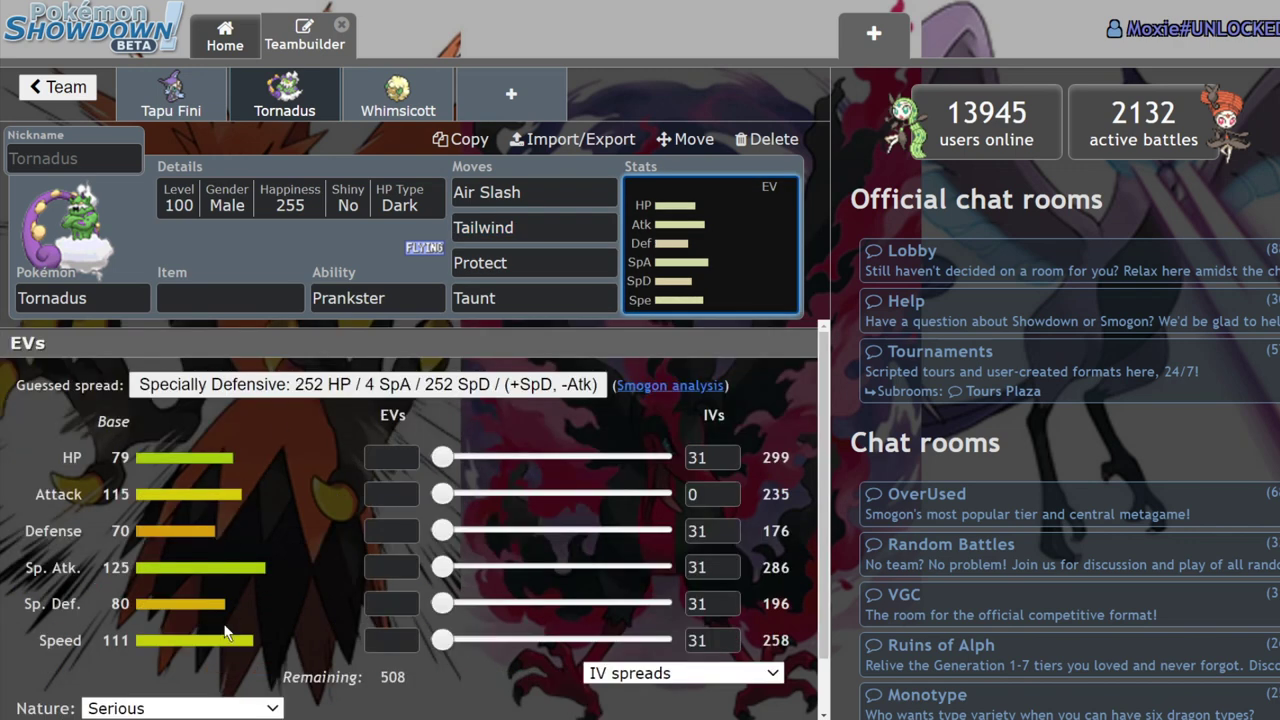
{"action": "left_click", "coordinate": [212, 706]}
{"action": "left_click", "coordinate": [182, 562]}
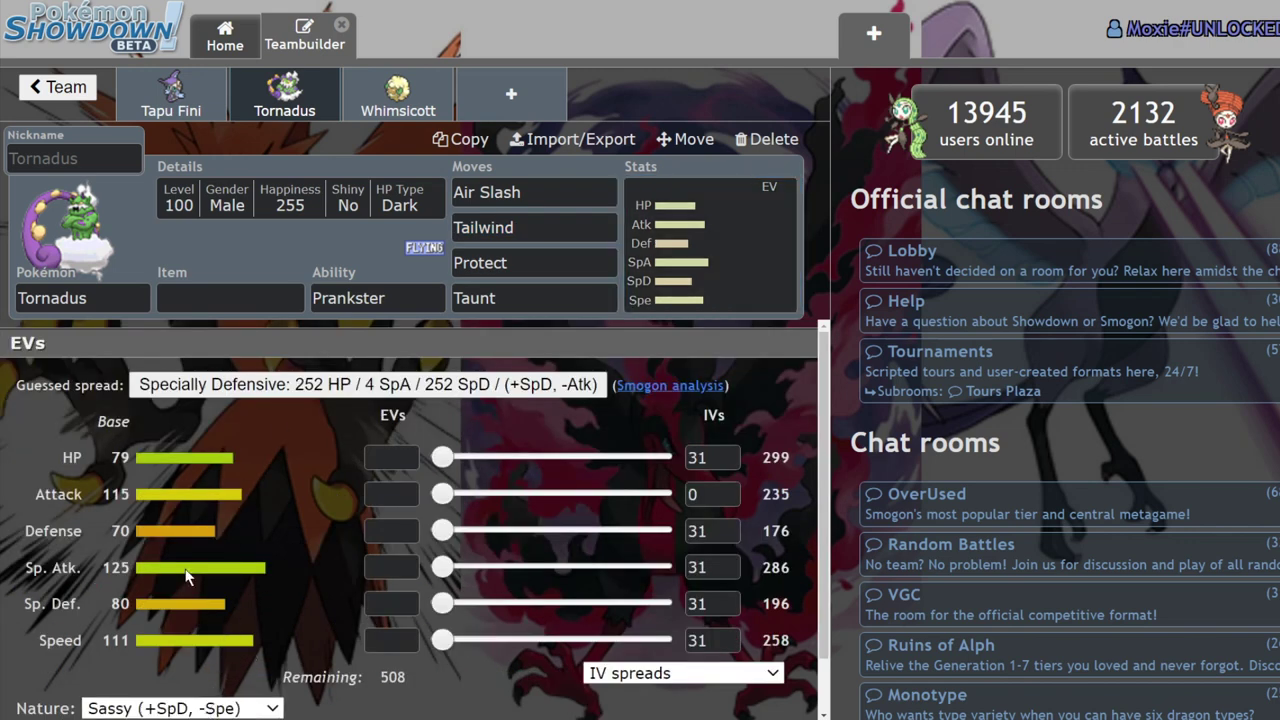
{"action": "scroll", "coordinate": [160, 702], "scroll_direction": "down", "scroll_amount": 2}
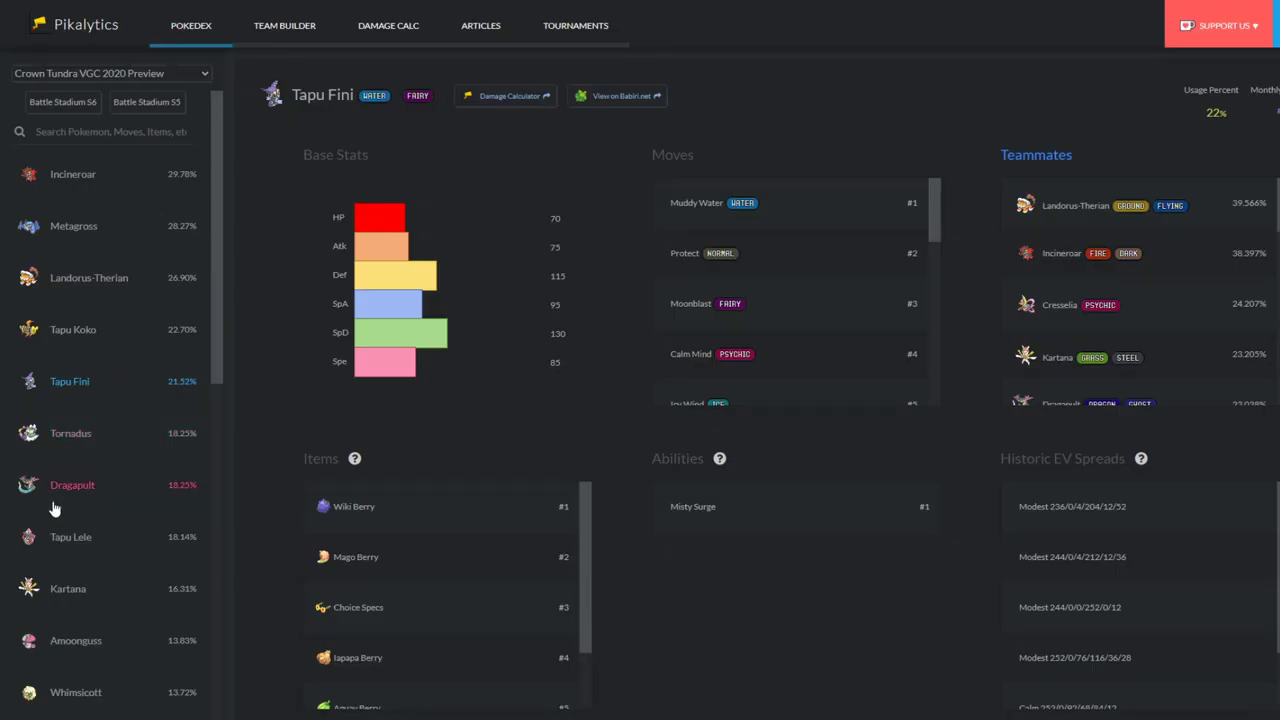
Step: Browse Pikalytics usage for Incineroar, Metagross, Landorus-Therian, Tapu Koko, Tapu Fini, Tornadus, then Dragapult
{"action": "left_click", "coordinate": [110, 178]}
{"action": "left_click", "coordinate": [114, 224]}
{"action": "left_click", "coordinate": [120, 279]}
{"action": "left_click", "coordinate": [120, 352]}
{"action": "left_click", "coordinate": [125, 388]}
{"action": "left_click", "coordinate": [131, 440]}
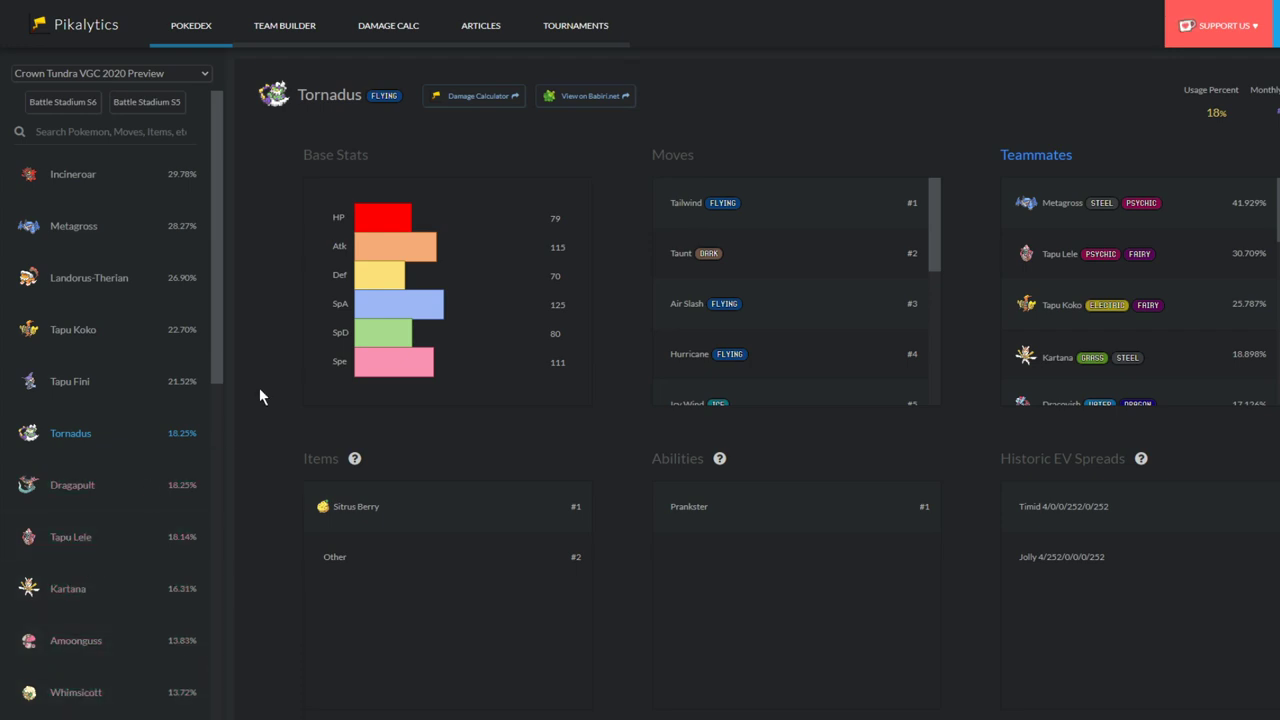
{"action": "left_click", "coordinate": [113, 480]}
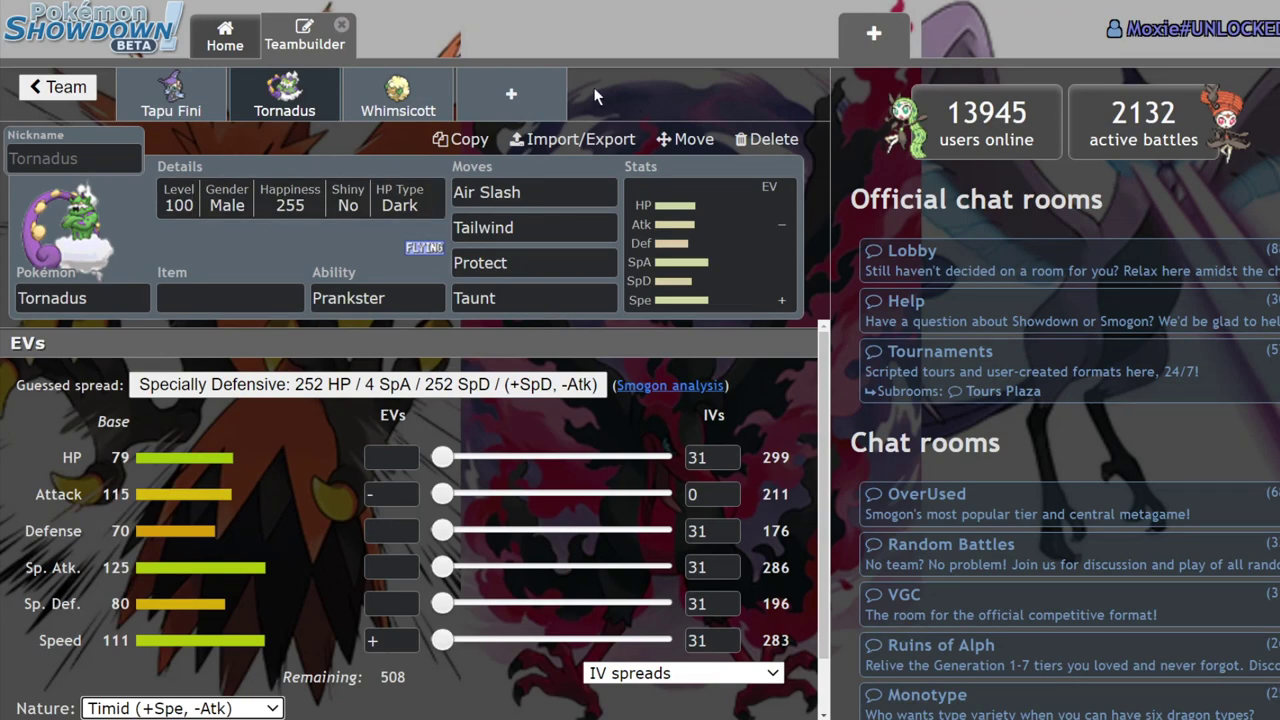
Step: Add Dragapult to a new team slot by searching 'draga'
{"action": "left_click", "coordinate": [511, 93]}
{"action": "type", "text": "dra"}
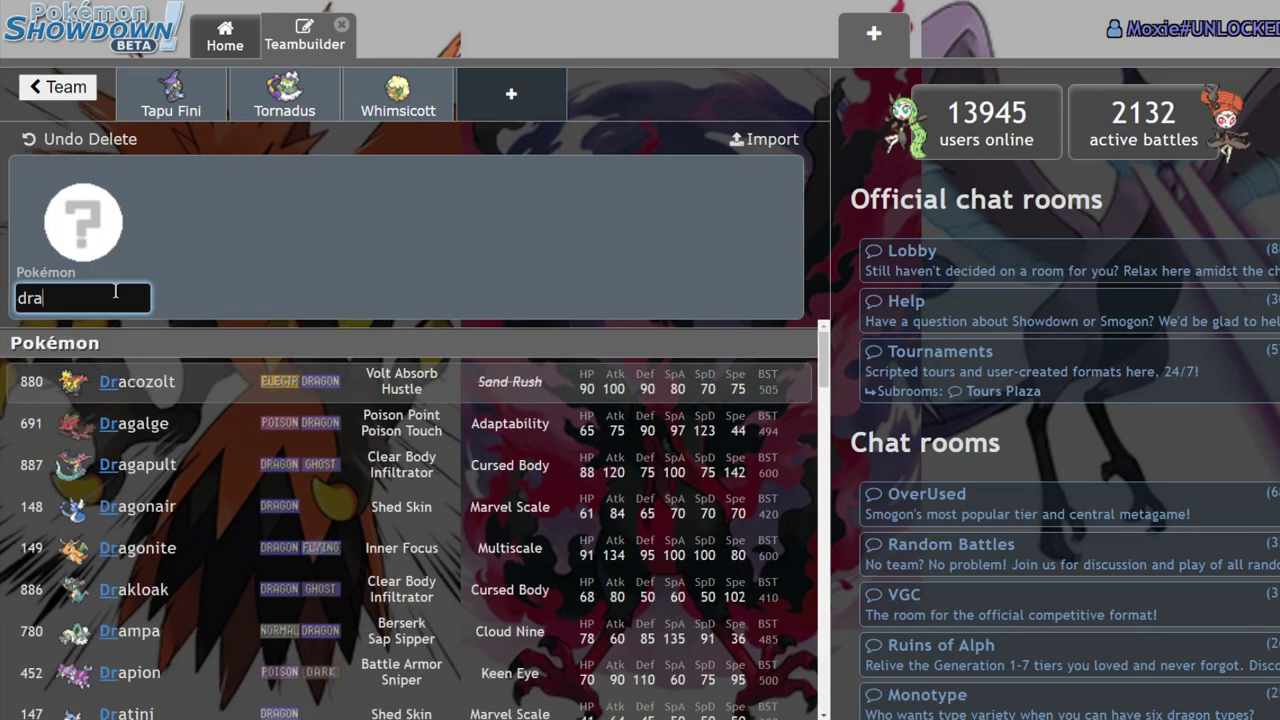
{"action": "type", "text": "ga"}
{"action": "left_click", "coordinate": [251, 423]}
{"action": "left_click", "coordinate": [645, 205]}
Step: Add Tapu Koko as another team member by searching 'ta'
{"action": "left_click", "coordinate": [622, 97]}
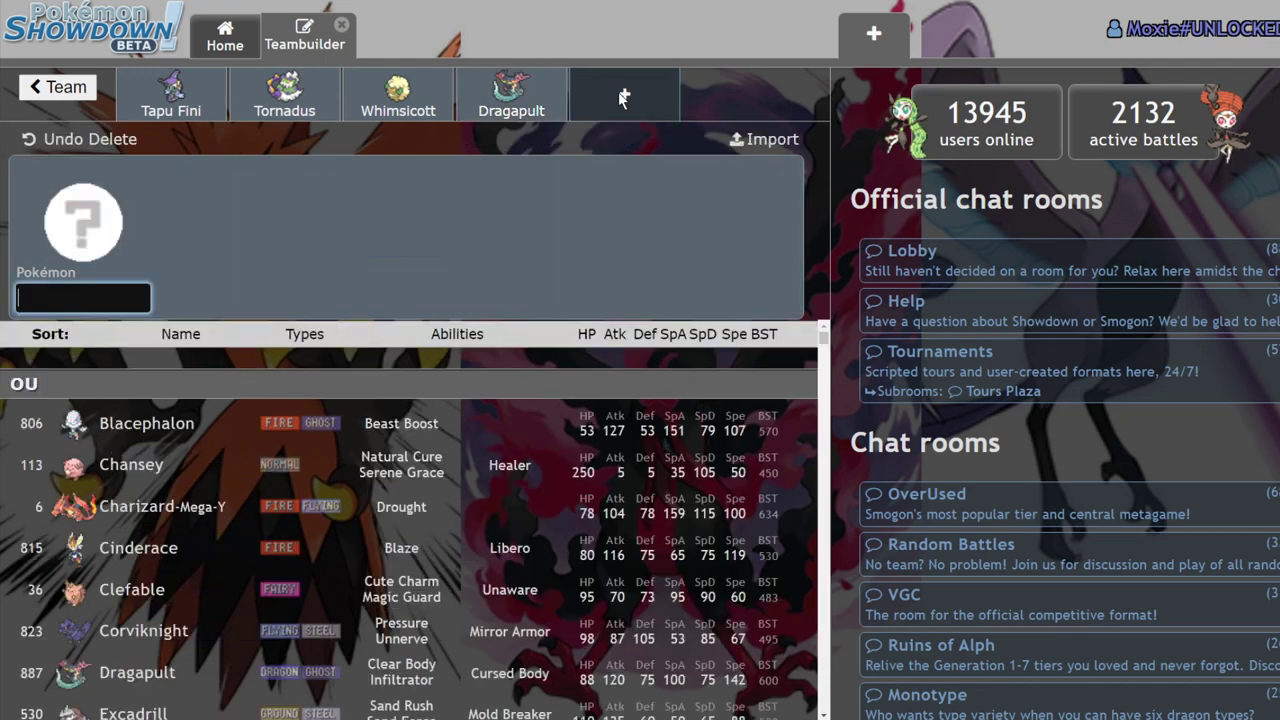
{"action": "type", "text": "ta"}
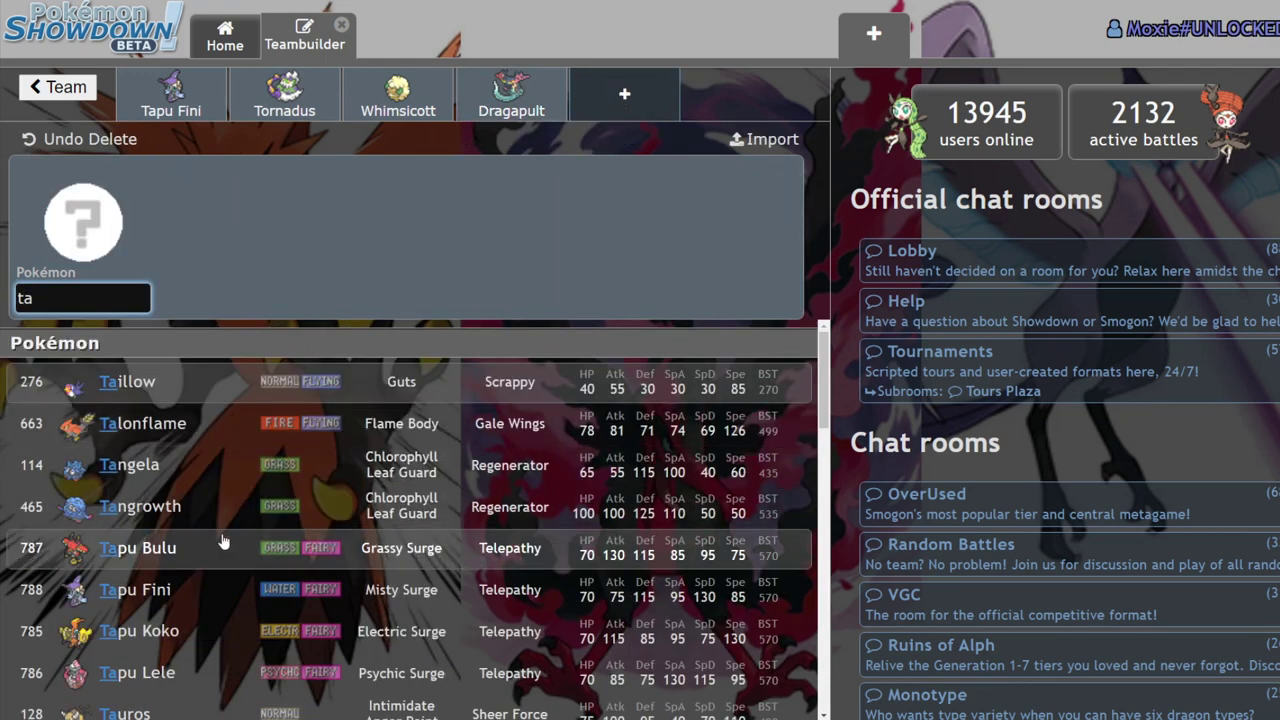
{"action": "left_click", "coordinate": [280, 630]}
Step: Add Ninjask, delete it again, and return to Dragapult's set
{"action": "left_click", "coordinate": [710, 95]}
{"action": "type", "text": "n"}
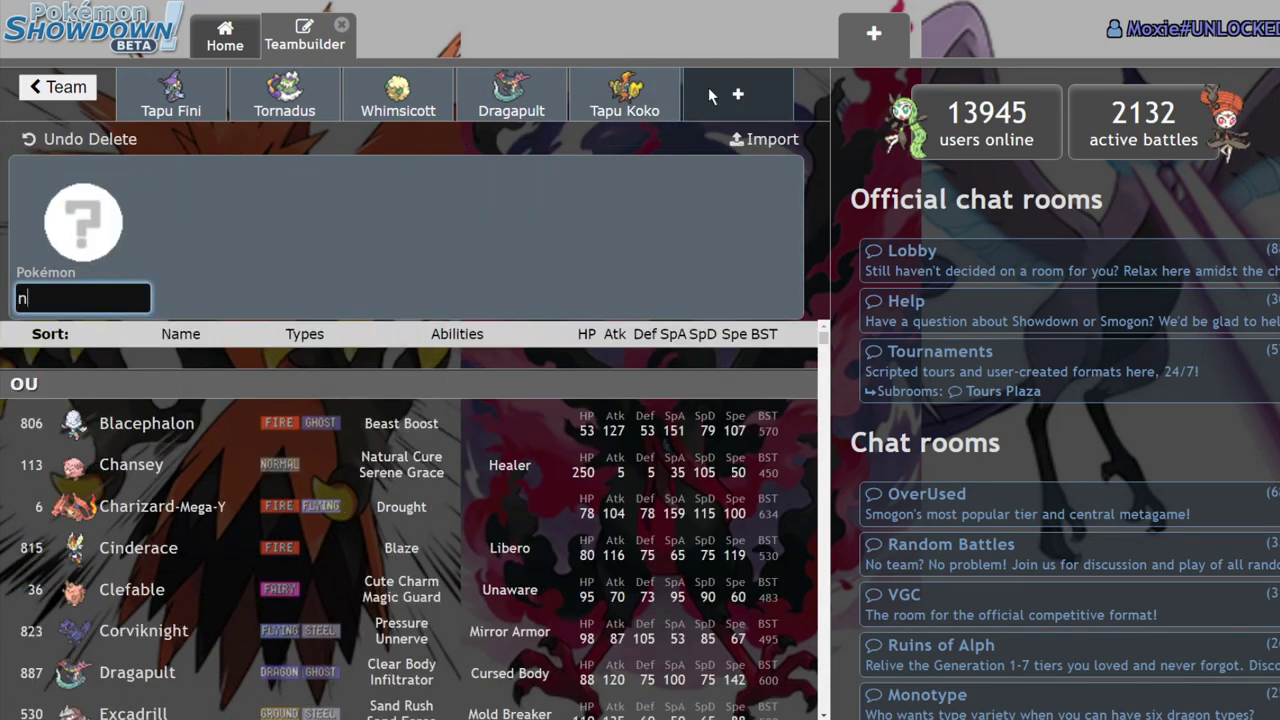
{"action": "type", "text": "in"}
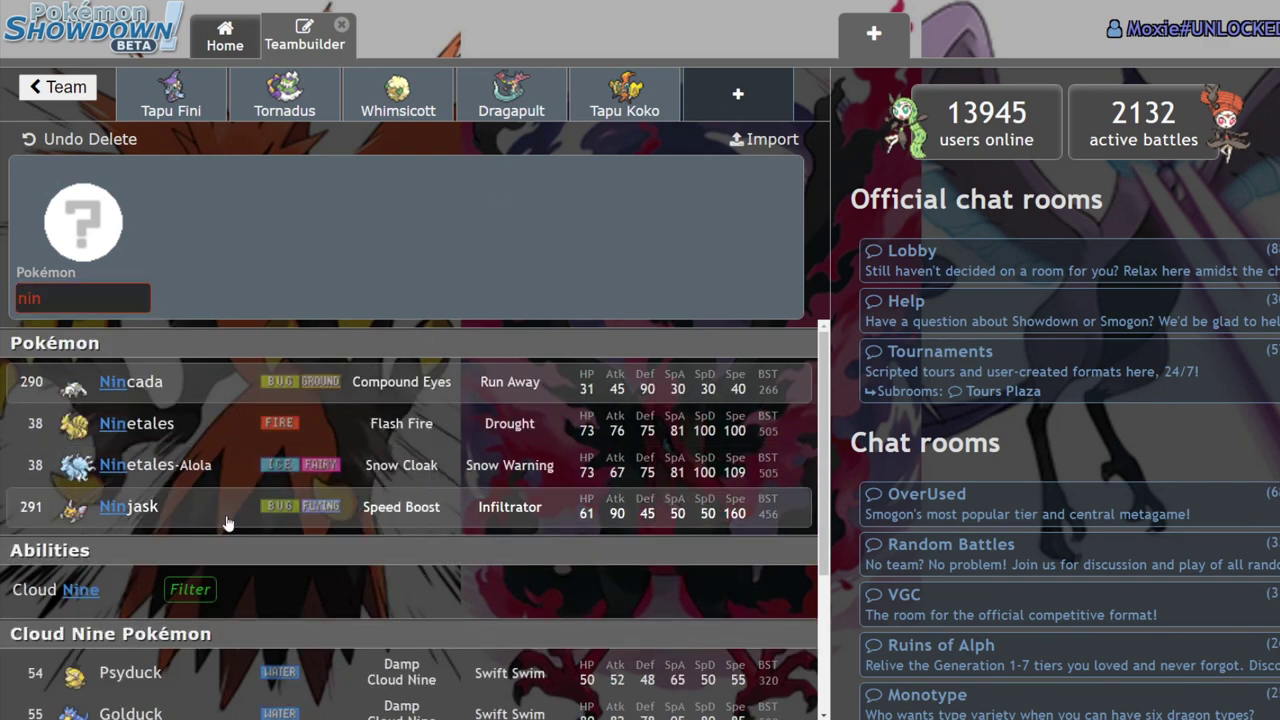
{"action": "left_click", "coordinate": [250, 514]}
{"action": "left_click", "coordinate": [700, 268]}
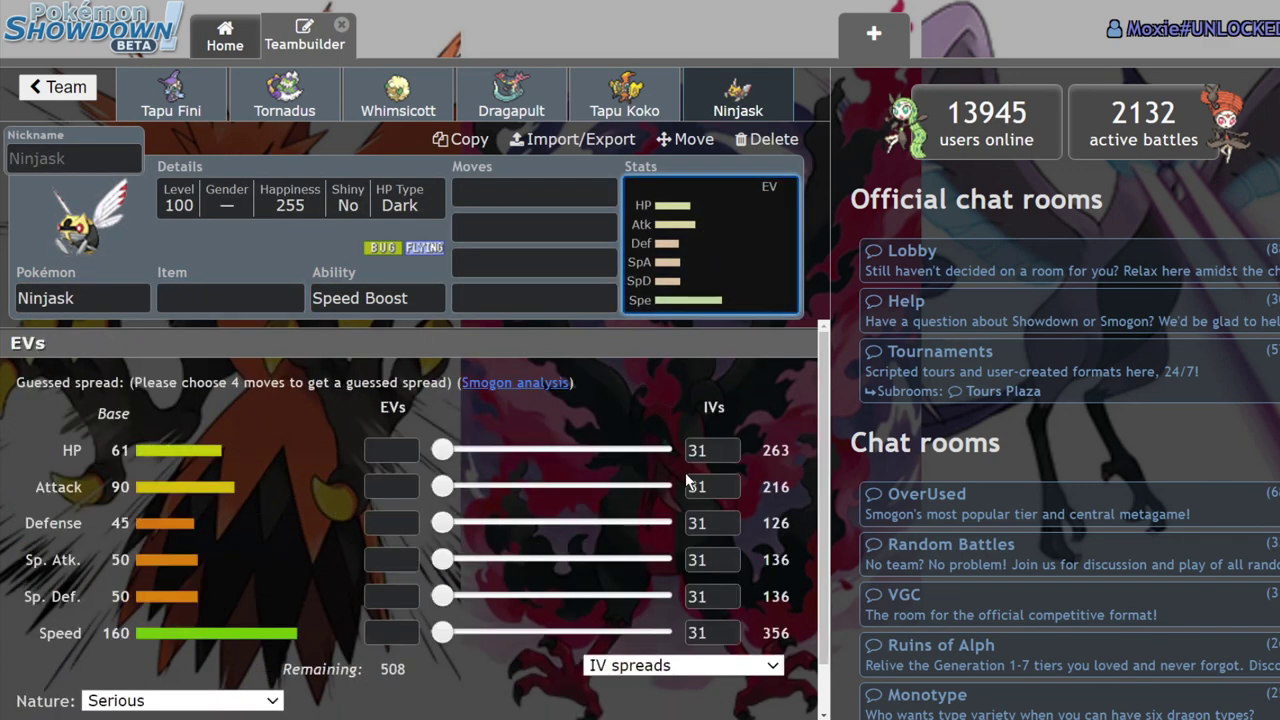
{"action": "left_click", "coordinate": [770, 140]}
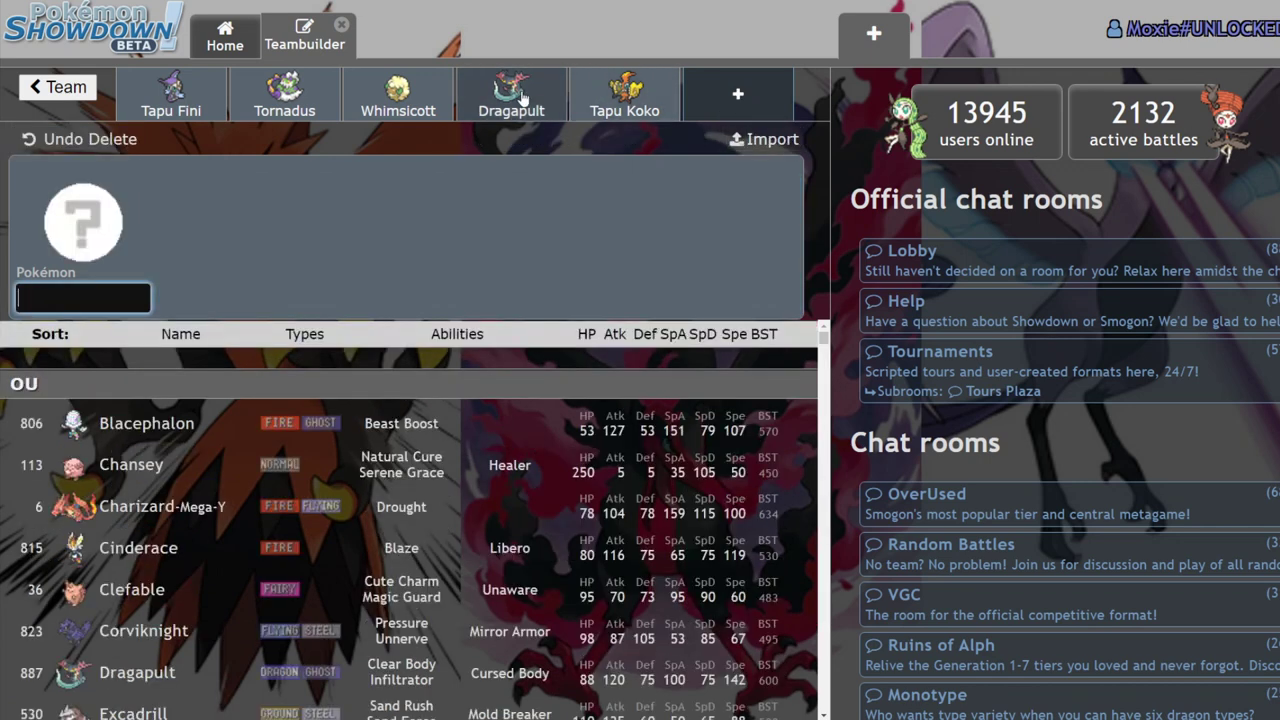
{"action": "left_click", "coordinate": [464, 86]}
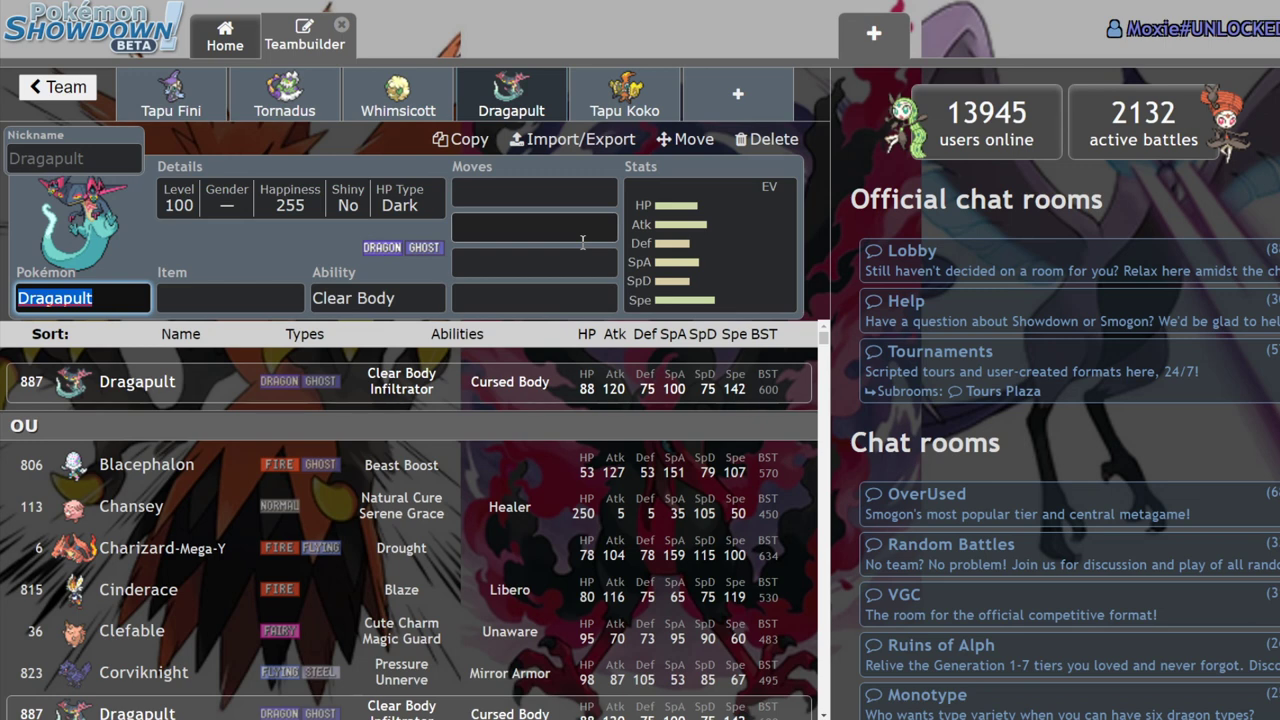
Step: Search 'liea' and select Weakness Policy as Dragapult's held item
{"action": "left_click", "coordinate": [238, 303]}
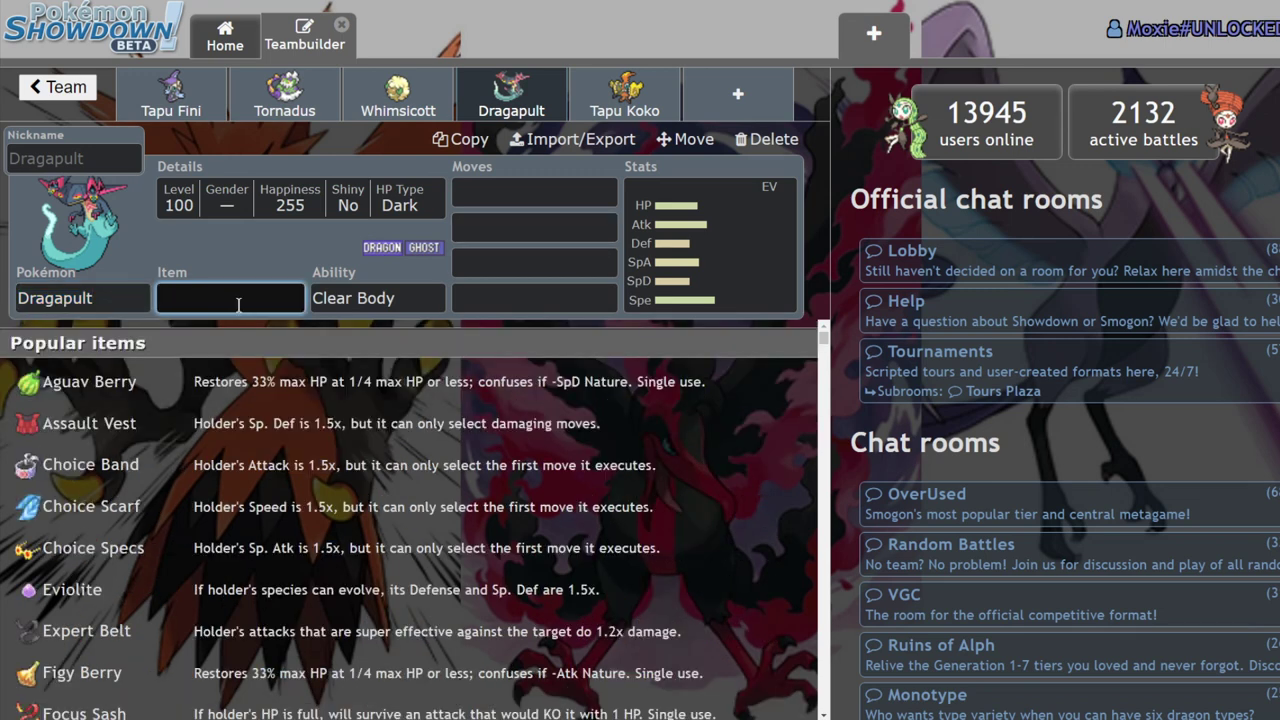
{"action": "type", "text": "li"}
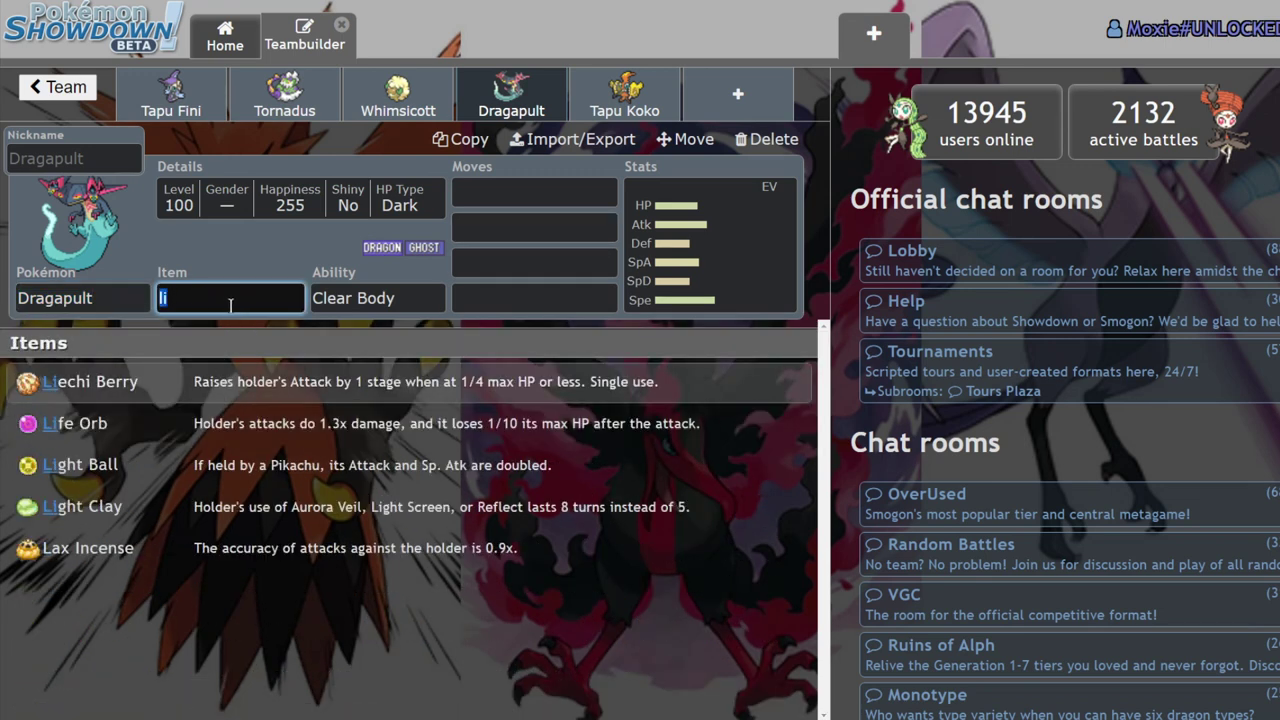
{"action": "type", "text": "ea"}
{"action": "left_click", "coordinate": [100, 381]}
{"action": "left_click", "coordinate": [755, 257]}
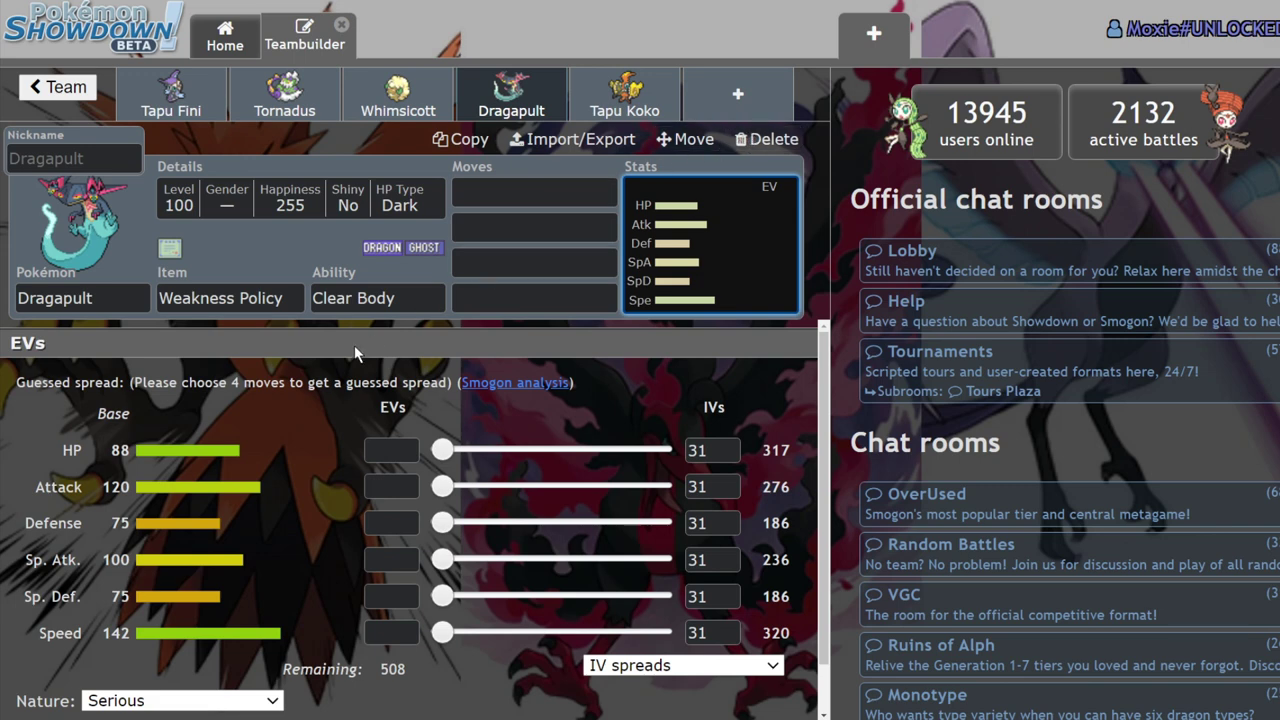
{"action": "left_click", "coordinate": [512, 185]}
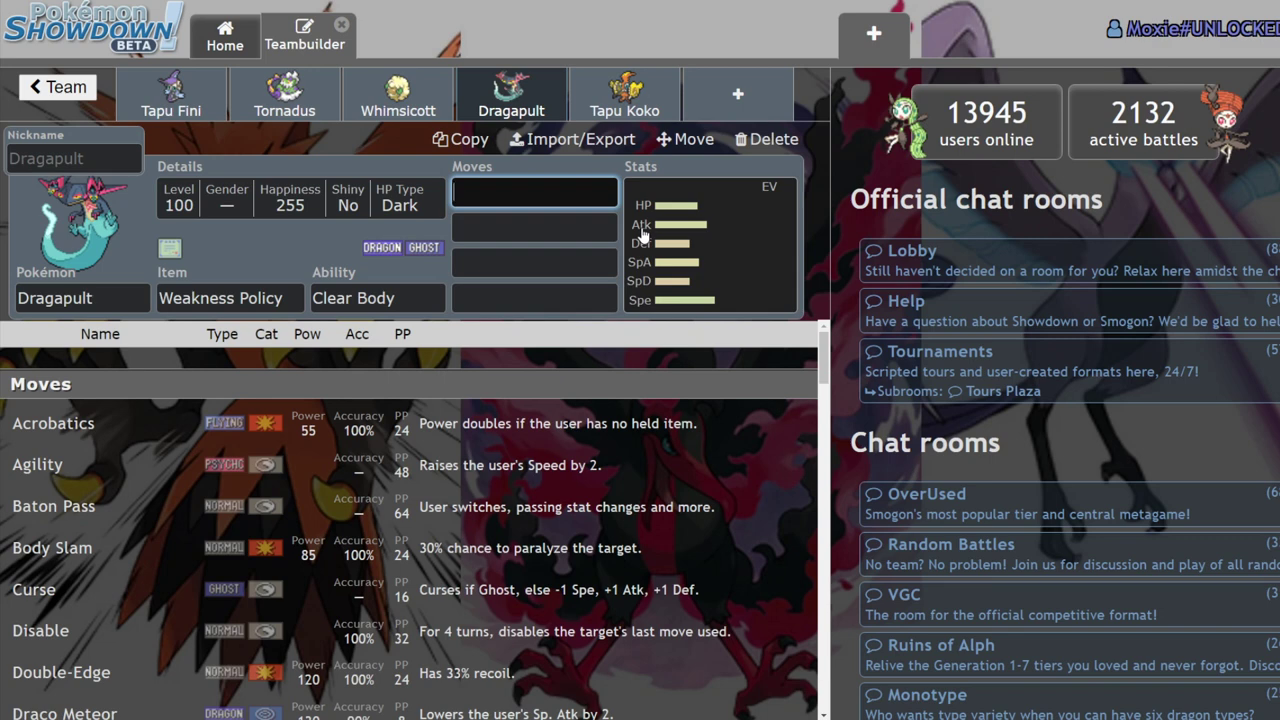
Step: Set Dragapult's first two moves to Flamethrower and Shadow Ball
{"action": "type", "text": "flame"}
{"action": "key", "text": "Return"}
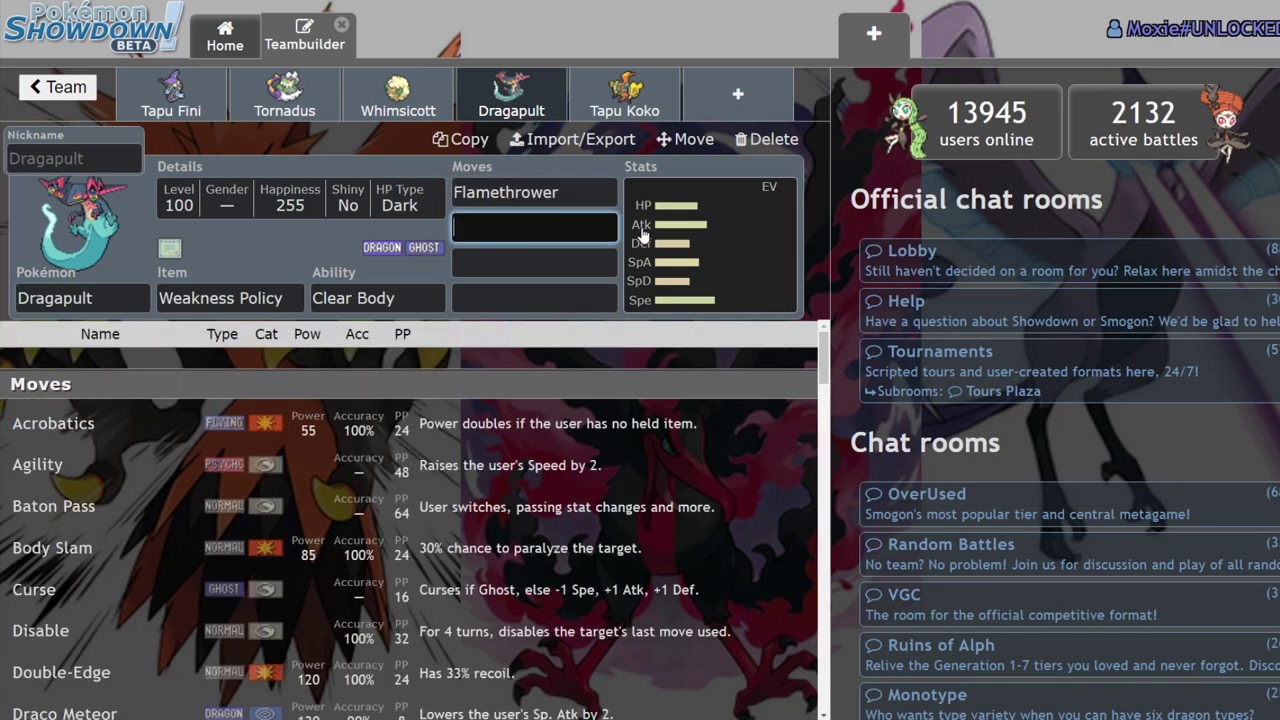
{"action": "left_click", "coordinate": [643, 233]}
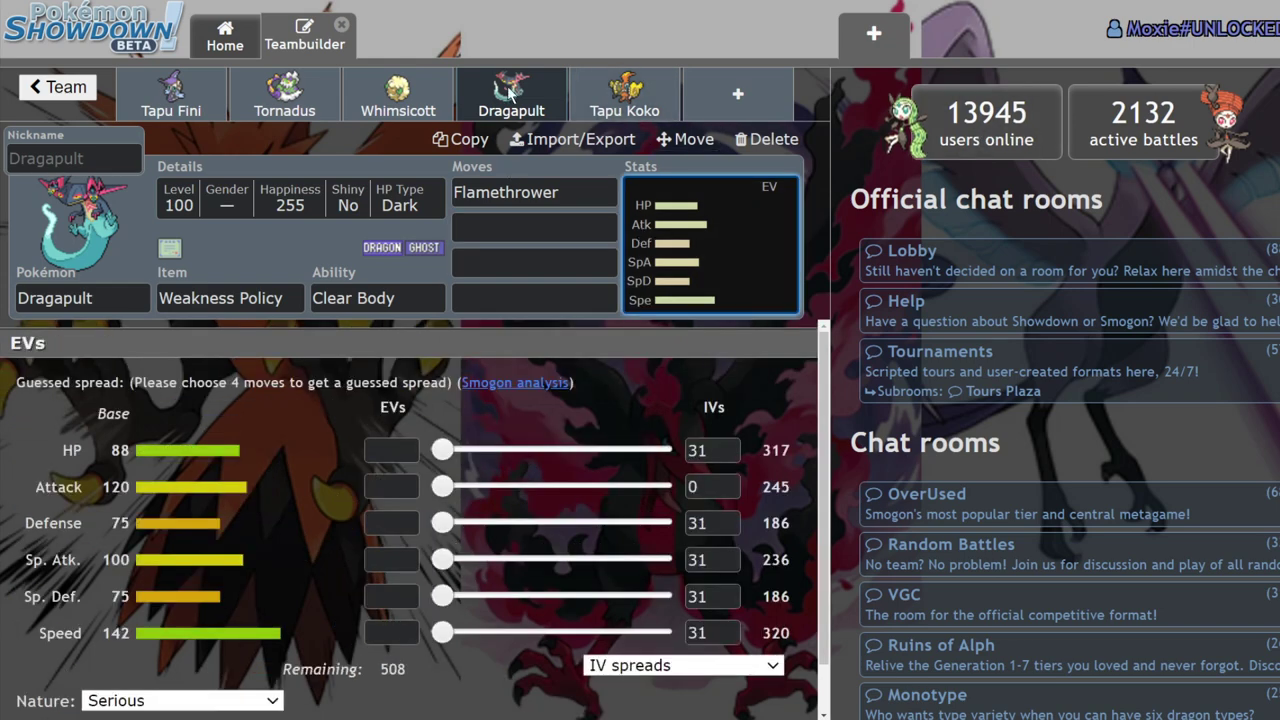
{"action": "left_click", "coordinate": [546, 228]}
{"action": "scroll", "coordinate": [469, 450], "scroll_direction": "down", "scroll_amount": 3}
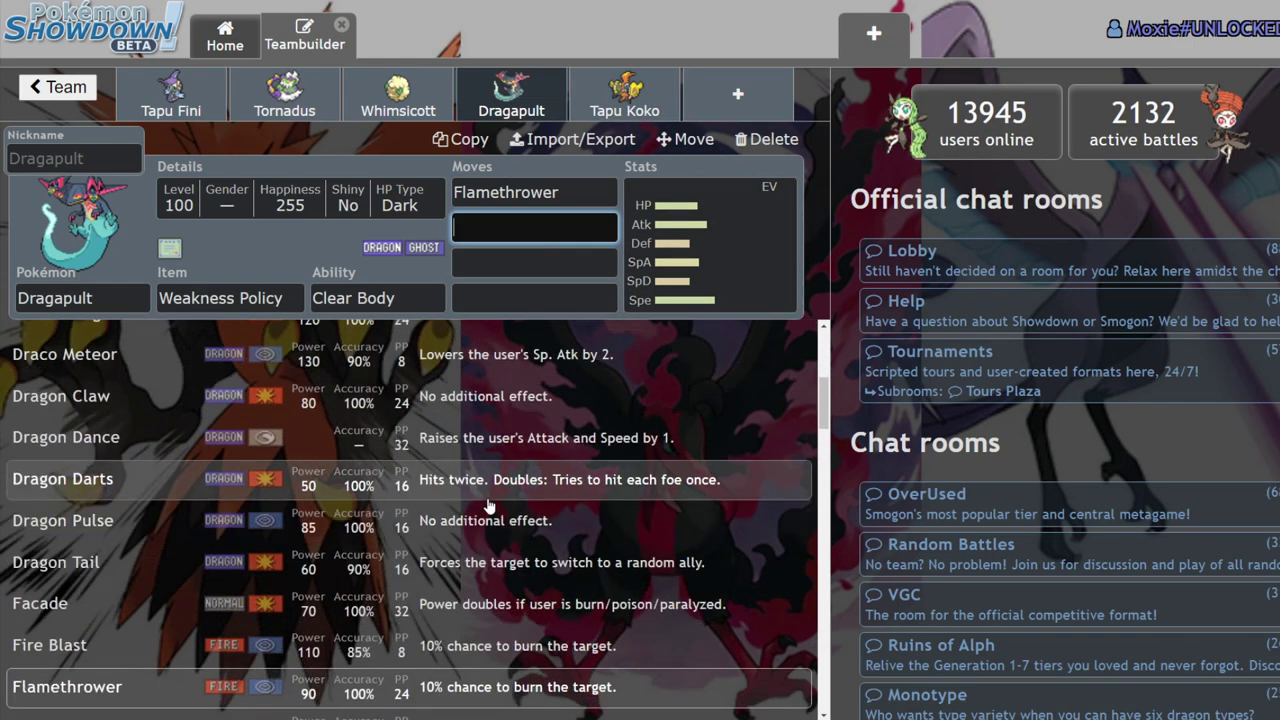
{"action": "type", "text": "d"}
{"action": "key", "text": "BackSpace"}
{"action": "type", "text": "shadow"}
{"action": "key", "text": "Return"}
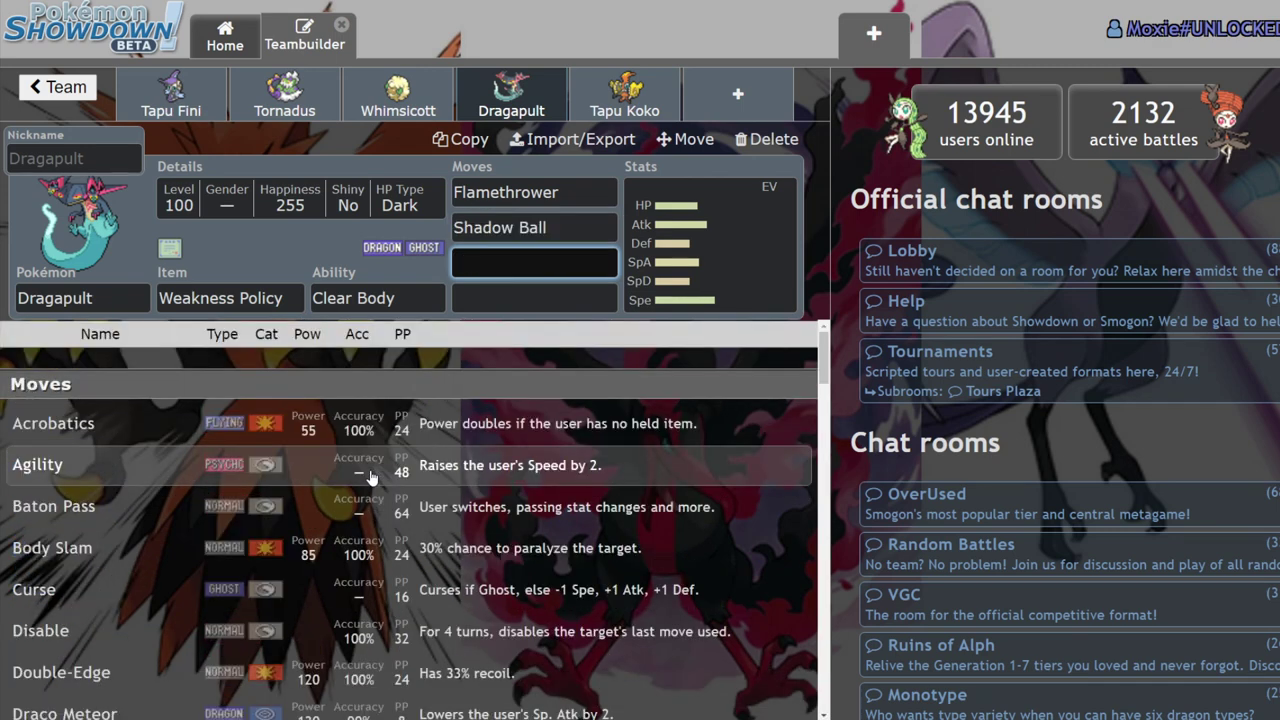
Step: Pick Thunderbolt as Dragapult's third move and browse the move list
{"action": "type", "text": "thund"}
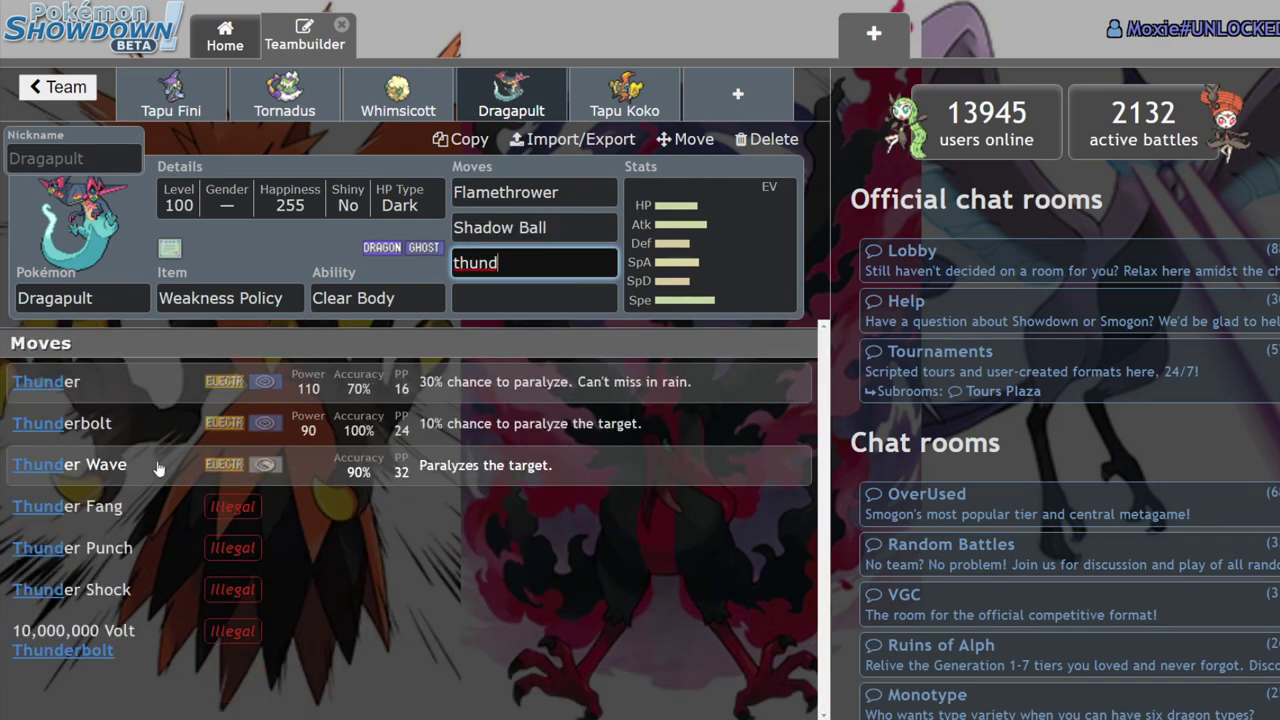
{"action": "left_click", "coordinate": [85, 428]}
{"action": "scroll", "coordinate": [441, 523], "scroll_direction": "down", "scroll_amount": 3}
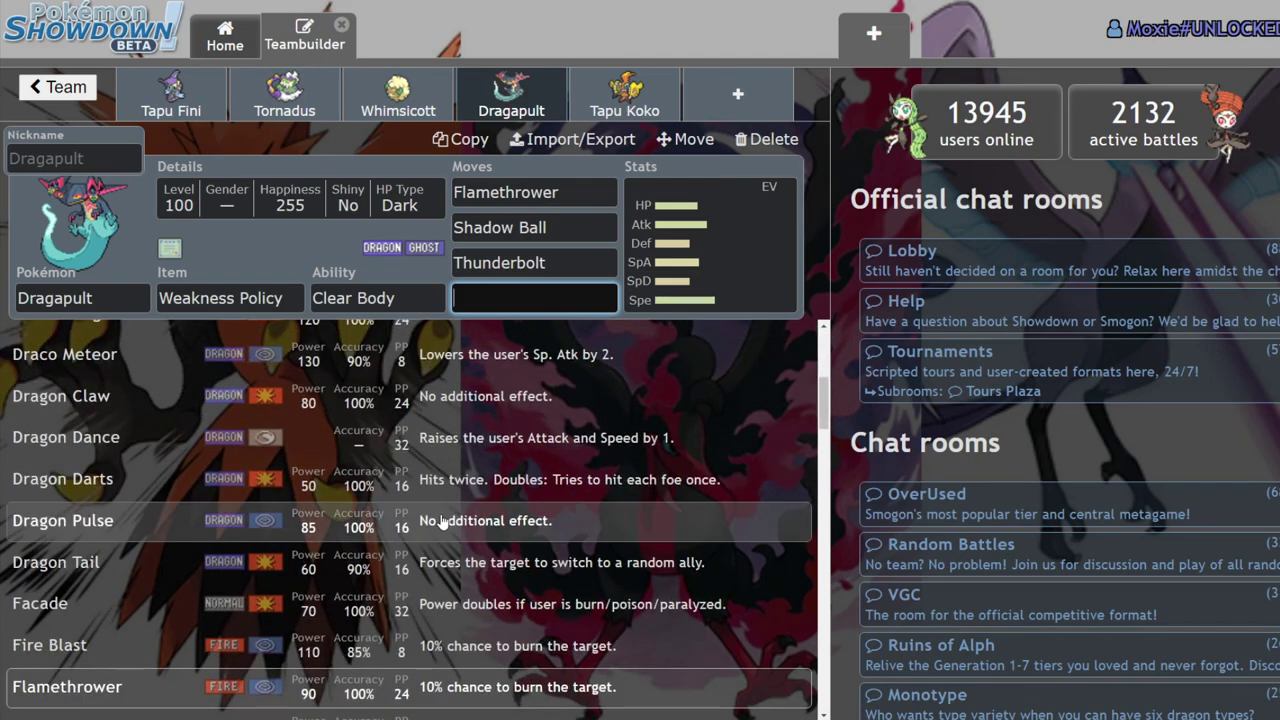
{"action": "scroll", "coordinate": [186, 523], "scroll_direction": "down", "scroll_amount": 2}
{"action": "scroll", "coordinate": [219, 563], "scroll_direction": "down", "scroll_amount": 3}
{"action": "scroll", "coordinate": [229, 557], "scroll_direction": "down", "scroll_amount": 3}
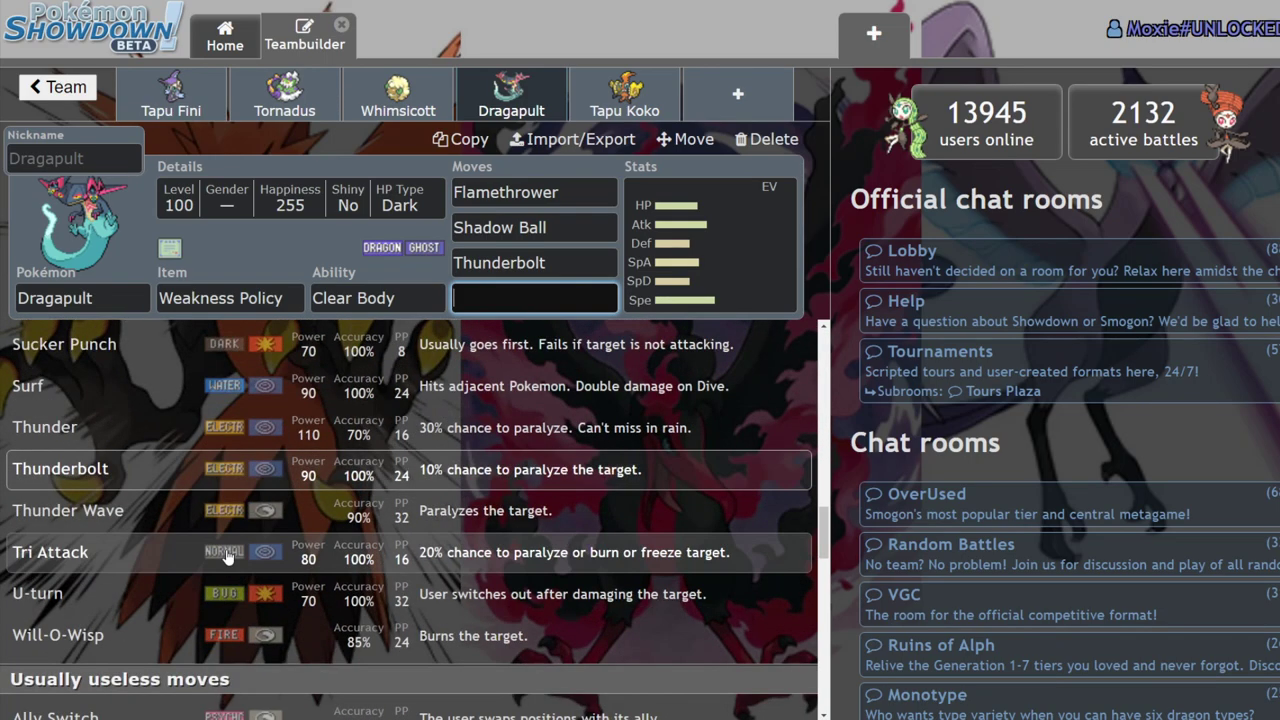
{"action": "scroll", "coordinate": [229, 557], "scroll_direction": "down", "scroll_amount": 3}
{"action": "scroll", "coordinate": [229, 555], "scroll_direction": "down", "scroll_amount": 3}
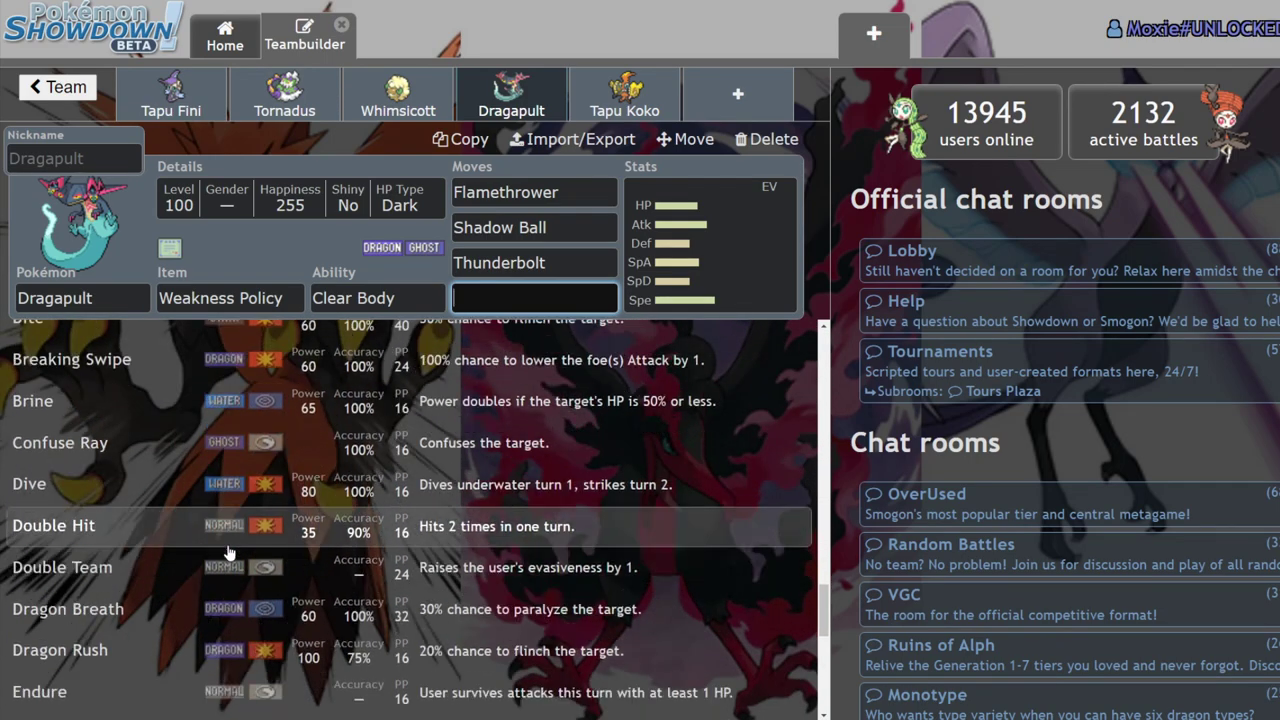
{"action": "scroll", "coordinate": [229, 555], "scroll_direction": "up", "scroll_amount": 1}
{"action": "scroll", "coordinate": [229, 555], "scroll_direction": "up", "scroll_amount": 4}
{"action": "scroll", "coordinate": [229, 555], "scroll_direction": "up", "scroll_amount": 4}
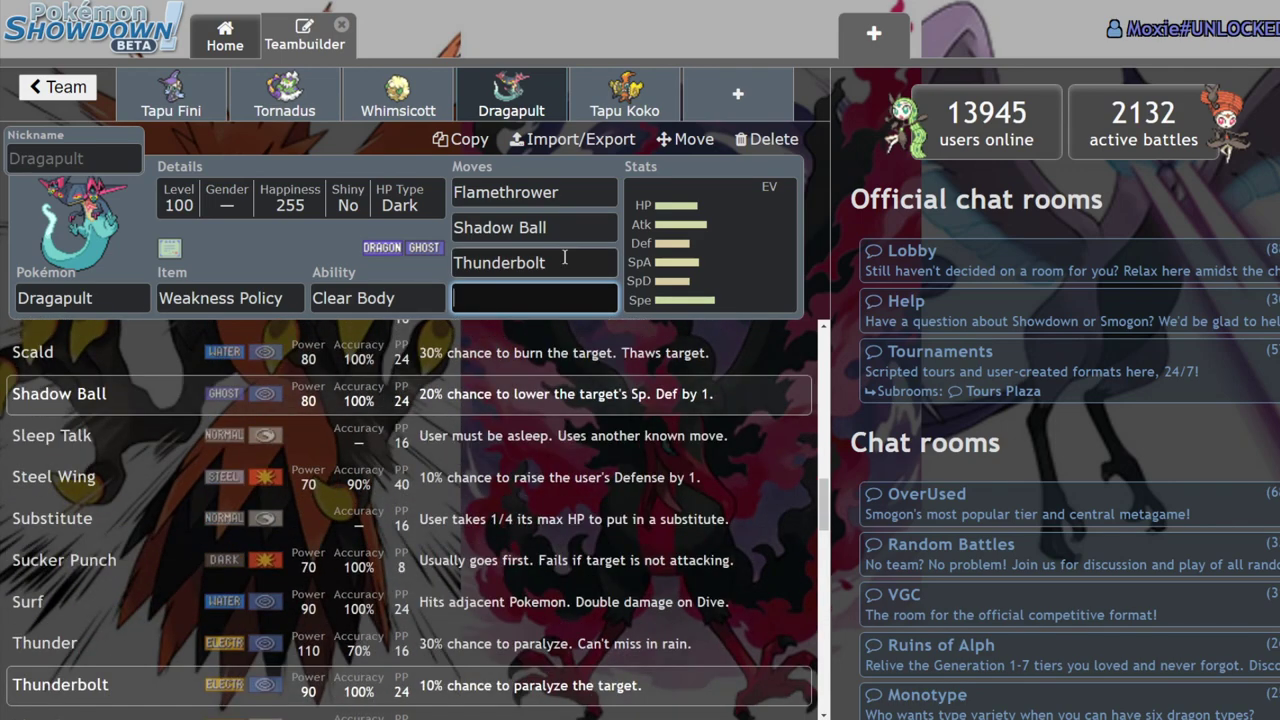
Step: Replace the third move Thunderbolt with Fly
{"action": "left_click", "coordinate": [564, 257]}
{"action": "type", "text": "fly"}
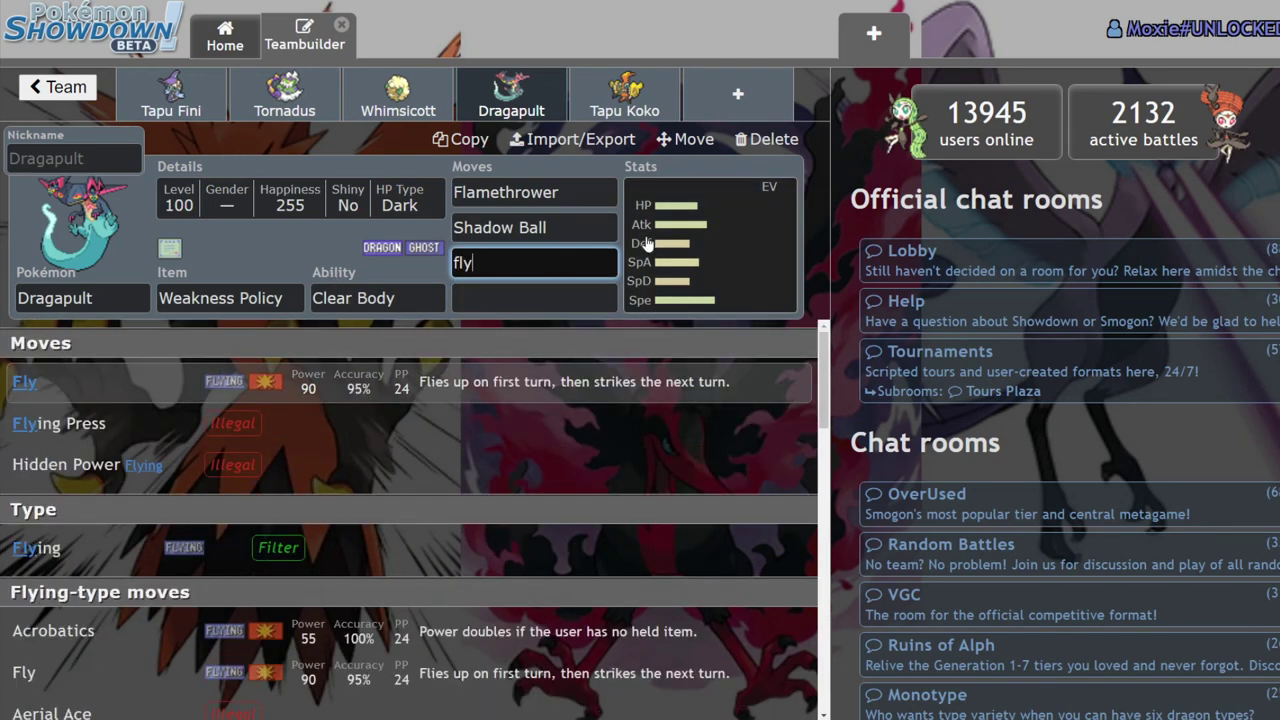
{"action": "left_click", "coordinate": [376, 374]}
{"action": "left_click", "coordinate": [725, 267]}
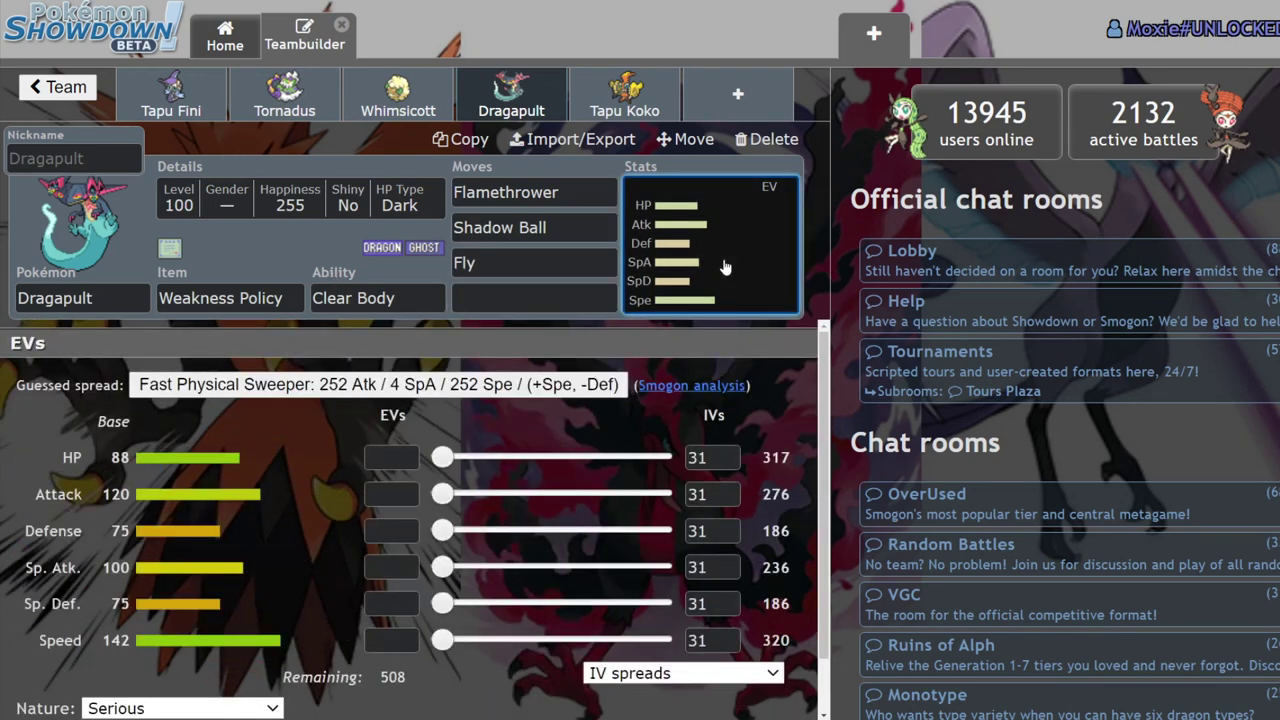
{"action": "left_click", "coordinate": [225, 298]}
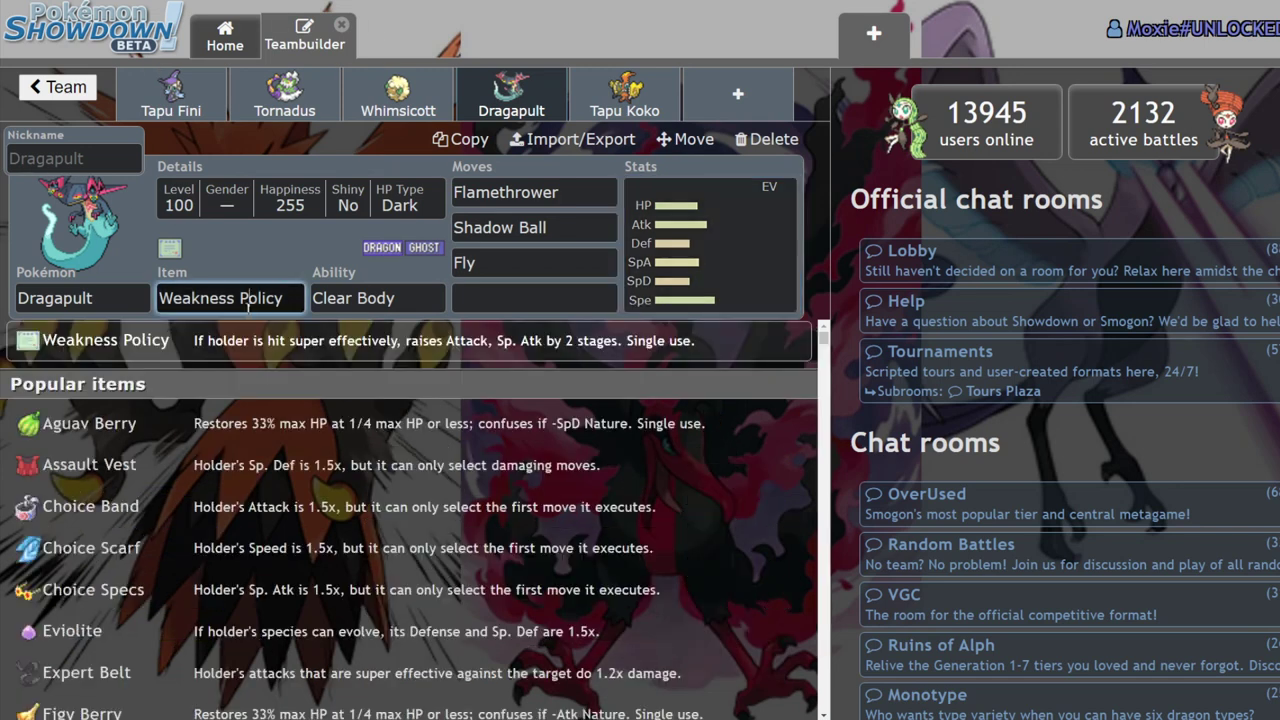
{"action": "key", "text": "Return"}
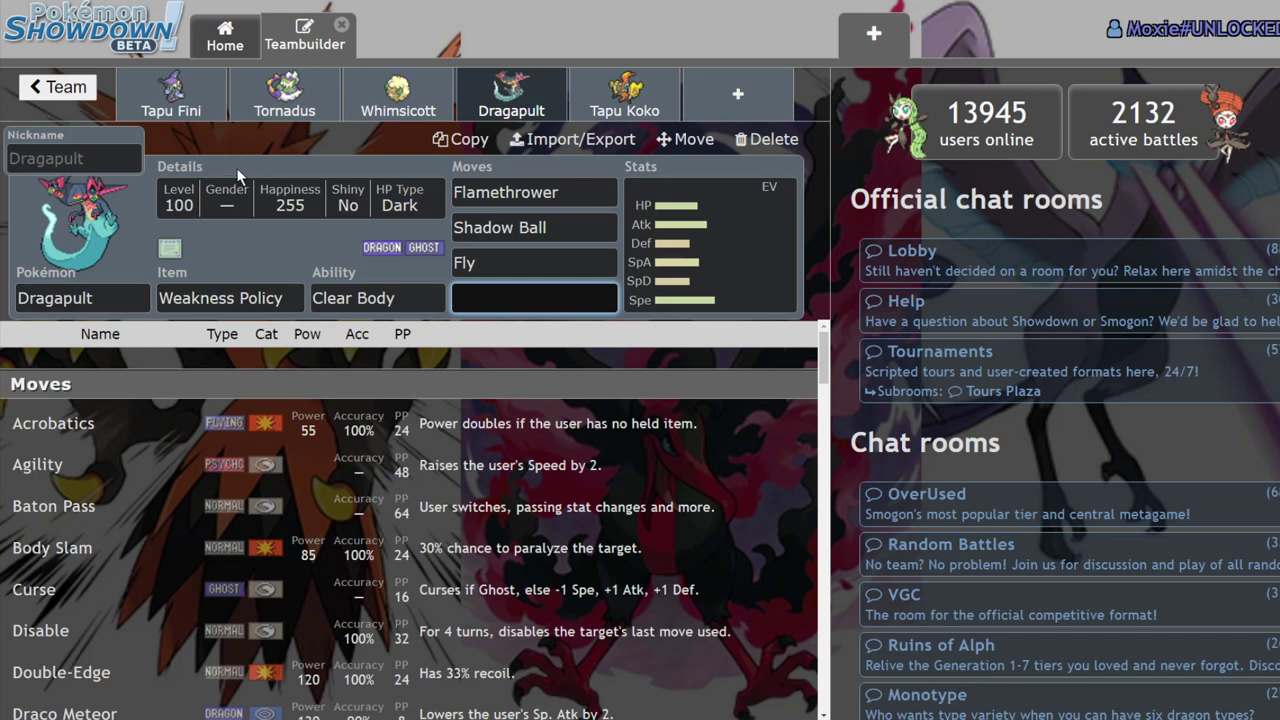
{"action": "left_click", "coordinate": [729, 277]}
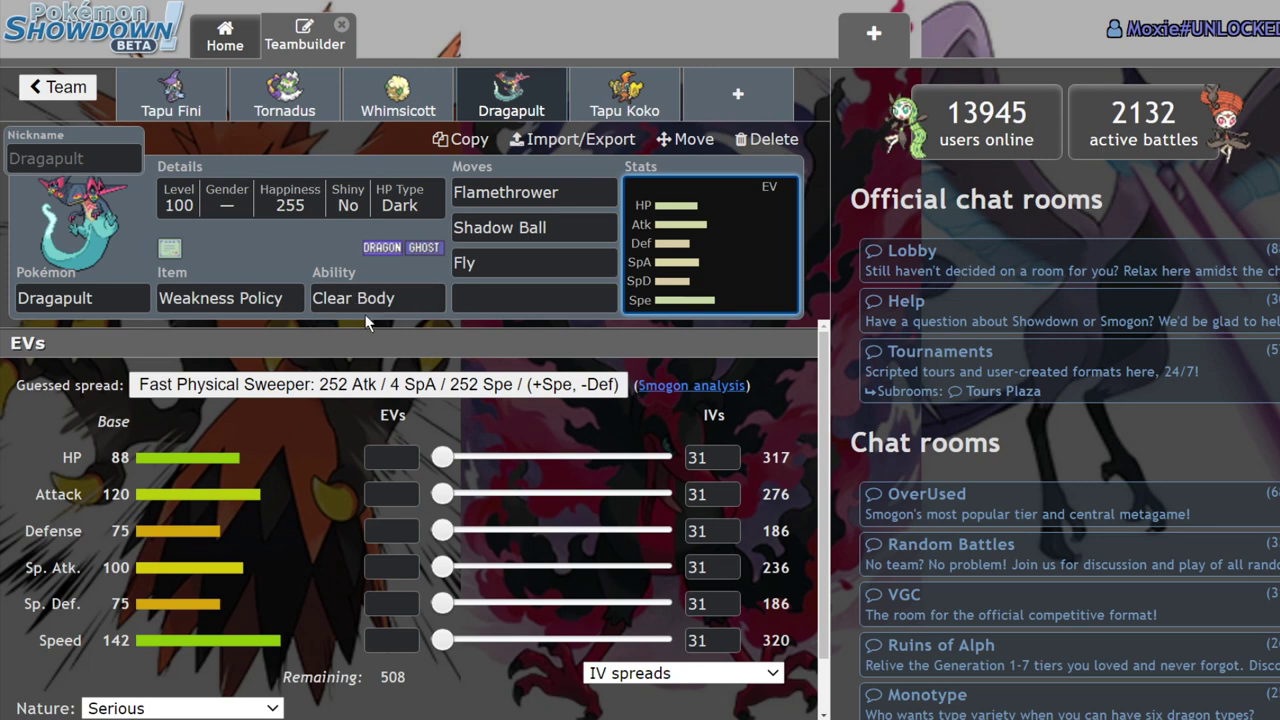
{"action": "left_click", "coordinate": [171, 95]}
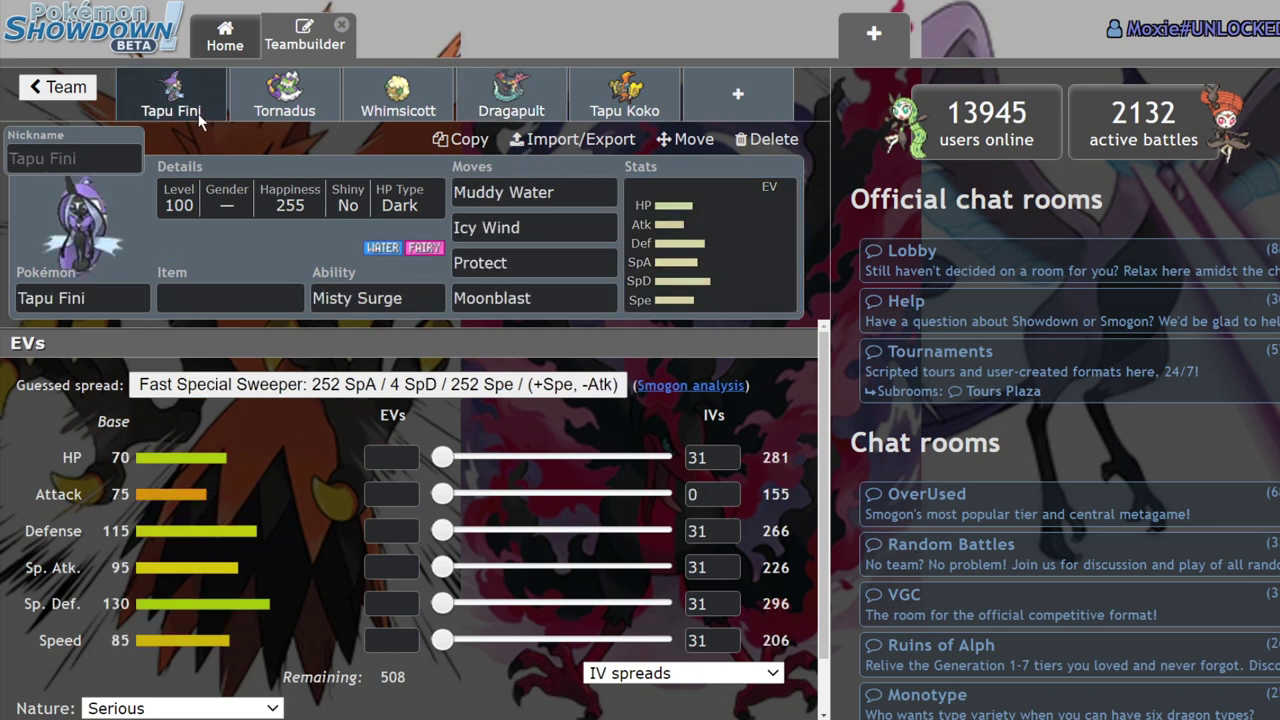
{"action": "left_click", "coordinate": [511, 95]}
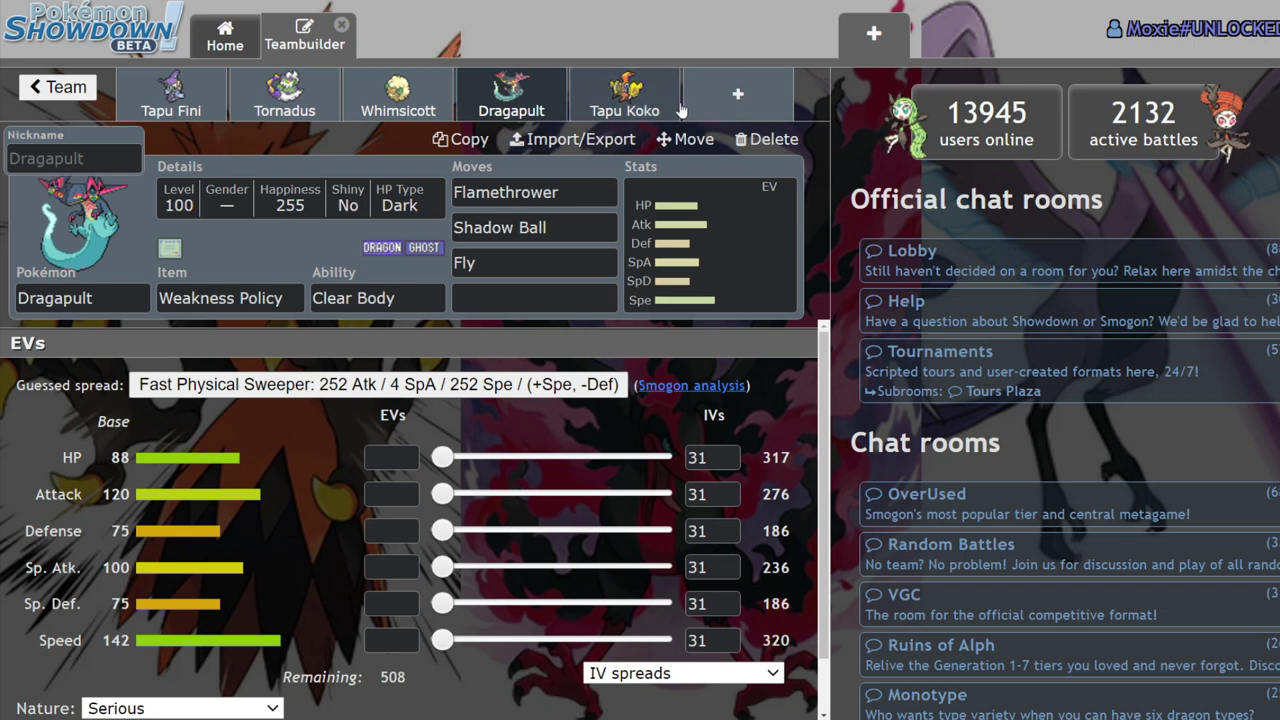
{"action": "left_click", "coordinate": [622, 95]}
{"action": "left_click", "coordinate": [745, 100]}
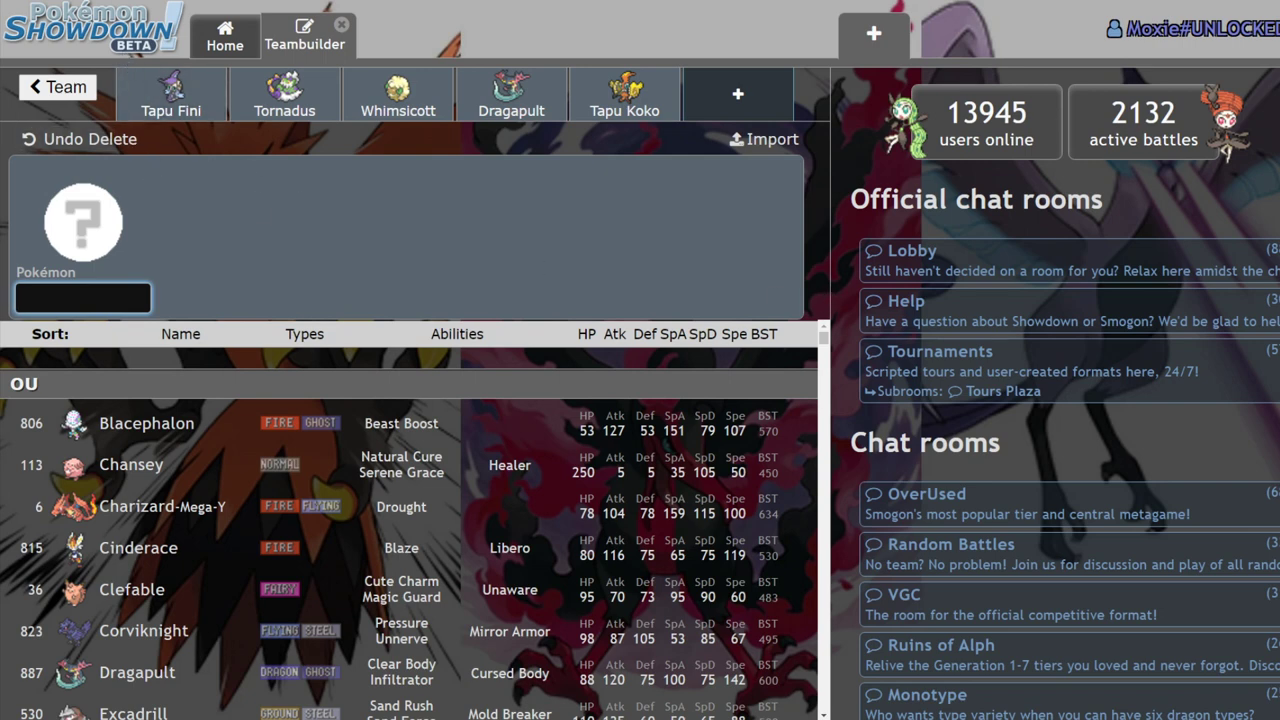
{"action": "left_click", "coordinate": [500, 98]}
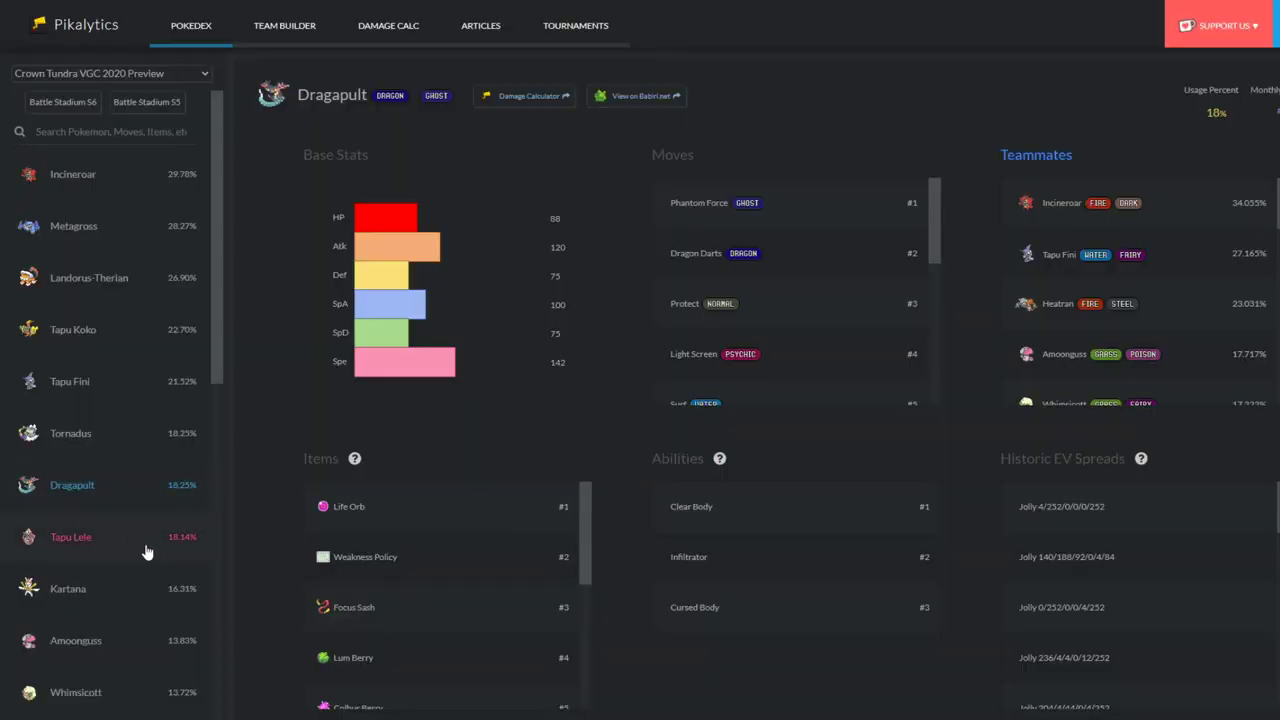
Step: Delete Tapu Koko, Whimsicott, Dragapult and Tornadus, then open Tapu Fini's set
{"action": "left_click", "coordinate": [131, 545]}
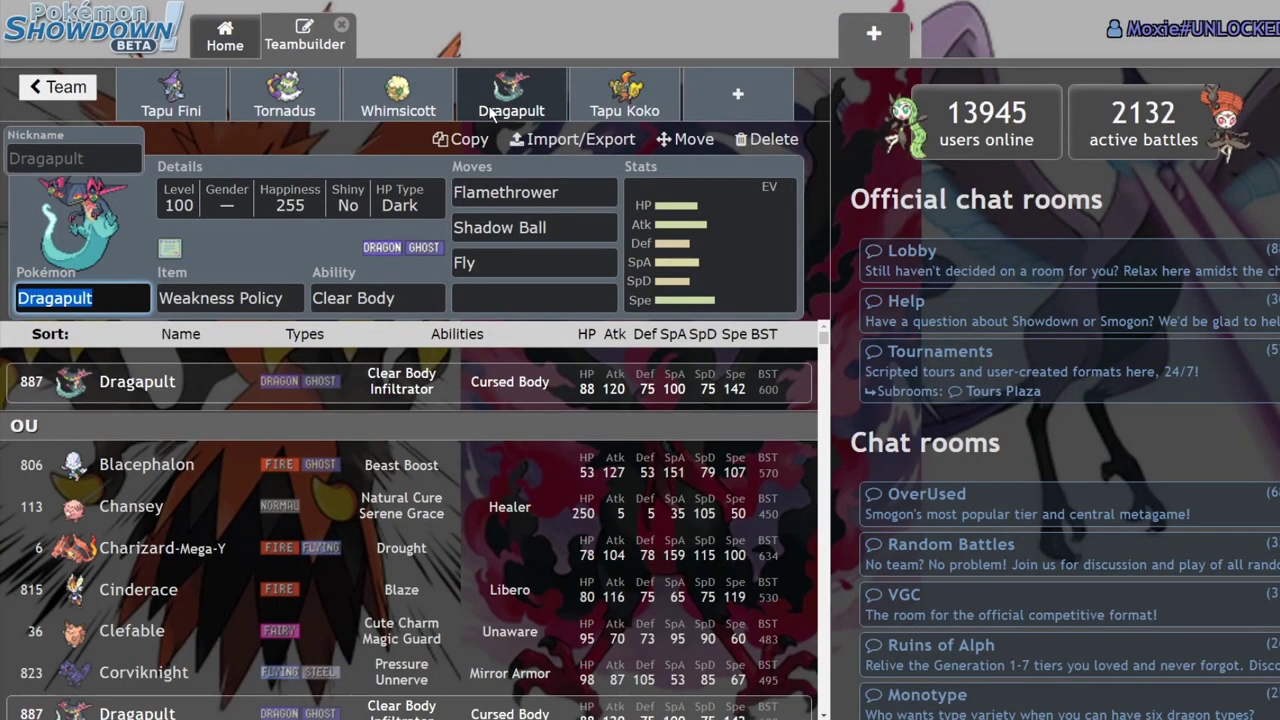
{"action": "left_click", "coordinate": [624, 95]}
{"action": "left_click", "coordinate": [767, 139]}
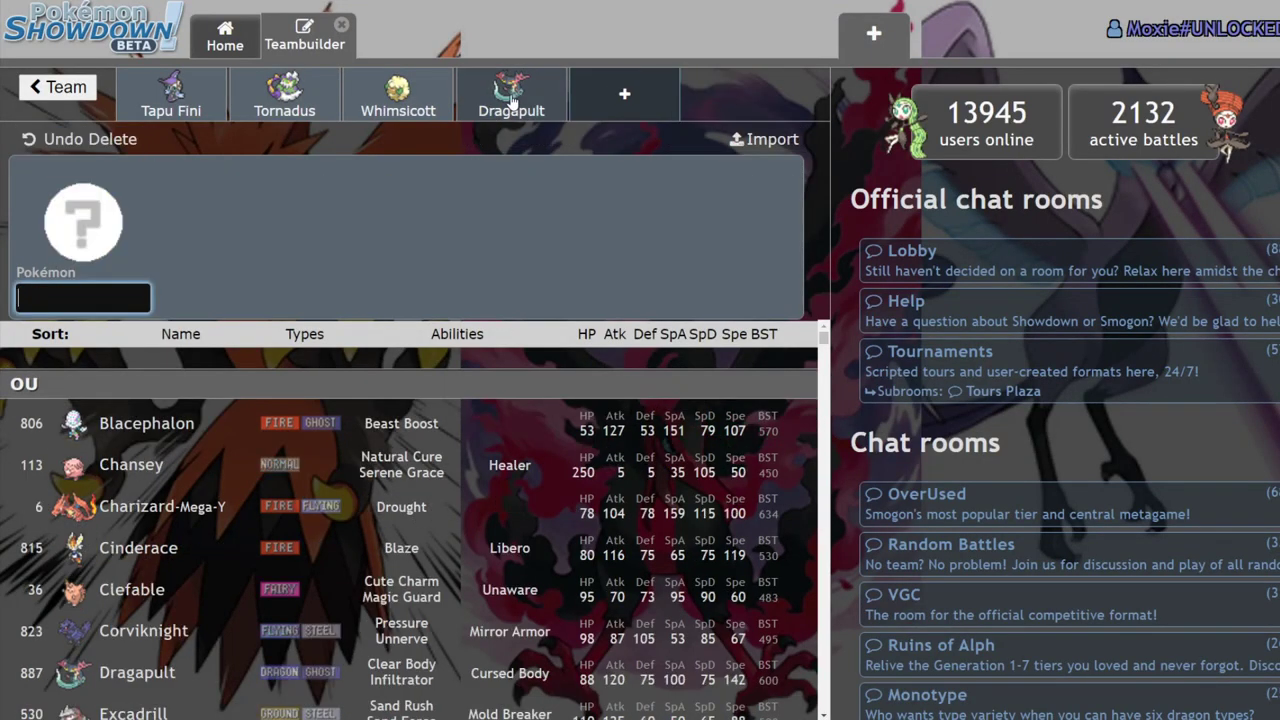
{"action": "left_click", "coordinate": [398, 95]}
{"action": "left_click", "coordinate": [768, 139]}
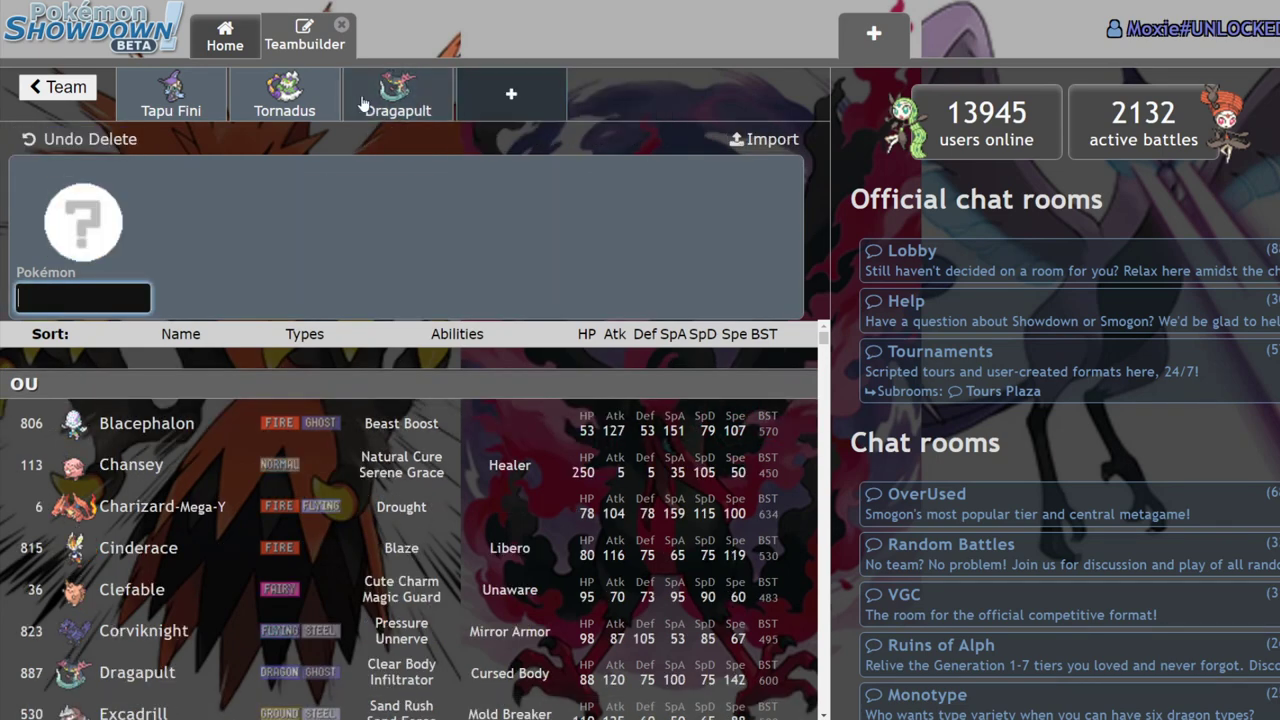
{"action": "left_click", "coordinate": [377, 108]}
{"action": "left_click", "coordinate": [768, 139]}
{"action": "left_click", "coordinate": [285, 100]}
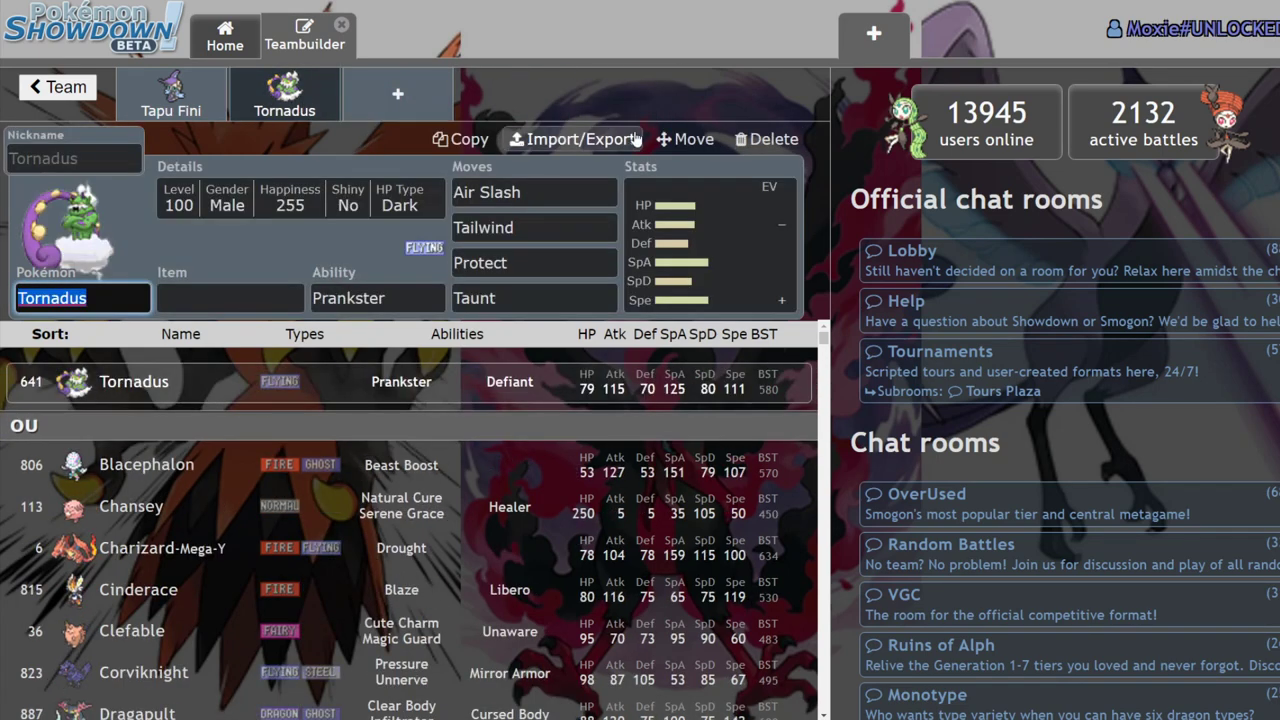
{"action": "left_click", "coordinate": [783, 145]}
{"action": "left_click", "coordinate": [171, 95]}
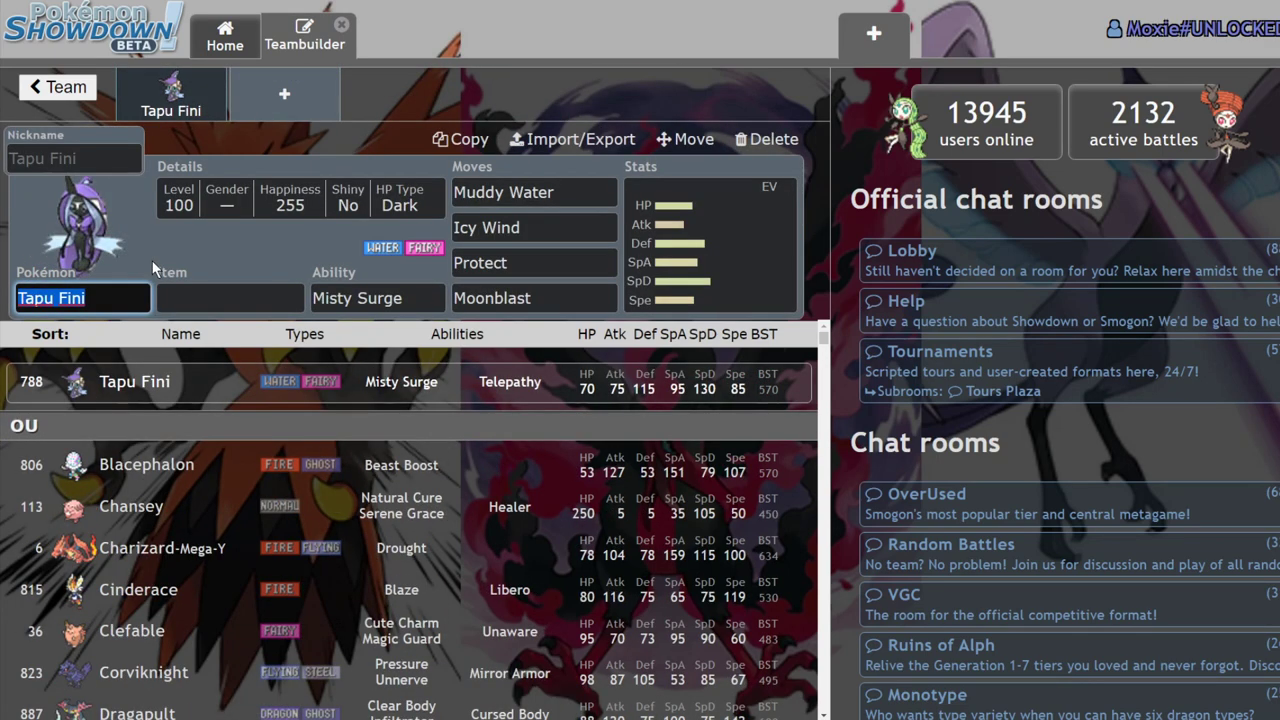
Step: Swap Tapu Fini for Tapu Lele and set its first move to Expanding Force
{"action": "type", "text": "tapu"}
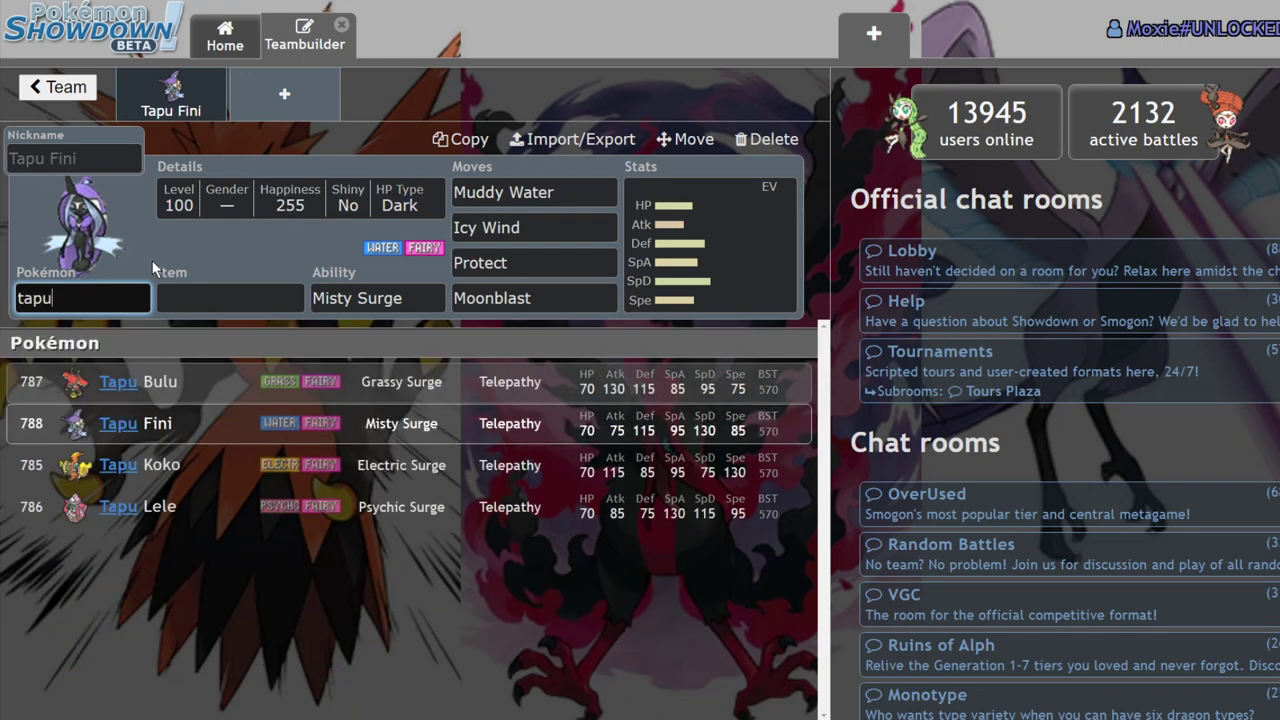
{"action": "left_click", "coordinate": [431, 506]}
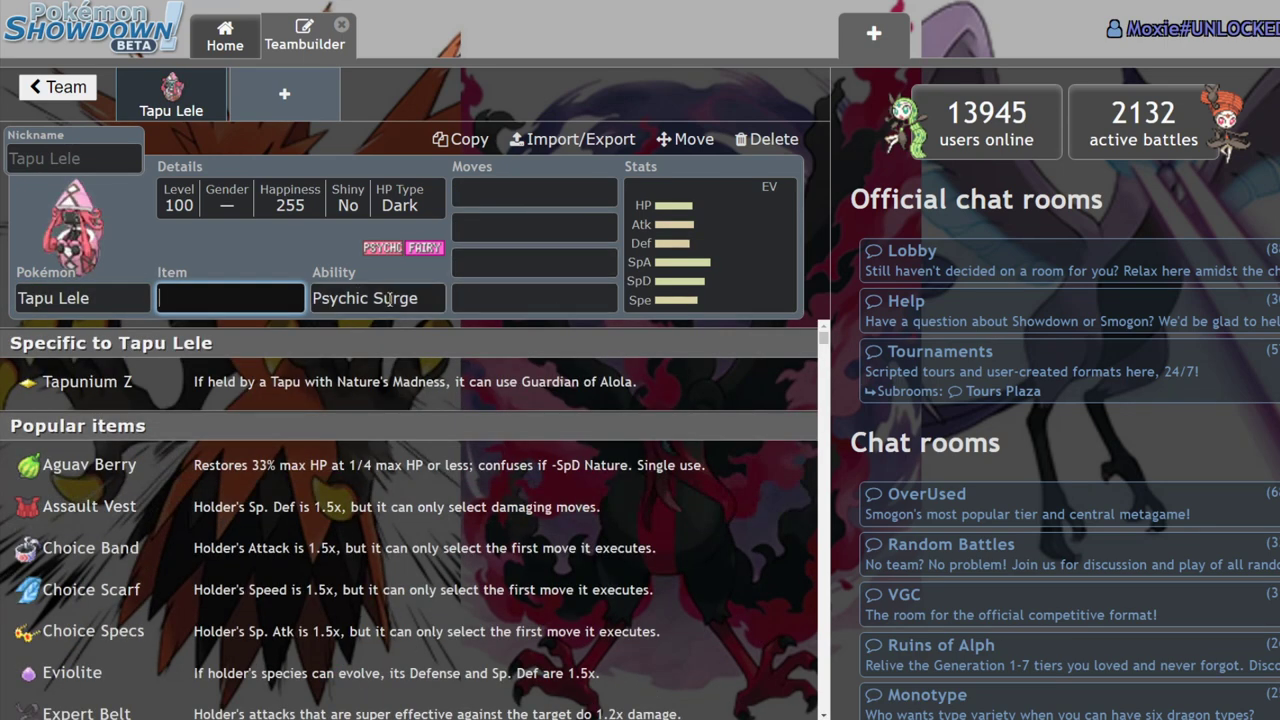
{"action": "left_click", "coordinate": [574, 200]}
{"action": "type", "text": "t"}
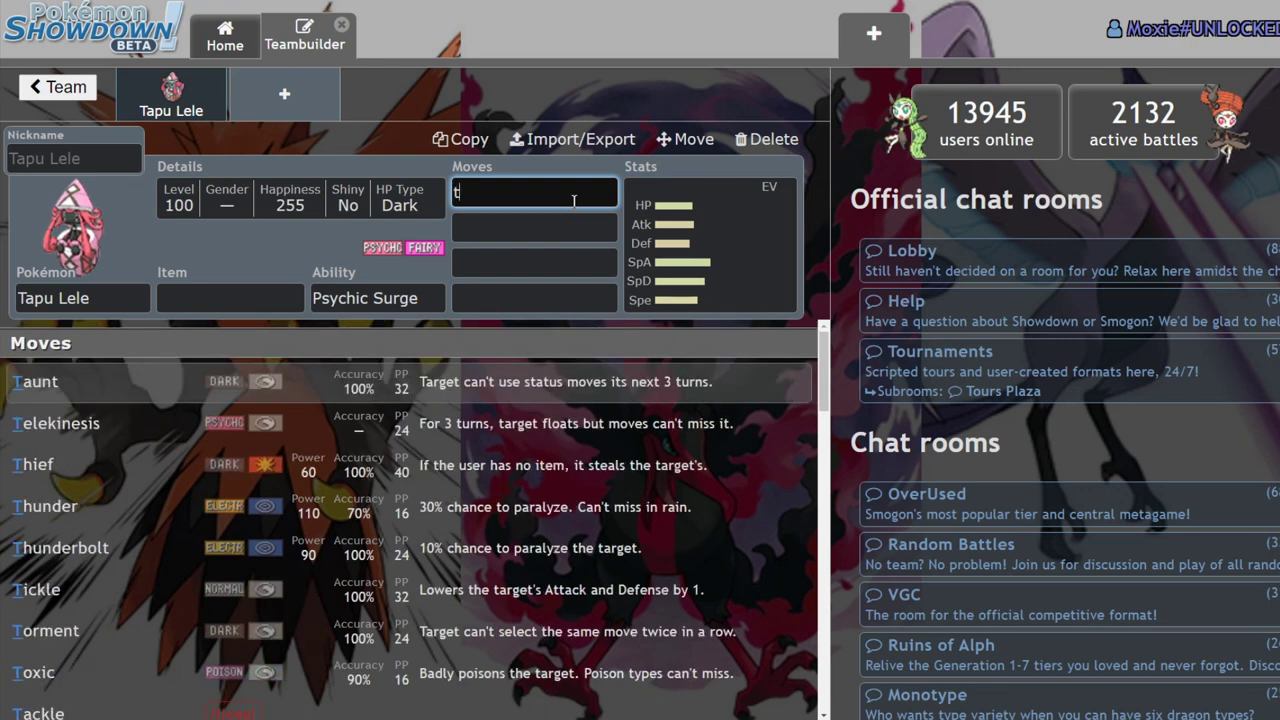
{"action": "type", "text": "apu"}
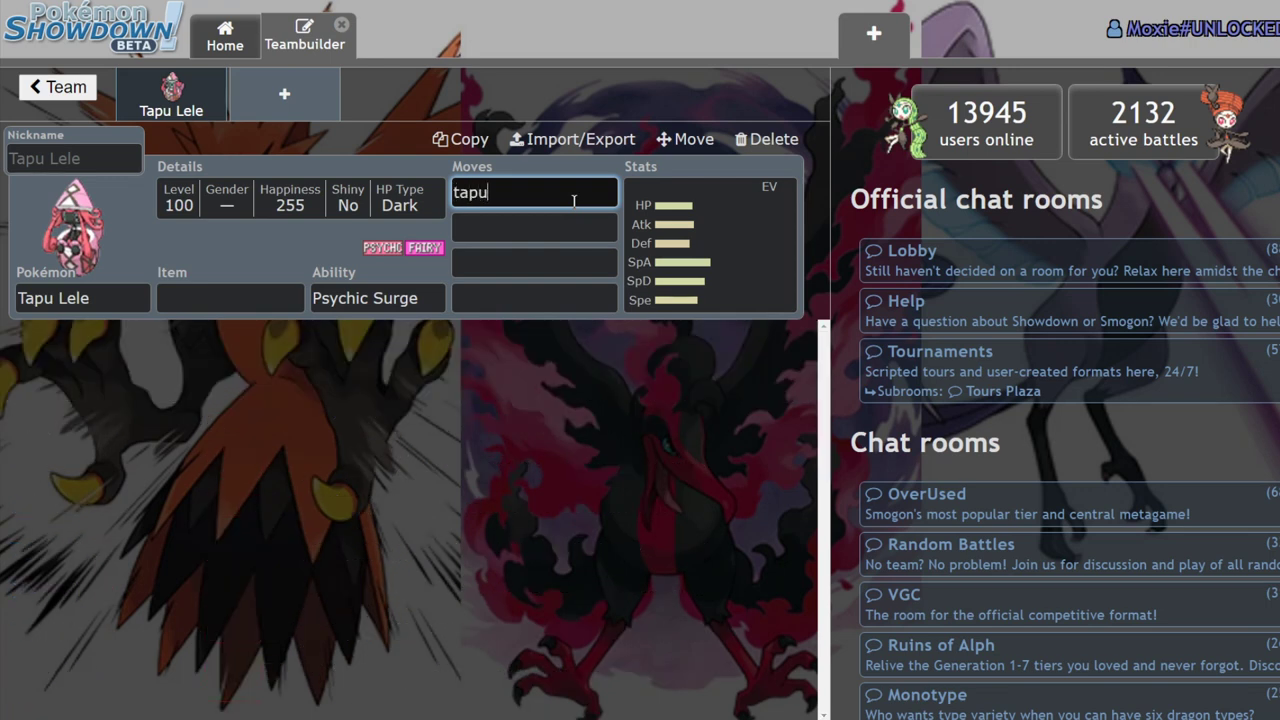
{"action": "key", "text": "BackSpace"}
{"action": "key", "text": "BackSpace"}
{"action": "key", "text": "BackSpace"}
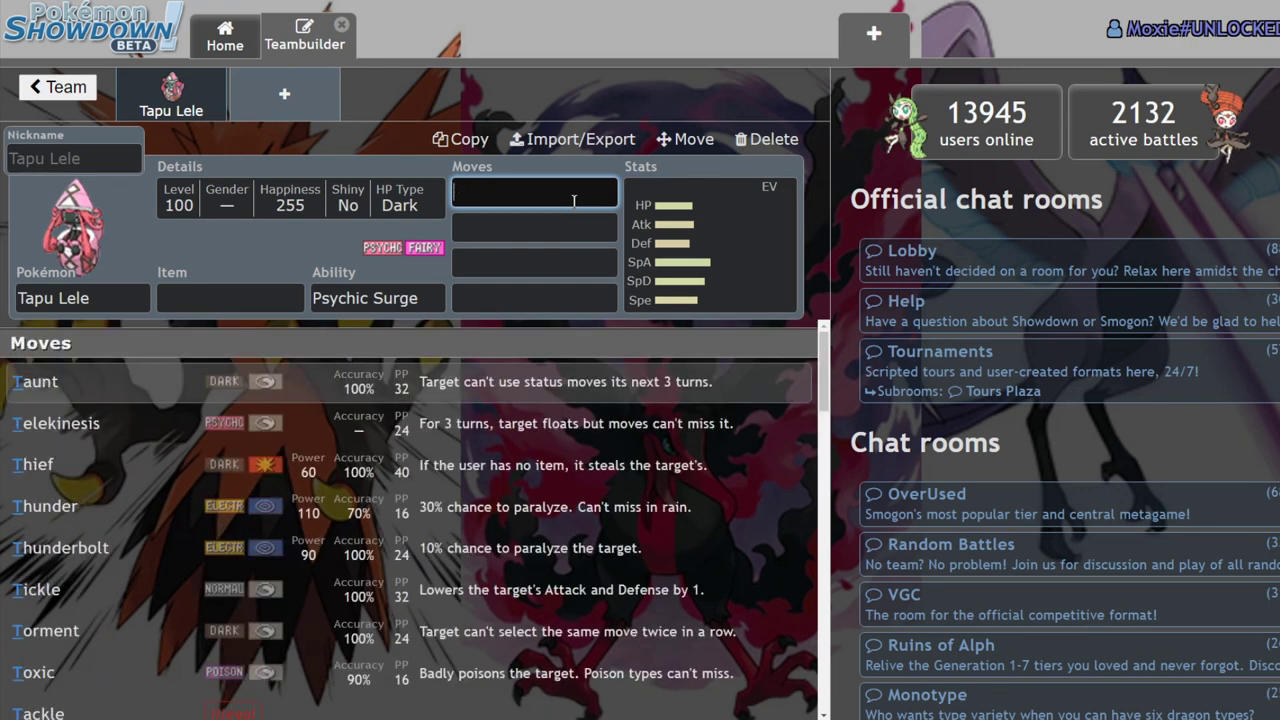
{"action": "key", "text": "BackSpace"}
{"action": "type", "text": "exp"}
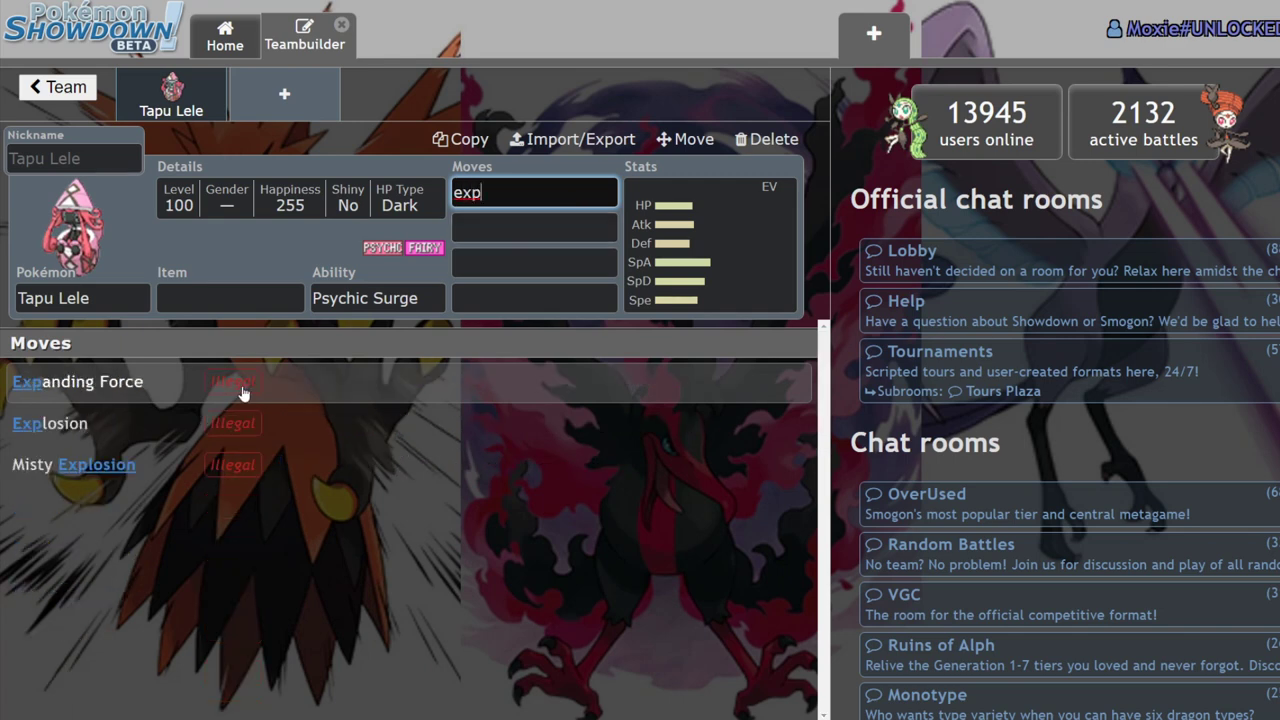
{"action": "left_click", "coordinate": [250, 388]}
Step: Drag Tapu Lele's Sp. Atk EV slider to 252
{"action": "left_click", "coordinate": [768, 244]}
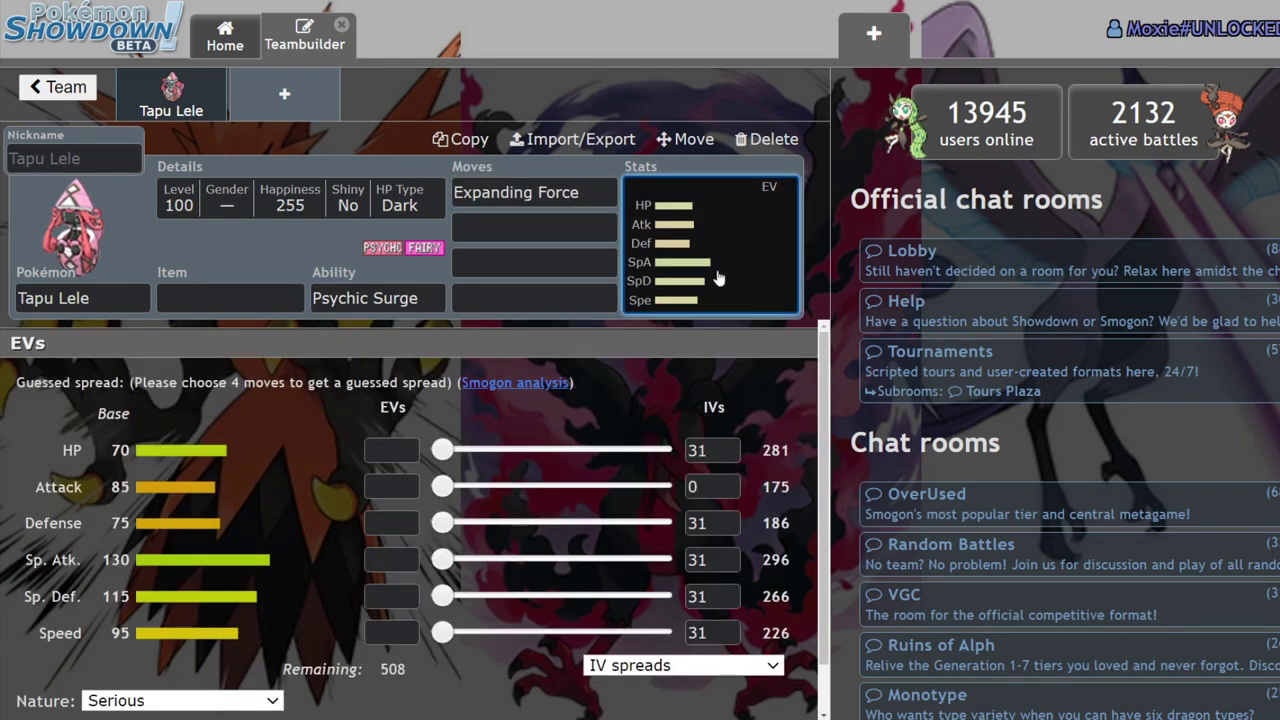
{"action": "left_click_drag", "start_coordinate": [442, 560], "coordinate": [925, 566]}
{"action": "left_click", "coordinate": [520, 222]}
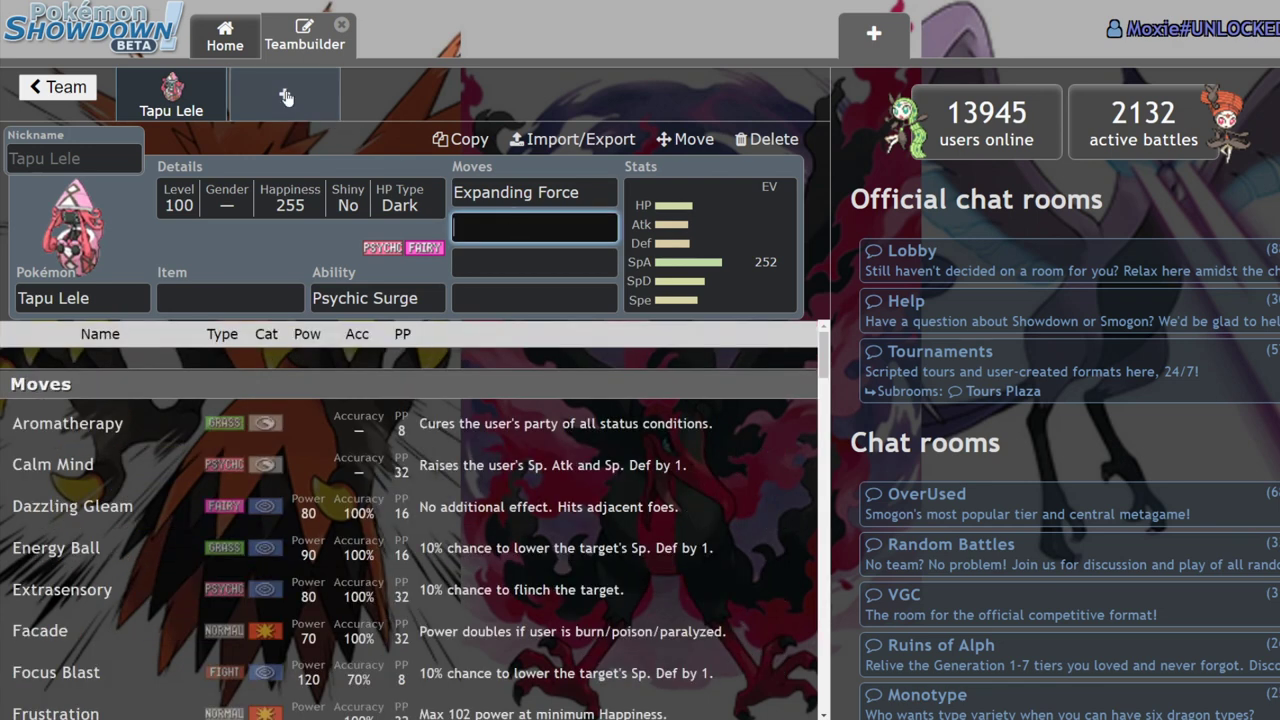
Step: Add Alakazam to a new slot, then return to Tapu Lele
{"action": "left_click", "coordinate": [285, 95]}
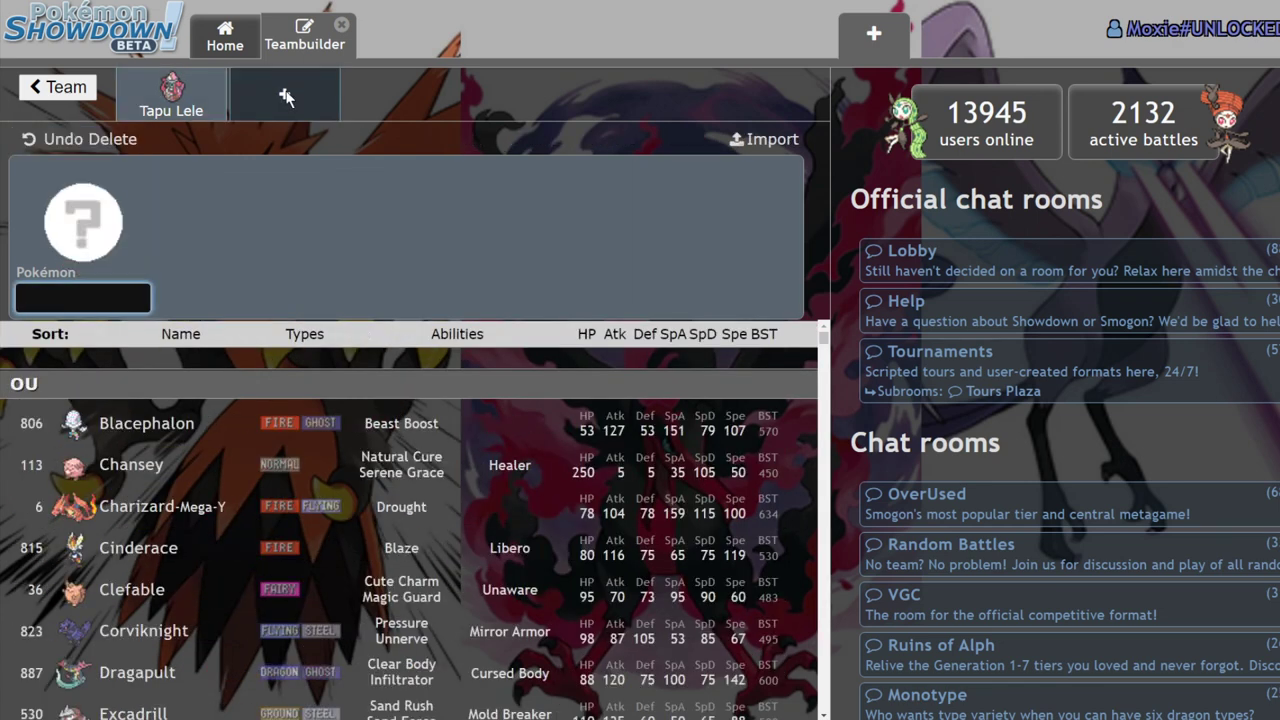
{"action": "type", "text": "ala"}
{"action": "left_click", "coordinate": [735, 390]}
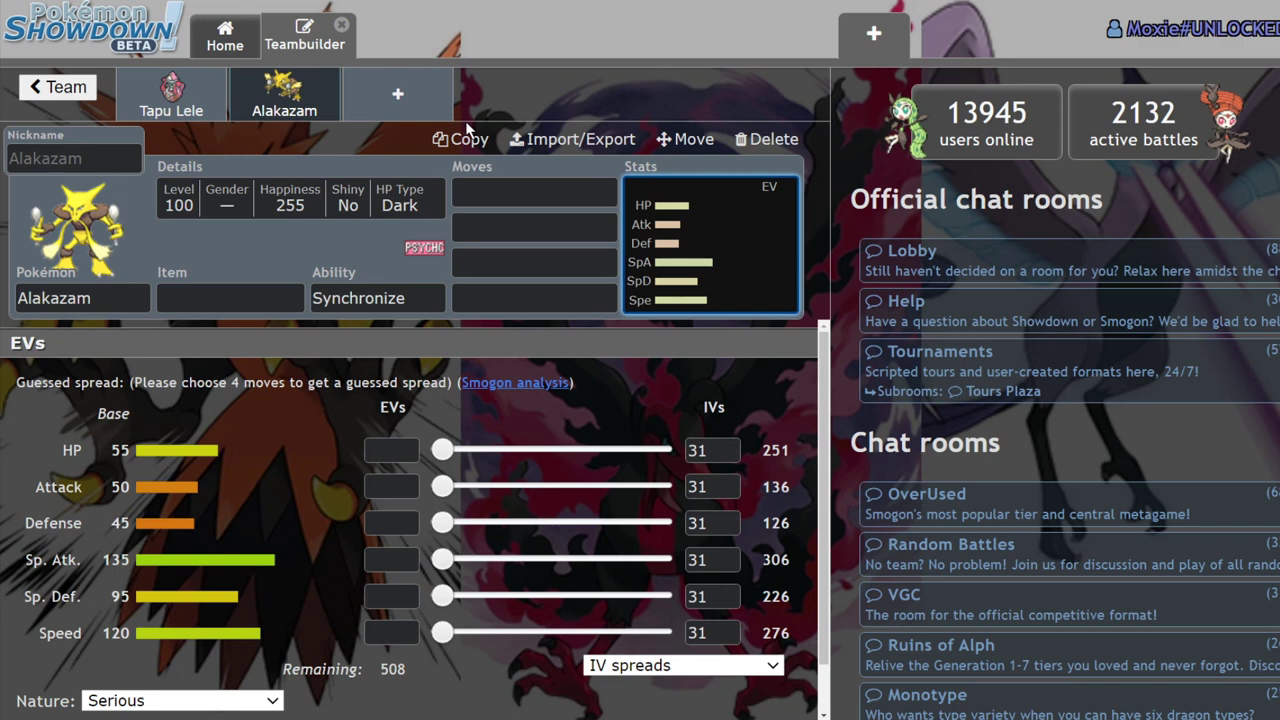
{"action": "left_click", "coordinate": [170, 95]}
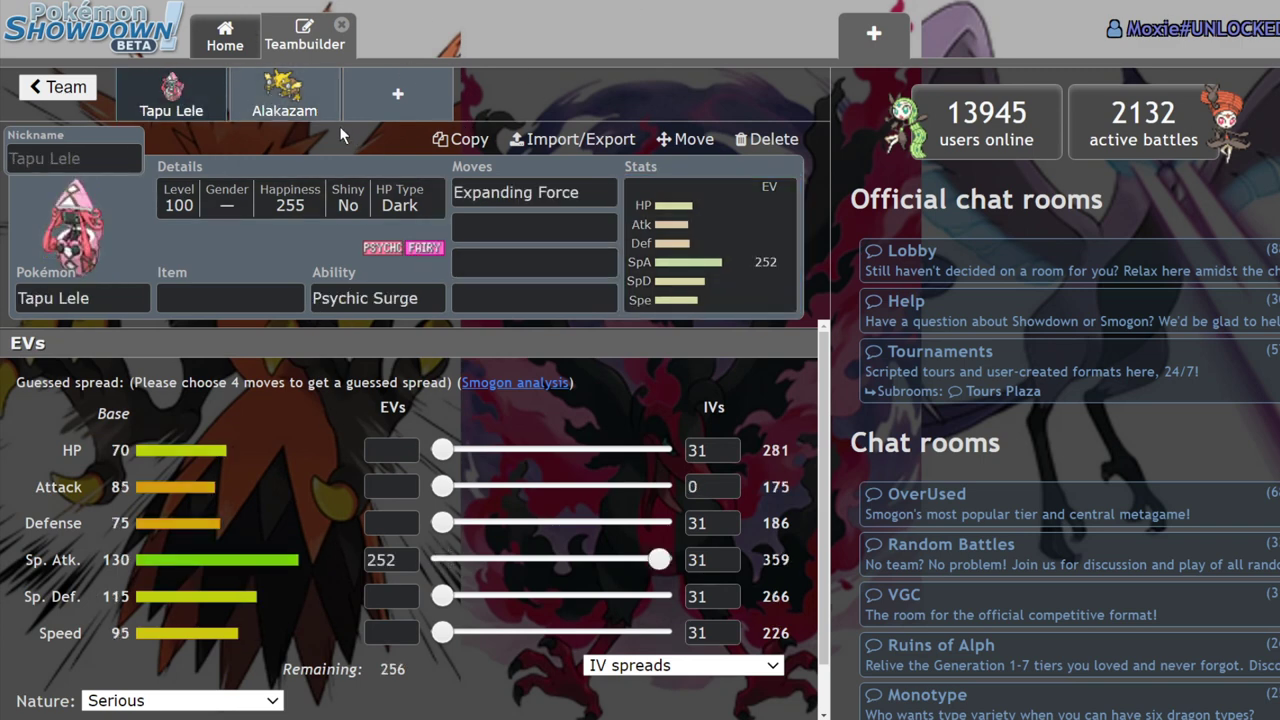
Step: Delete Alakazam and begin filling Tapu Lele's second move
{"action": "left_click", "coordinate": [305, 110]}
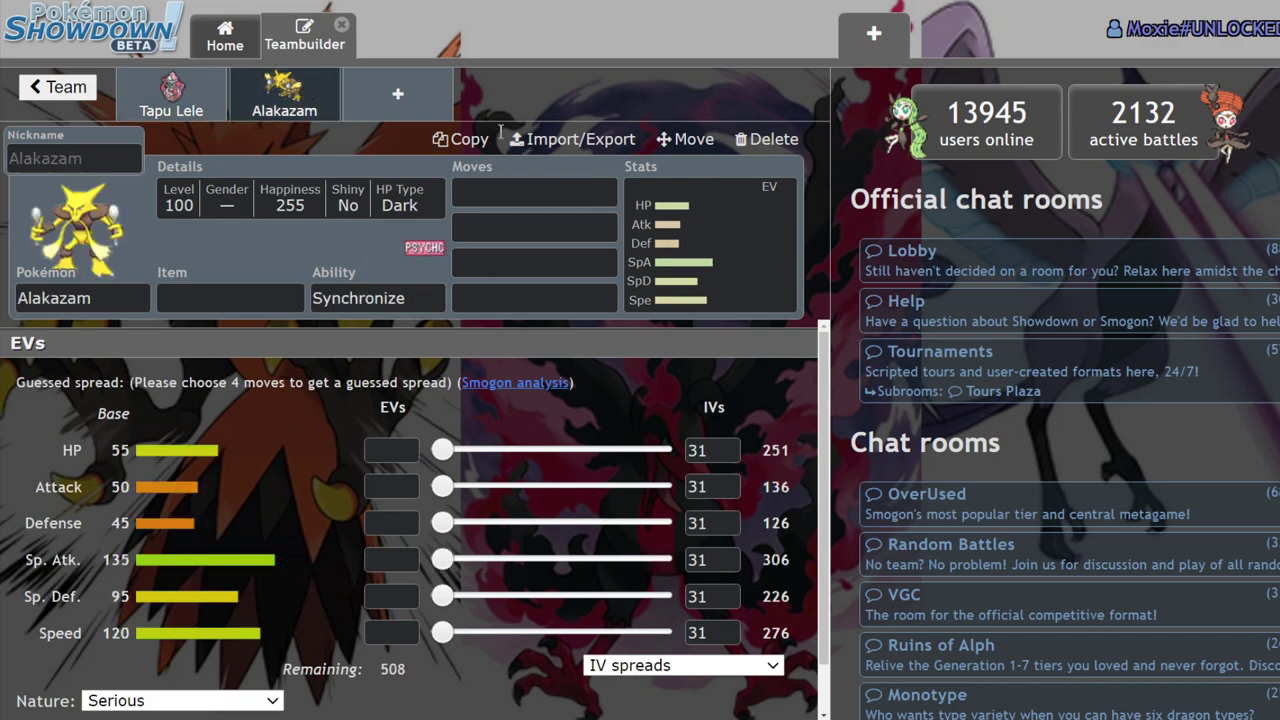
{"action": "left_click", "coordinate": [767, 139]}
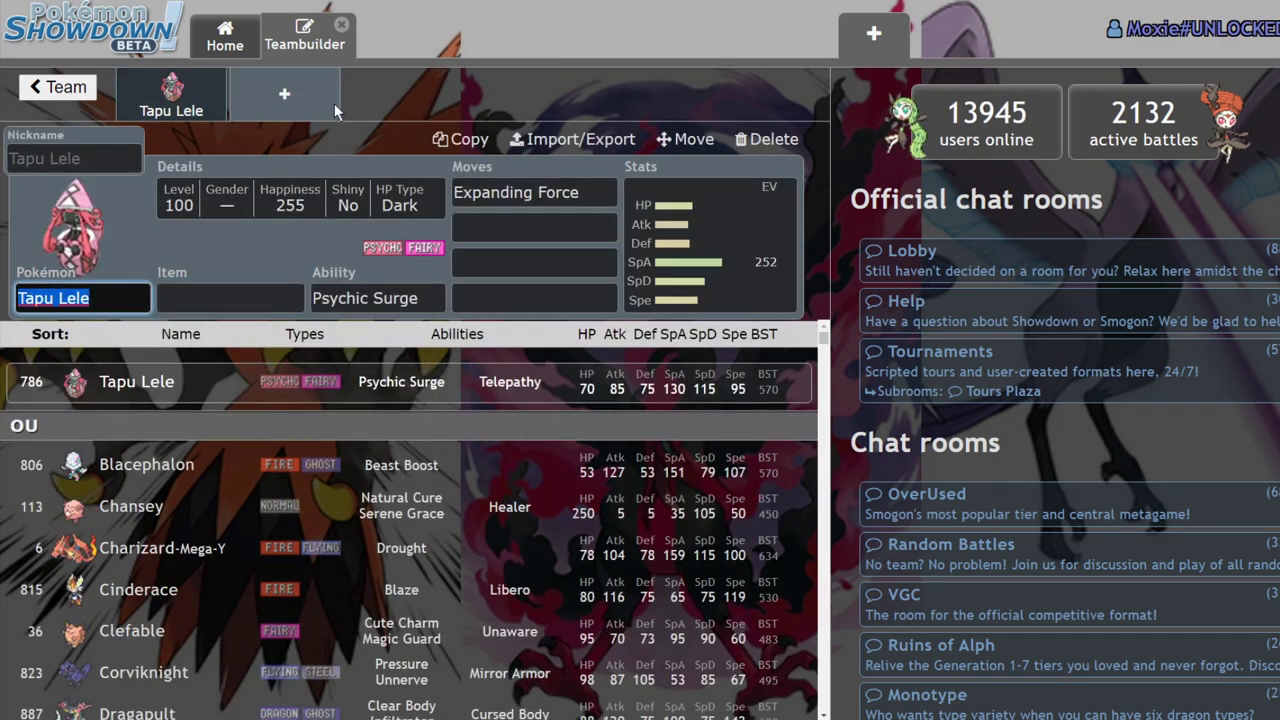
{"action": "left_click", "coordinate": [762, 252]}
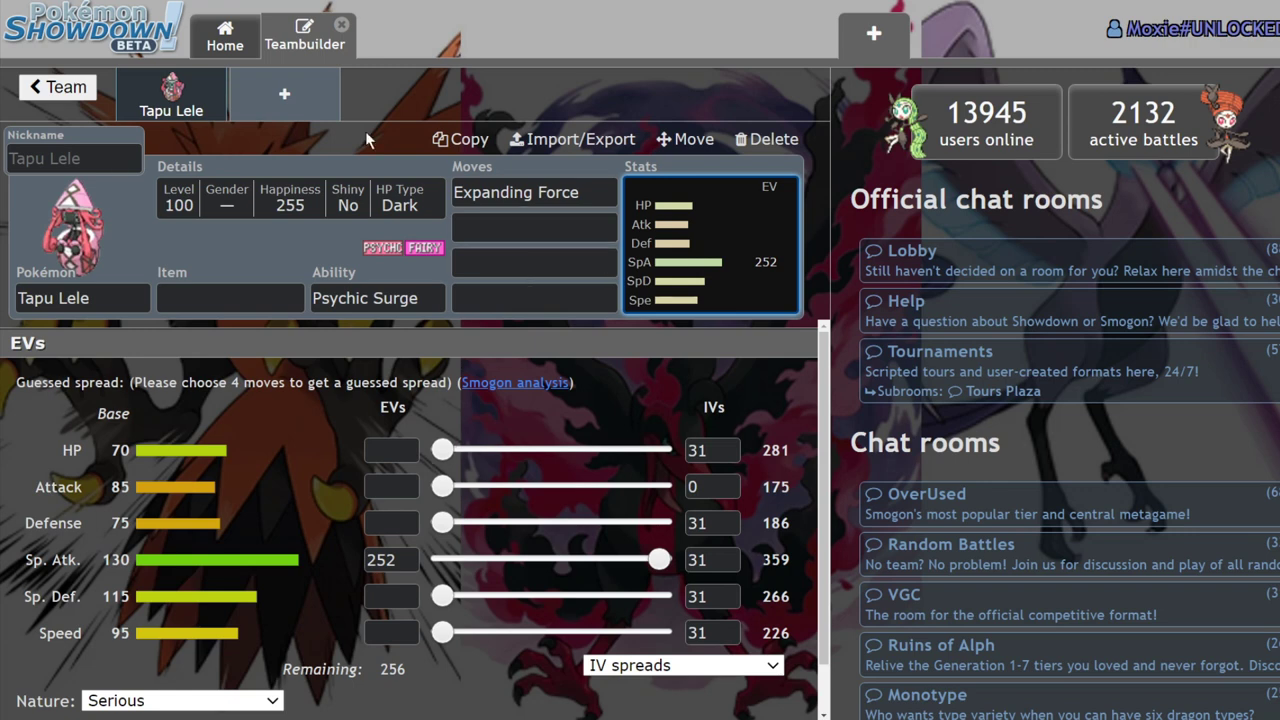
{"action": "left_click", "coordinate": [571, 230]}
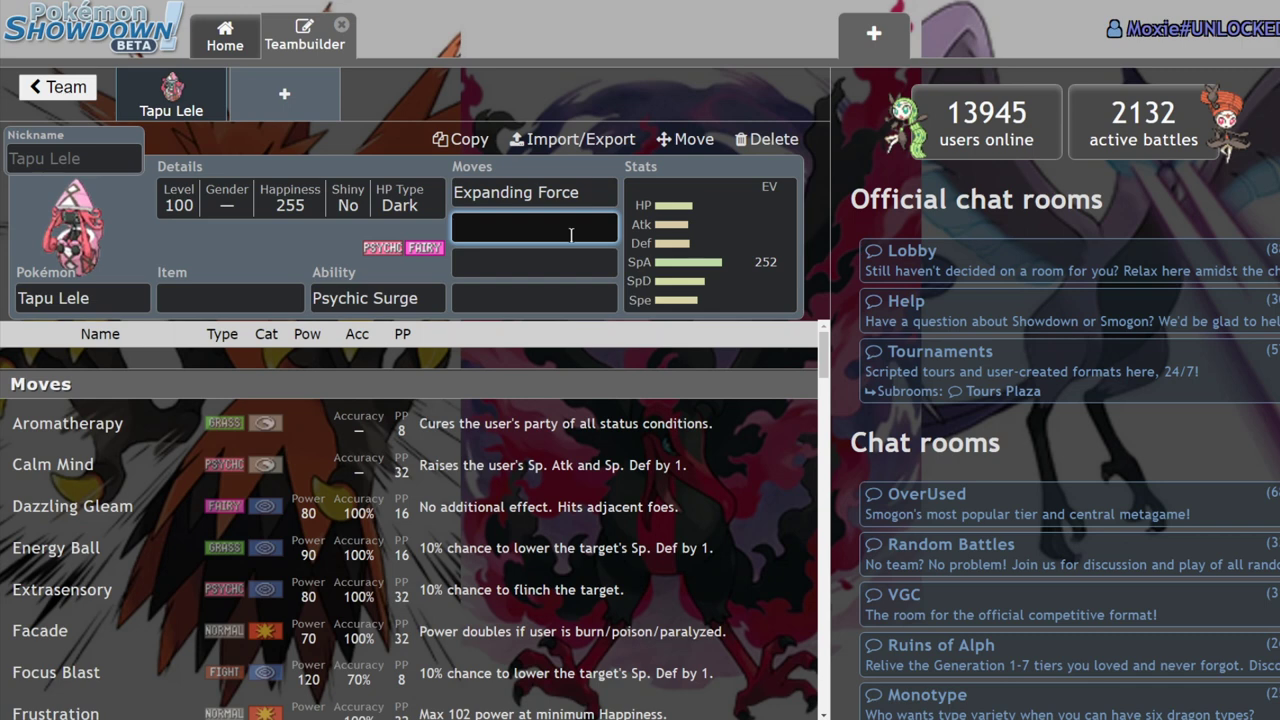
Step: Enter Dazzling Gleam and Shadow Ball as Tapu Lele's moves, clearing the fourth slot
{"action": "type", "text": "dazz"}
{"action": "key", "text": "Return"}
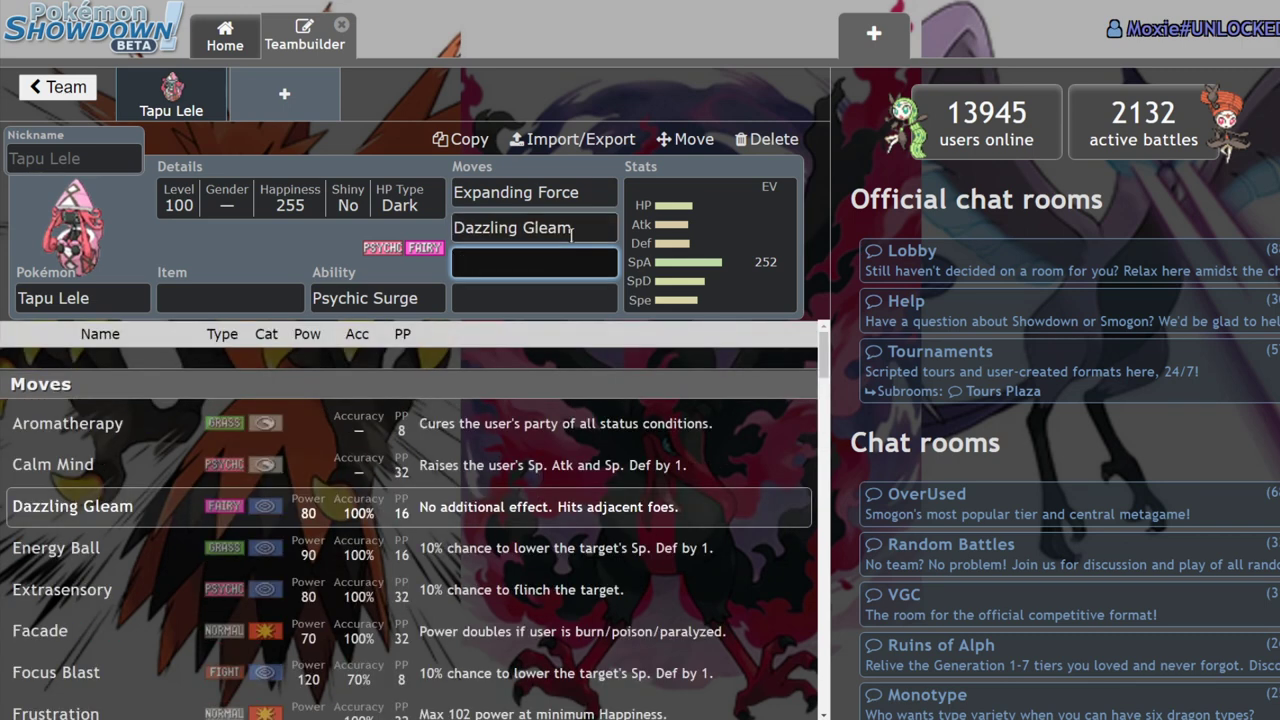
{"action": "type", "text": "shad"}
{"action": "key", "text": "Return"}
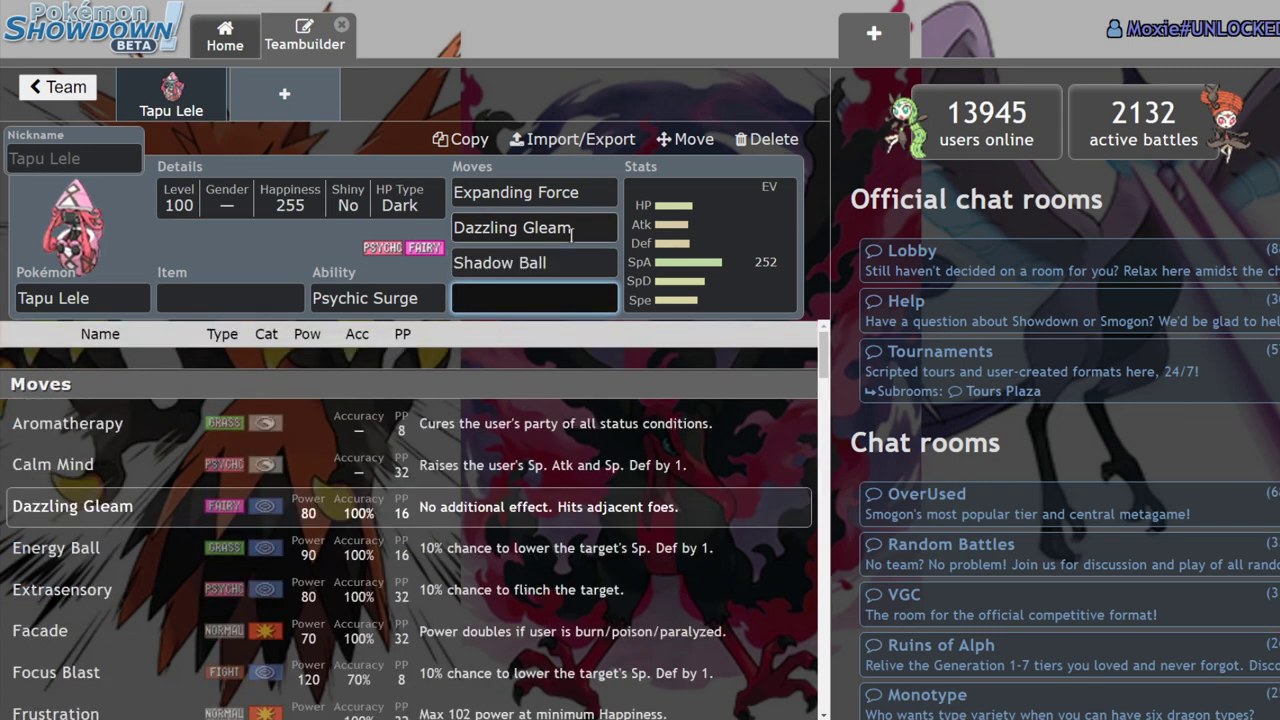
{"action": "type", "text": "mys"}
{"action": "key", "text": "BackSpace"}
{"action": "type", "text": "ys"}
{"action": "key", "text": "BackSpace"}
{"action": "key", "text": "BackSpace"}
{"action": "left_click", "coordinate": [795, 290]}
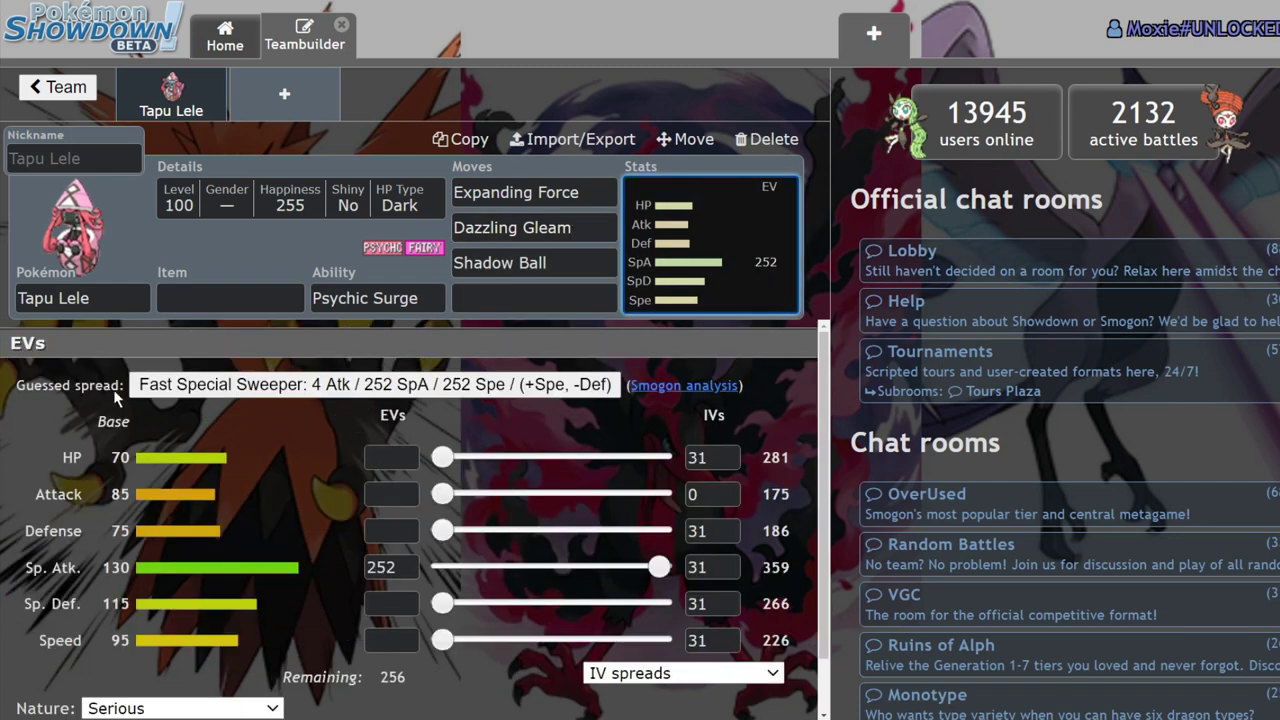
Step: Search 'choi' and give Tapu Lele a Choice Scarf
{"action": "left_click", "coordinate": [230, 298]}
{"action": "type", "text": "ch"}
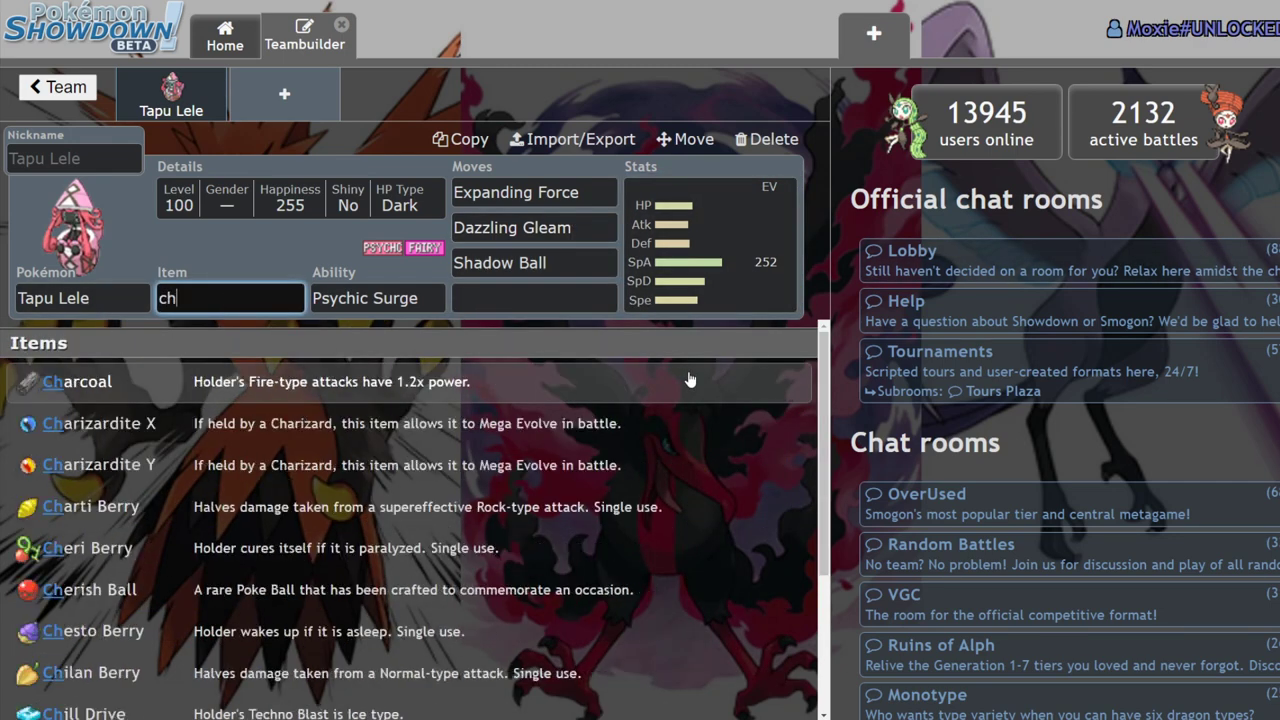
{"action": "scroll", "coordinate": [200, 620], "scroll_direction": "down", "scroll_amount": 2}
{"action": "left_click", "coordinate": [723, 245]}
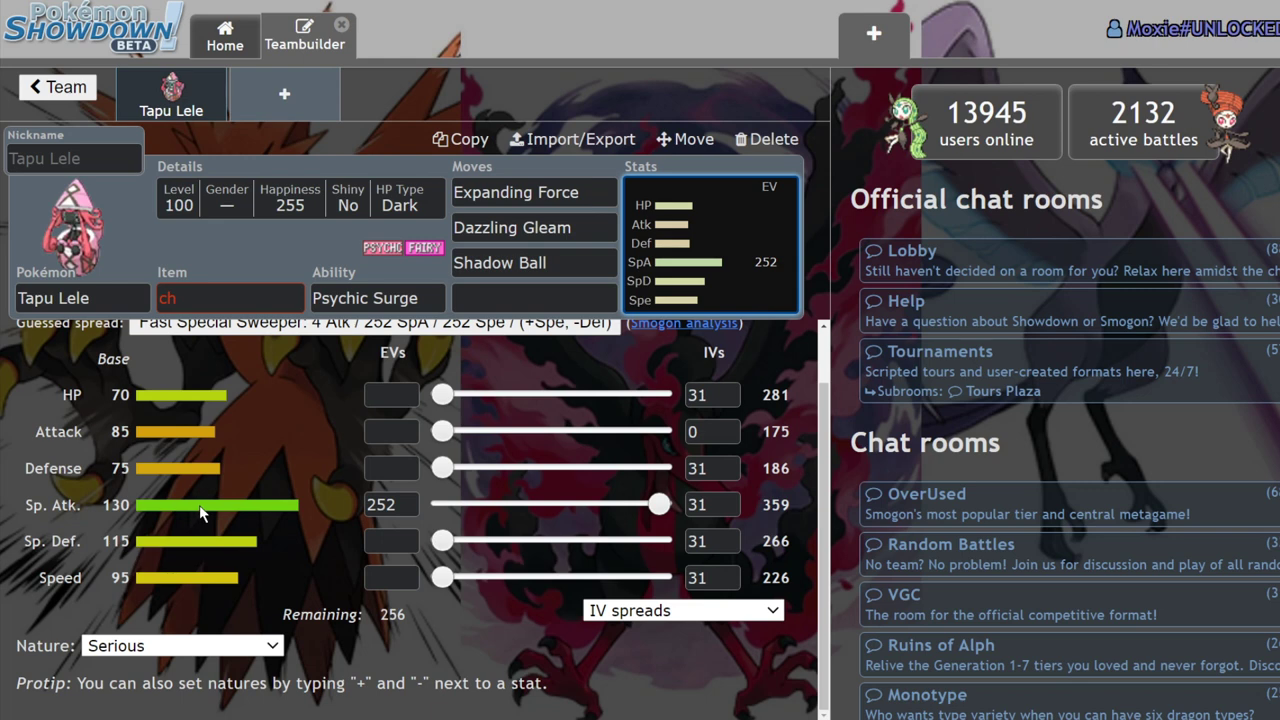
{"action": "left_click", "coordinate": [215, 300]}
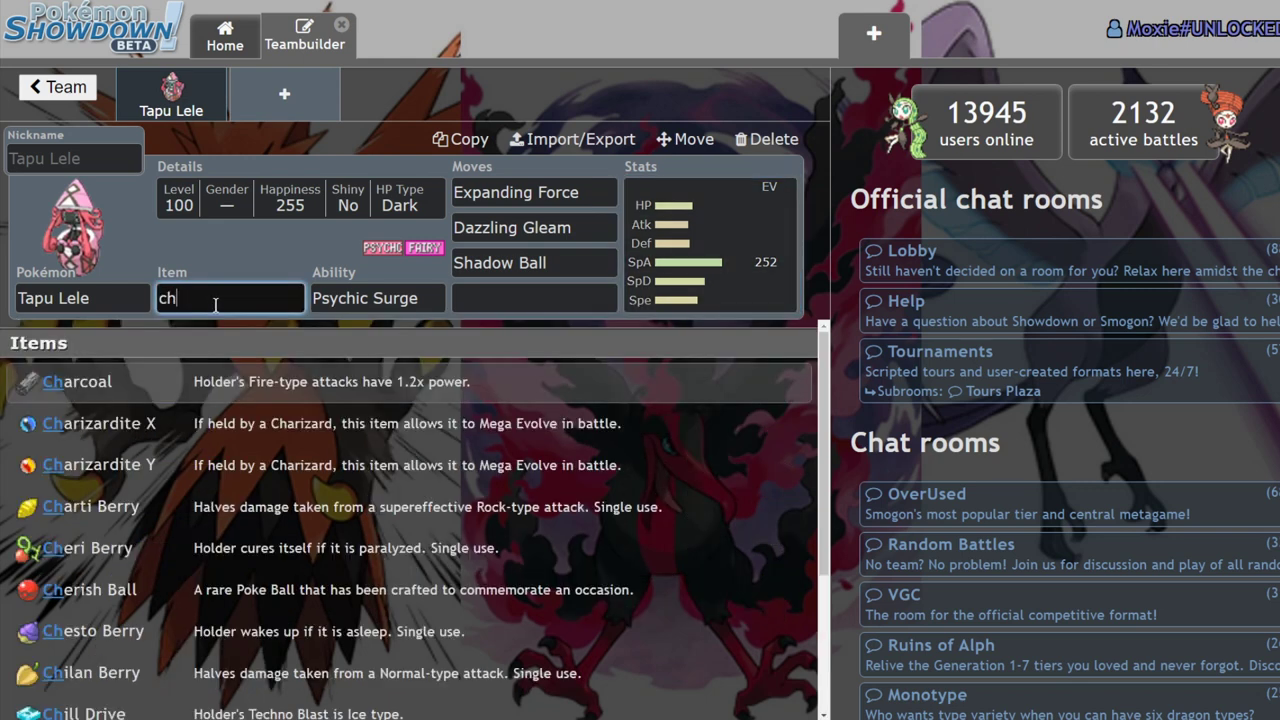
{"action": "type", "text": "oi"}
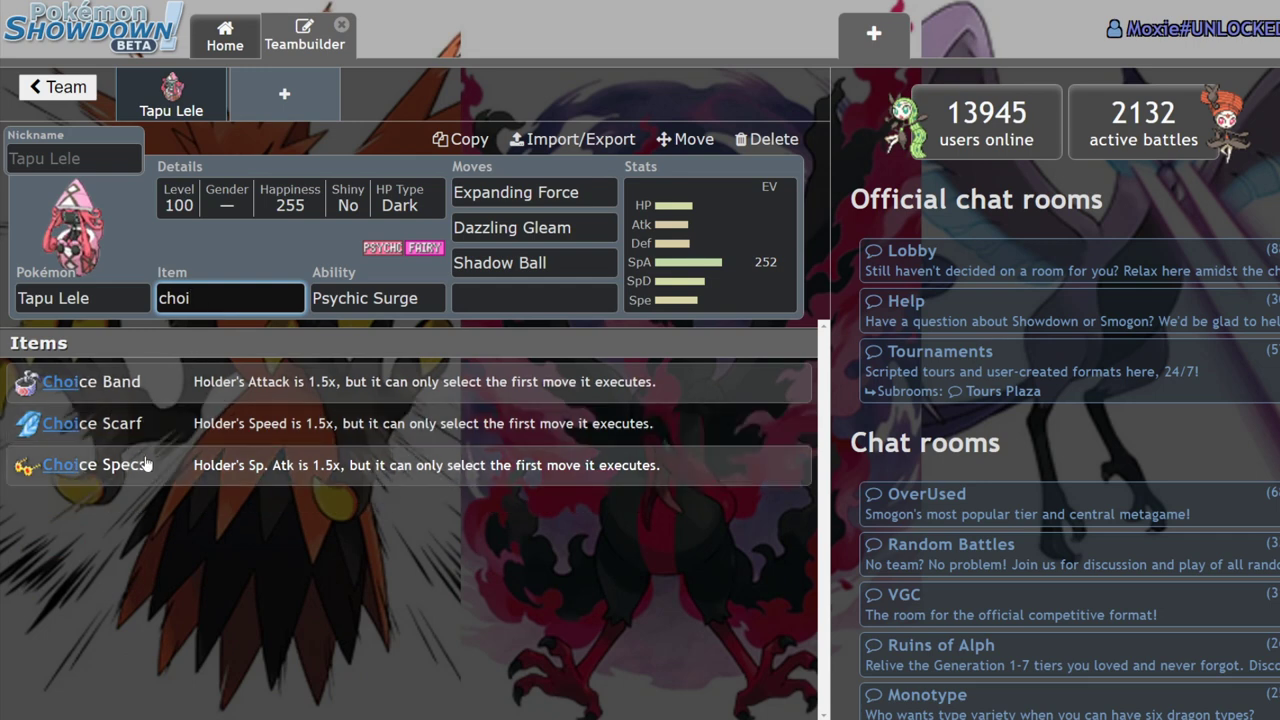
{"action": "left_click", "coordinate": [90, 423]}
Step: Start a new team slot, return to Tapu Lele, then open an empty slot
{"action": "left_click", "coordinate": [300, 108]}
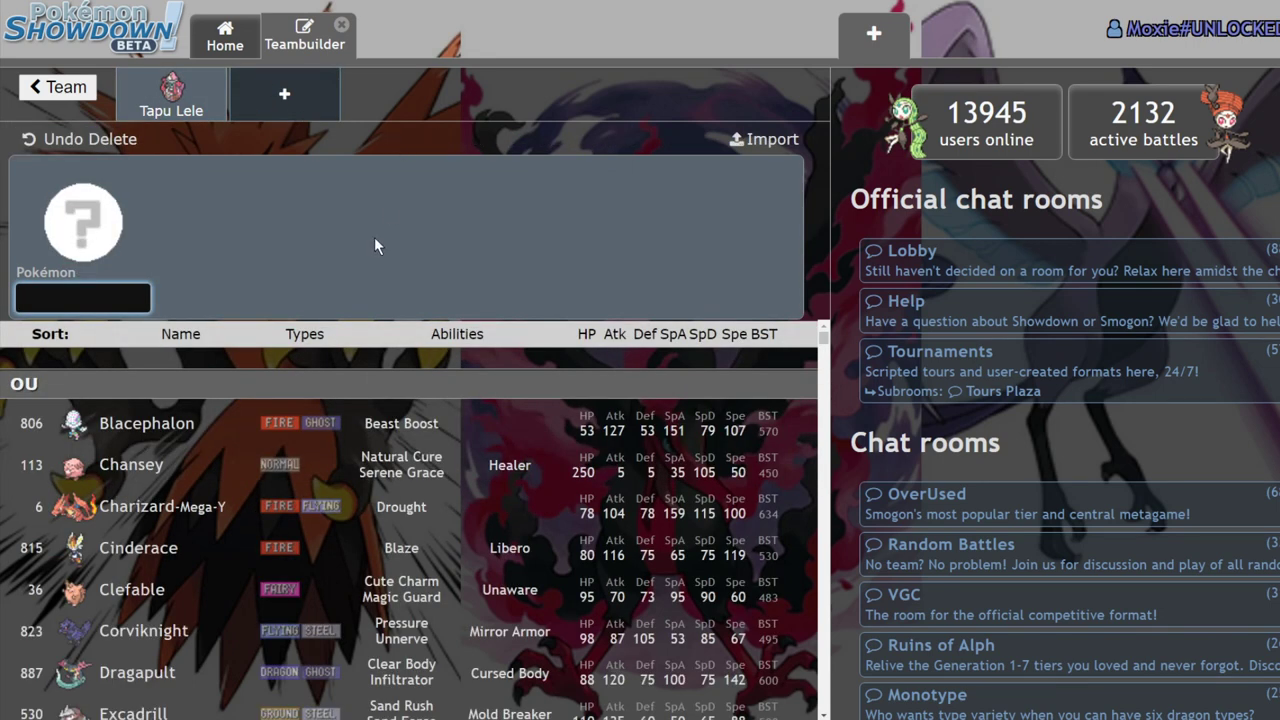
{"action": "type", "text": "ta"}
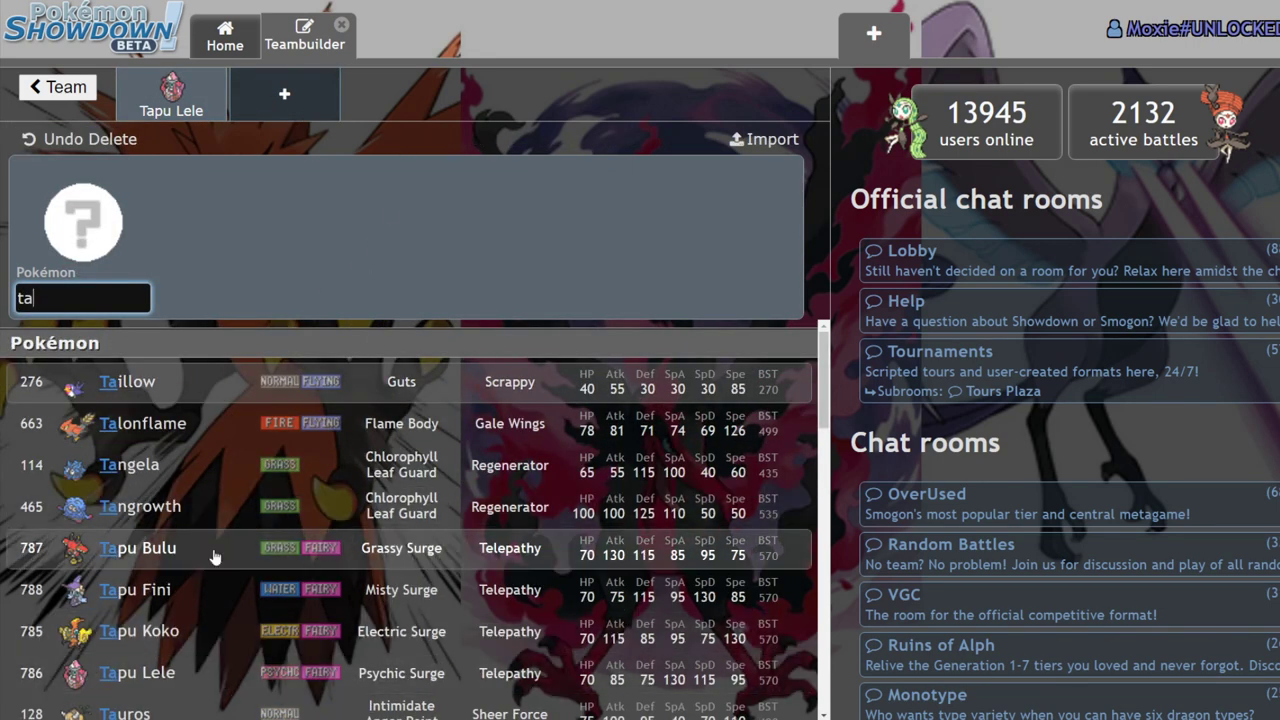
{"action": "left_click", "coordinate": [171, 95]}
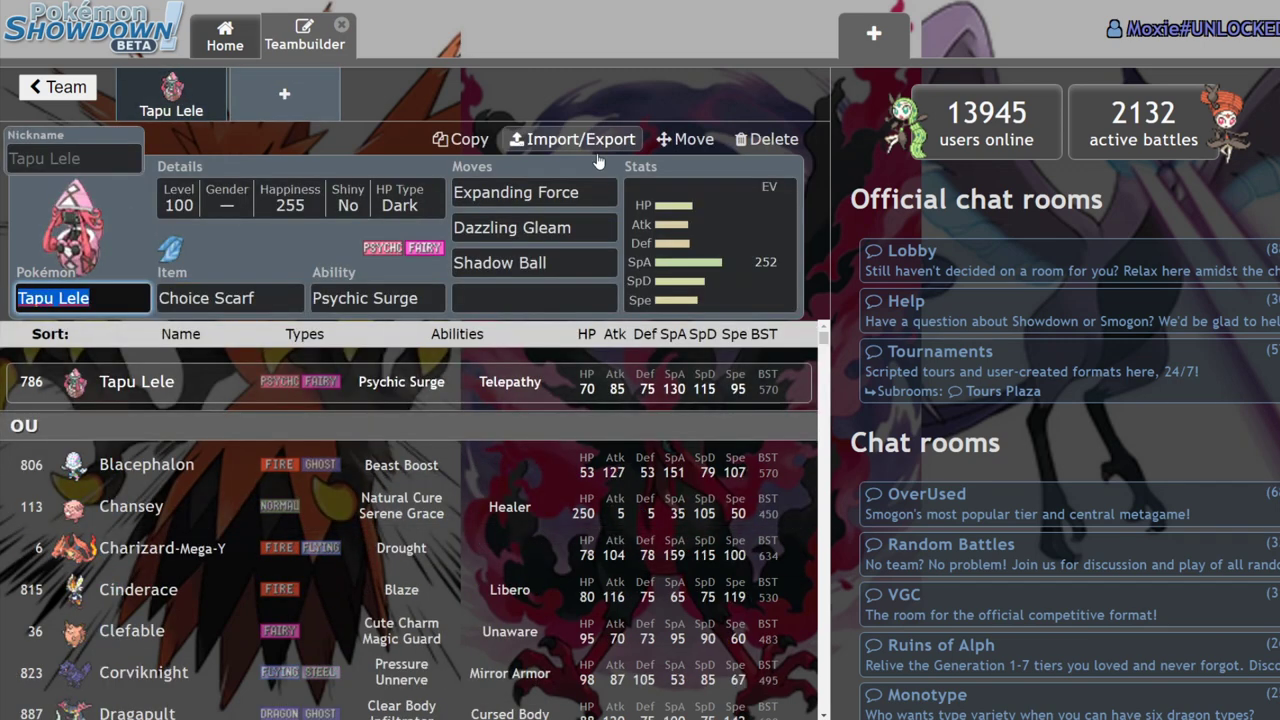
{"action": "left_click", "coordinate": [288, 105]}
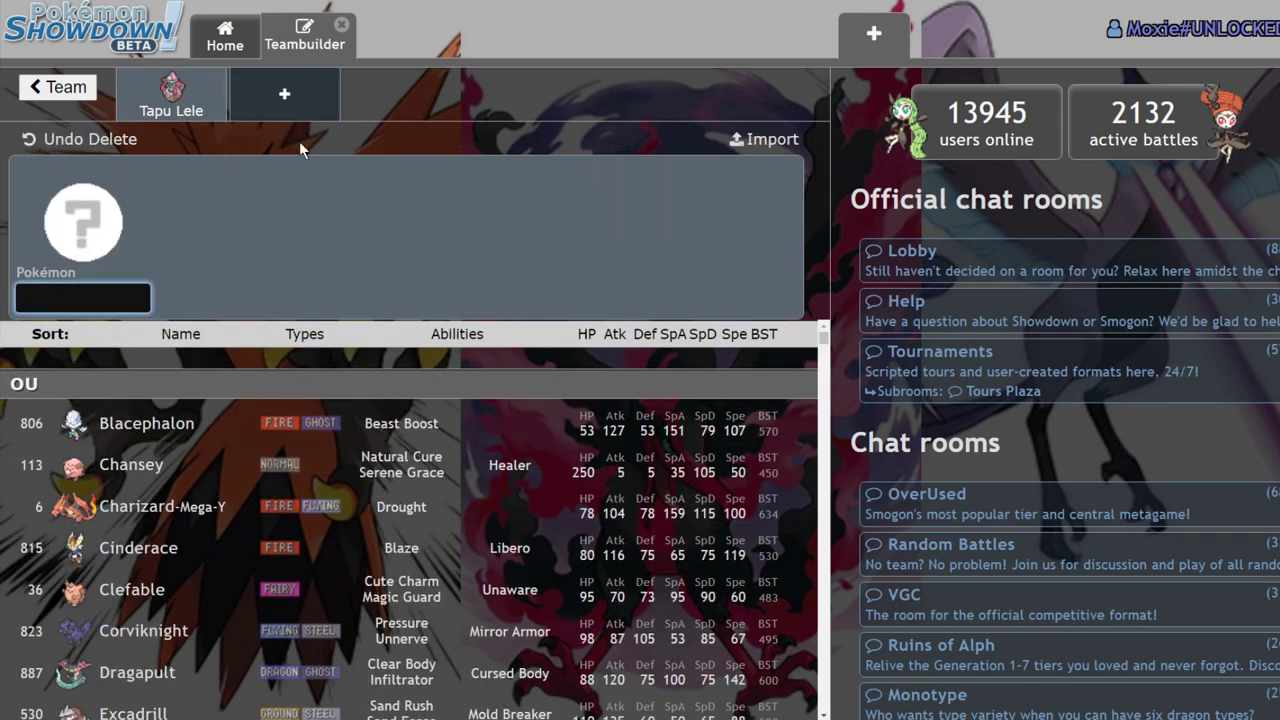
Step: Add Stakataka and Kartana as new team members
{"action": "left_click", "coordinate": [197, 96]}
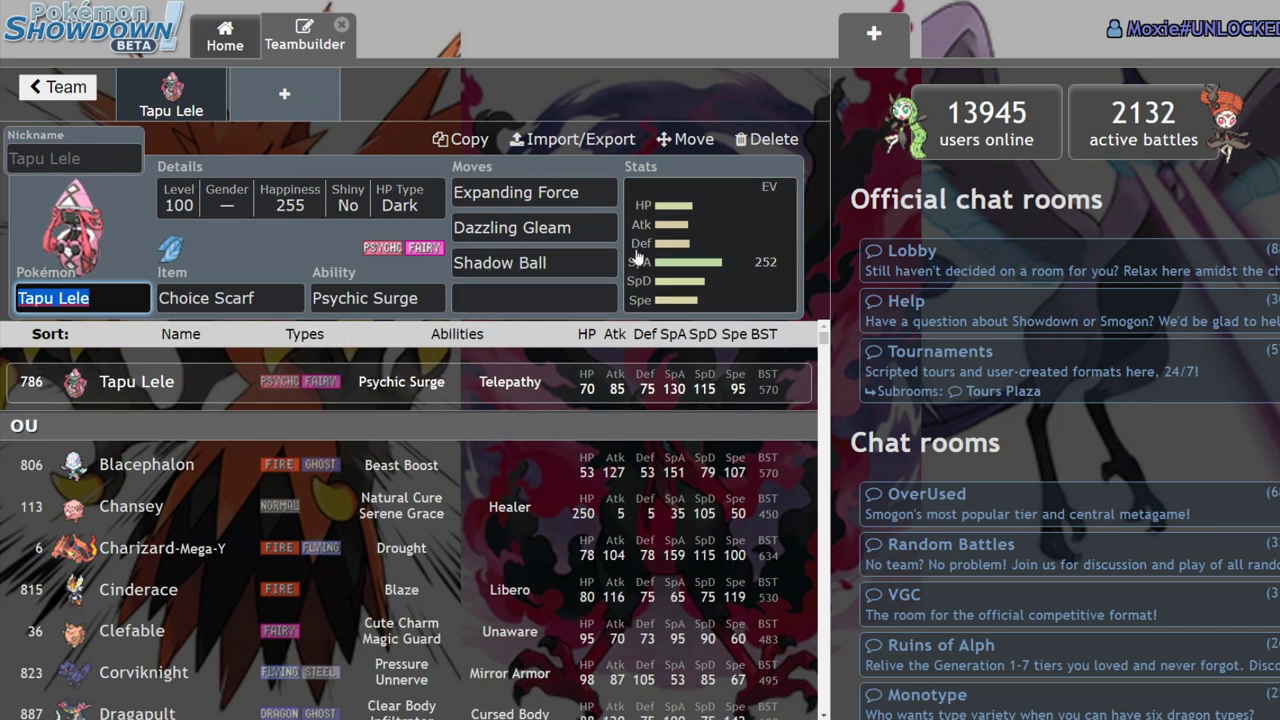
{"action": "left_click", "coordinate": [767, 139]}
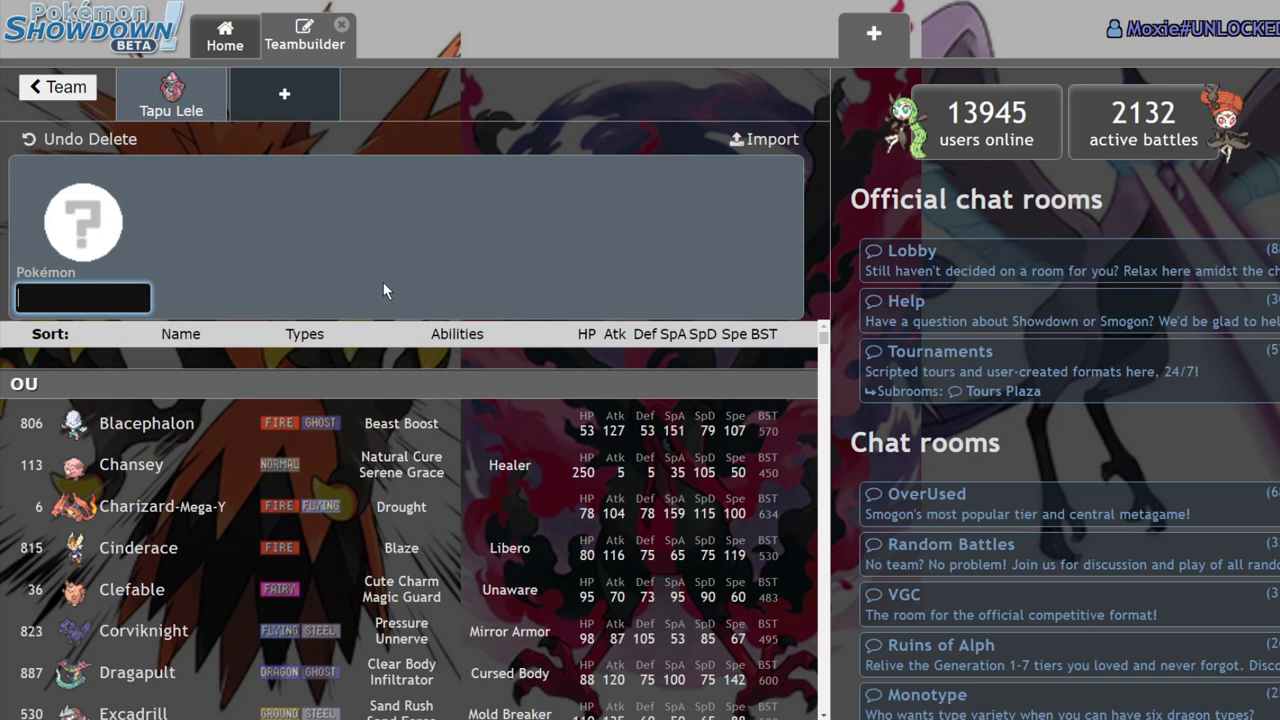
{"action": "type", "text": "stakat"}
{"action": "key", "text": "Return"}
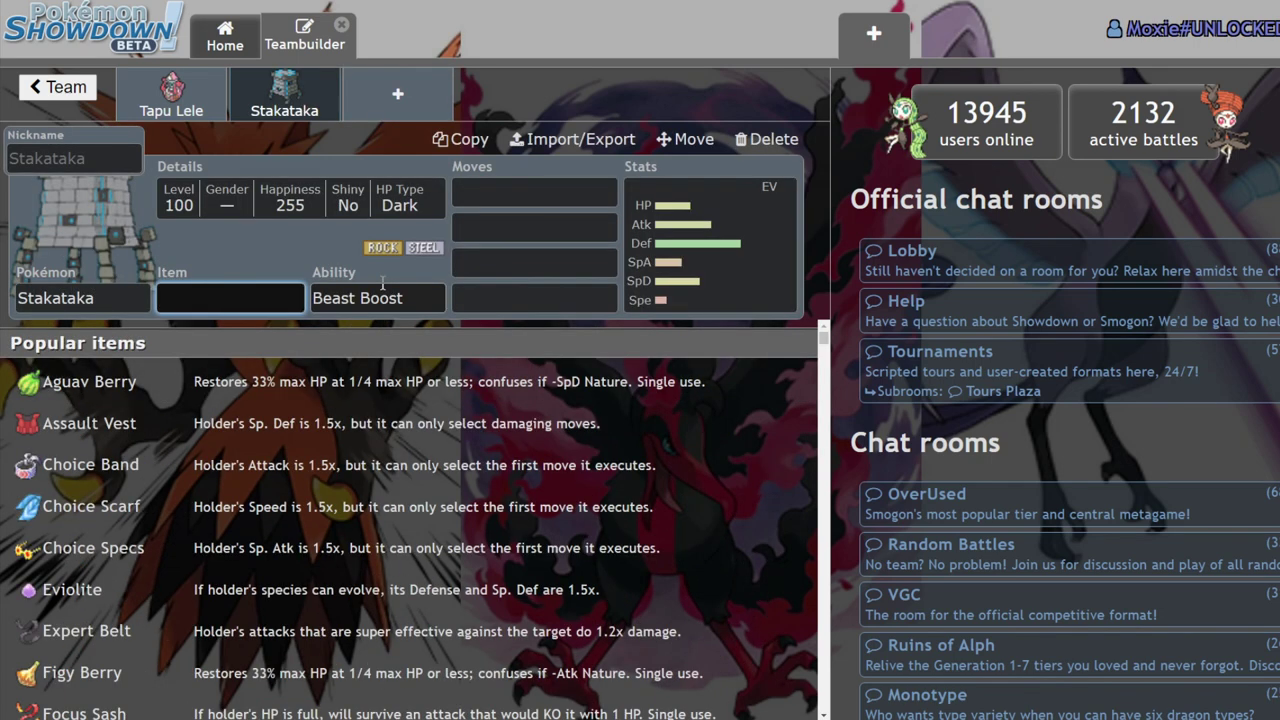
{"action": "left_click", "coordinate": [386, 100]}
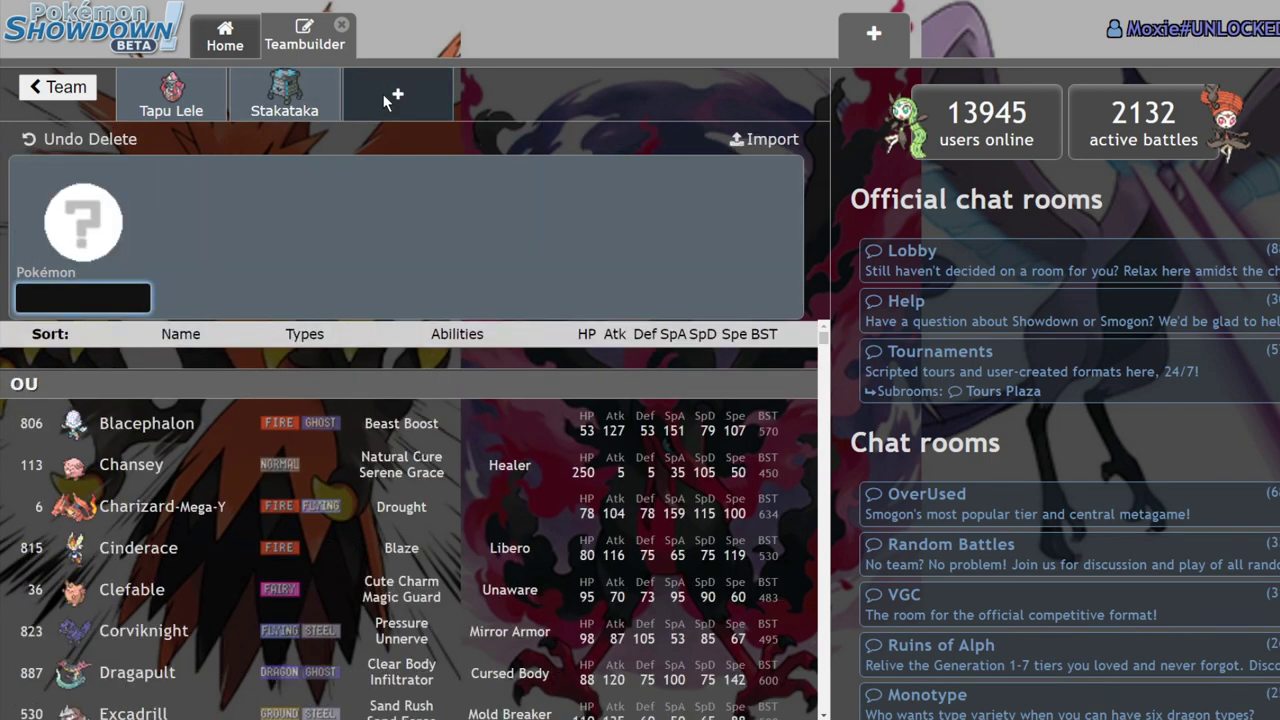
{"action": "type", "text": "karta"}
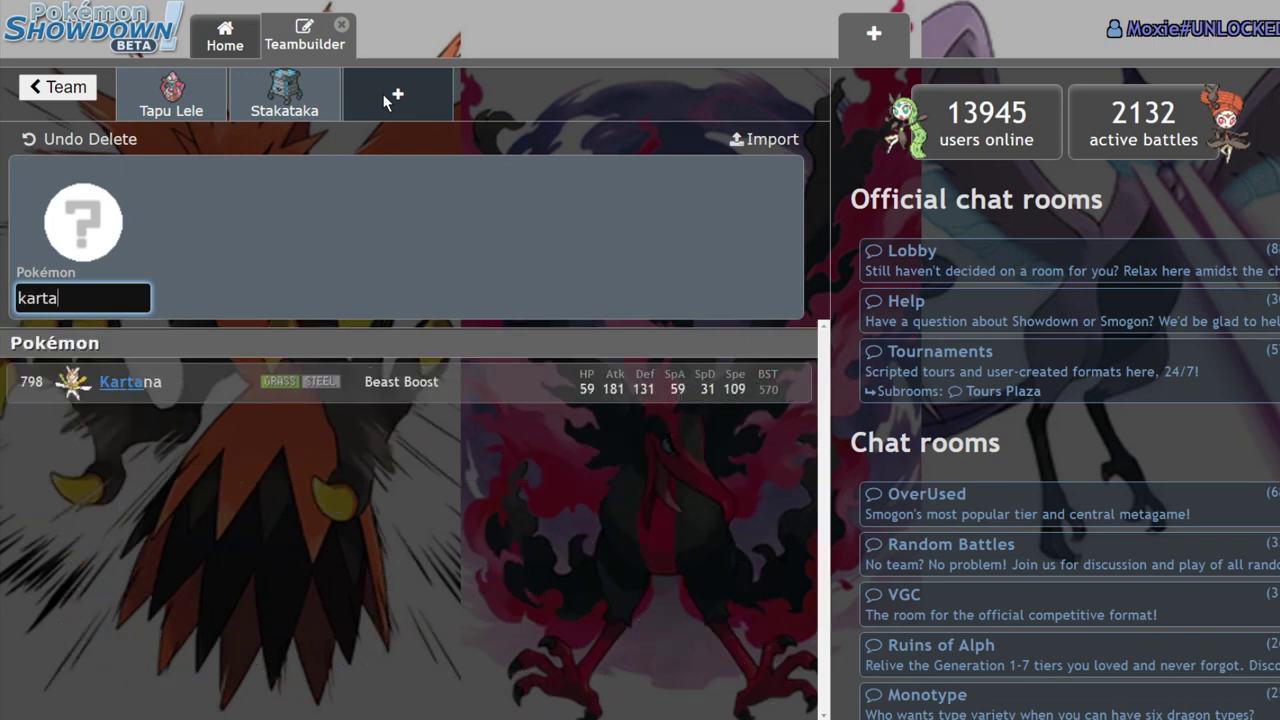
{"action": "key", "text": "Return"}
Step: Review Tapu Lele's ability, then give Kartana an Assault Vest
{"action": "left_click", "coordinate": [171, 95]}
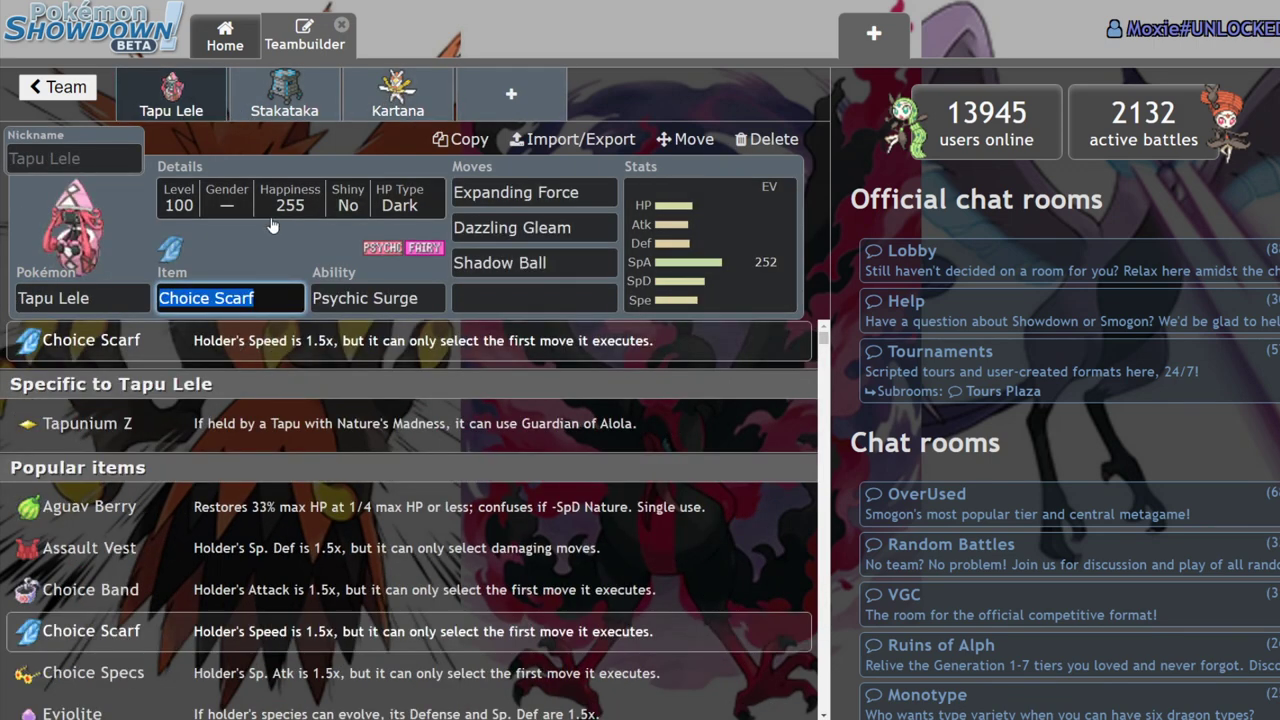
{"action": "left_click", "coordinate": [395, 298]}
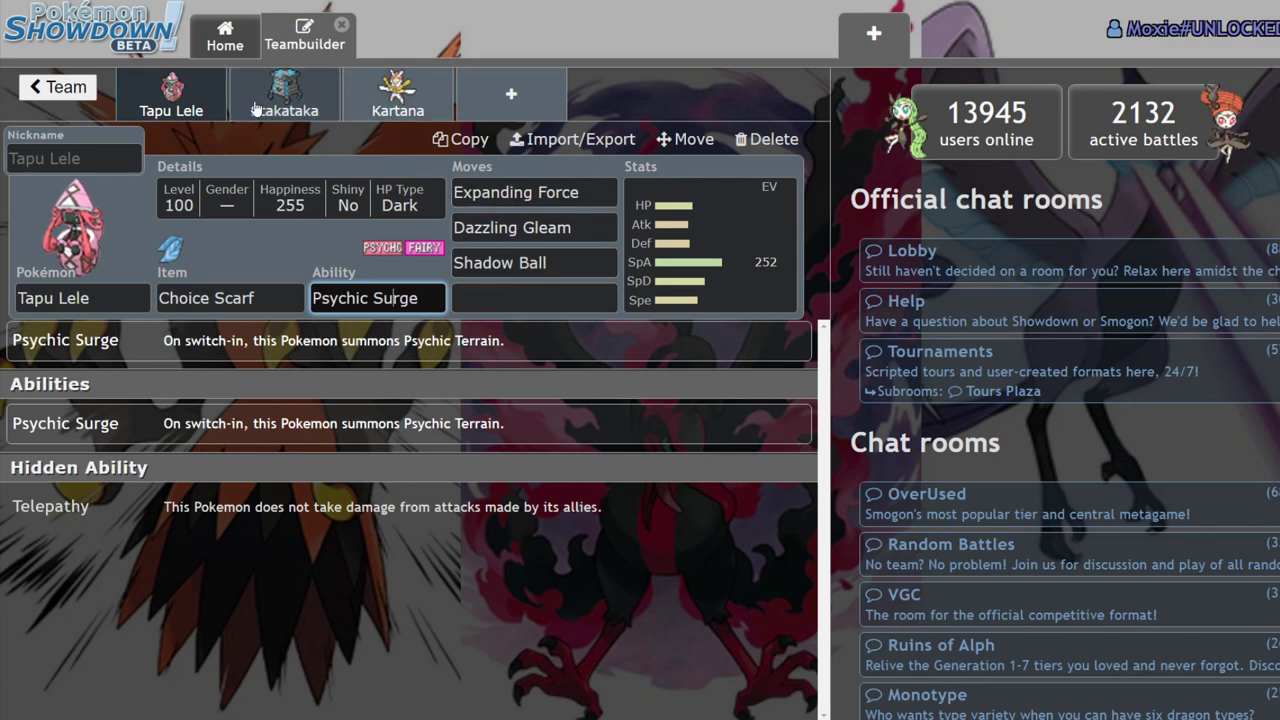
{"action": "left_click", "coordinate": [398, 95]}
{"action": "left_click", "coordinate": [230, 298]}
{"action": "type", "text": "a"}
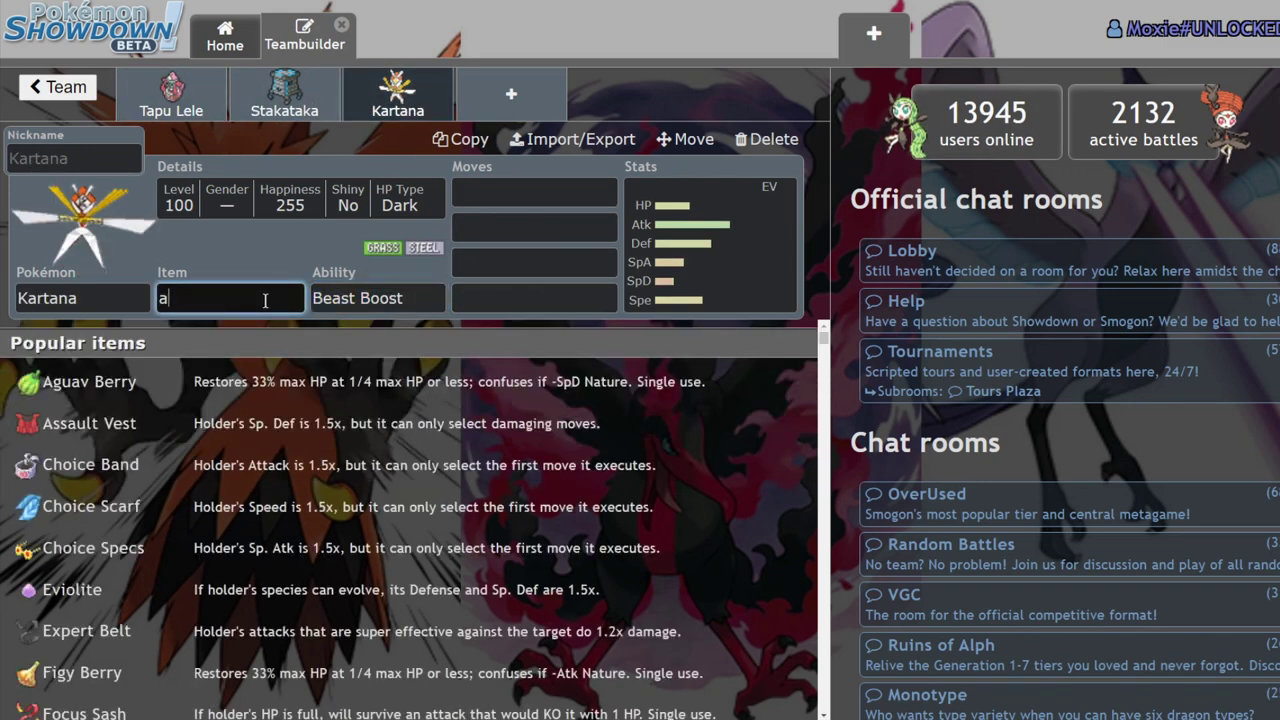
{"action": "type", "text": "ss"}
{"action": "left_click", "coordinate": [216, 383]}
{"action": "key", "text": "Return"}
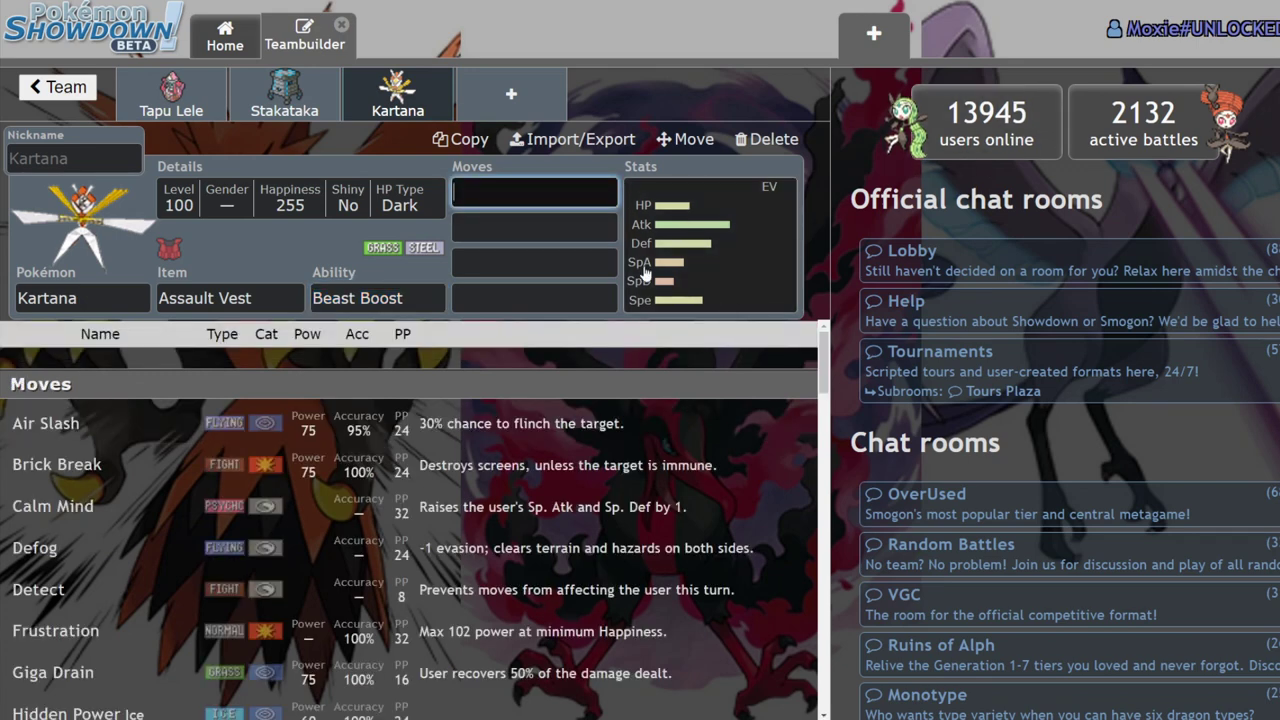
Step: Open Kartana's EVs and first move field, and check its usage statistics
{"action": "left_click", "coordinate": [727, 285]}
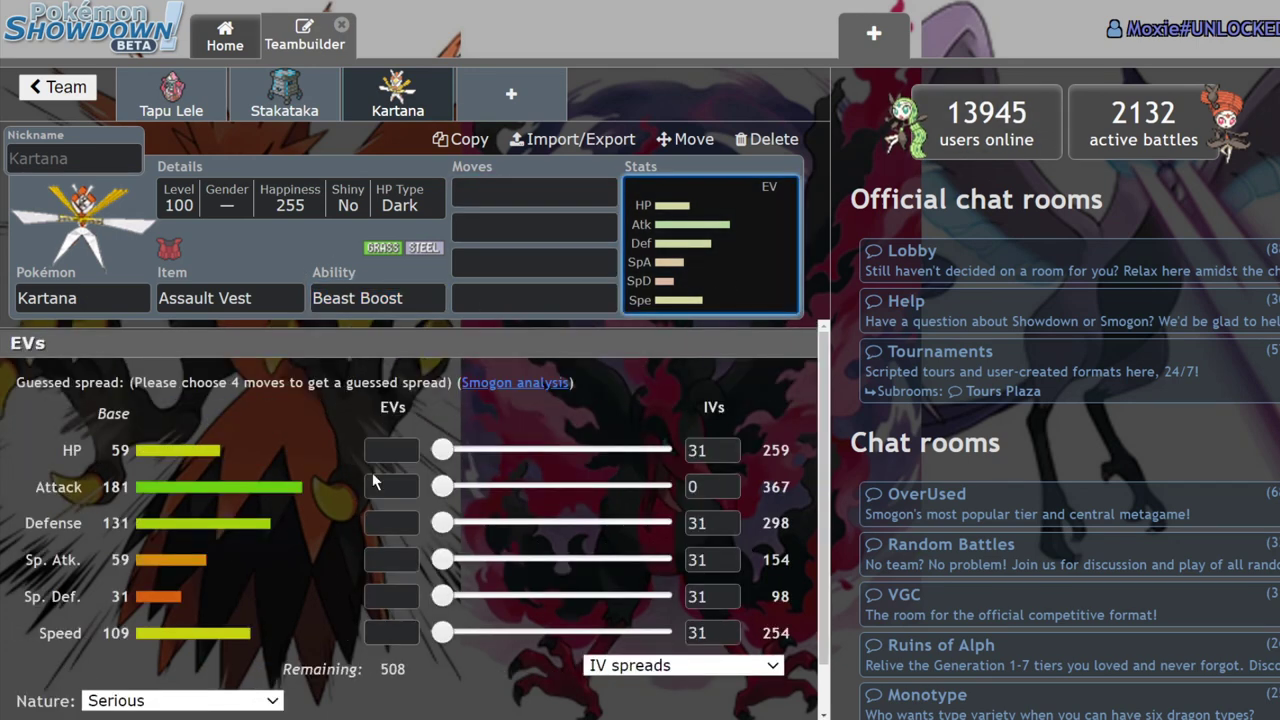
{"action": "left_click", "coordinate": [566, 193]}
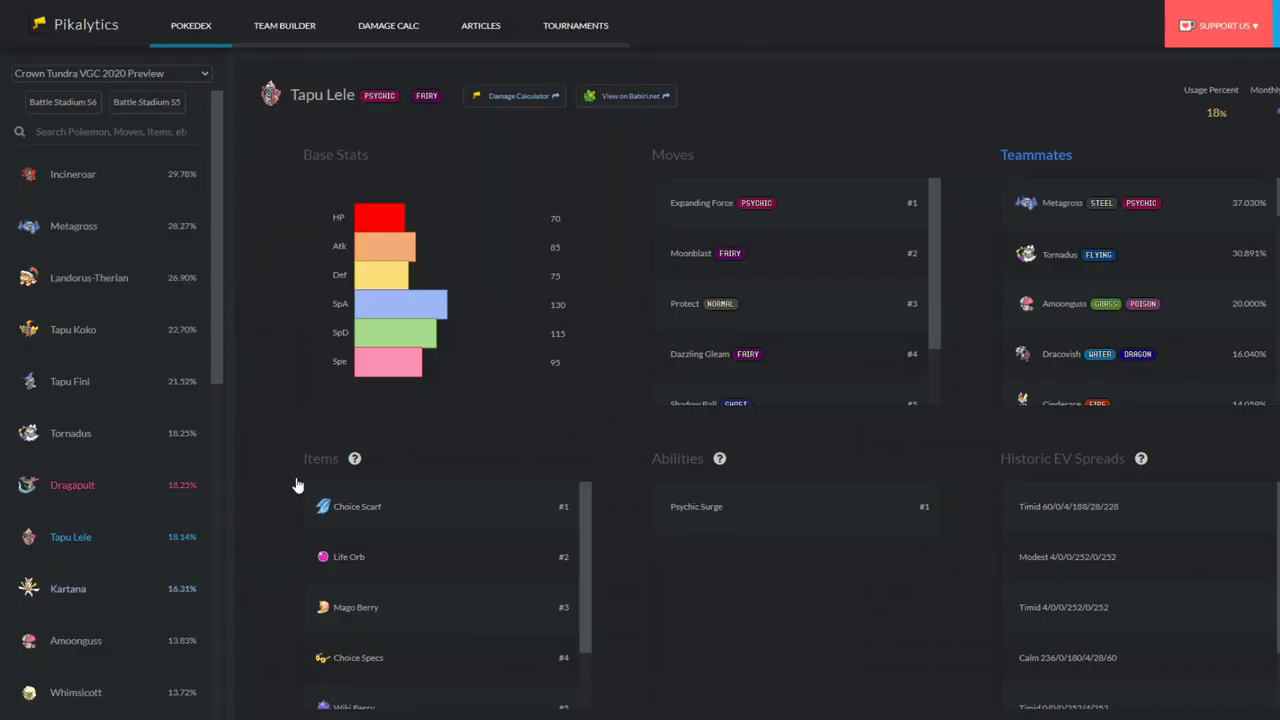
{"action": "left_click", "coordinate": [68, 588]}
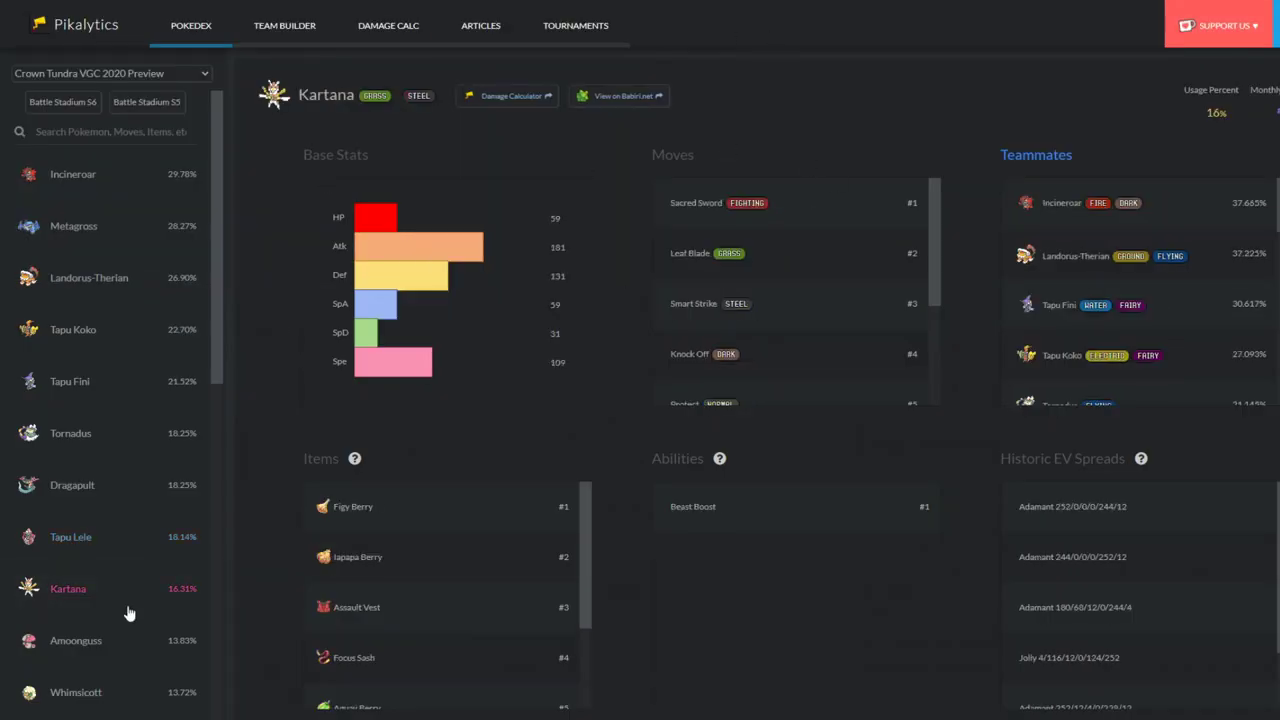
{"action": "scroll", "coordinate": [88, 571], "scroll_direction": "down", "scroll_amount": 1}
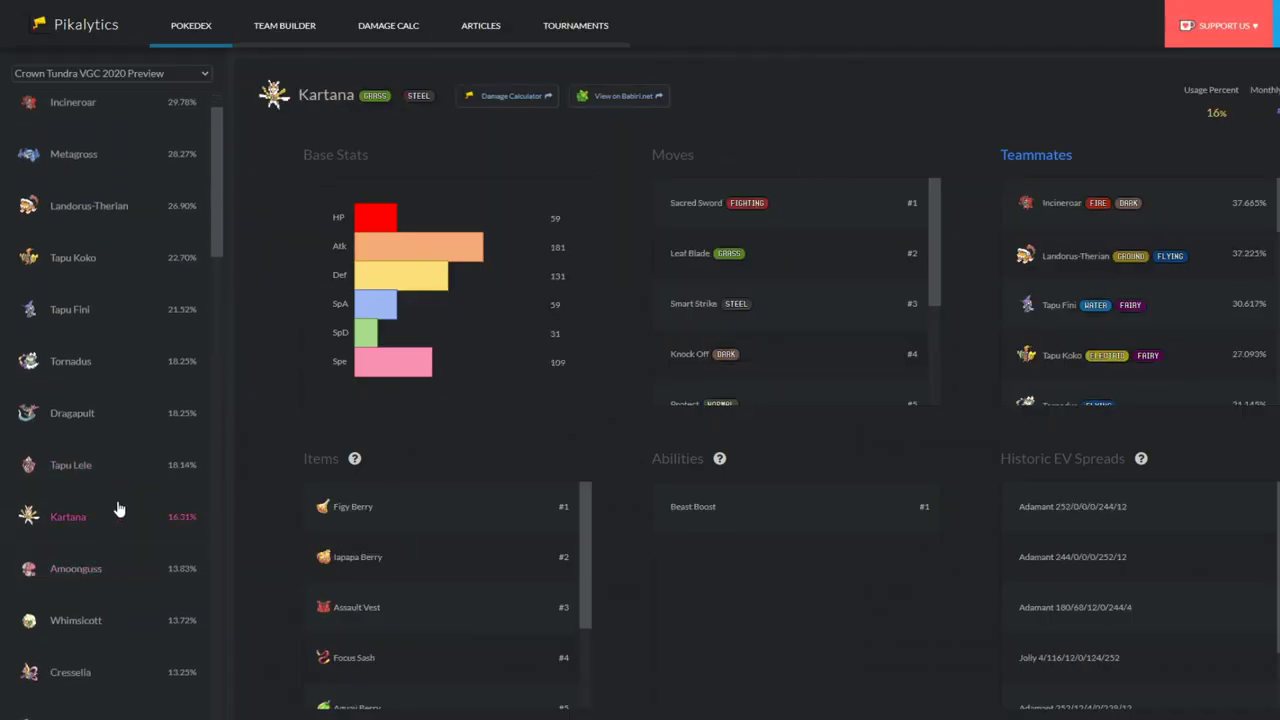
{"action": "scroll", "coordinate": [145, 377], "scroll_direction": "up", "scroll_amount": 1}
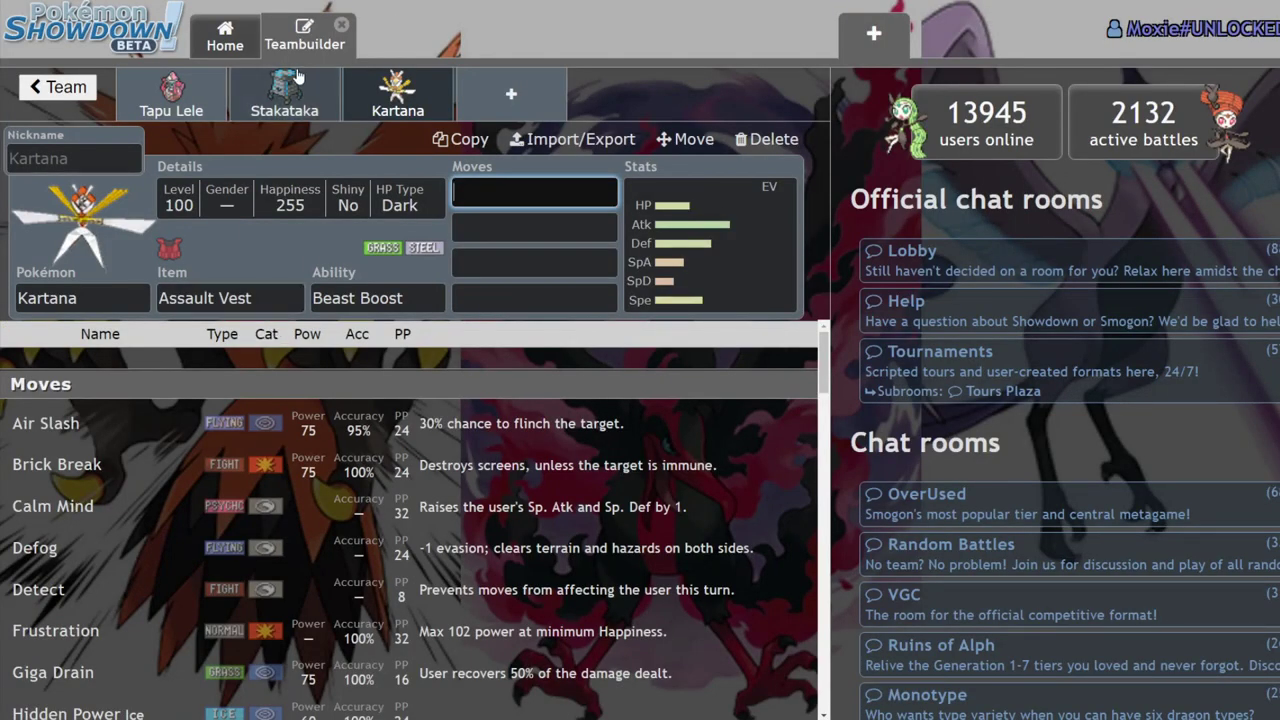
Step: Drag Kartana's EV sliders to 252 Sp. Def and 188 Speed
{"action": "left_click", "coordinate": [678, 262]}
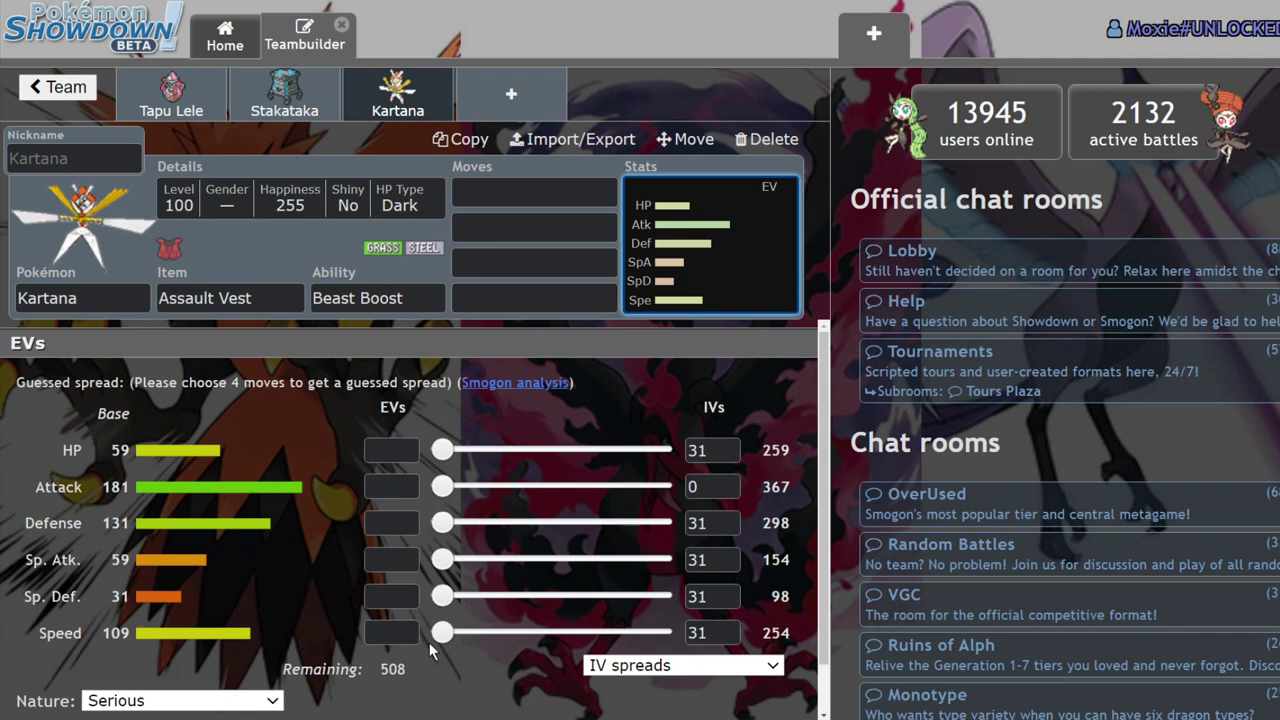
{"action": "left_click_drag", "start_coordinate": [442, 633], "coordinate": [758, 648]}
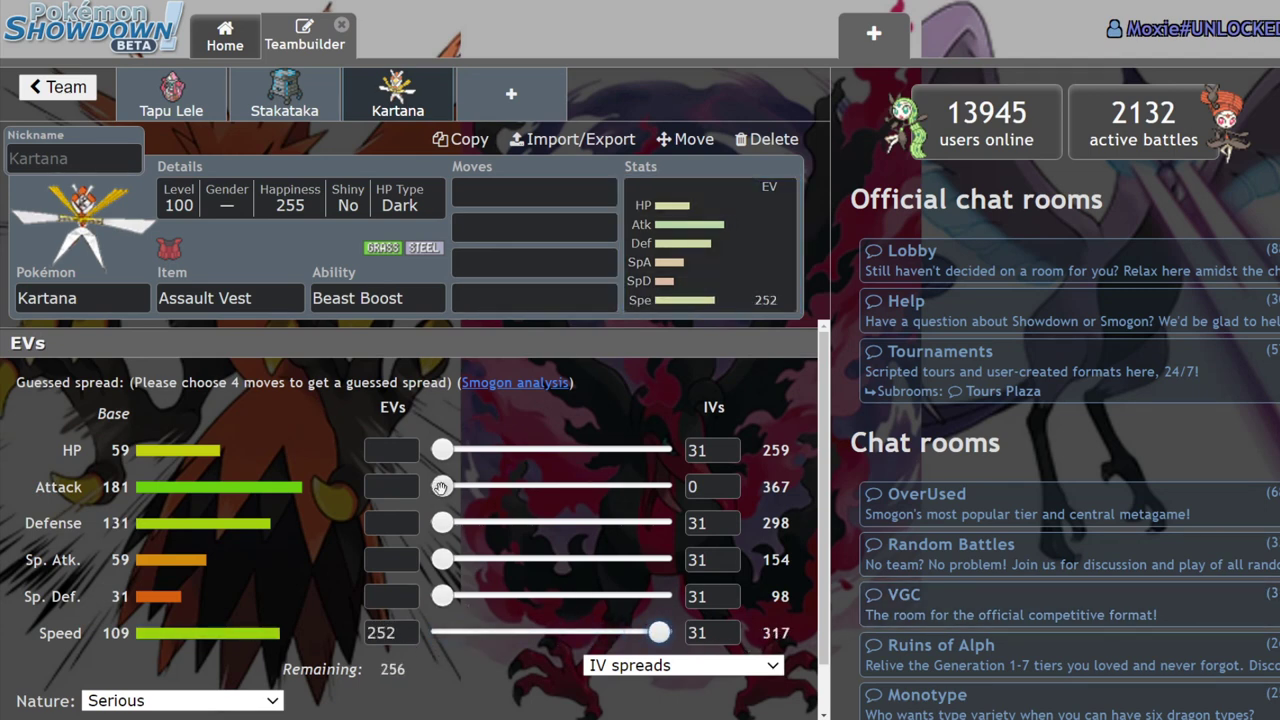
{"action": "mouse_move", "coordinate": [442, 450]}
{"action": "left_mouse_down"}
{"action": "mouse_move", "coordinate": [528, 450]}
{"action": "mouse_move", "coordinate": [251, 494]}
{"action": "mouse_move", "coordinate": [658, 450]}
{"action": "mouse_move", "coordinate": [440, 452]}
{"action": "left_mouse_up"}
{"action": "mouse_move", "coordinate": [441, 596]}
{"action": "left_mouse_down"}
{"action": "mouse_move", "coordinate": [658, 596]}
{"action": "mouse_move", "coordinate": [653, 632]}
{"action": "mouse_move", "coordinate": [566, 632]}
{"action": "mouse_move", "coordinate": [604, 632]}
{"action": "left_mouse_up"}
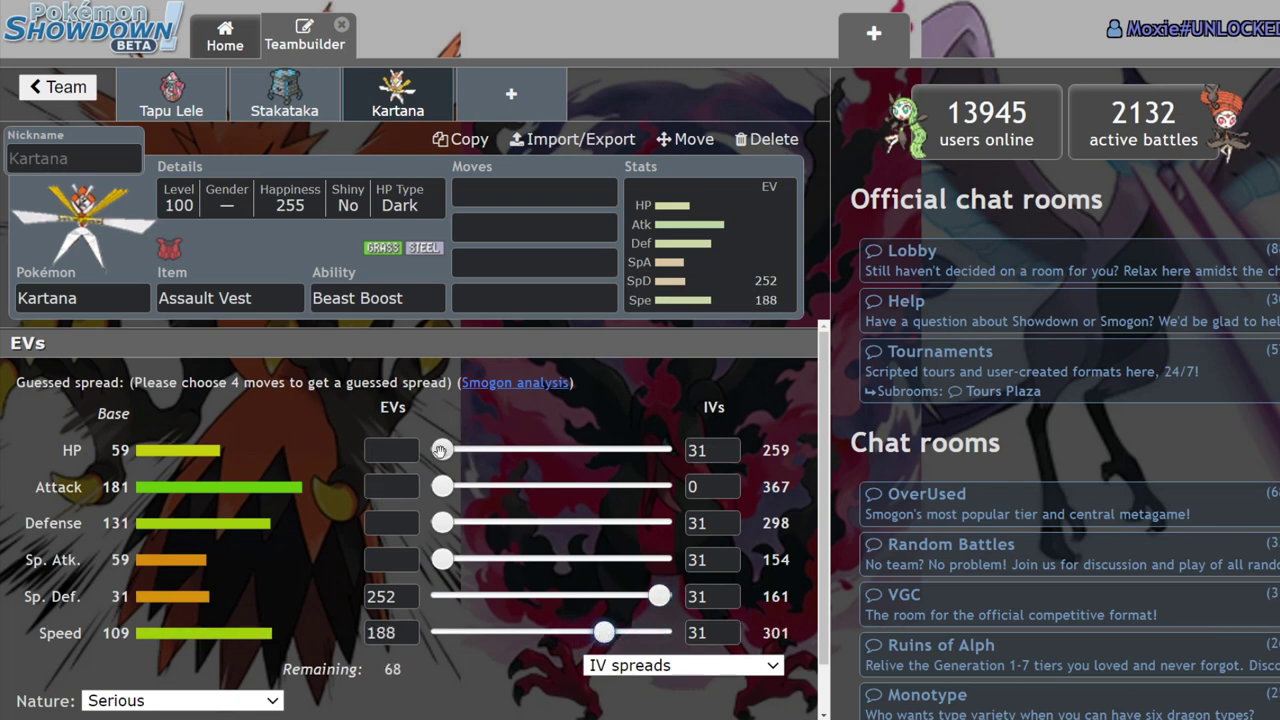
{"action": "mouse_move", "coordinate": [442, 486]}
{"action": "left_mouse_down"}
{"action": "mouse_move", "coordinate": [503, 486]}
{"action": "mouse_move", "coordinate": [420, 472]}
{"action": "mouse_move", "coordinate": [597, 450]}
{"action": "mouse_move", "coordinate": [145, 500]}
{"action": "left_mouse_up"}
Step: Give Kartana Sacred Sword as its first move
{"action": "left_click", "coordinate": [521, 192]}
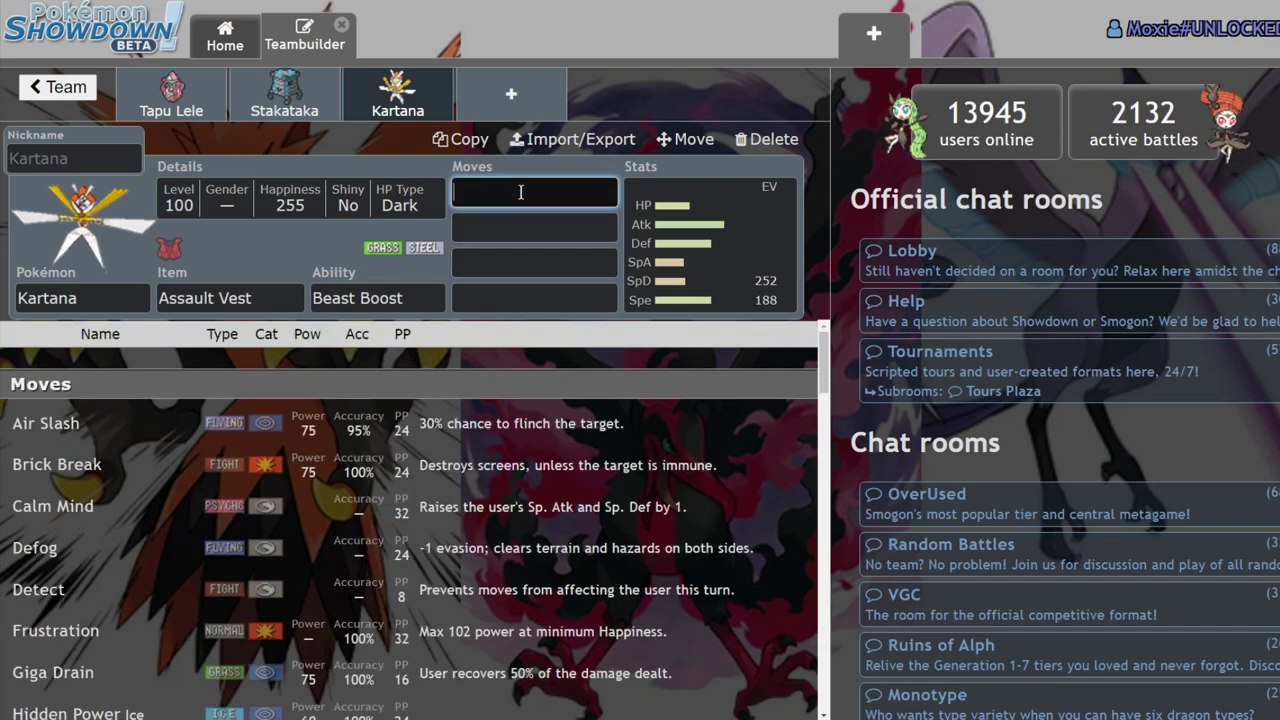
{"action": "type", "text": "sc"}
{"action": "key", "text": "BackSpace"}
{"action": "type", "text": "ac"}
{"action": "key", "text": "Return"}
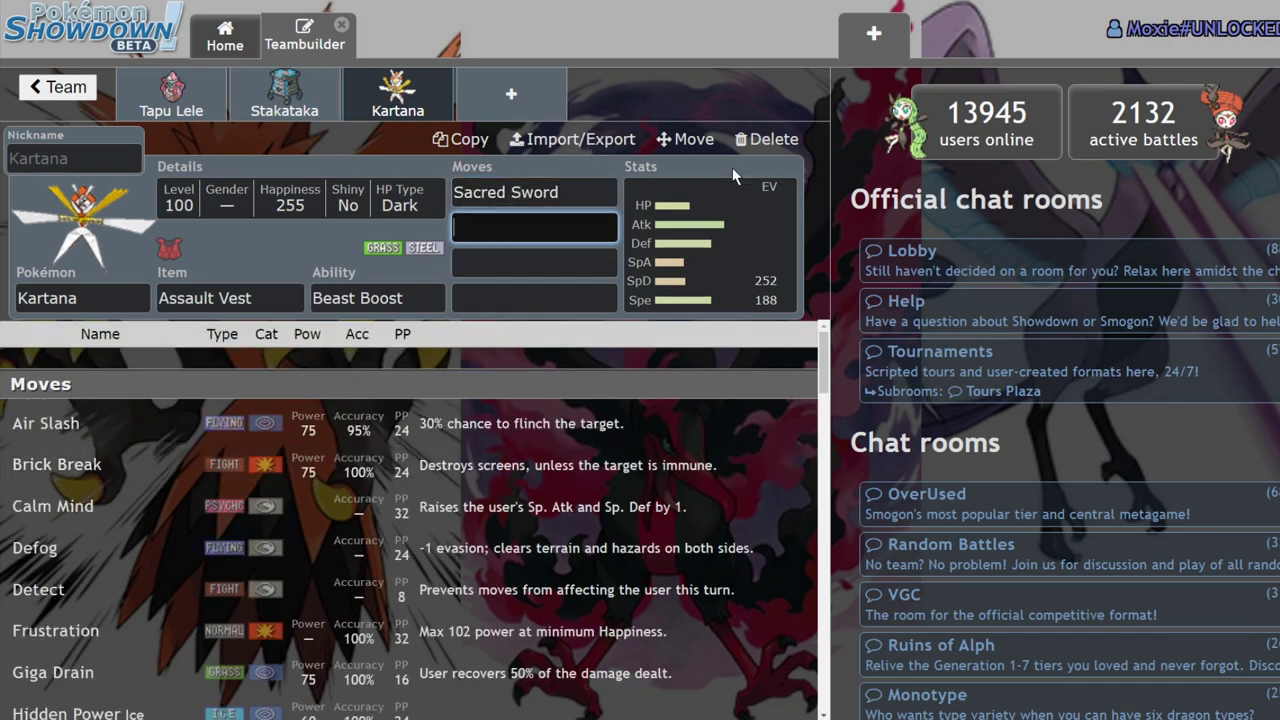
{"action": "left_click", "coordinate": [595, 192]}
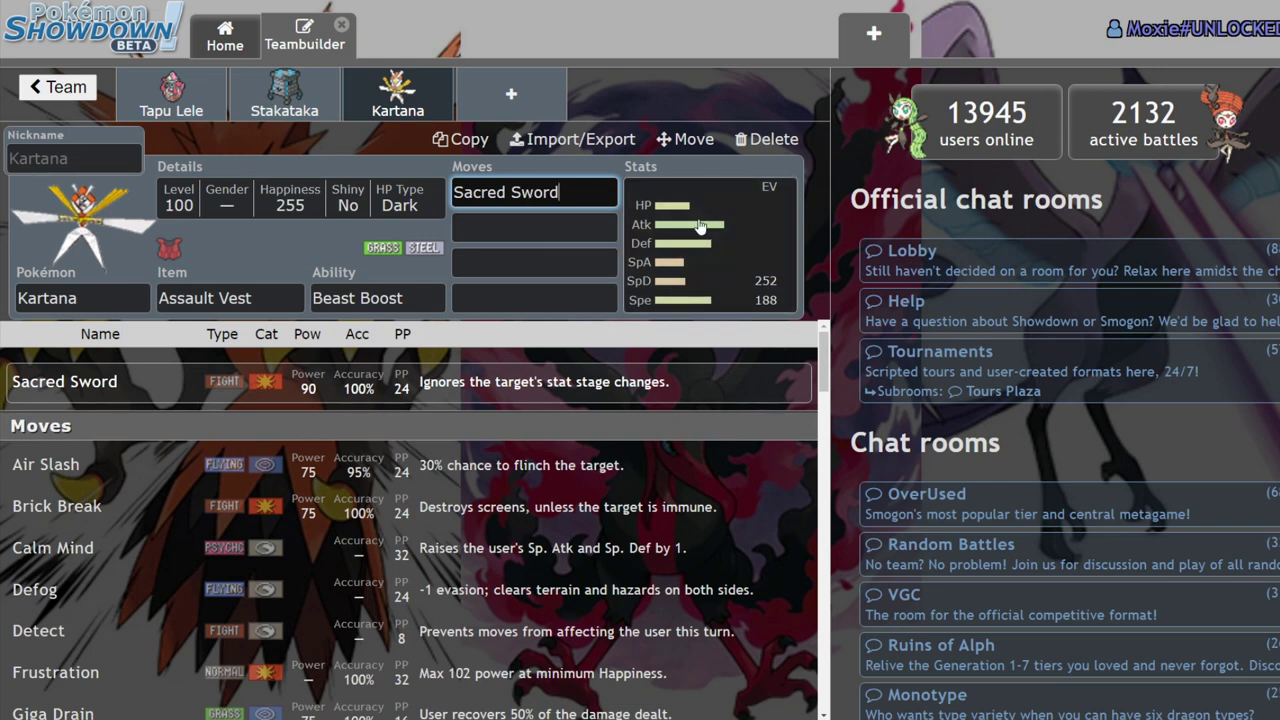
Step: Give Kartana Aerial Ace as its second move after checking its ability and EV spread
{"action": "left_click", "coordinate": [566, 220]}
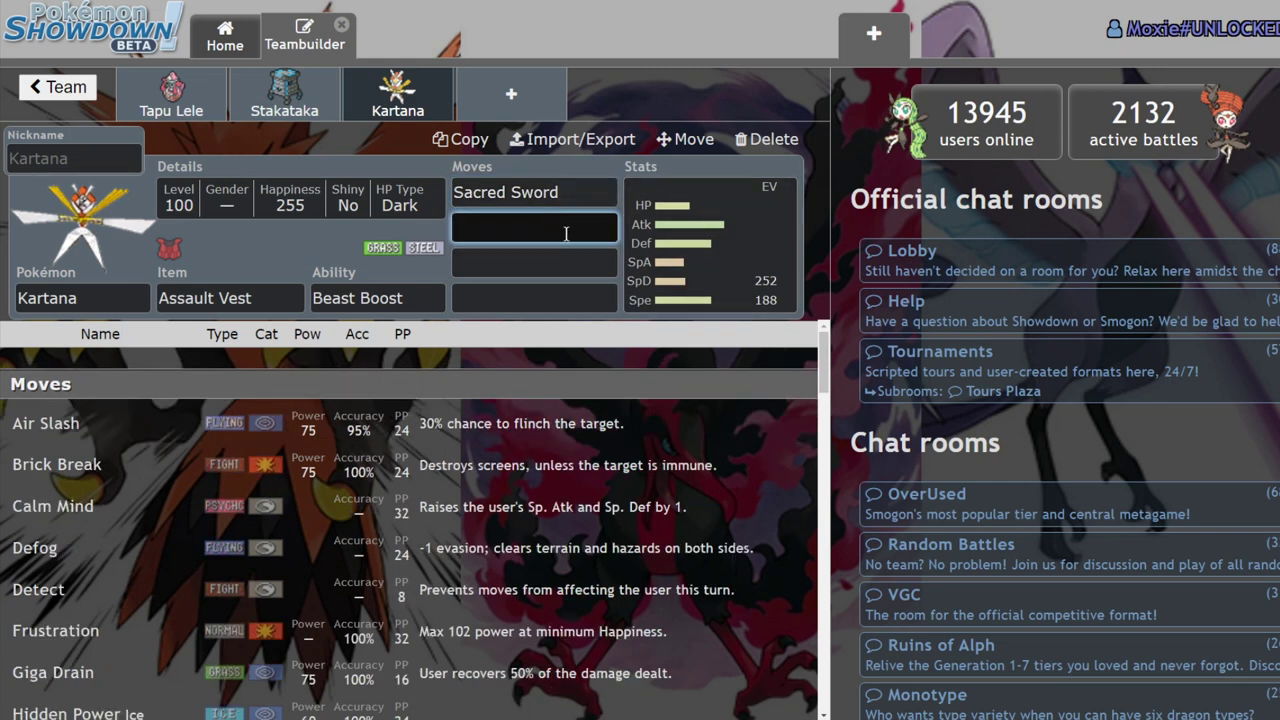
{"action": "left_click", "coordinate": [418, 293]}
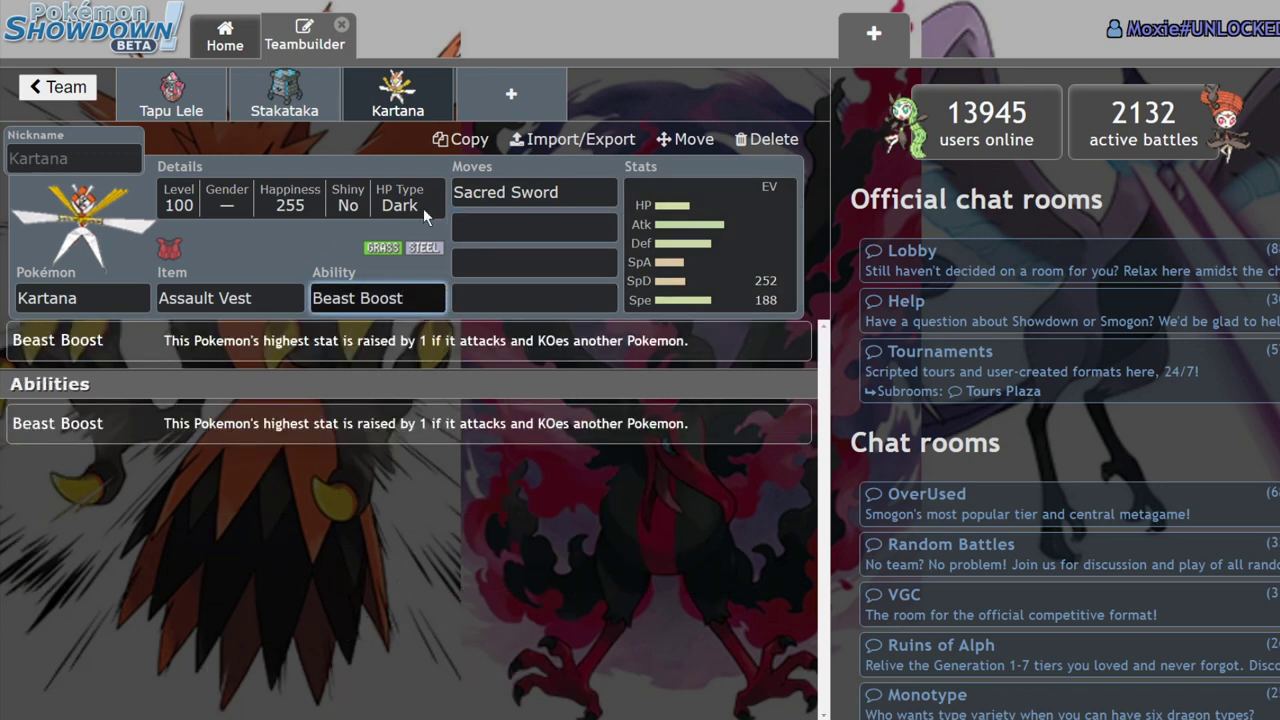
{"action": "left_click", "coordinate": [777, 250]}
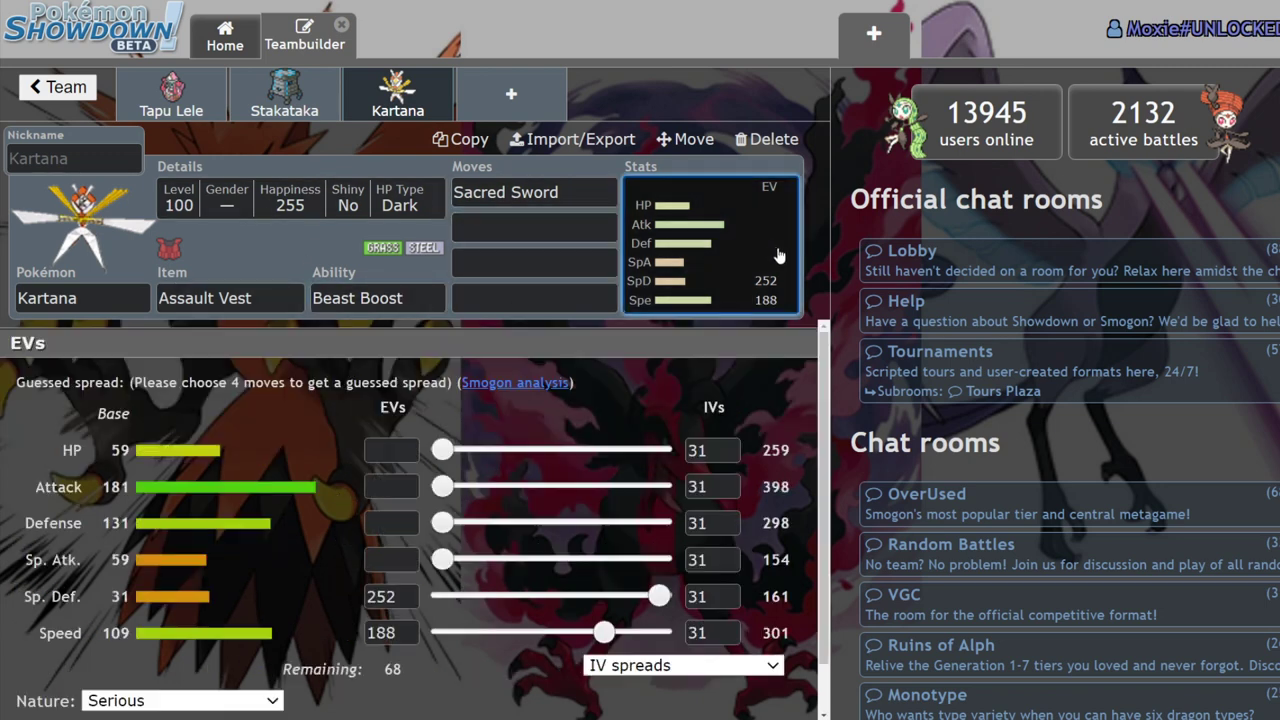
{"action": "left_click", "coordinate": [528, 228]}
{"action": "type", "text": "ae"}
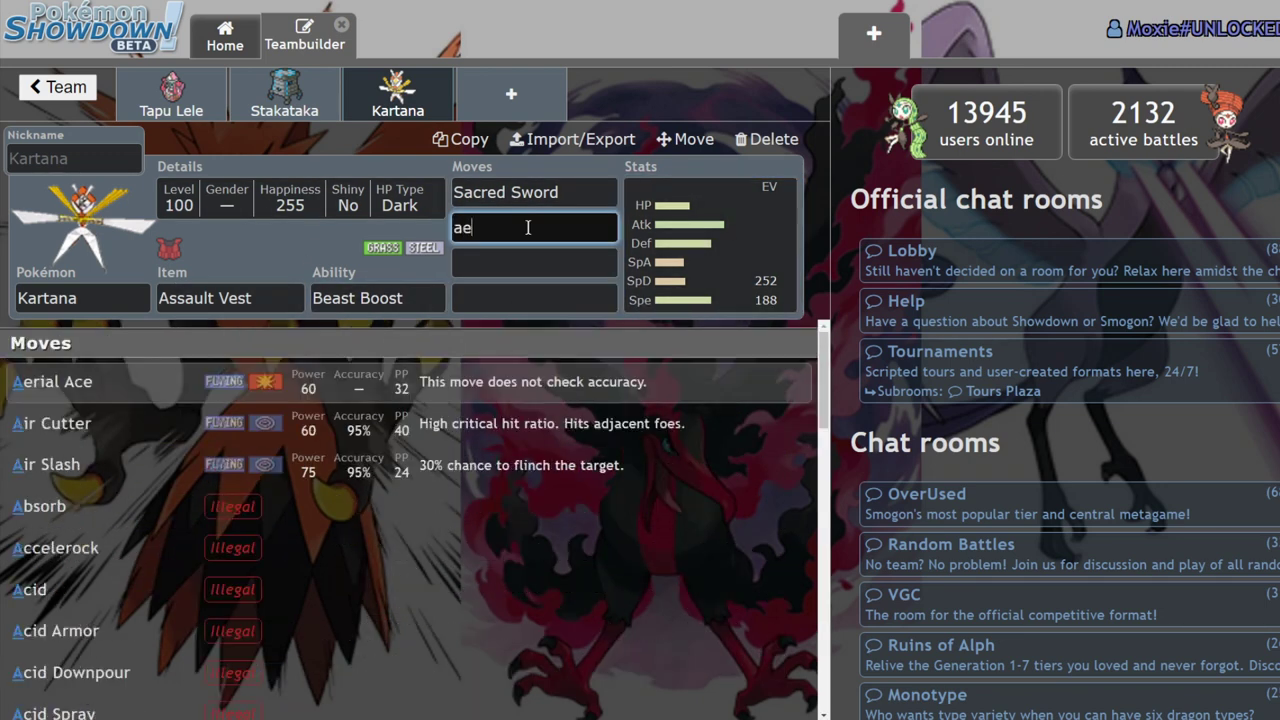
{"action": "key", "text": "Return"}
{"action": "left_click", "coordinate": [748, 259]}
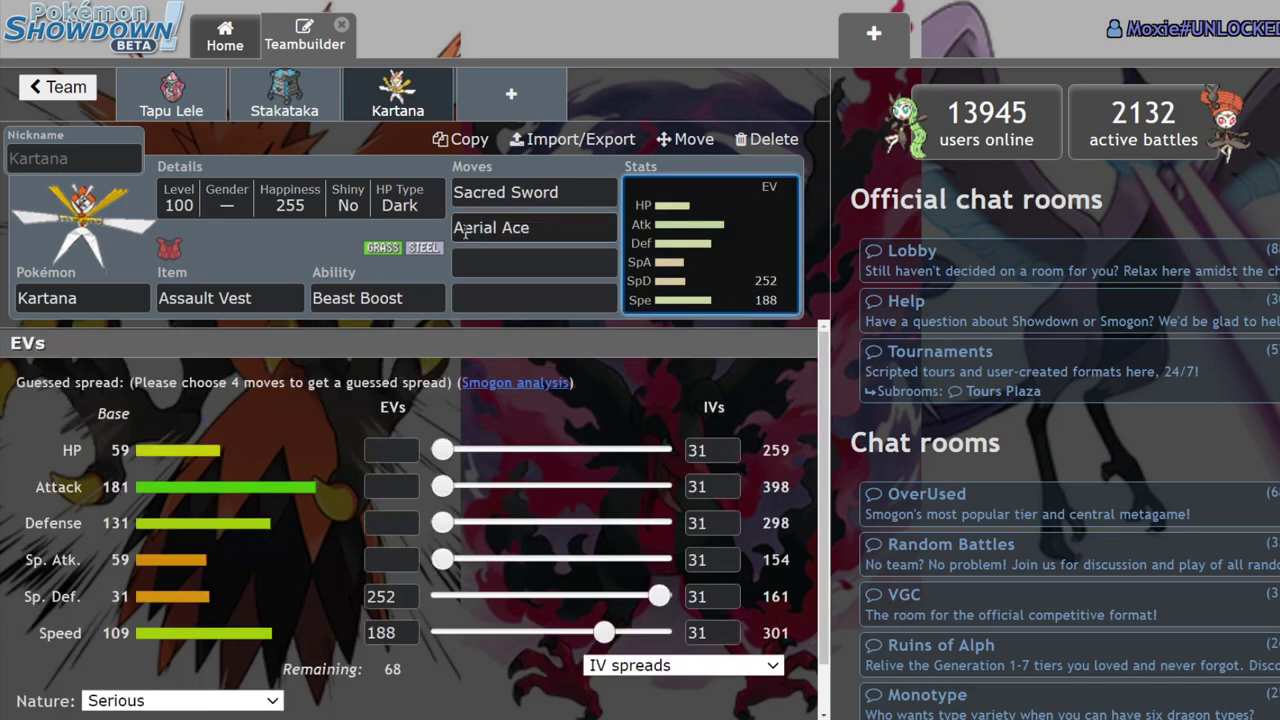
{"action": "left_click", "coordinate": [545, 232]}
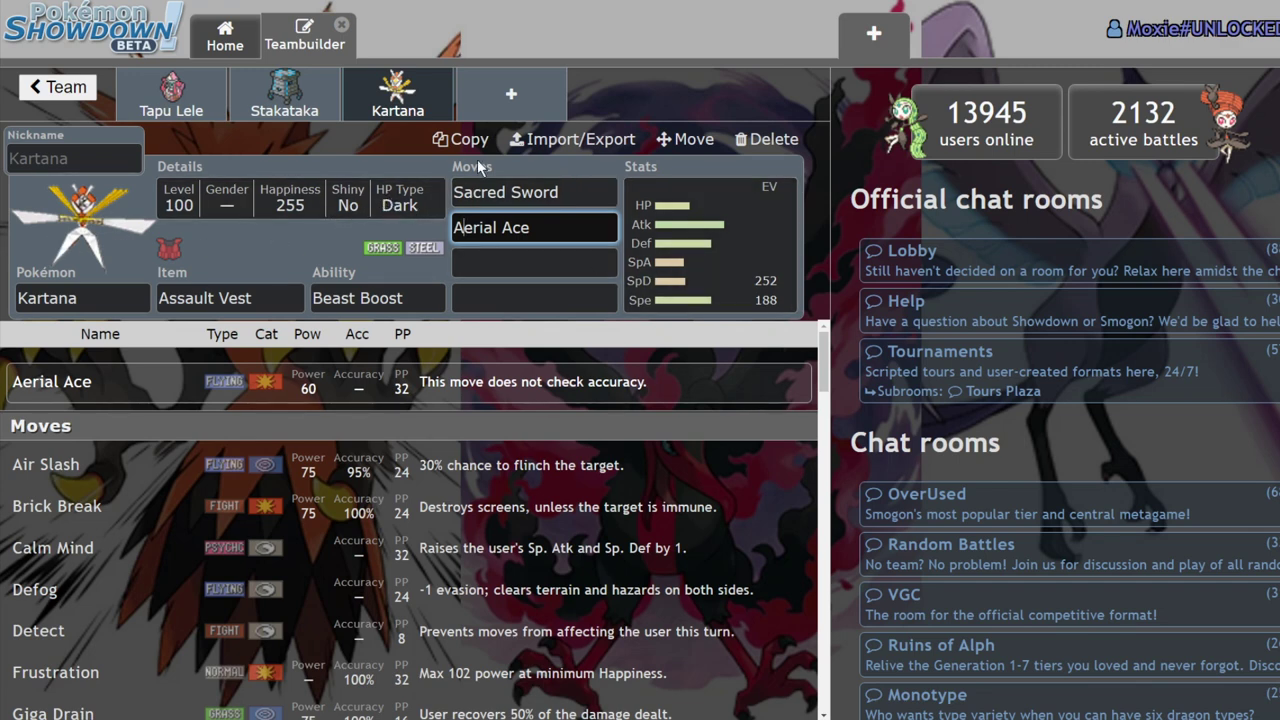
{"action": "left_click", "coordinate": [511, 93]}
Step: Add Dragapult to the new team slot, then reopen Kartana's EV spread
{"action": "type", "text": "d"}
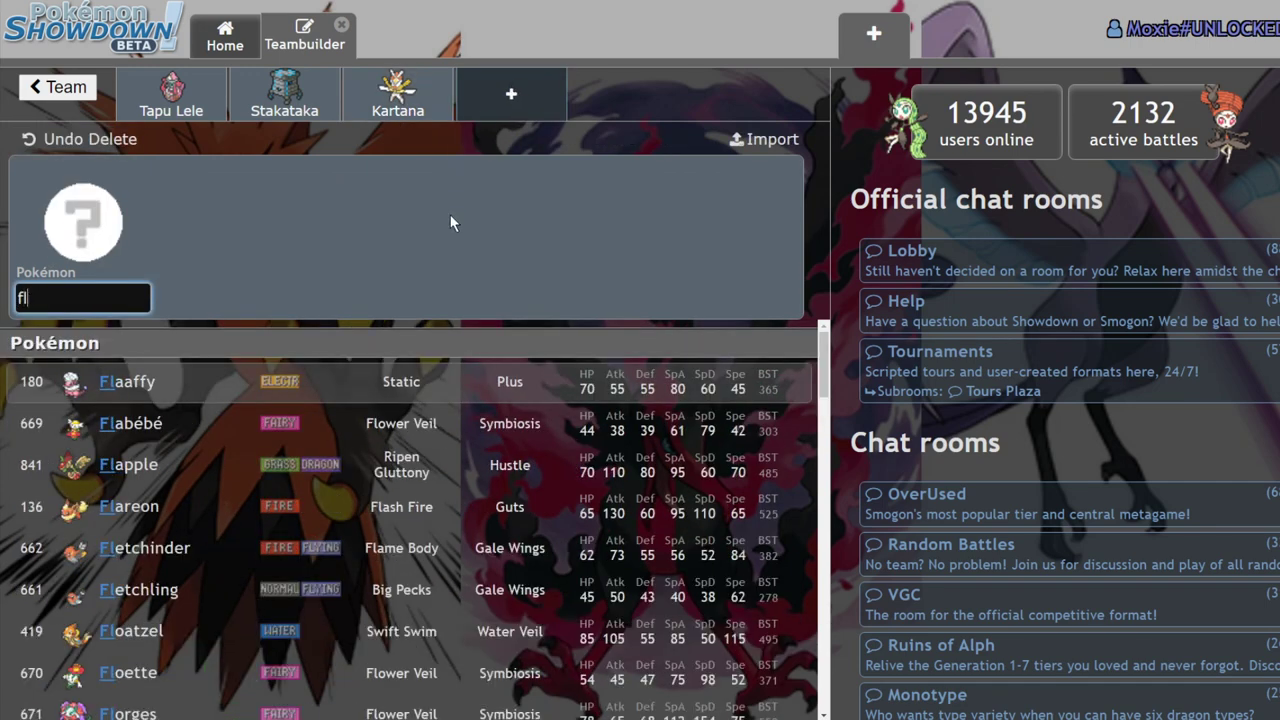
{"action": "type", "text": "raga"}
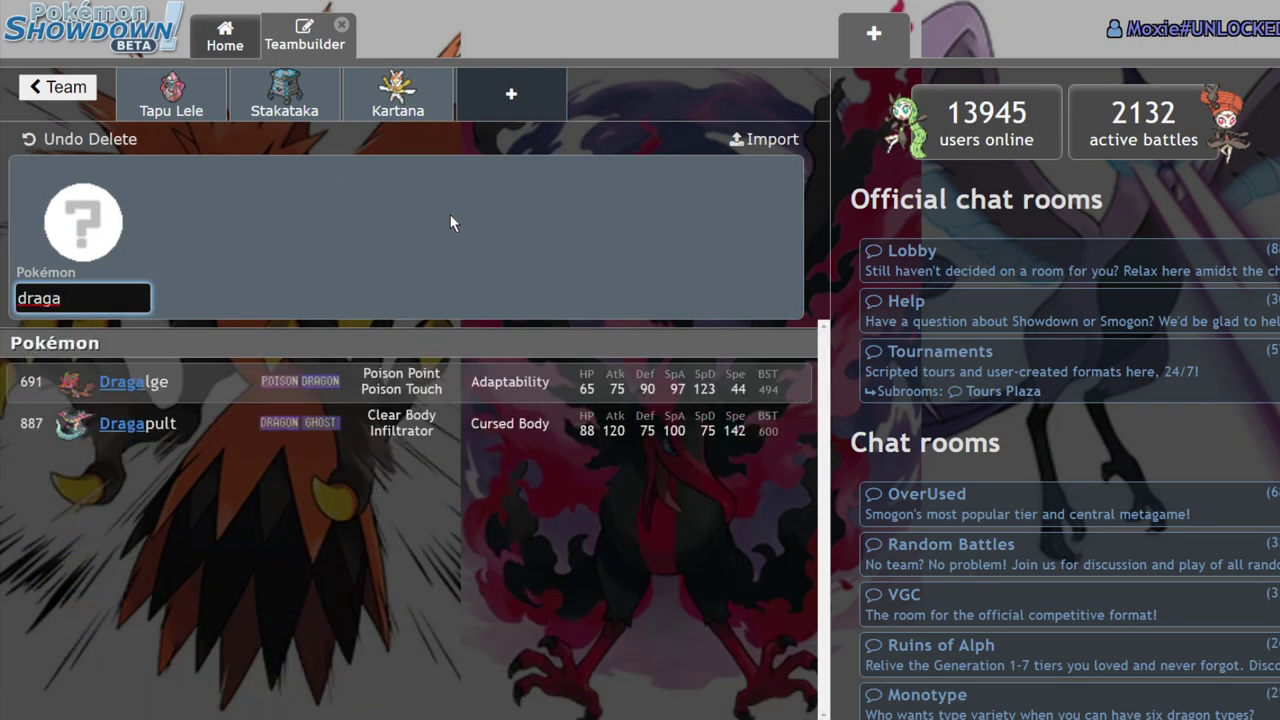
{"action": "type", "text": "p"}
{"action": "key", "text": "Return"}
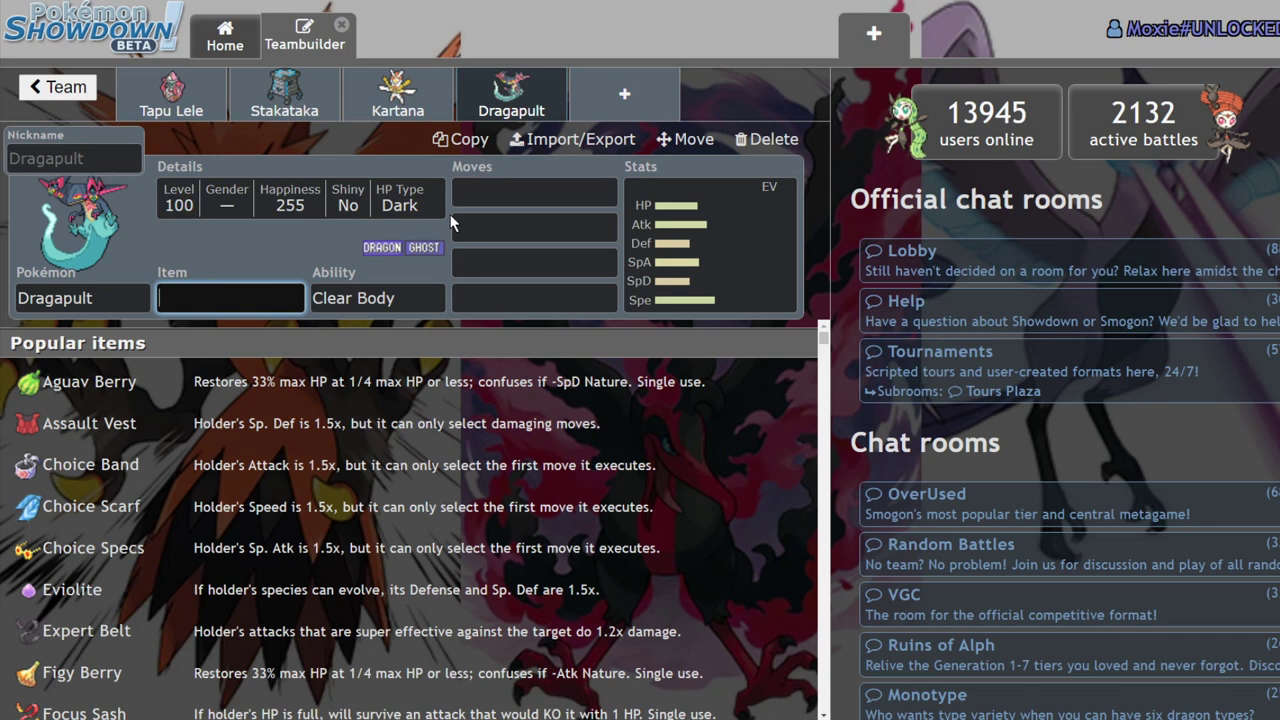
{"action": "left_click", "coordinate": [397, 95]}
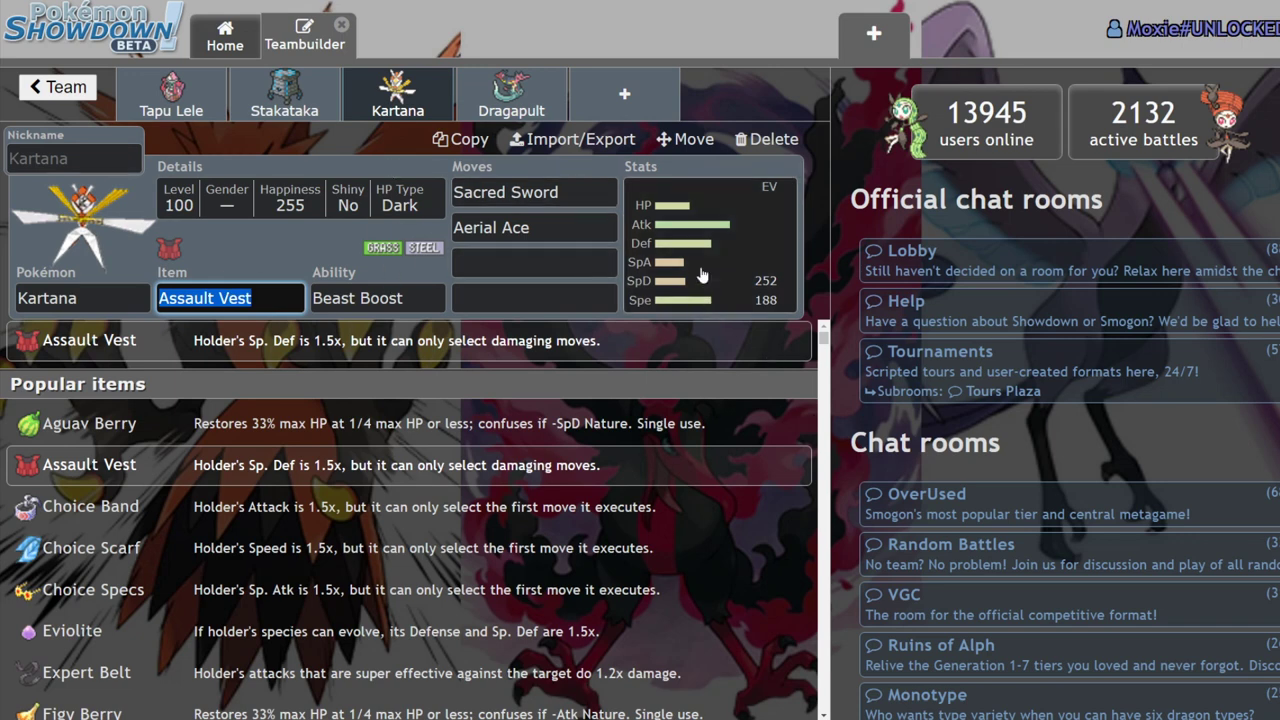
{"action": "left_click", "coordinate": [716, 226]}
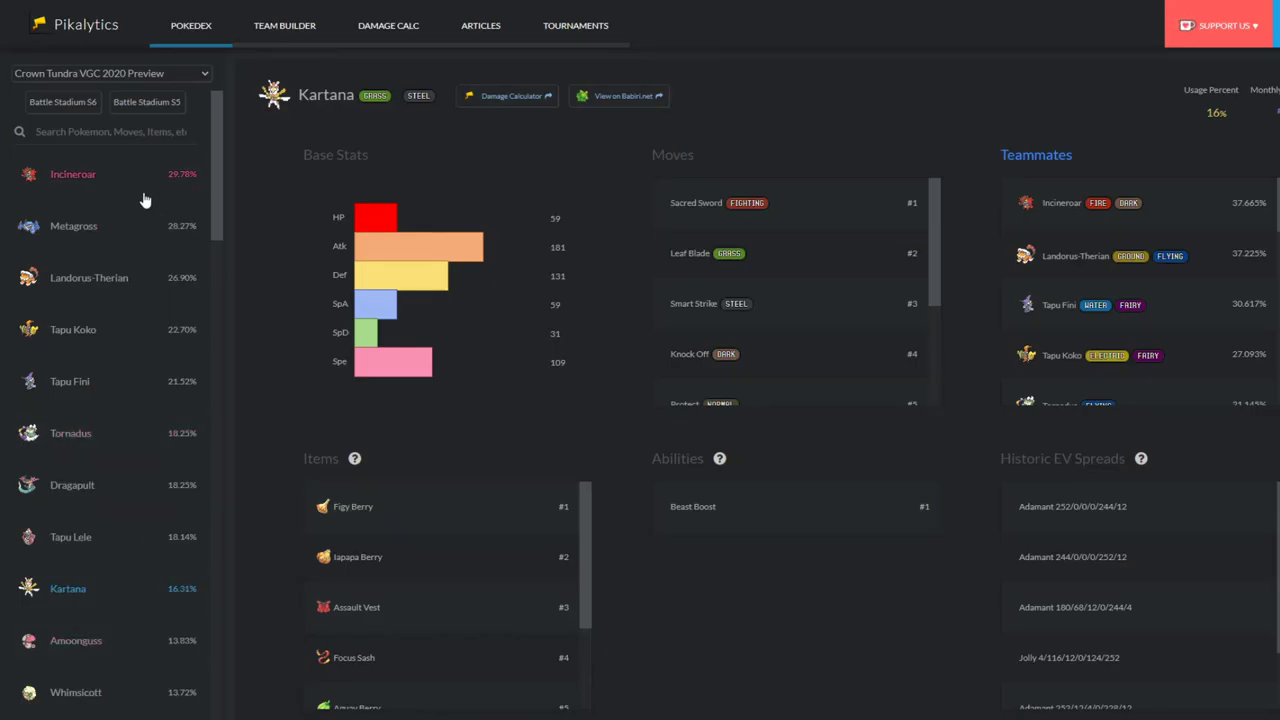
Step: Browse usage stats for Incineroar, Landorus-Therian, Tapu Koko, Tapu Fini, Dragapult, Kartana and Amoonguss
{"action": "left_click", "coordinate": [123, 176]}
{"action": "left_click", "coordinate": [126, 278]}
{"action": "left_click", "coordinate": [130, 335]}
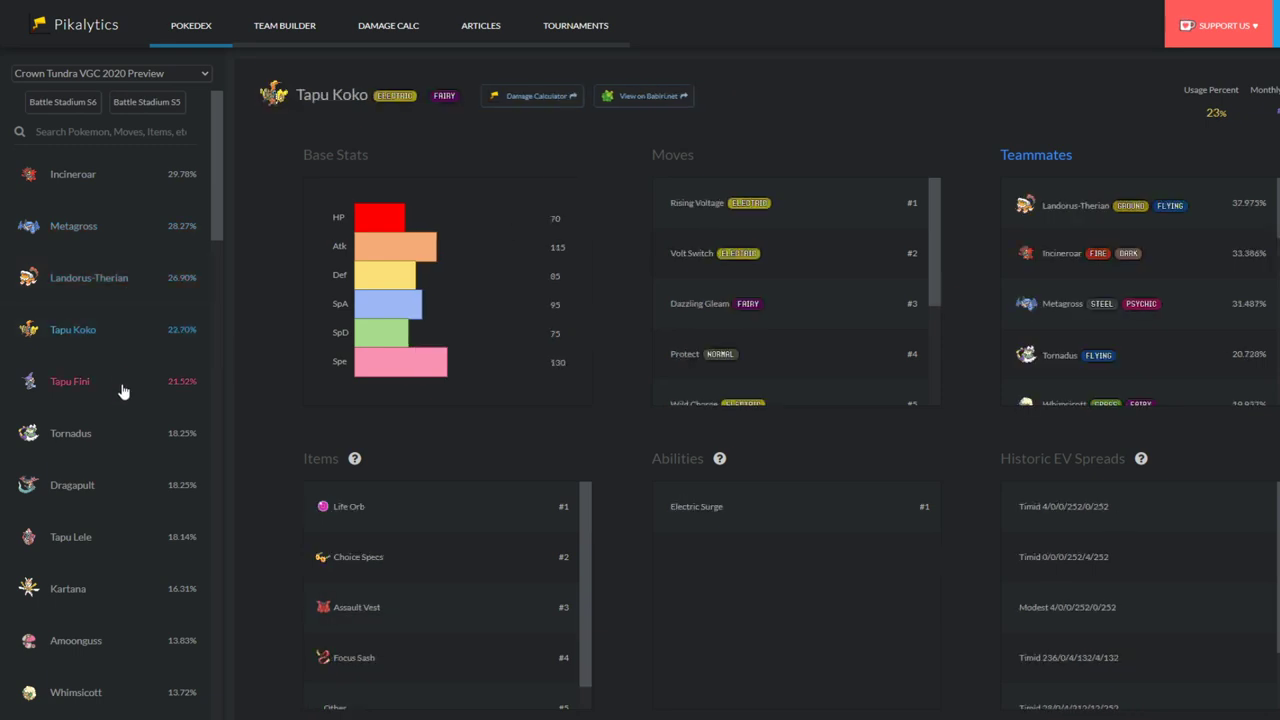
{"action": "left_click", "coordinate": [125, 383]}
{"action": "left_click", "coordinate": [118, 488]}
{"action": "left_click", "coordinate": [109, 578]}
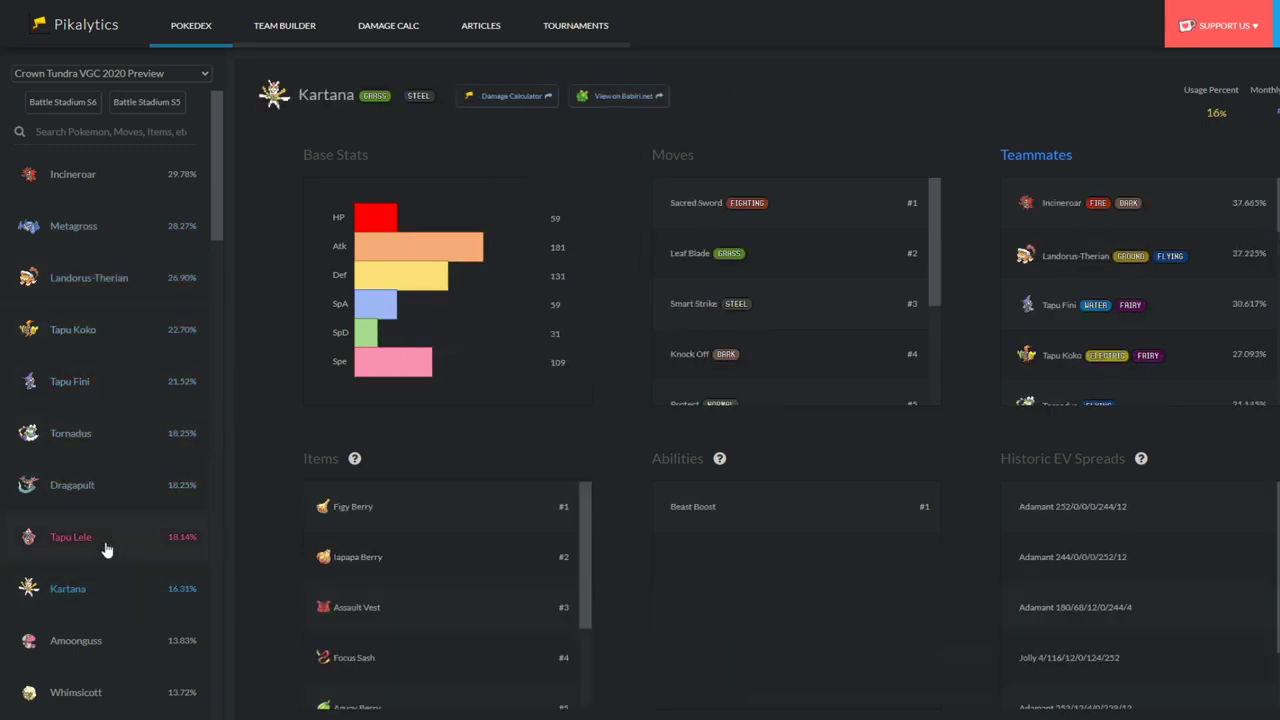
{"action": "left_click", "coordinate": [120, 665]}
Step: Scroll down the Pikalytics sidebar and view Cresselia's usage stats
{"action": "scroll", "coordinate": [100, 597], "scroll_direction": "down", "scroll_amount": 2}
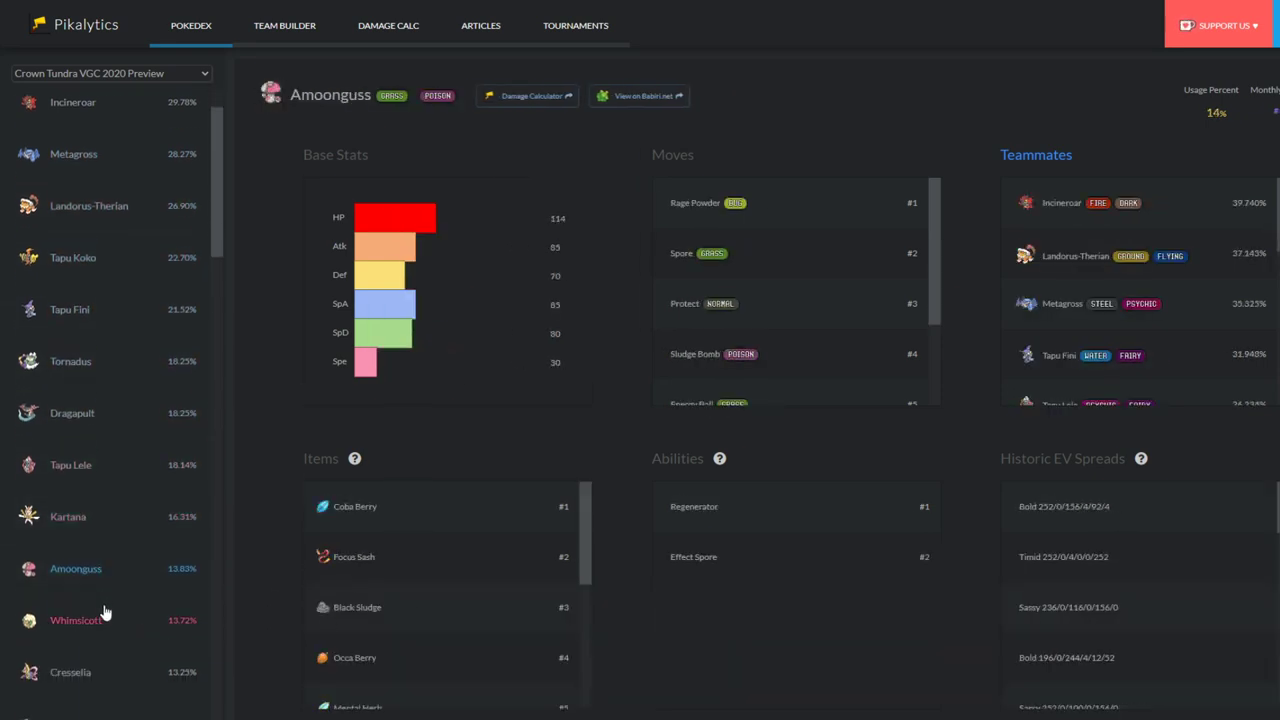
{"action": "scroll", "coordinate": [118, 625], "scroll_direction": "down", "scroll_amount": 2}
{"action": "scroll", "coordinate": [118, 625], "scroll_direction": "down", "scroll_amount": 2}
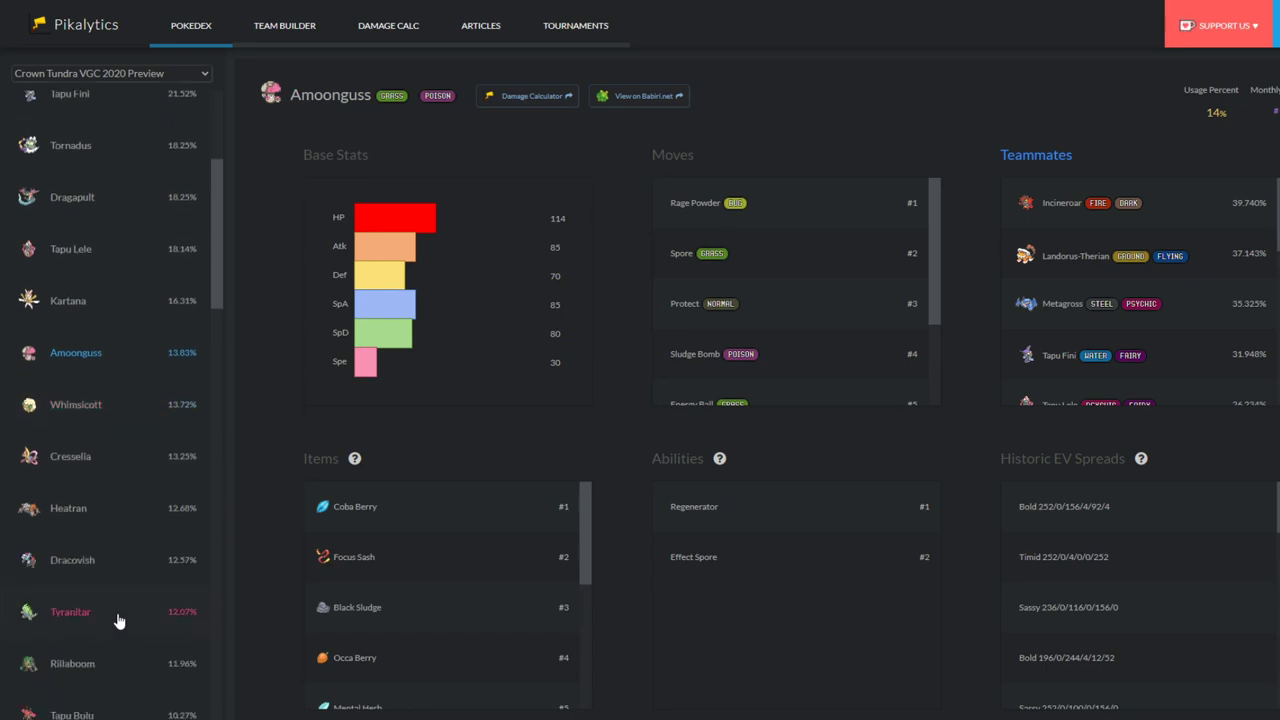
{"action": "scroll", "coordinate": [118, 622], "scroll_direction": "down", "scroll_amount": 1}
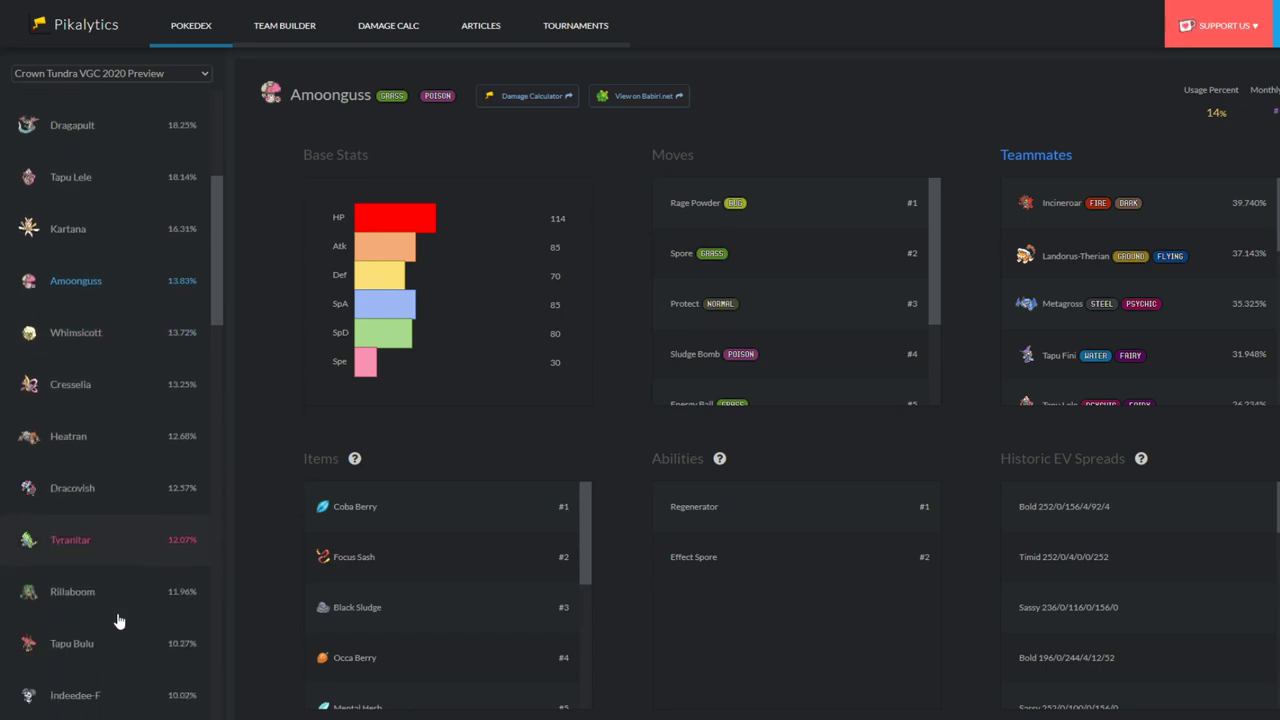
{"action": "scroll", "coordinate": [118, 622], "scroll_direction": "up", "scroll_amount": 5}
{"action": "scroll", "coordinate": [118, 622], "scroll_direction": "up", "scroll_amount": 1}
{"action": "scroll", "coordinate": [117, 620], "scroll_direction": "down", "scroll_amount": 2}
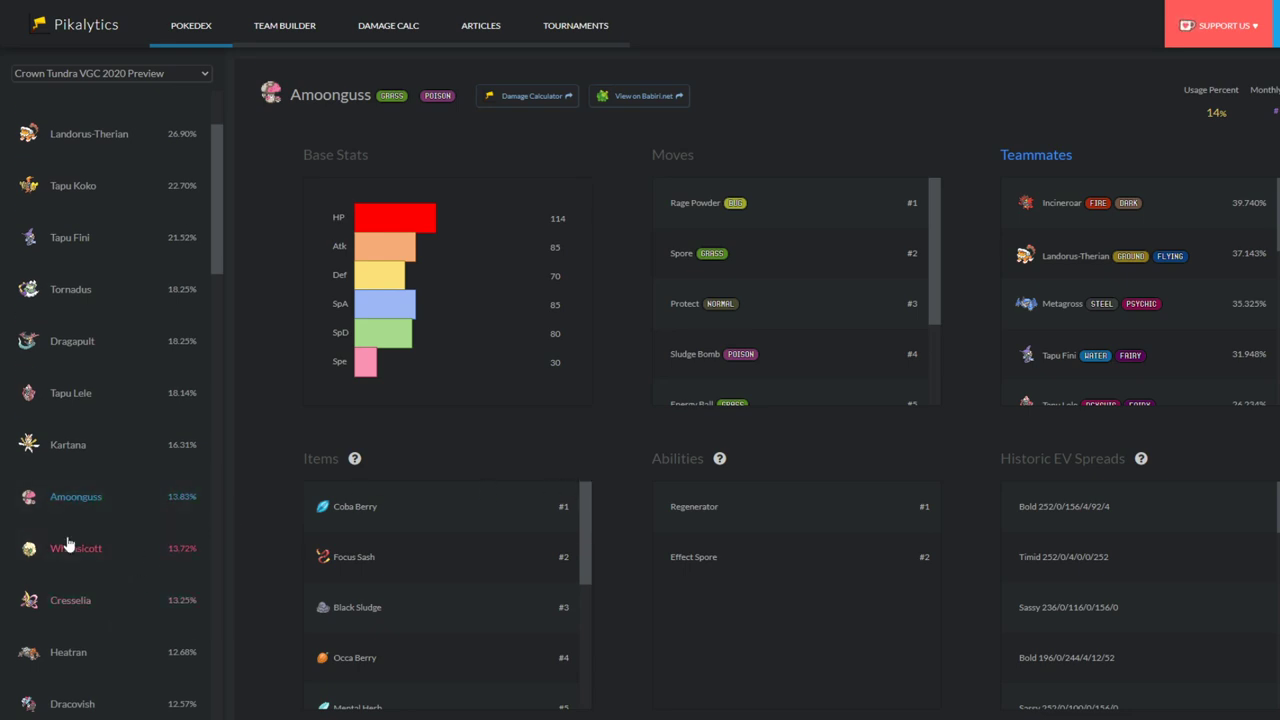
{"action": "left_click", "coordinate": [100, 602]}
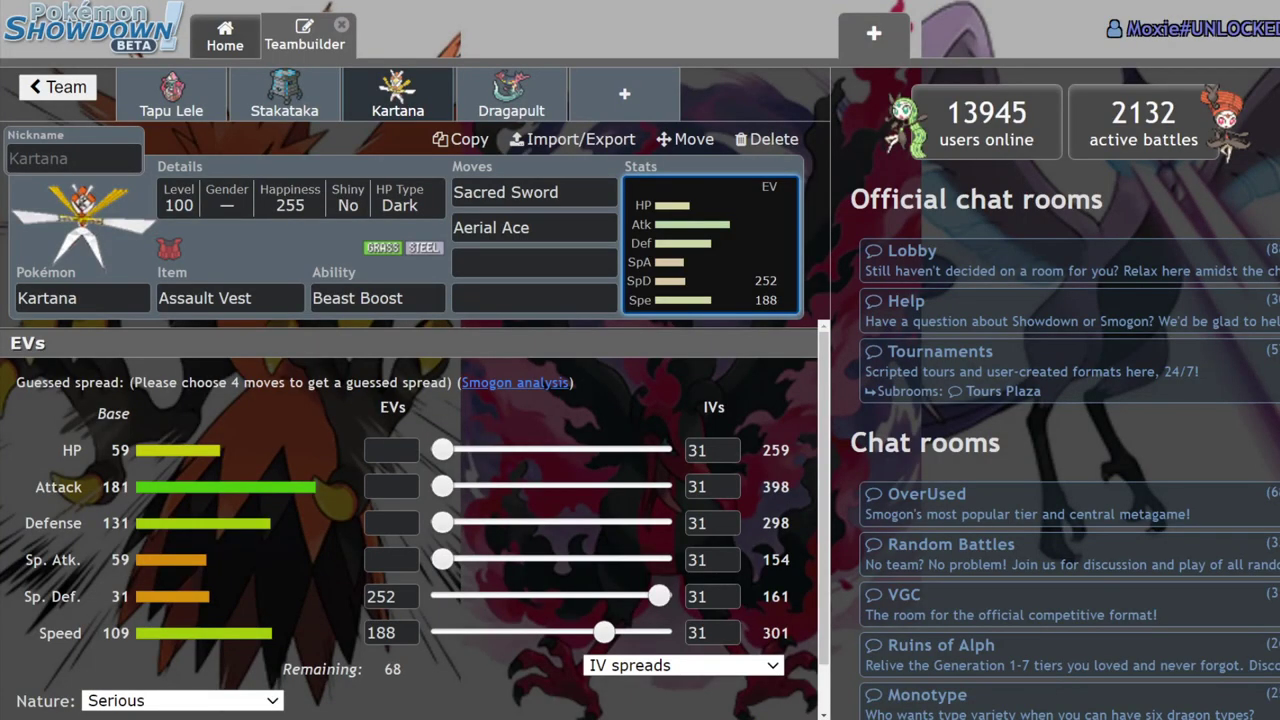
Step: Add Cresselia as the fifth team member and open its EV spread
{"action": "left_click", "coordinate": [685, 139]}
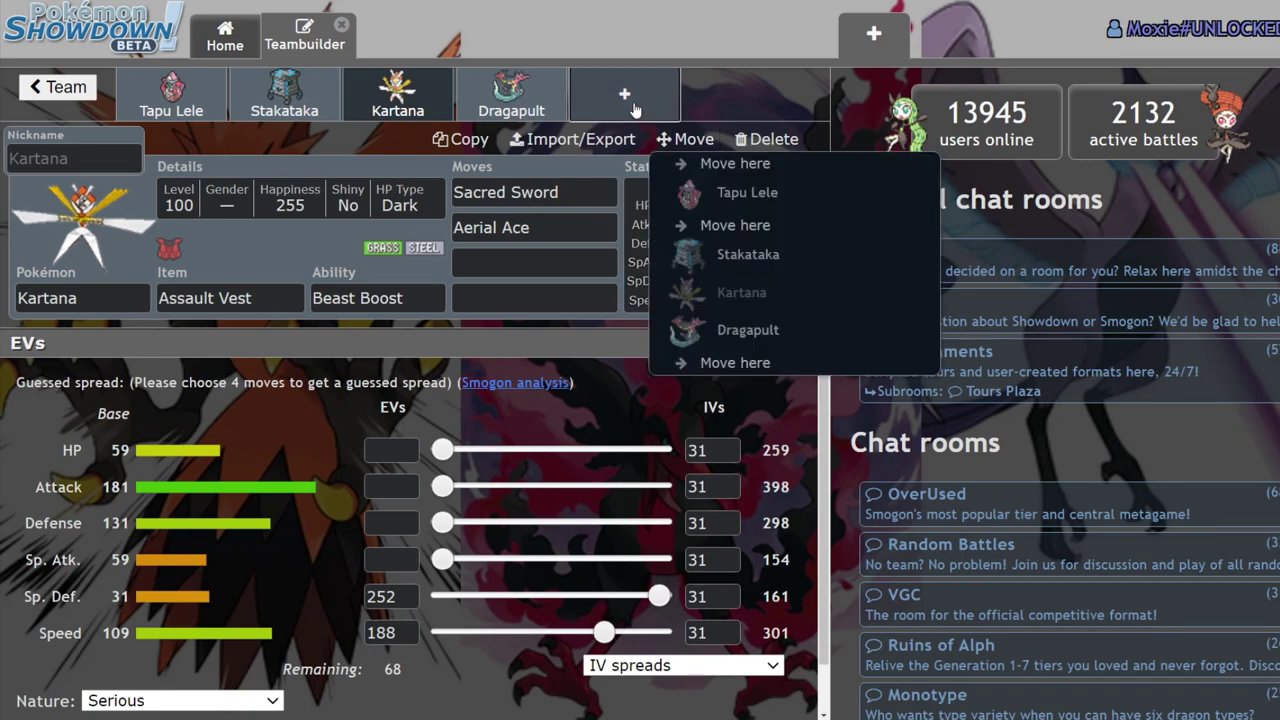
{"action": "left_click", "coordinate": [633, 101]}
{"action": "type", "text": "cress"}
{"action": "key", "text": "Return"}
{"action": "left_click", "coordinate": [730, 236]}
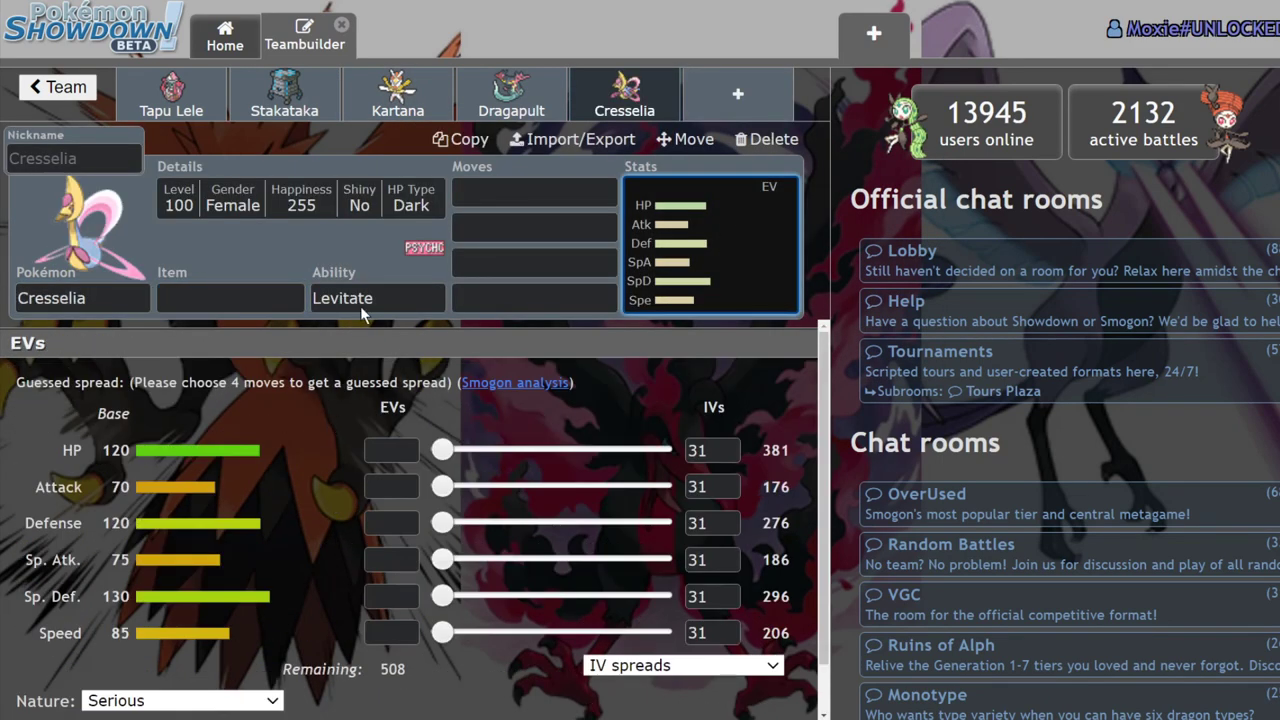
Step: Enter Cosmic Power and Moonlight as Cresselia's first two moves
{"action": "left_click", "coordinate": [518, 183]}
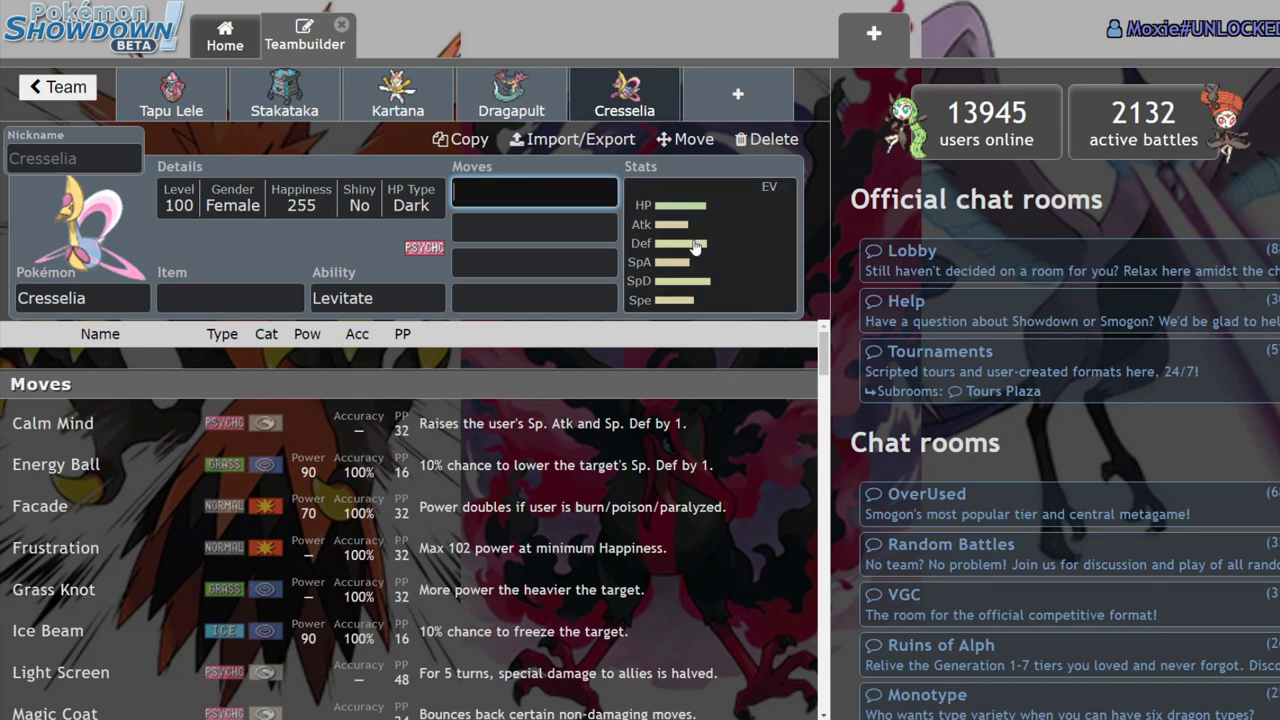
{"action": "type", "text": "cos"}
{"action": "key", "text": "Return"}
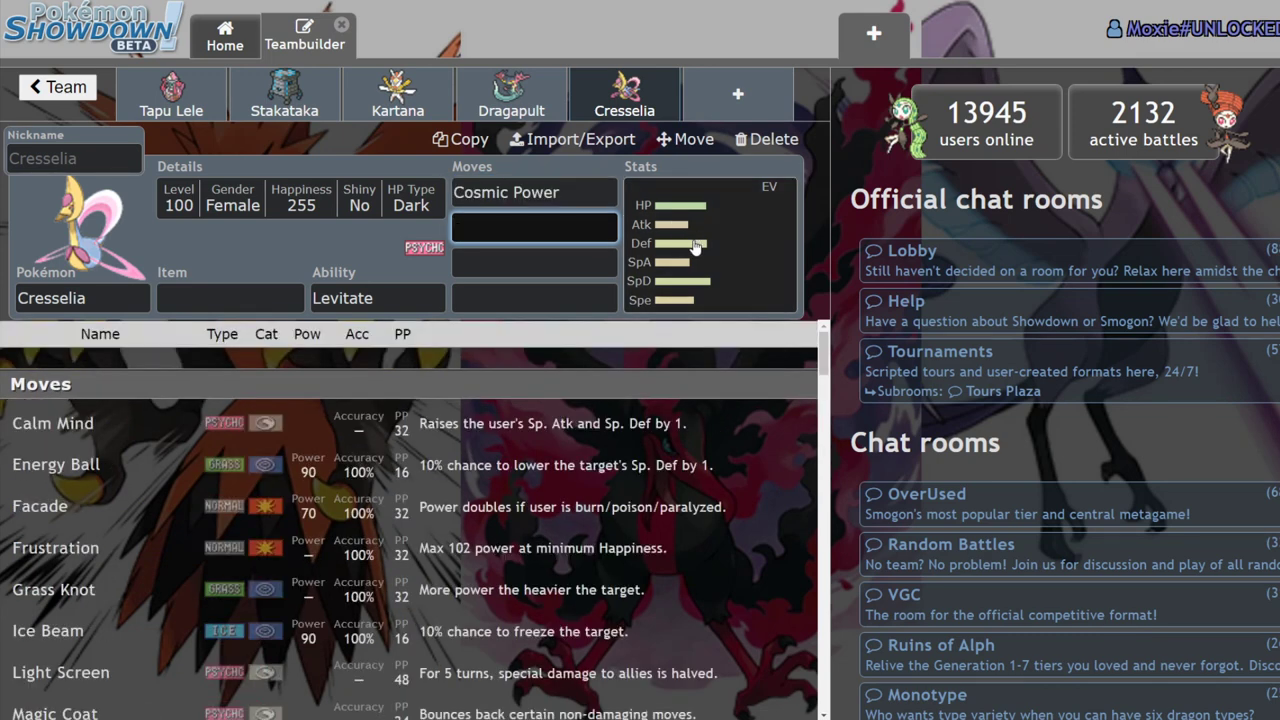
{"action": "left_click", "coordinate": [555, 192]}
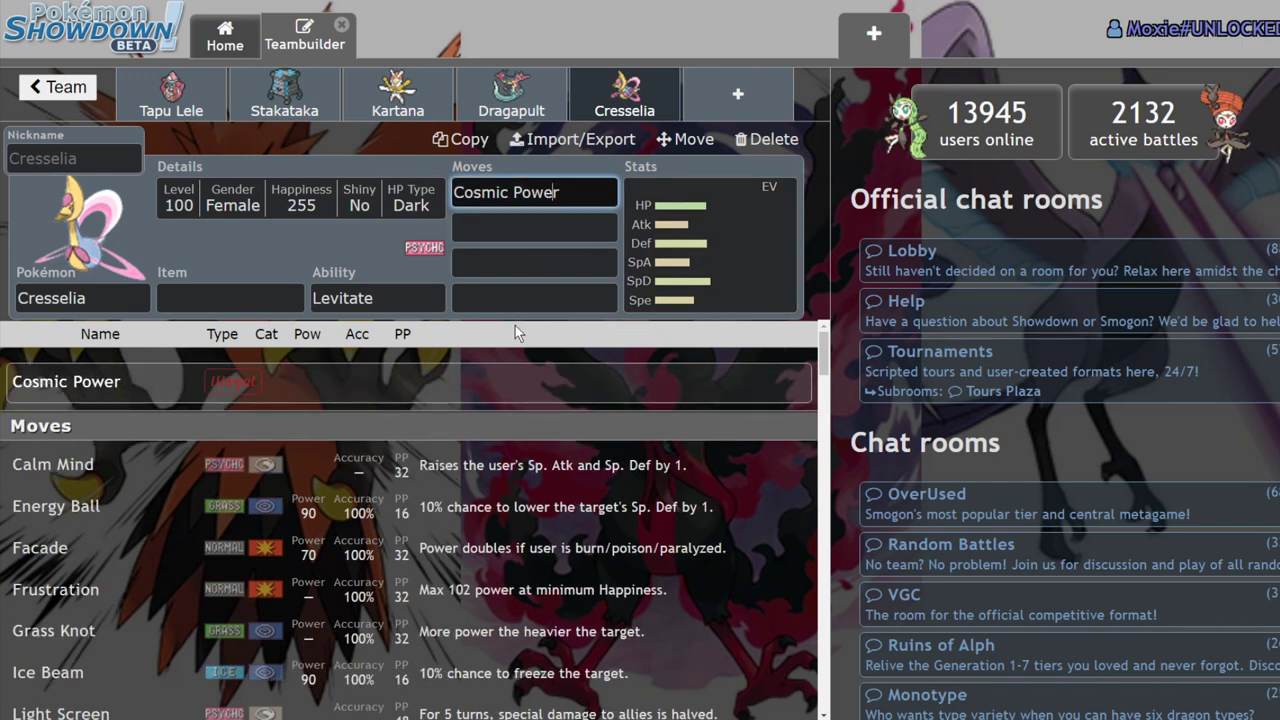
{"action": "left_click", "coordinate": [523, 229]}
{"action": "type", "text": "moo"}
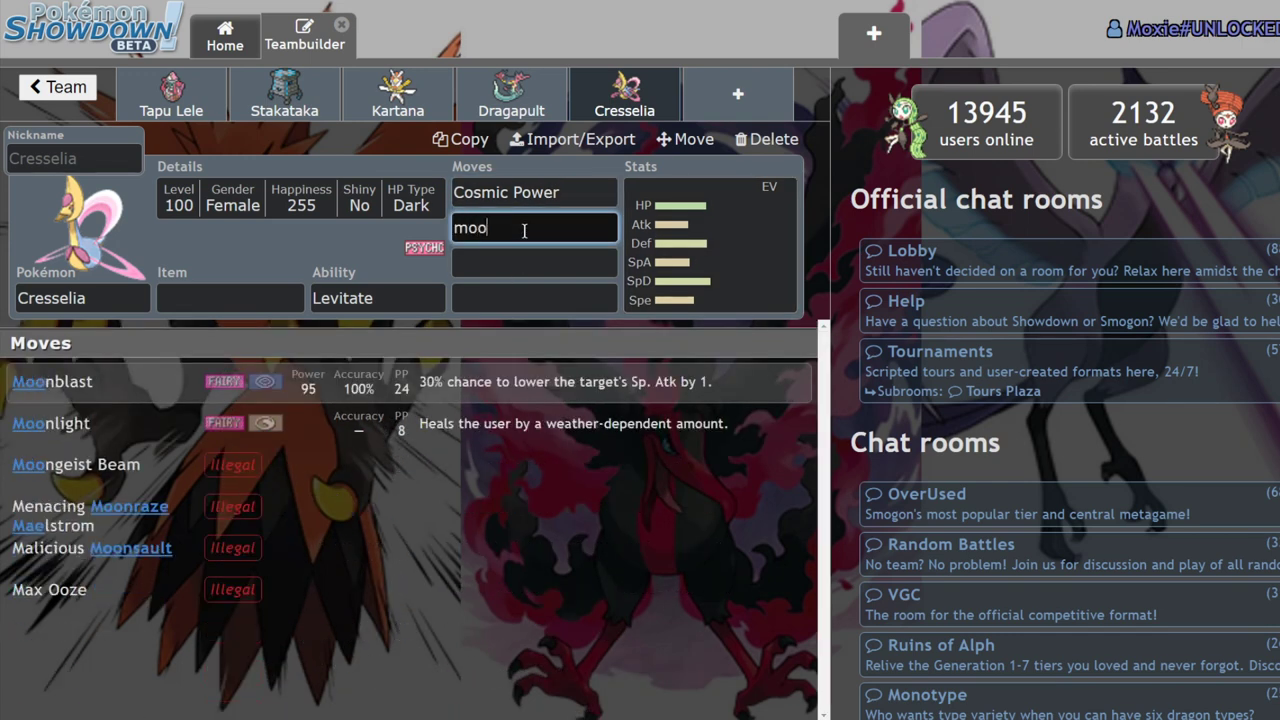
{"action": "type", "text": "Moonl"}
{"action": "key", "text": "Return"}
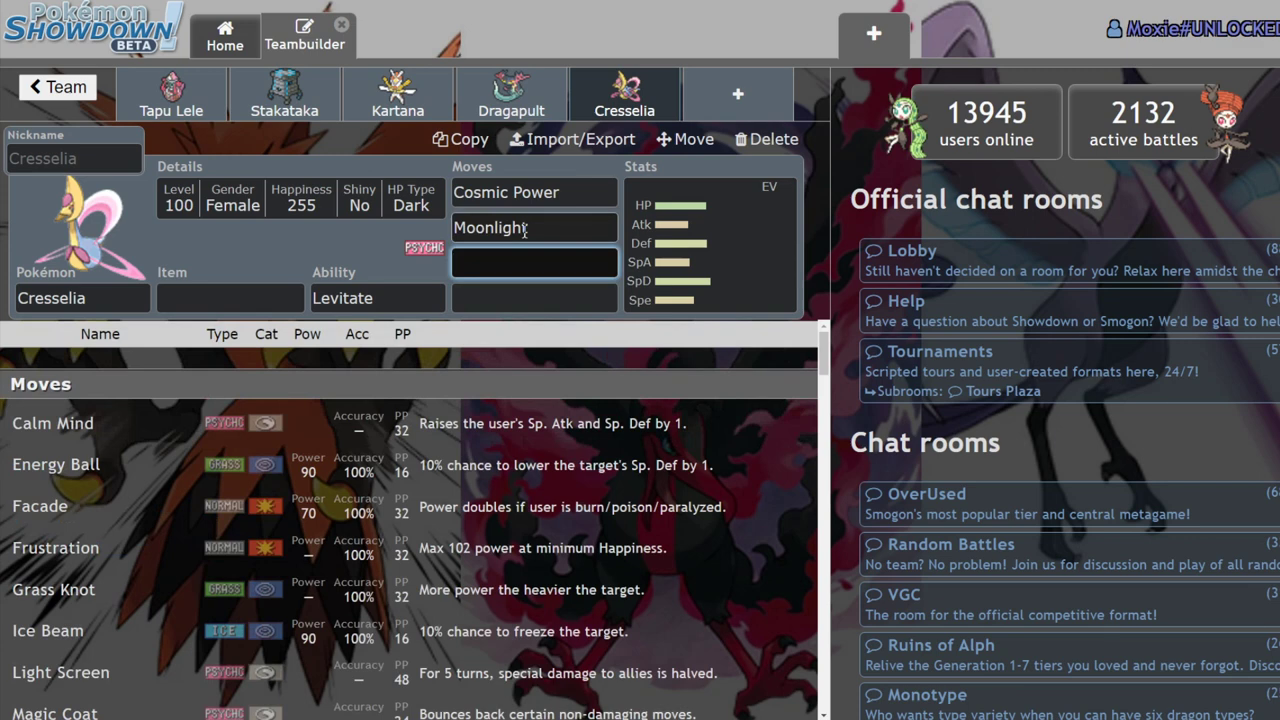
Step: Delete Moonlight and Cosmic Power, leaving Cresselia's move slots empty
{"action": "left_click", "coordinate": [566, 229]}
{"action": "key", "text": "BackSpace"}
{"action": "key", "text": "shift+Tab"}
{"action": "key", "text": "BackSpace"}
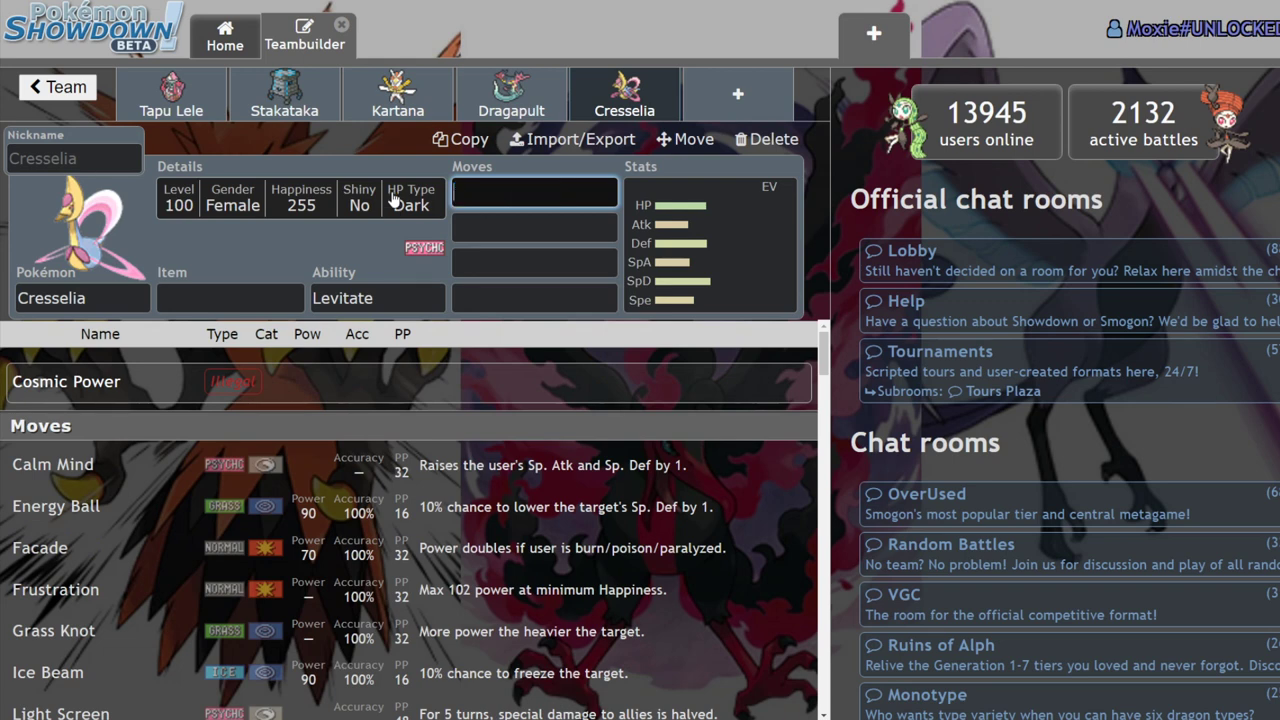
Step: Set Trick Room as Cresselia's first move and open its EV/IV settings
{"action": "type", "text": "troc"}
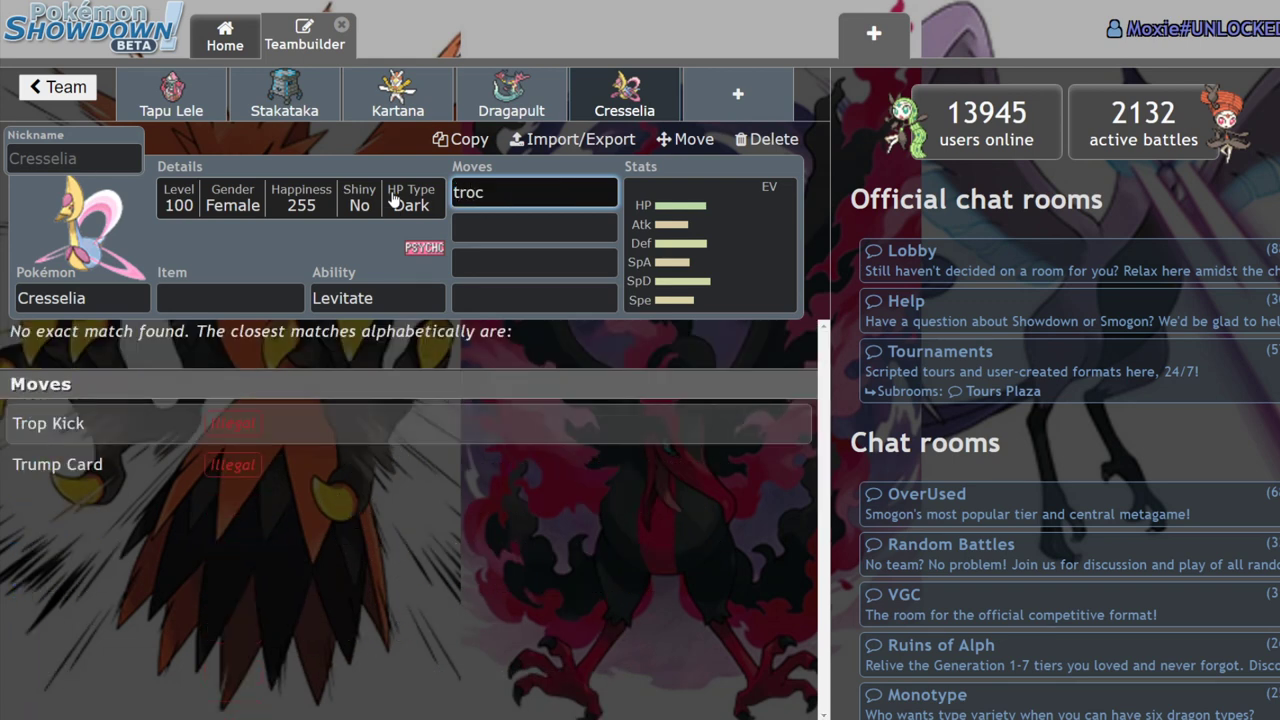
{"action": "key", "text": "BackSpace"}
{"action": "key", "text": "Return"}
{"action": "left_click", "coordinate": [675, 270]}
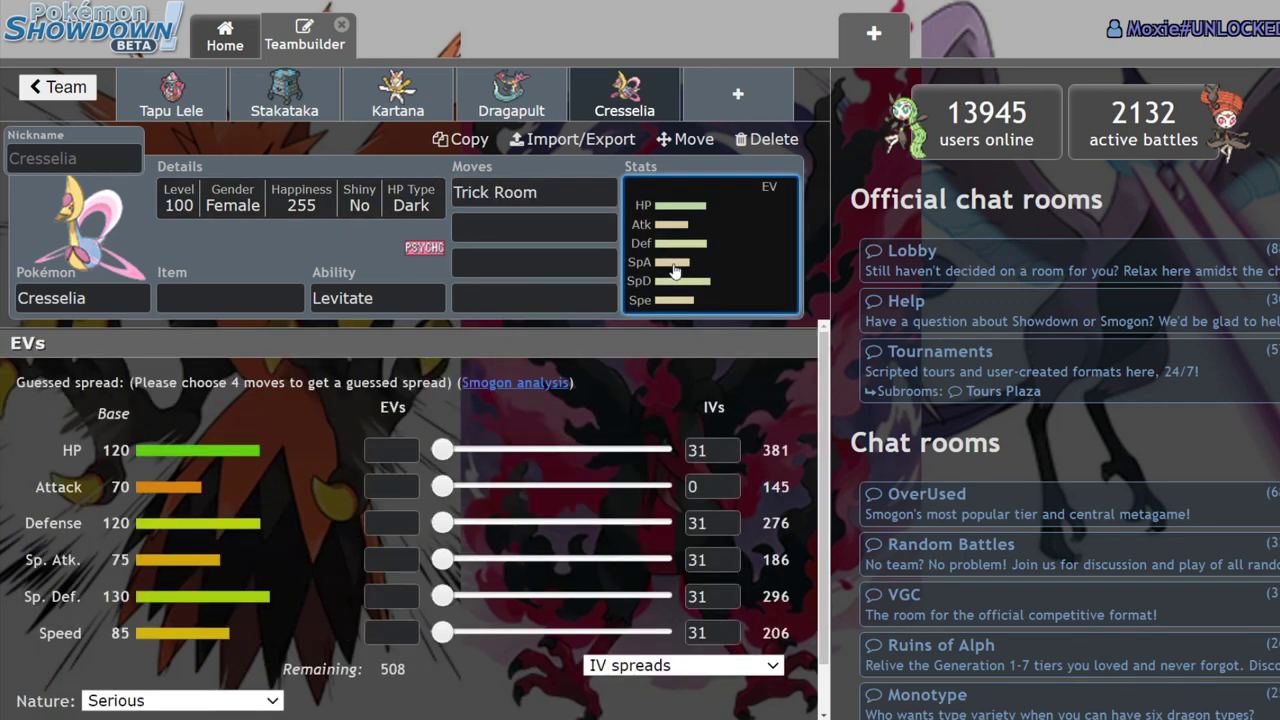
Step: Inspect Cresselia's base stats and switch between Dragapult's and Cresselia's sets
{"action": "left_click_drag", "start_coordinate": [105, 456], "coordinate": [187, 456]}
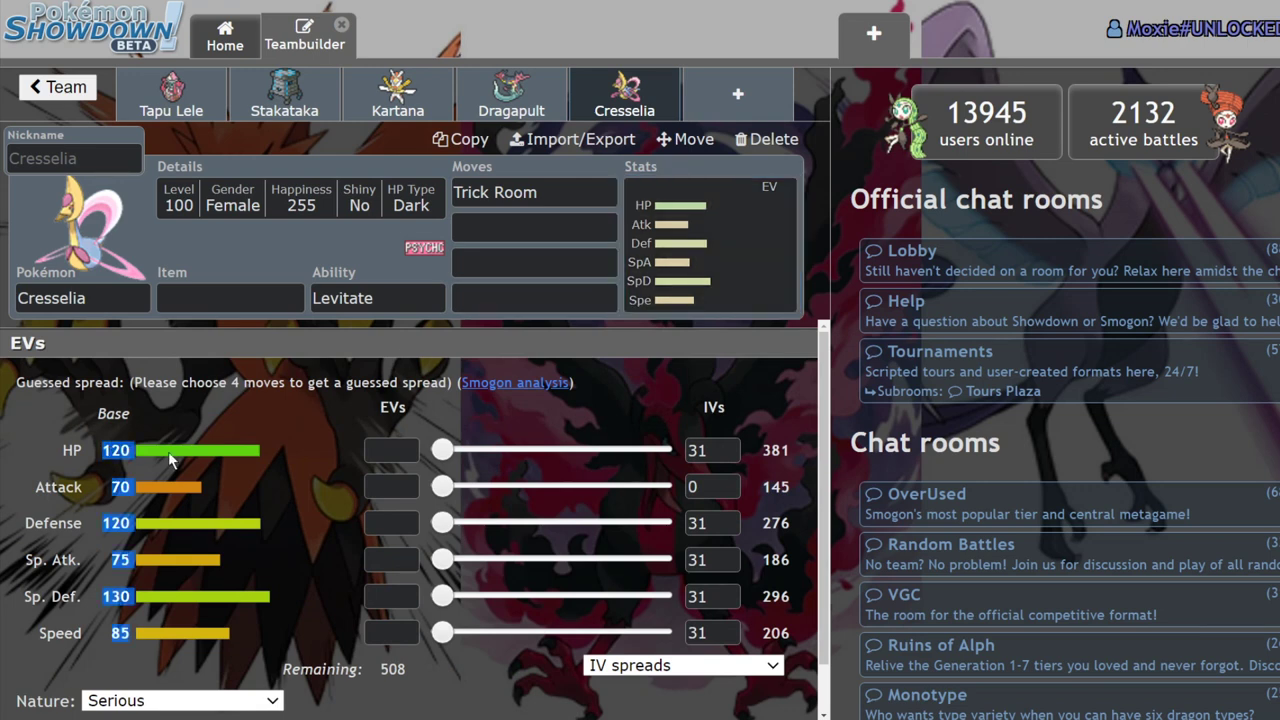
{"action": "left_click", "coordinate": [182, 545]}
{"action": "left_click_drag", "start_coordinate": [89, 533], "coordinate": [130, 630]}
{"action": "left_click", "coordinate": [295, 580]}
{"action": "left_click", "coordinate": [563, 222]}
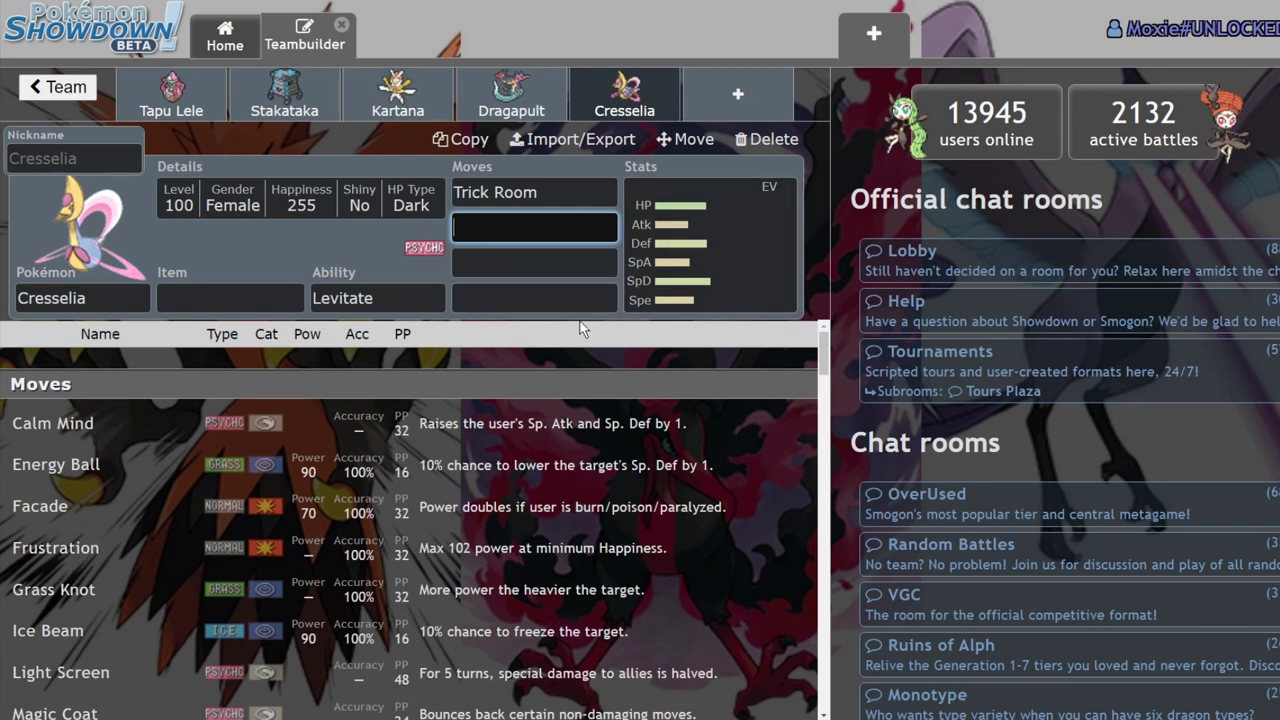
{"action": "left_click", "coordinate": [513, 110]}
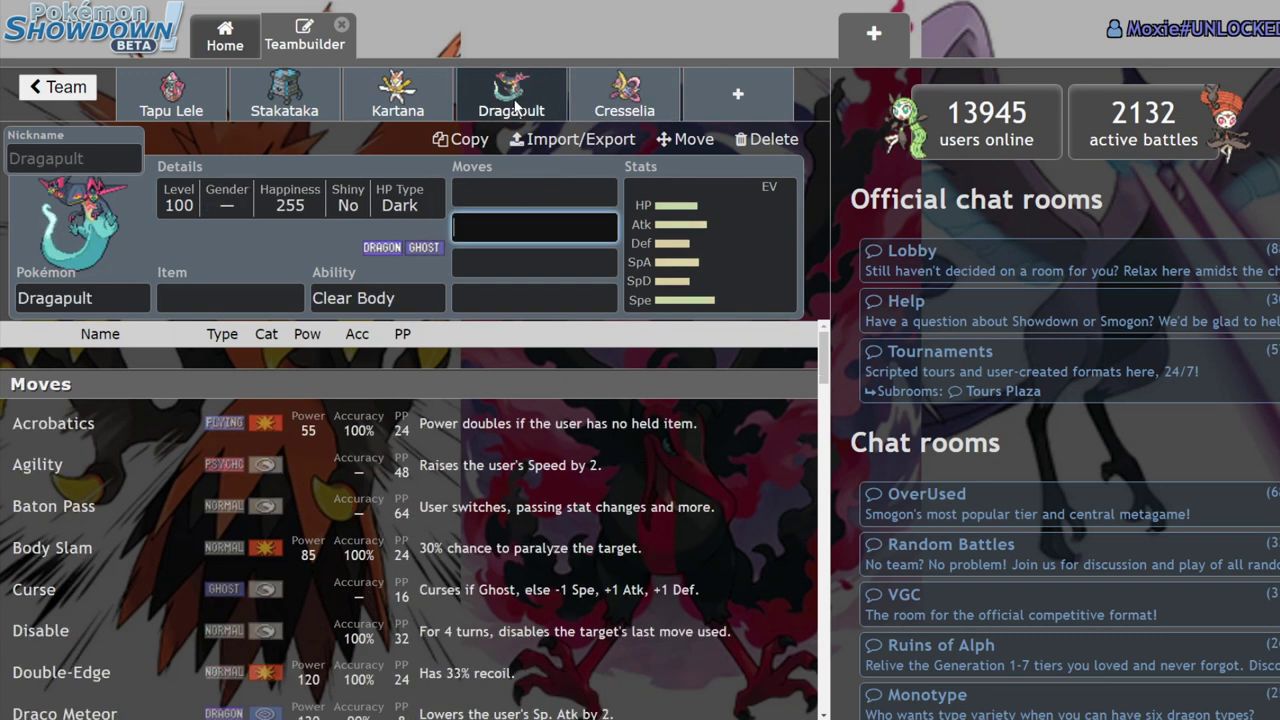
{"action": "left_click", "coordinate": [587, 97]}
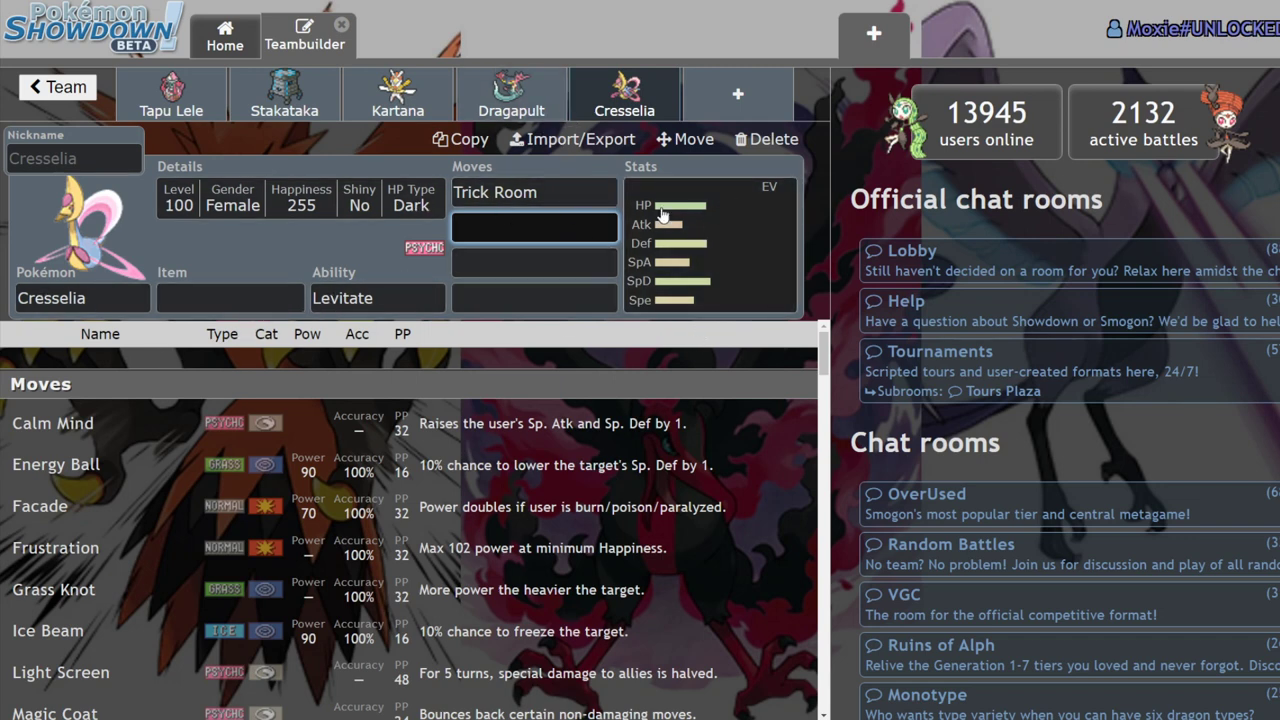
{"action": "left_click", "coordinate": [511, 113]}
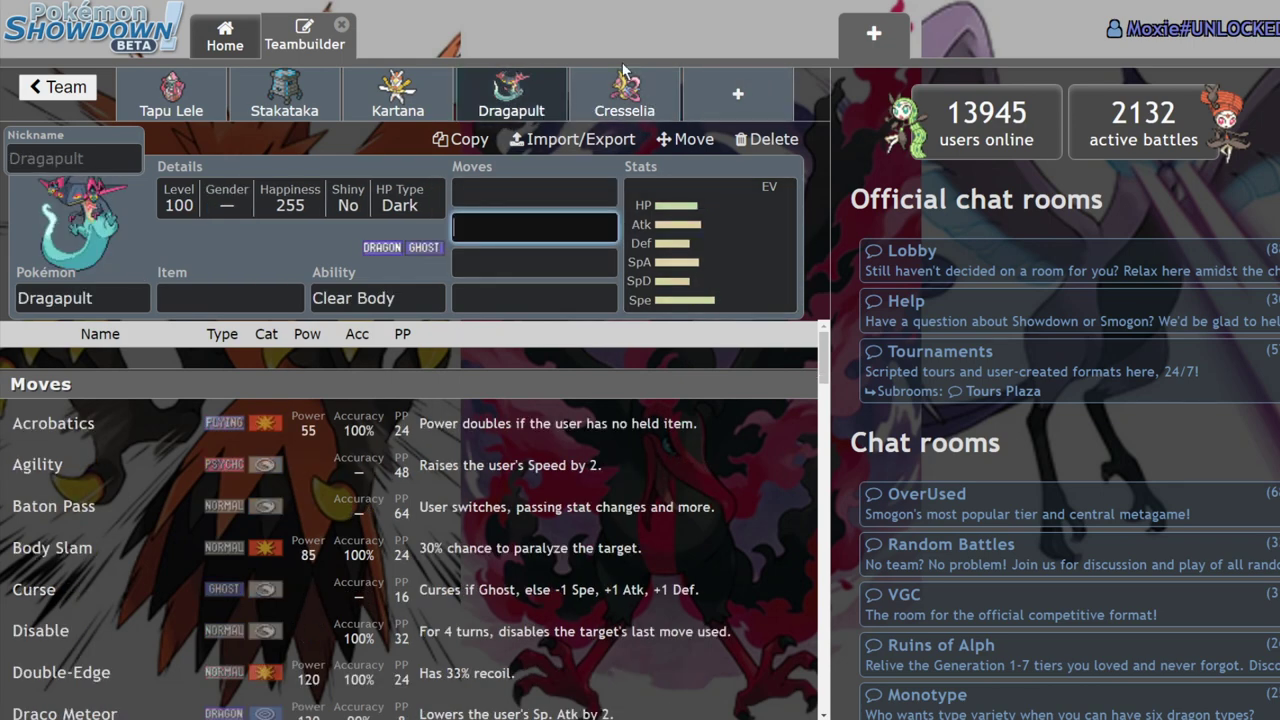
{"action": "left_click", "coordinate": [625, 95]}
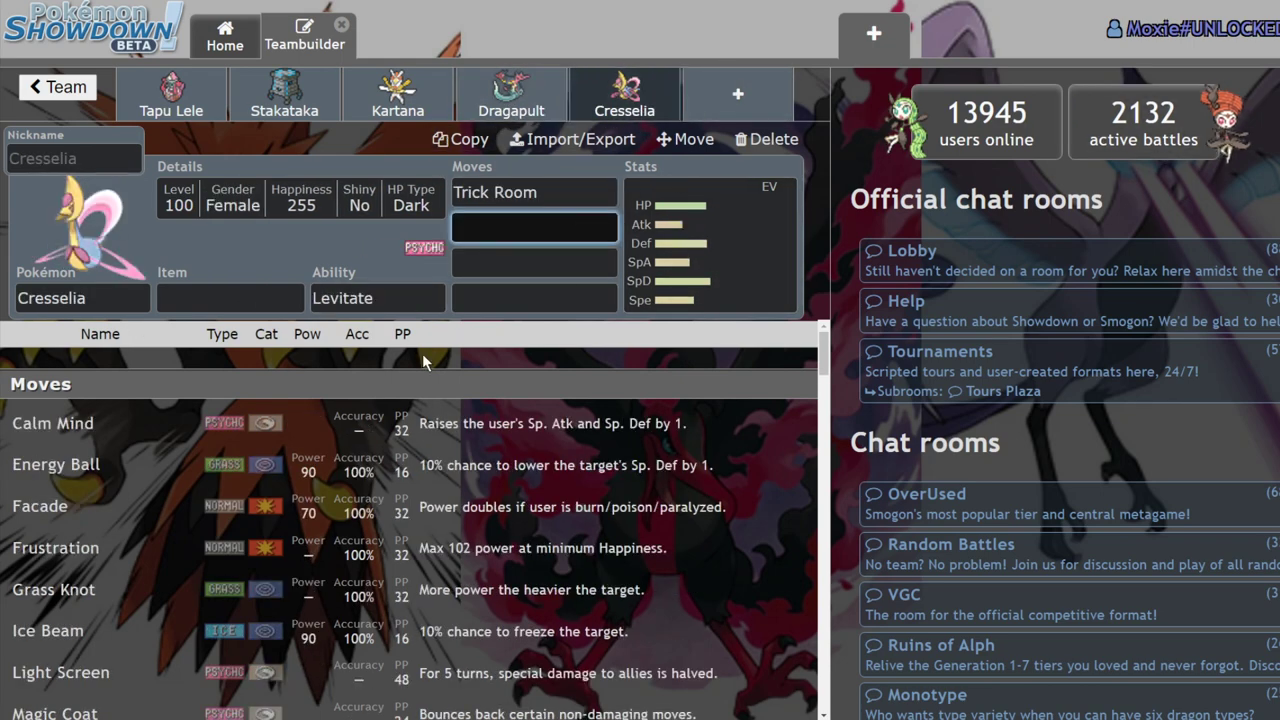
Step: Try Skill Swap as Cresselia's second move, then clear it
{"action": "scroll", "coordinate": [300, 551], "scroll_direction": "down", "scroll_amount": 1}
{"action": "scroll", "coordinate": [300, 551], "scroll_direction": "up", "scroll_amount": 1}
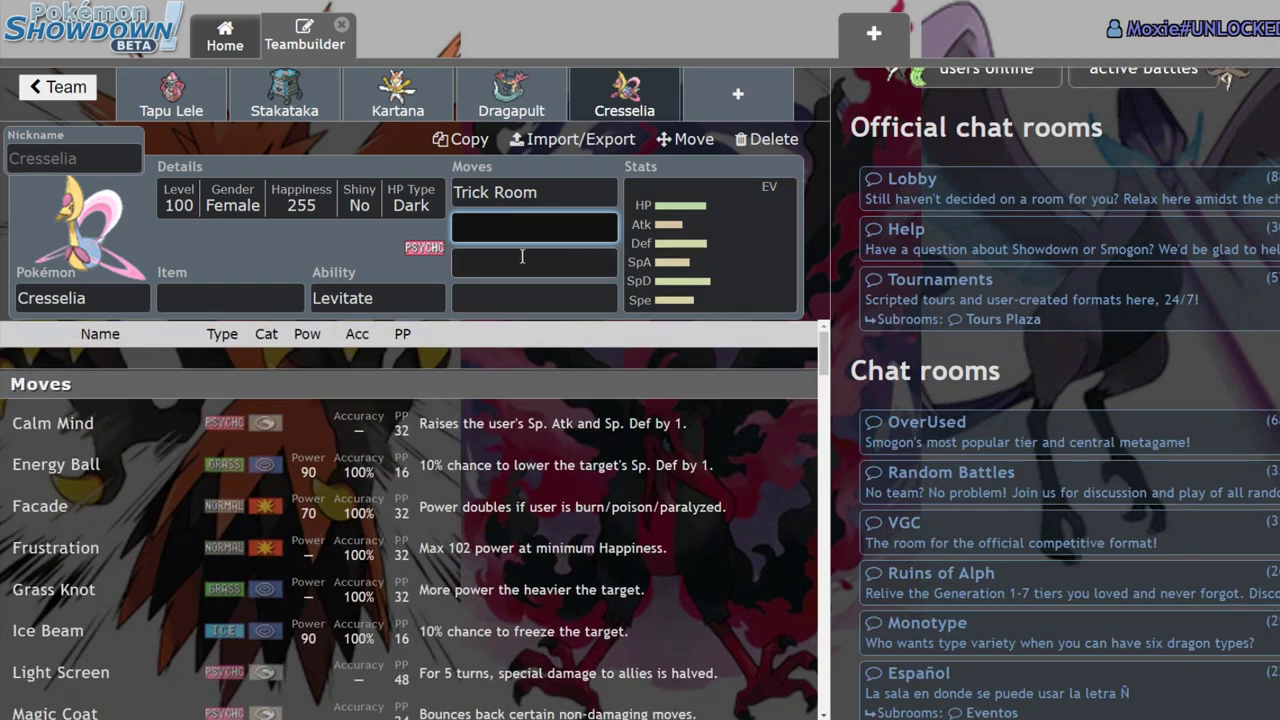
{"action": "left_click", "coordinate": [280, 95]}
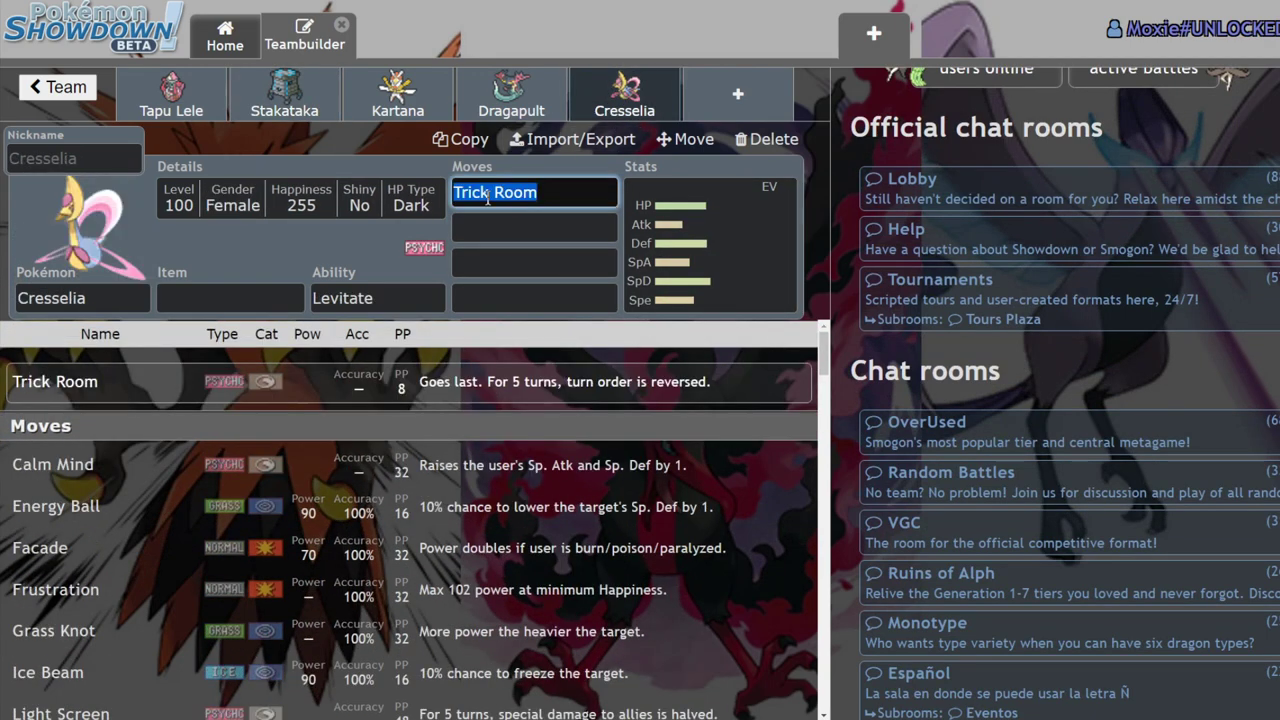
{"action": "left_click", "coordinate": [506, 224]}
{"action": "type", "text": "ski"}
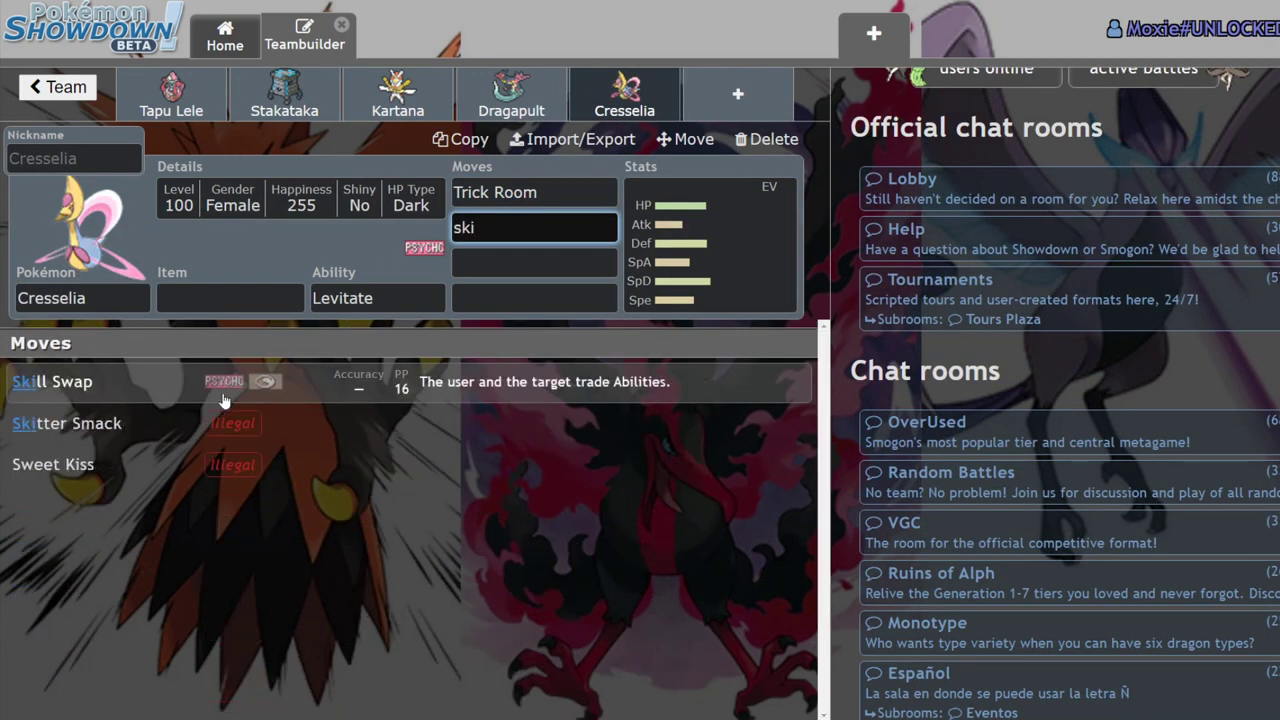
{"action": "left_click", "coordinate": [224, 400]}
{"action": "left_click", "coordinate": [284, 95]}
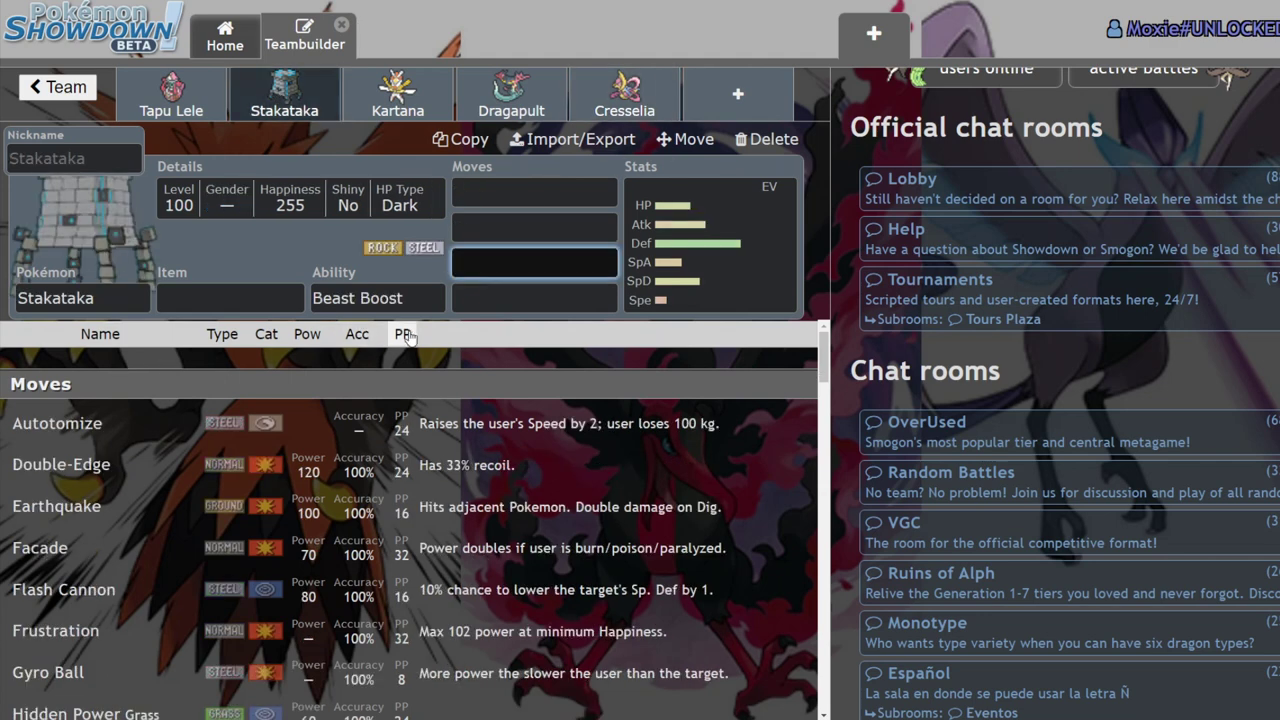
{"action": "left_click", "coordinate": [650, 118]}
{"action": "left_click", "coordinate": [603, 216]}
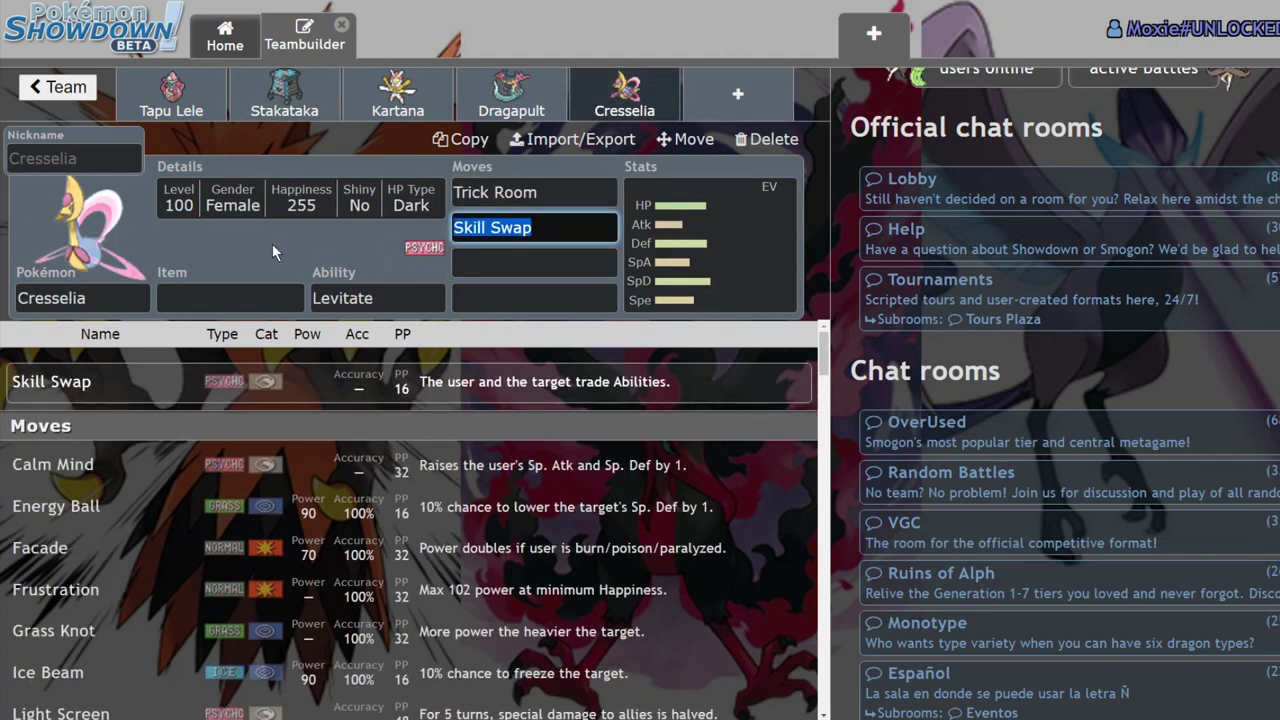
{"action": "key", "text": "BackSpace"}
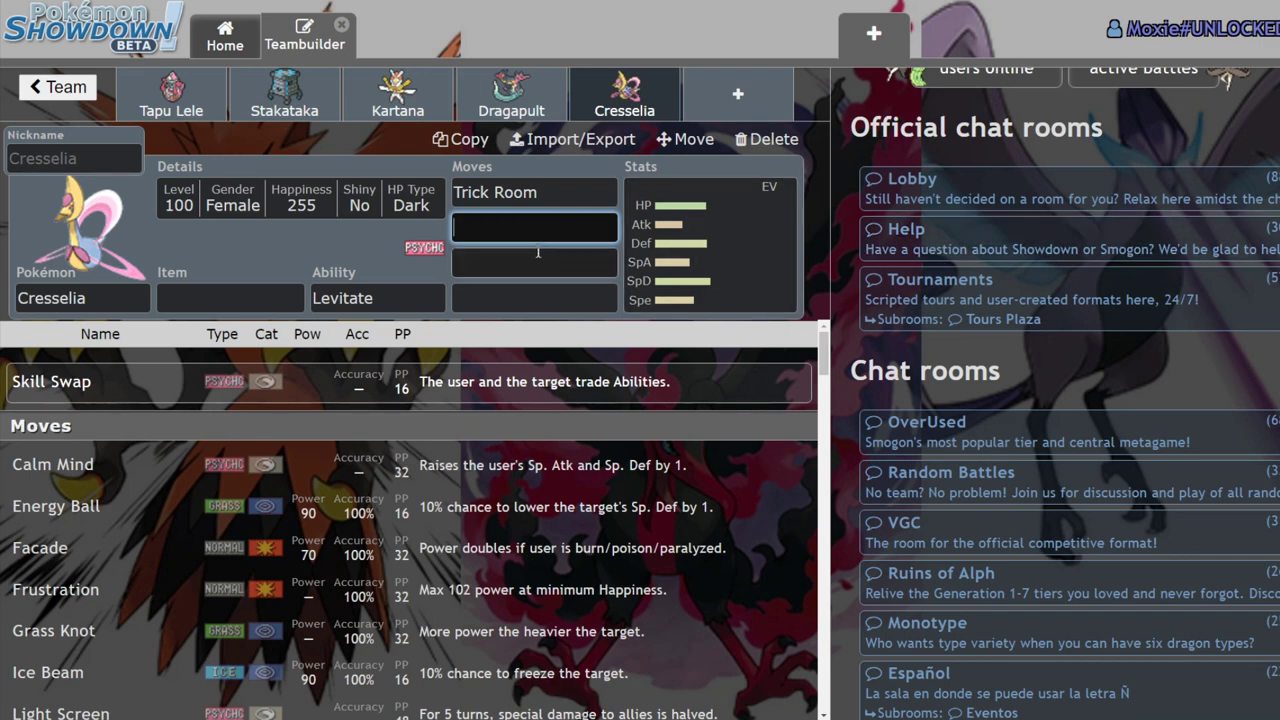
Step: Set Psychic and Icy Wind as Cresselia's second and third moves
{"action": "type", "text": "psyc"}
{"action": "key", "text": "Return"}
{"action": "type", "text": "ic"}
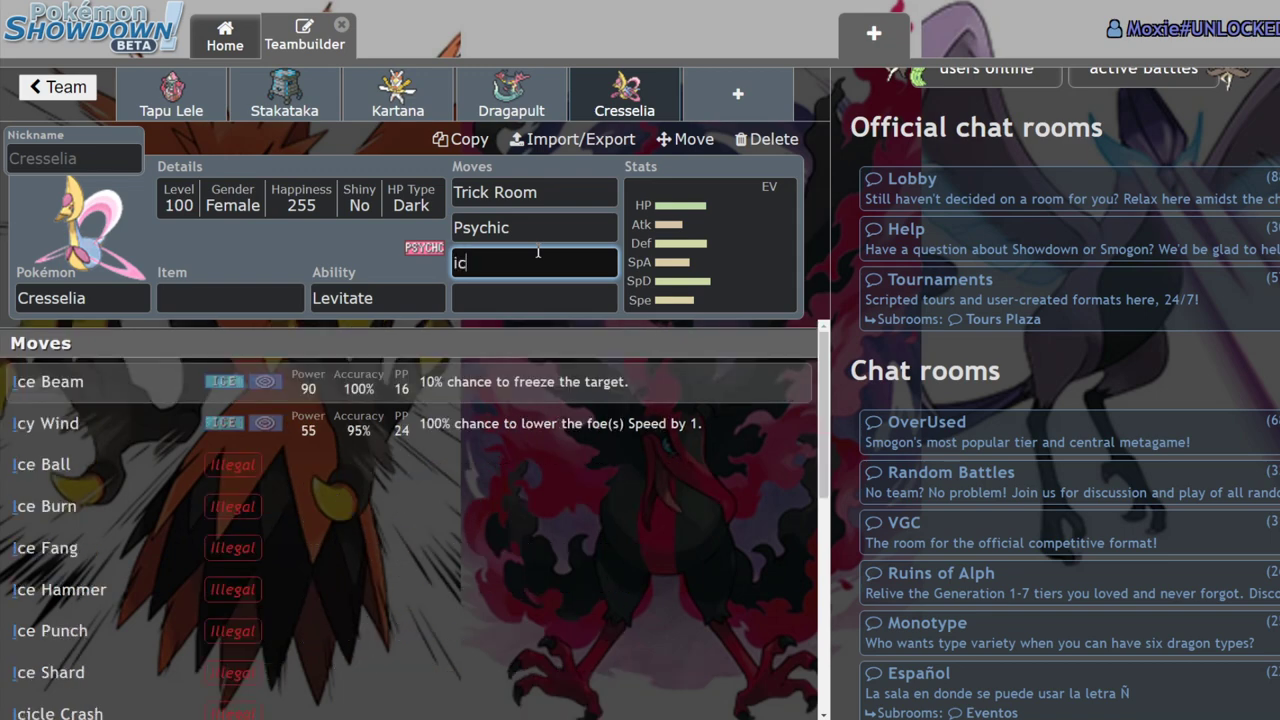
{"action": "type", "text": "y"}
{"action": "key", "text": "Return"}
Step: Erase partial fourth-move entries and scroll through the move list, leaving it unset
{"action": "type", "text": "ce"}
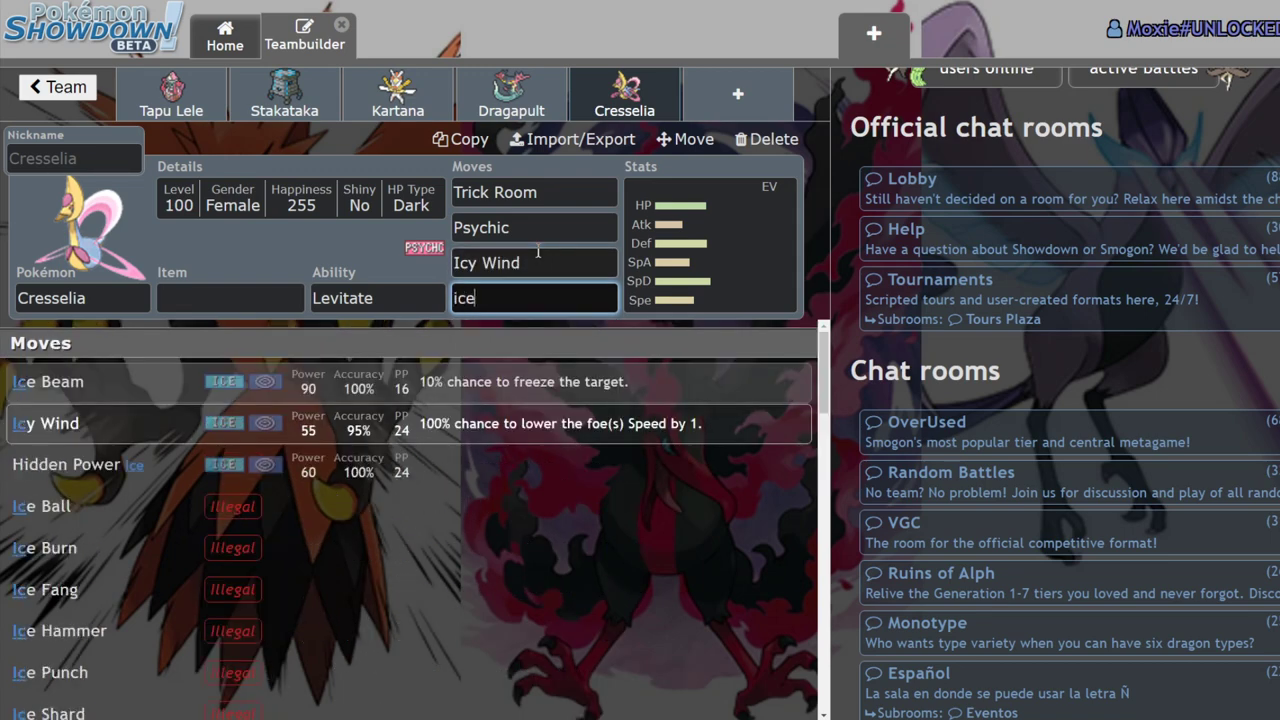
{"action": "key", "text": "BackSpace"}
{"action": "key", "text": "BackSpace"}
{"action": "key", "text": "BackSpace"}
{"action": "scroll", "coordinate": [361, 520], "scroll_direction": "down", "scroll_amount": 3}
{"action": "type", "text": "all"}
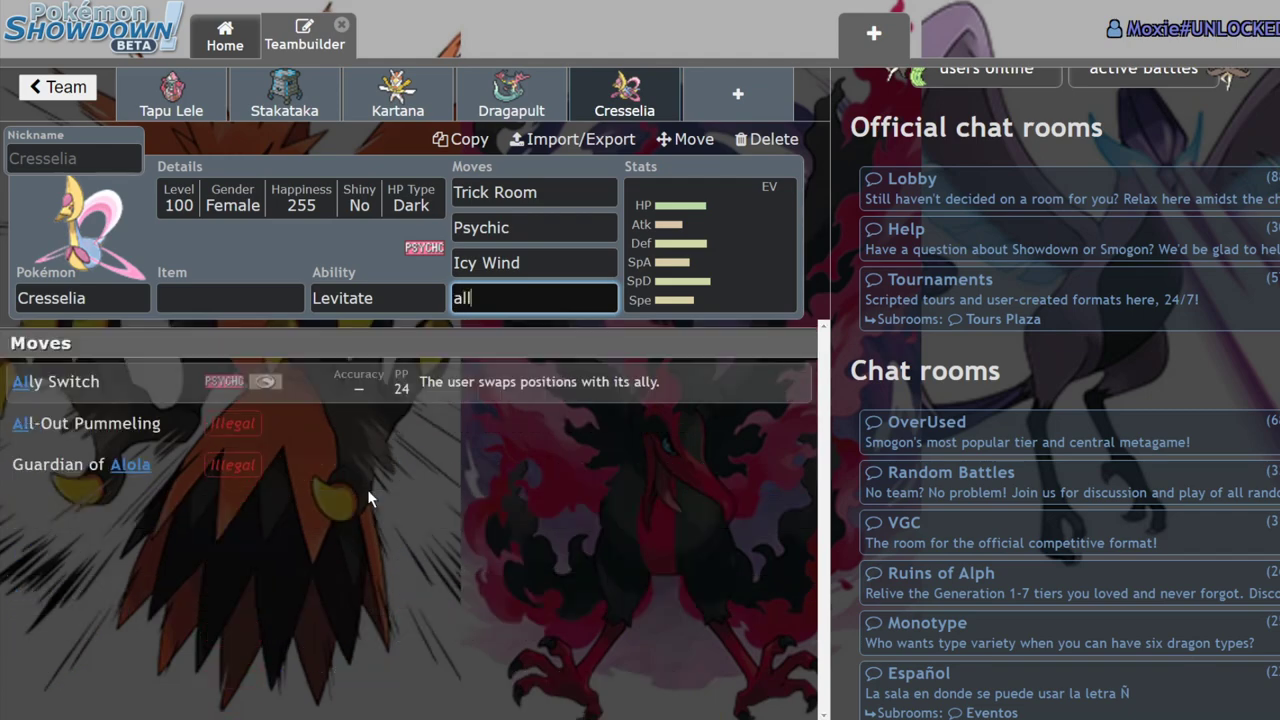
{"action": "key", "text": "BackSpace"}
{"action": "key", "text": "BackSpace"}
{"action": "key", "text": "BackSpace"}
{"action": "scroll", "coordinate": [371, 497], "scroll_direction": "down", "scroll_amount": 3}
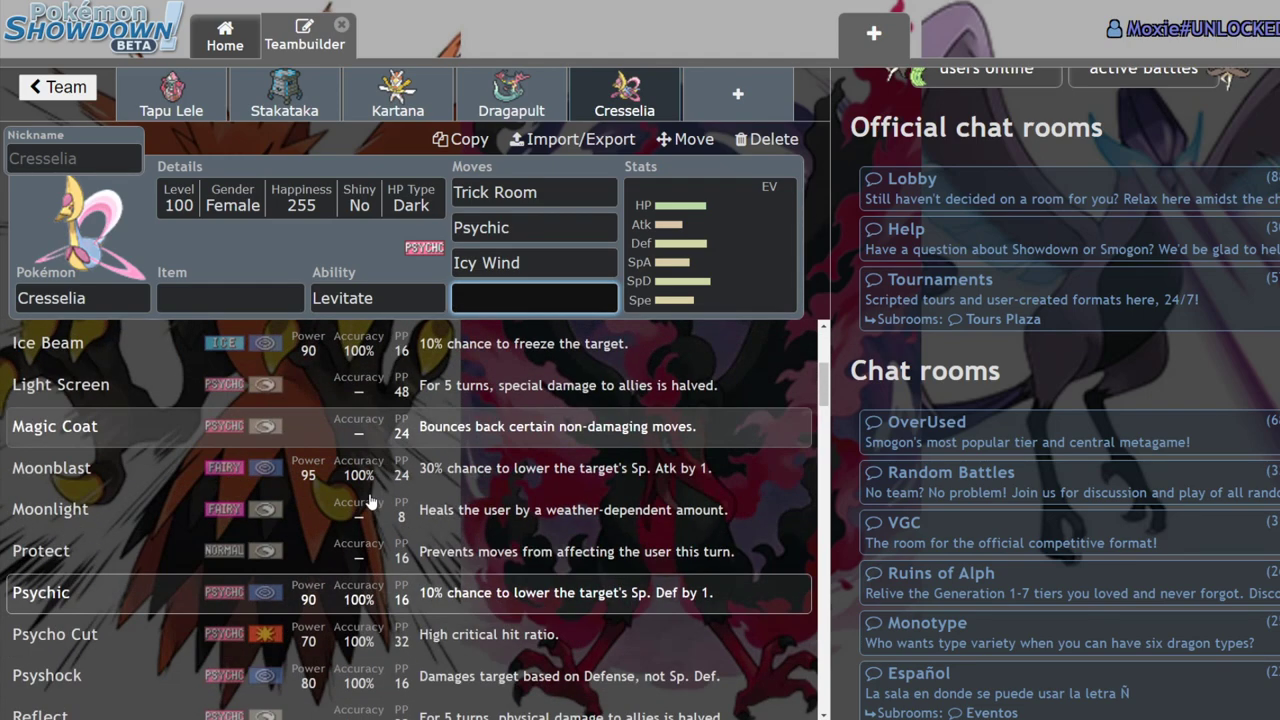
{"action": "scroll", "coordinate": [371, 497], "scroll_direction": "down", "scroll_amount": 2}
{"action": "scroll", "coordinate": [371, 497], "scroll_direction": "down", "scroll_amount": 1}
{"action": "scroll", "coordinate": [371, 497], "scroll_direction": "down", "scroll_amount": 1}
{"action": "scroll", "coordinate": [371, 497], "scroll_direction": "down", "scroll_amount": 2}
{"action": "scroll", "coordinate": [396, 501], "scroll_direction": "down", "scroll_amount": 1}
{"action": "scroll", "coordinate": [396, 501], "scroll_direction": "down", "scroll_amount": 2}
{"action": "scroll", "coordinate": [397, 510], "scroll_direction": "down", "scroll_amount": 3}
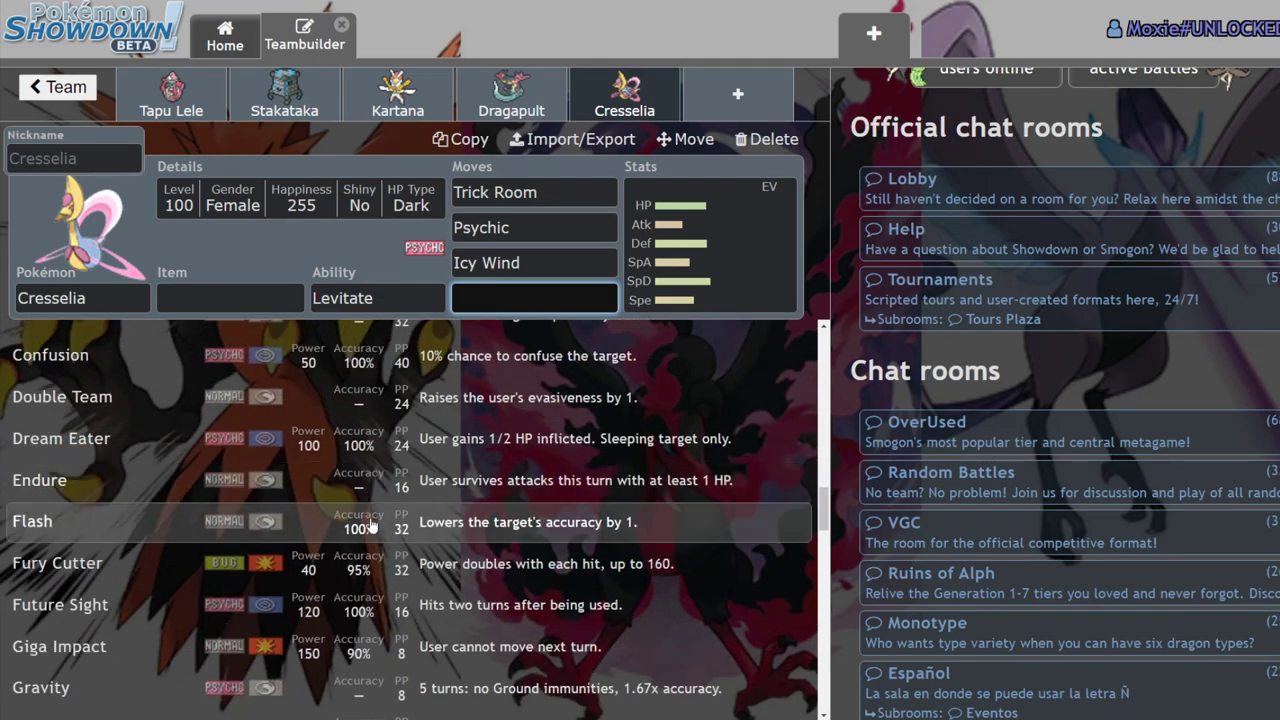
{"action": "scroll", "coordinate": [397, 510], "scroll_direction": "down", "scroll_amount": 2}
{"action": "scroll", "coordinate": [397, 510], "scroll_direction": "down", "scroll_amount": 1}
{"action": "scroll", "coordinate": [355, 486], "scroll_direction": "up", "scroll_amount": 4}
{"action": "scroll", "coordinate": [355, 486], "scroll_direction": "up", "scroll_amount": 1}
{"action": "scroll", "coordinate": [355, 486], "scroll_direction": "up", "scroll_amount": 4}
{"action": "scroll", "coordinate": [300, 447], "scroll_direction": "up", "scroll_amount": 1}
{"action": "scroll", "coordinate": [300, 447], "scroll_direction": "up", "scroll_amount": 4}
{"action": "scroll", "coordinate": [300, 447], "scroll_direction": "up", "scroll_amount": 3}
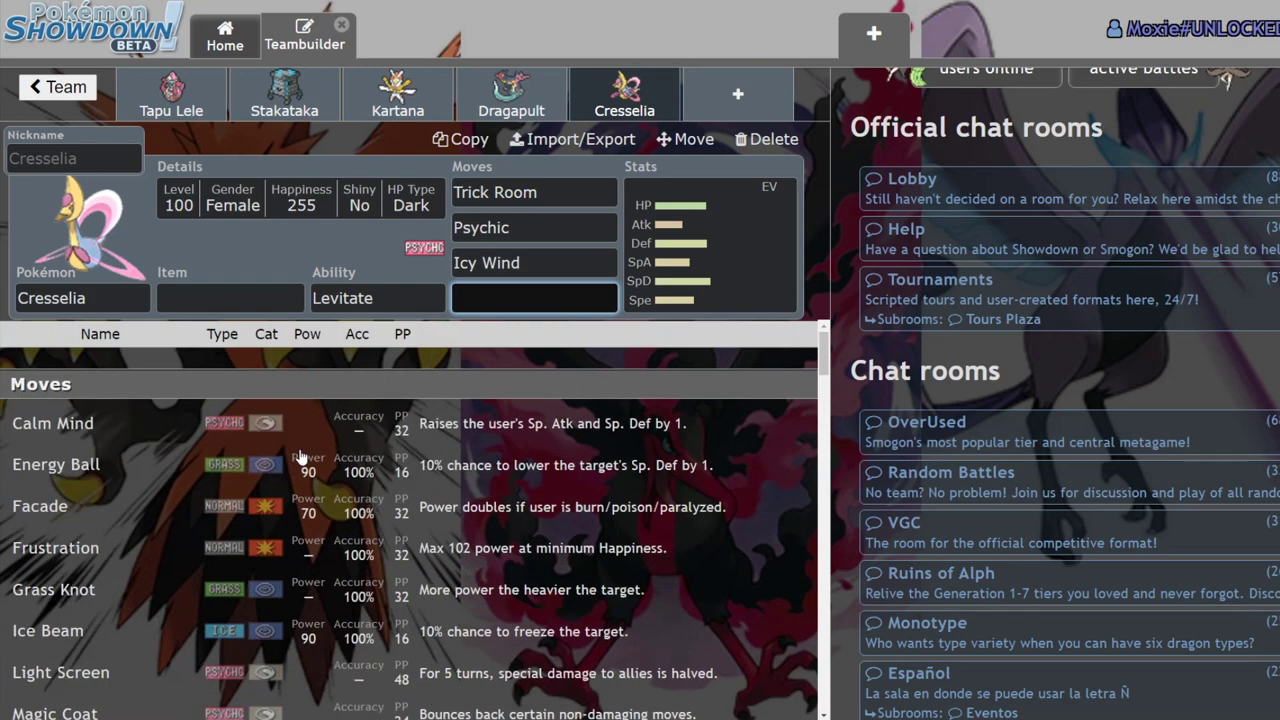
{"action": "scroll", "coordinate": [300, 447], "scroll_direction": "down", "scroll_amount": 2}
Step: Give Cresselia Weakness Policy as its held item
{"action": "left_click", "coordinate": [676, 240]}
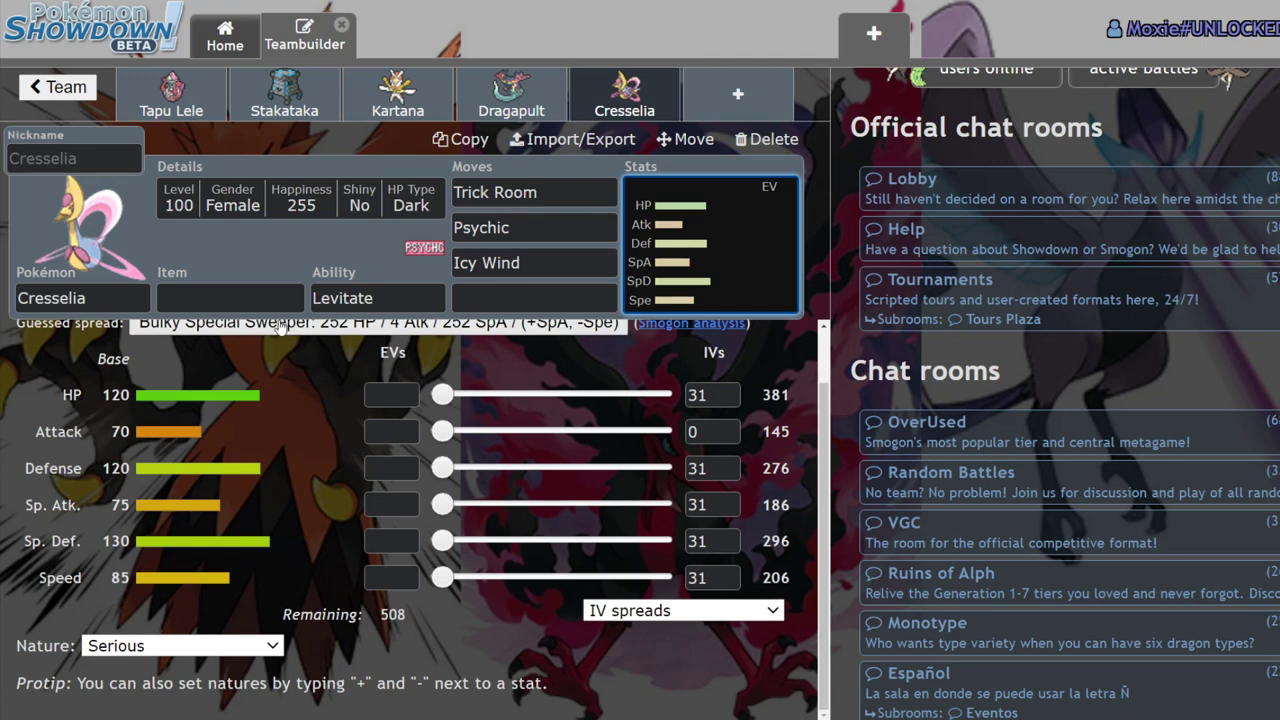
{"action": "left_click", "coordinate": [263, 289]}
{"action": "type", "text": "weak"}
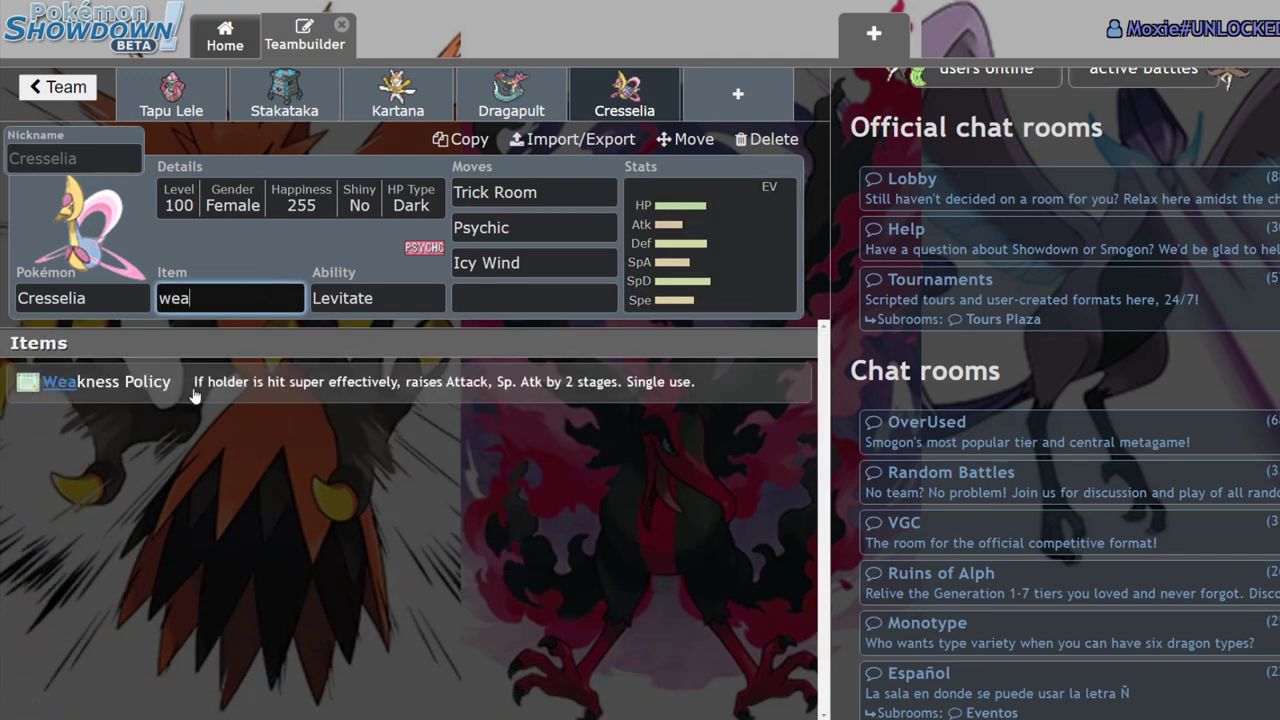
{"action": "left_click", "coordinate": [191, 386]}
{"action": "left_click", "coordinate": [634, 264]}
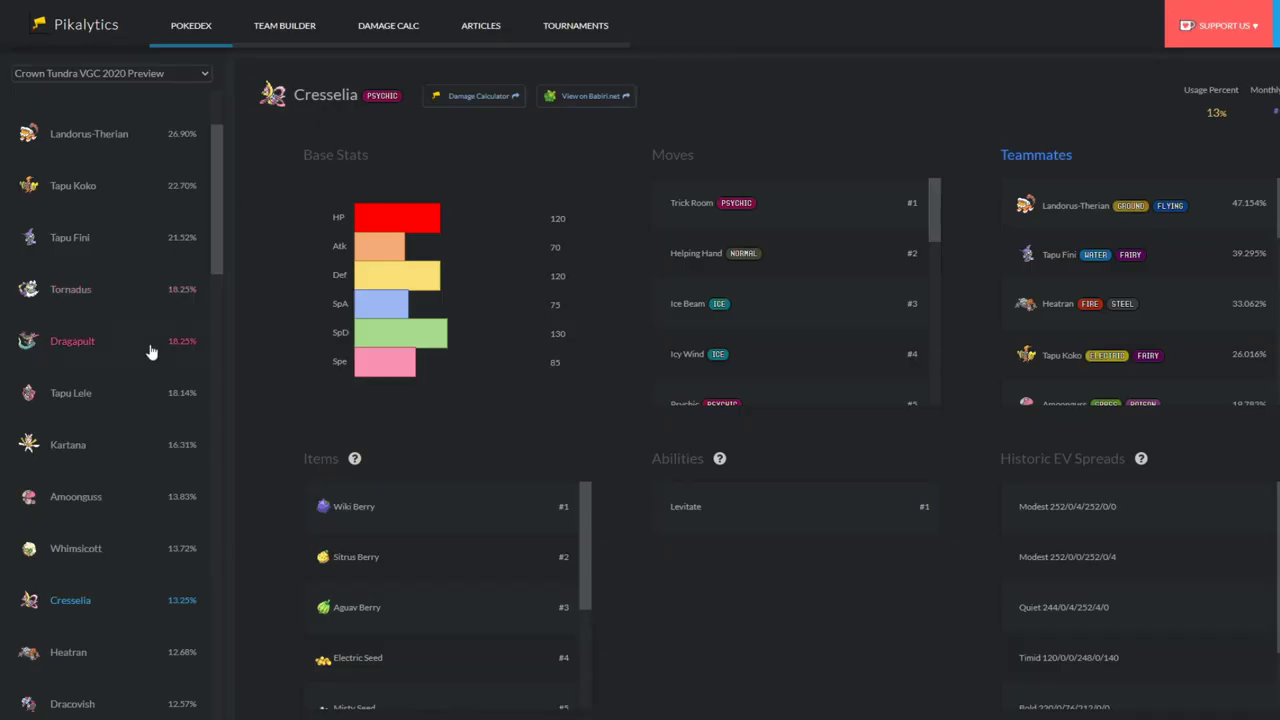
{"action": "scroll", "coordinate": [119, 347], "scroll_direction": "up", "scroll_amount": 3}
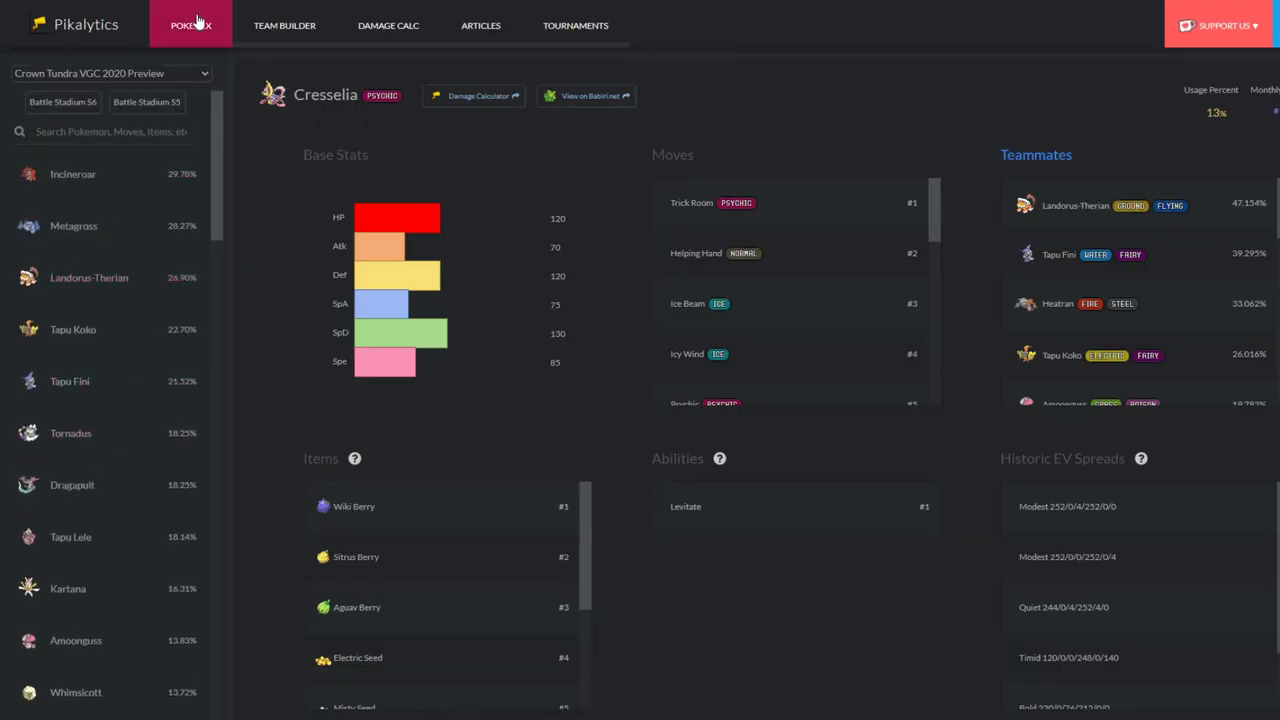